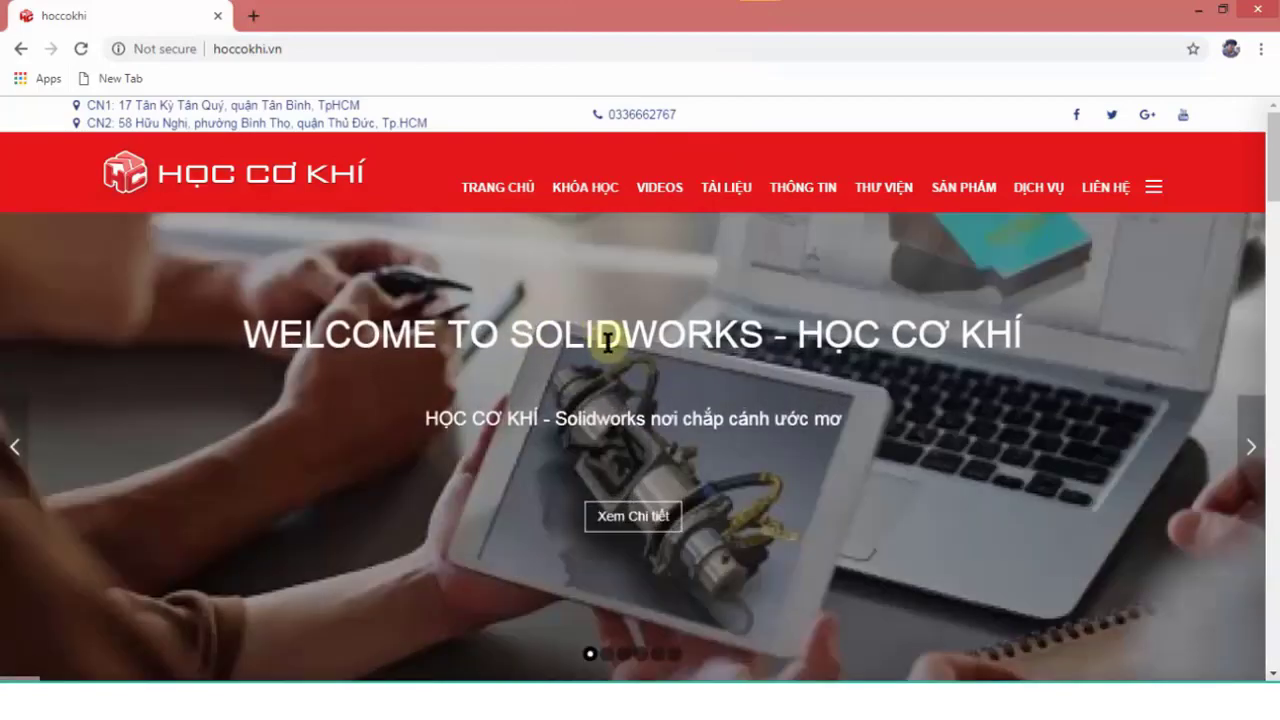
Shrink Photo Viewer's DH diagram to a smaller window at the left, beside the hoccokhi.vn page.
scroll(608, 345, down, 1)
scroll(612, 351, down, 2)
scroll(612, 351, down, 3)
scroll(612, 352, down, 3)
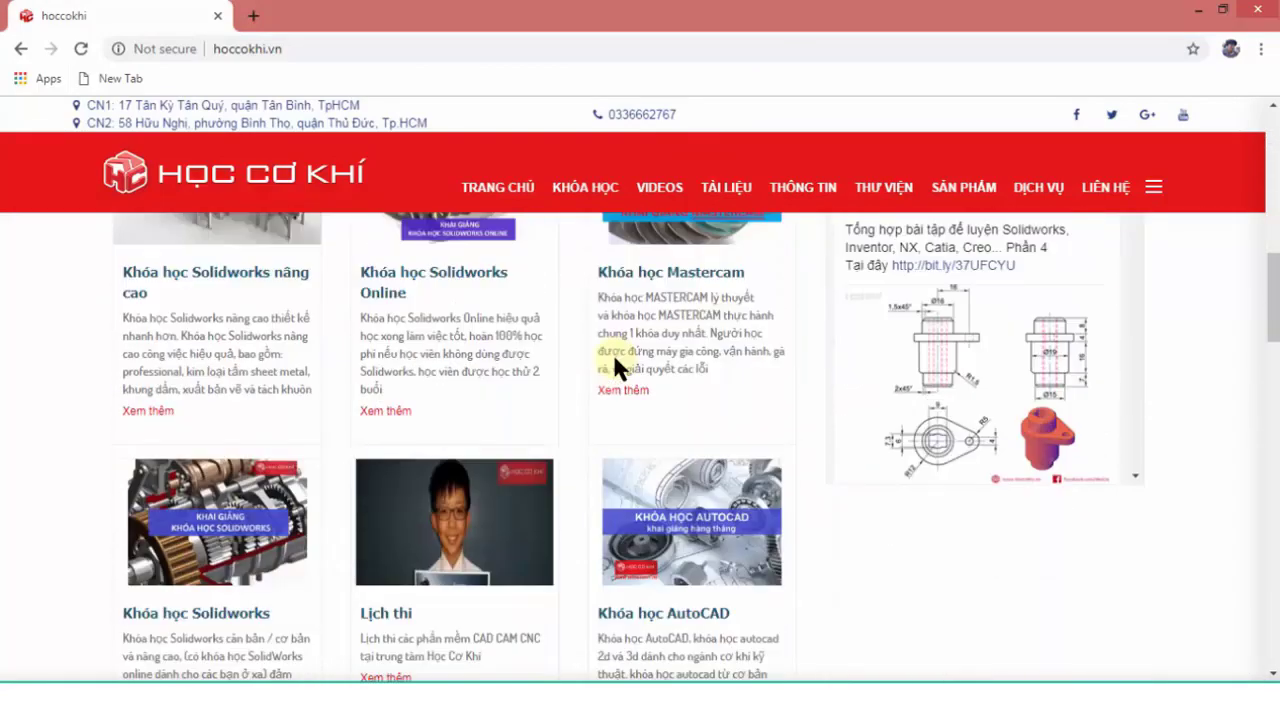
scroll(614, 360, down, 2)
scroll(614, 360, down, 2)
scroll(614, 360, down, 2)
scroll(617, 367, down, 2)
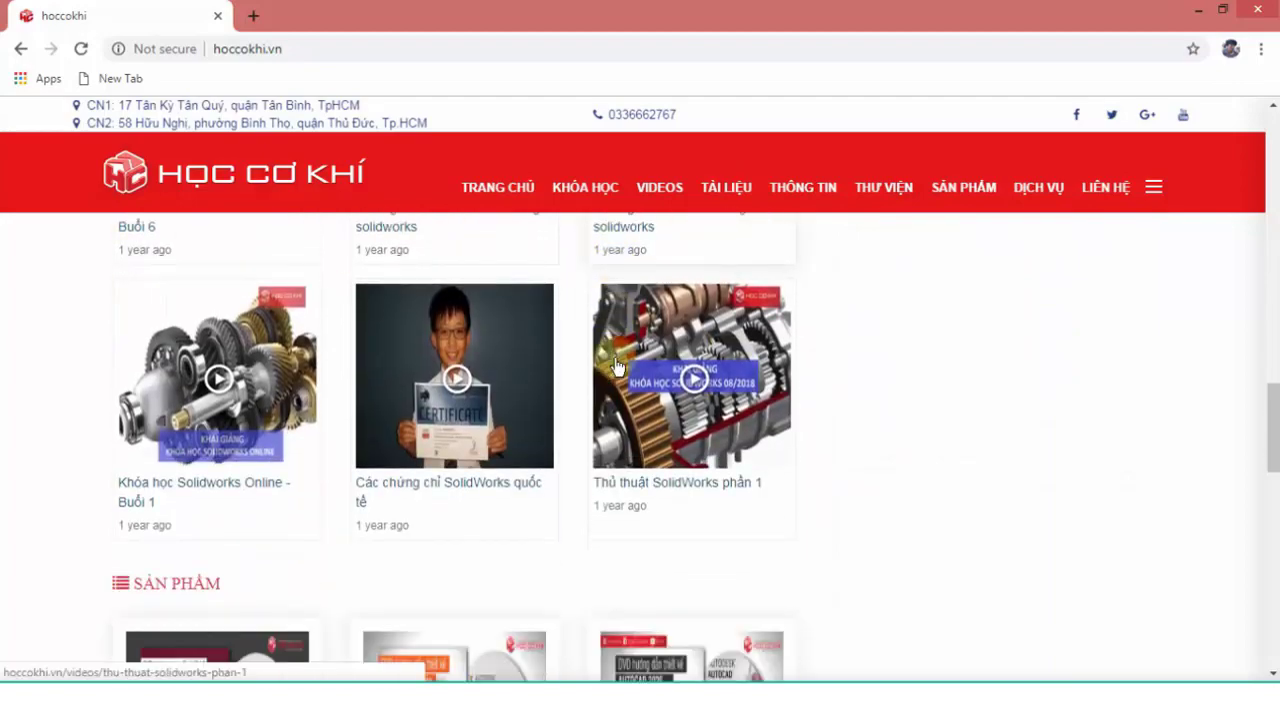
scroll(617, 367, down, 3)
scroll(611, 363, down, 2)
scroll(611, 363, down, 2)
scroll(611, 363, down, 2)
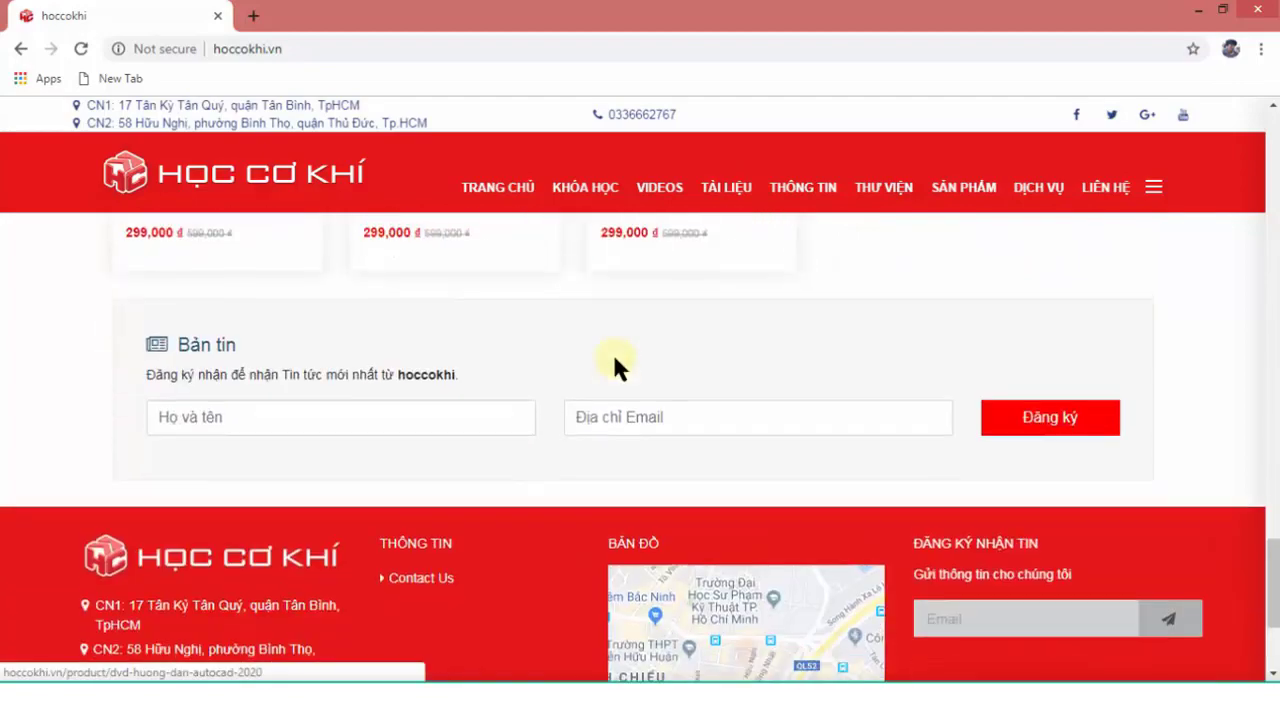
scroll(612, 351, up, 3)
scroll(612, 351, up, 2)
scroll(612, 351, up, 2)
scroll(612, 351, up, 2)
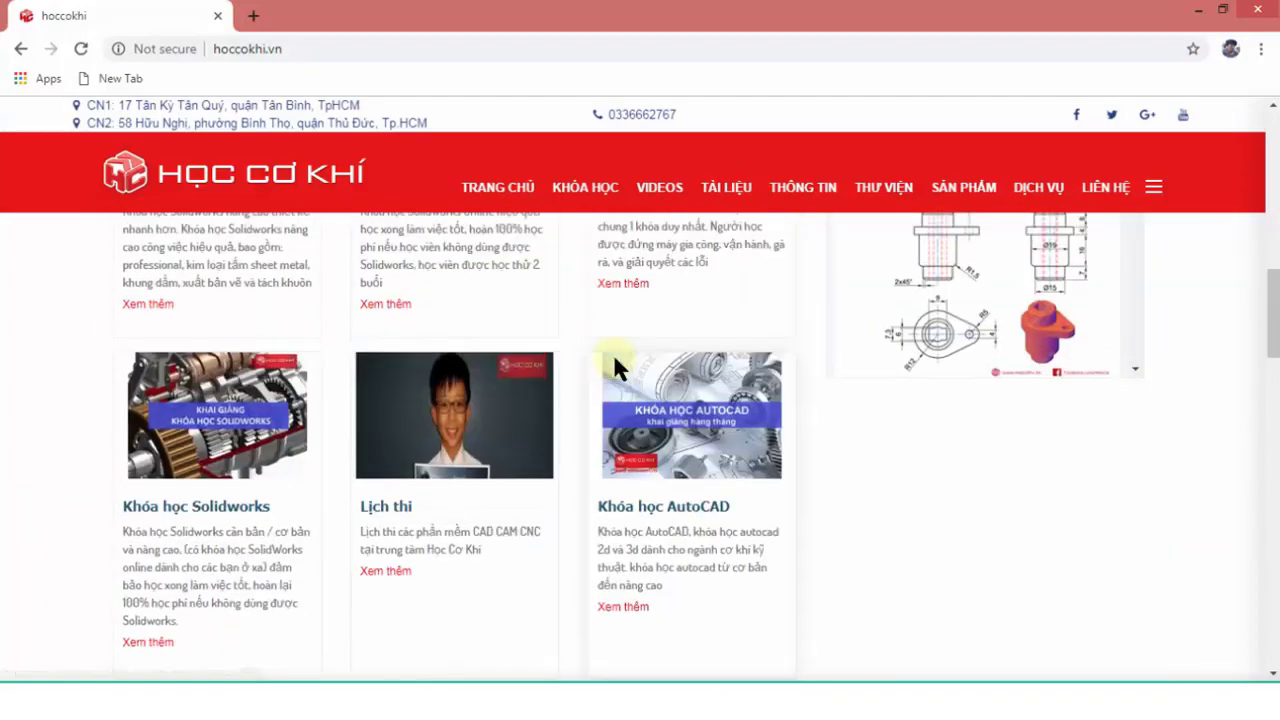
scroll(614, 360, up, 3)
scroll(614, 360, up, 3)
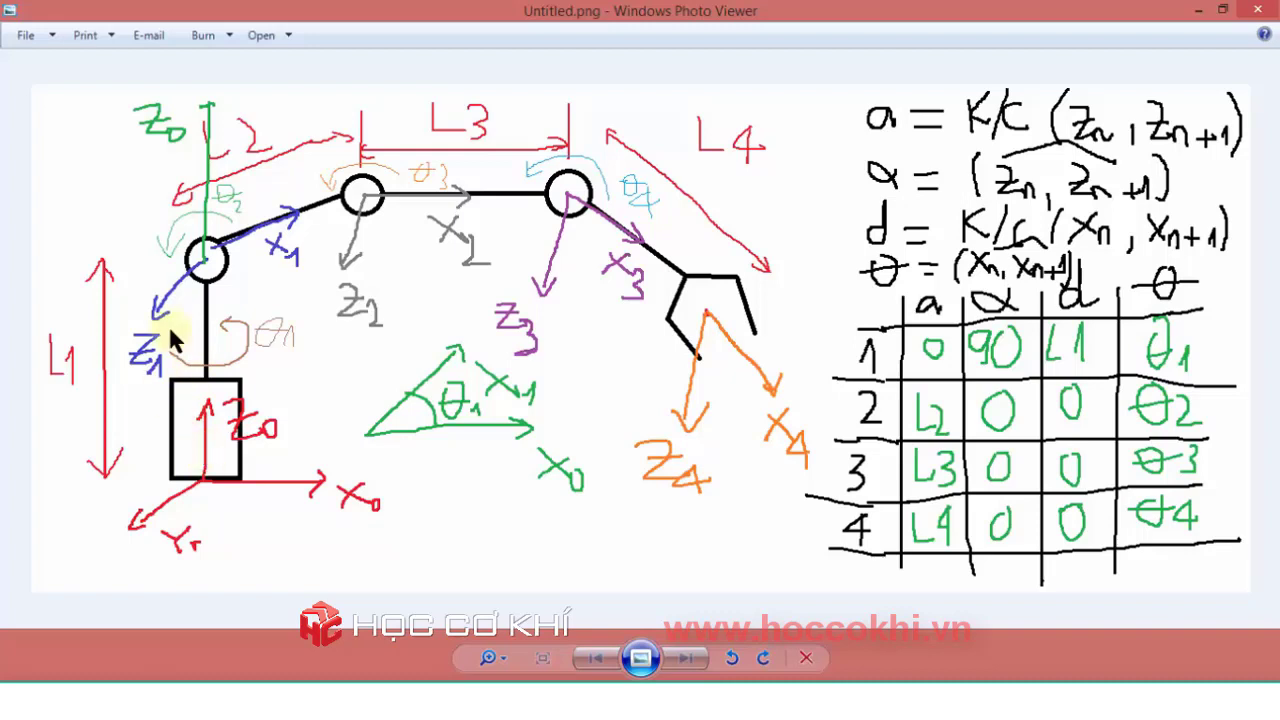
click(1223, 10)
drag(629, 34, 417, 24)
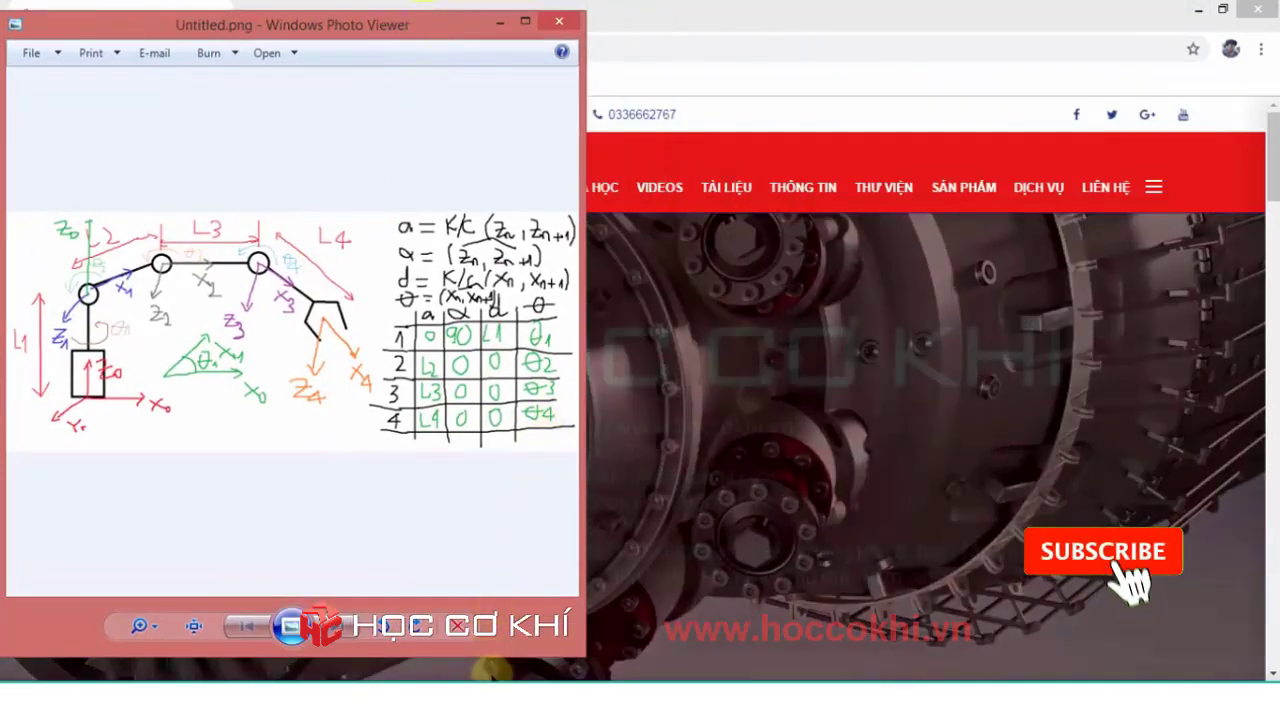
Create a new assembly document in SOLIDWORKS.
click(482, 605)
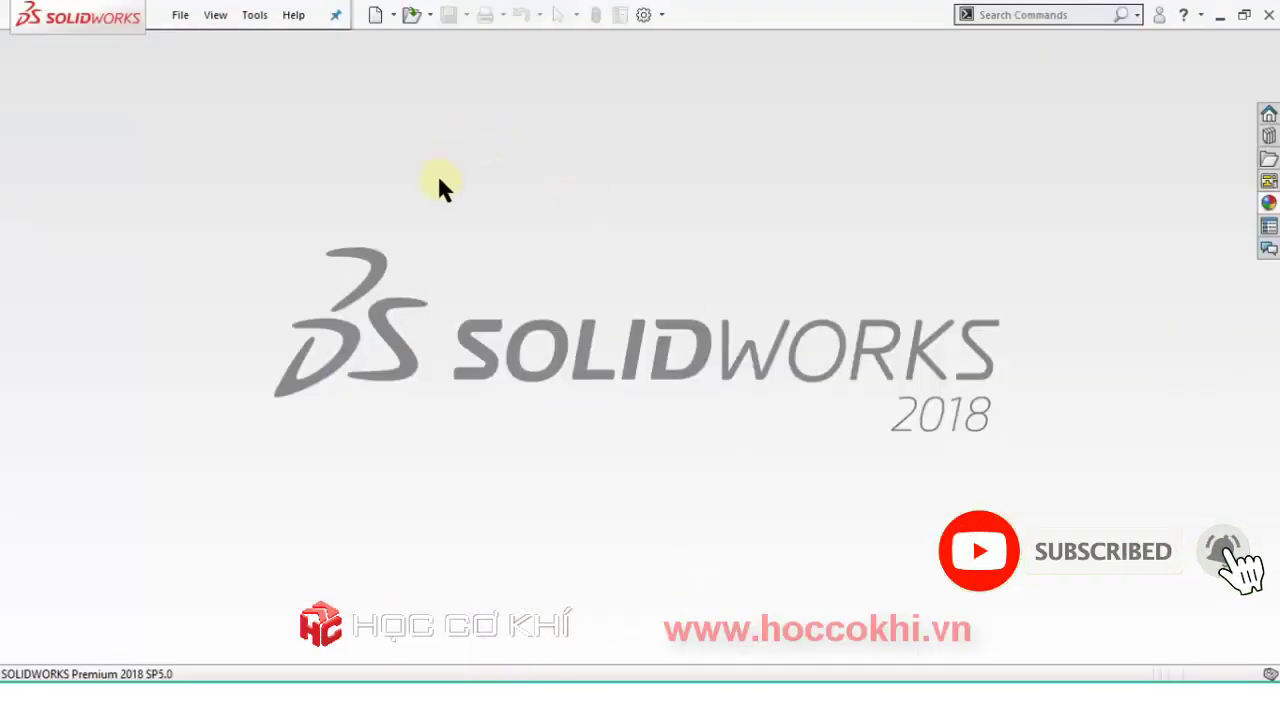
click(376, 16)
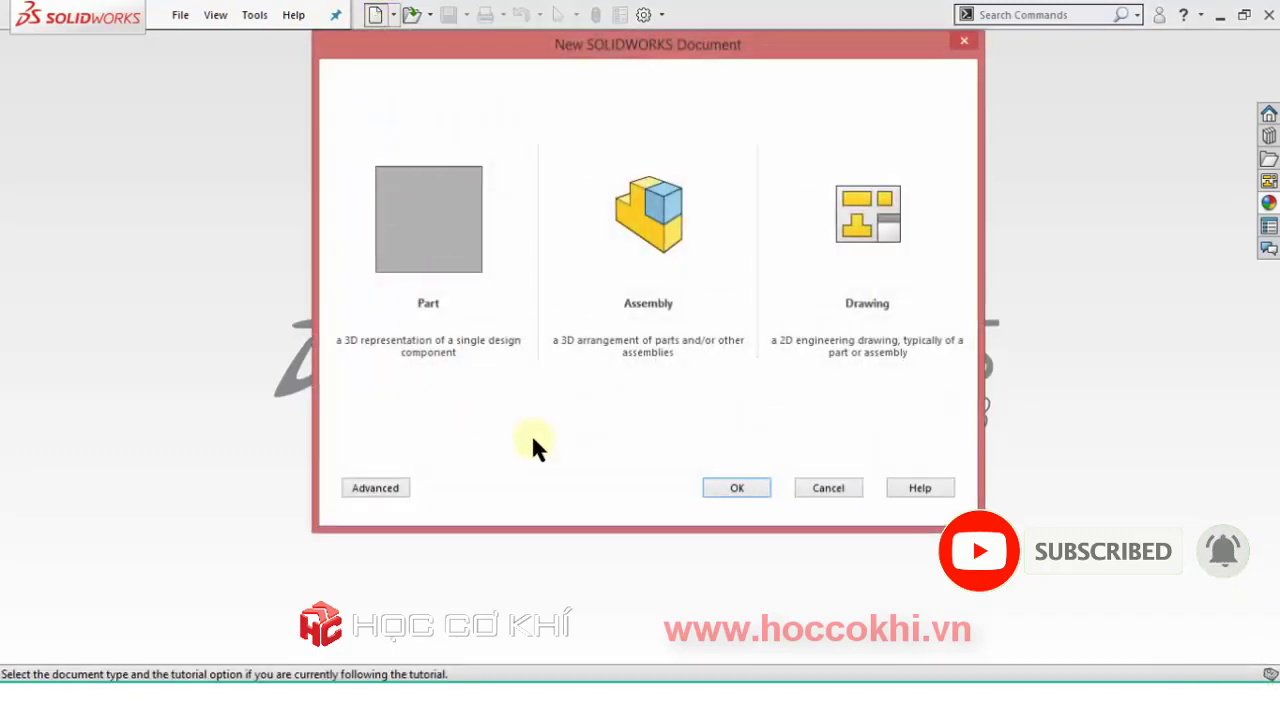
click(671, 225)
click(740, 487)
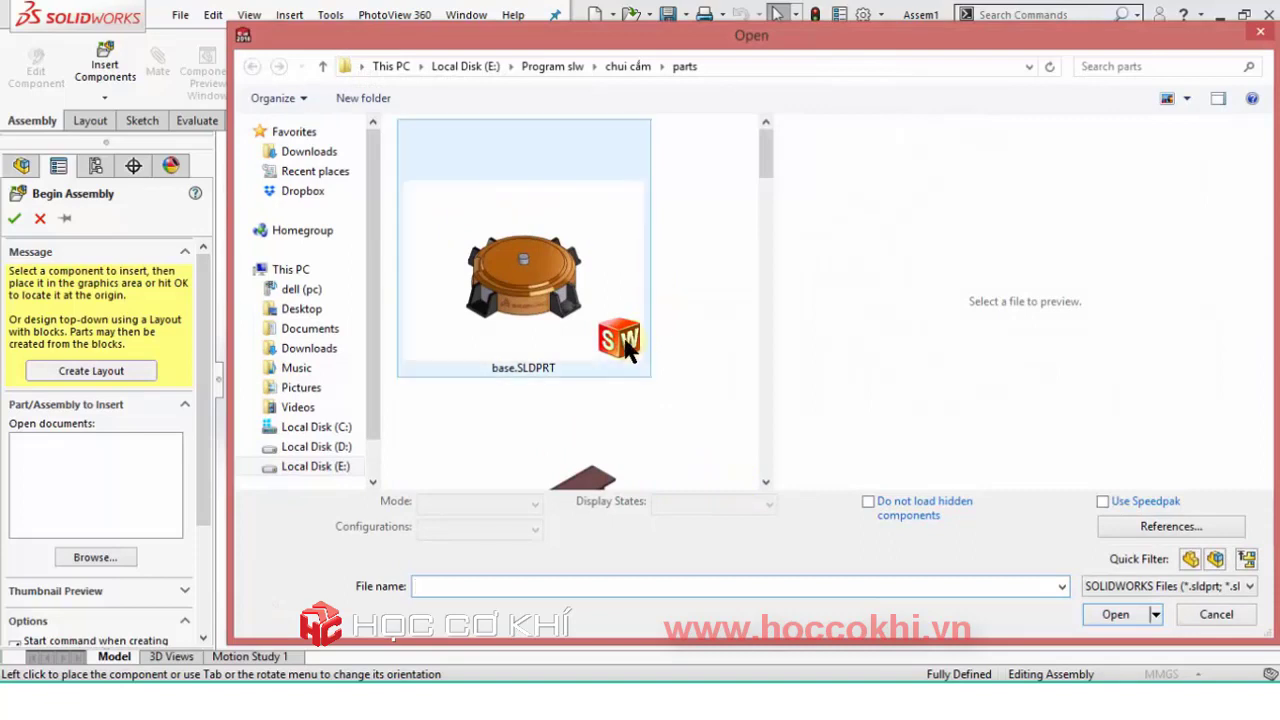
Insert base.SLDPRT as the first component, fixed at the assembly origin.
click(585, 253)
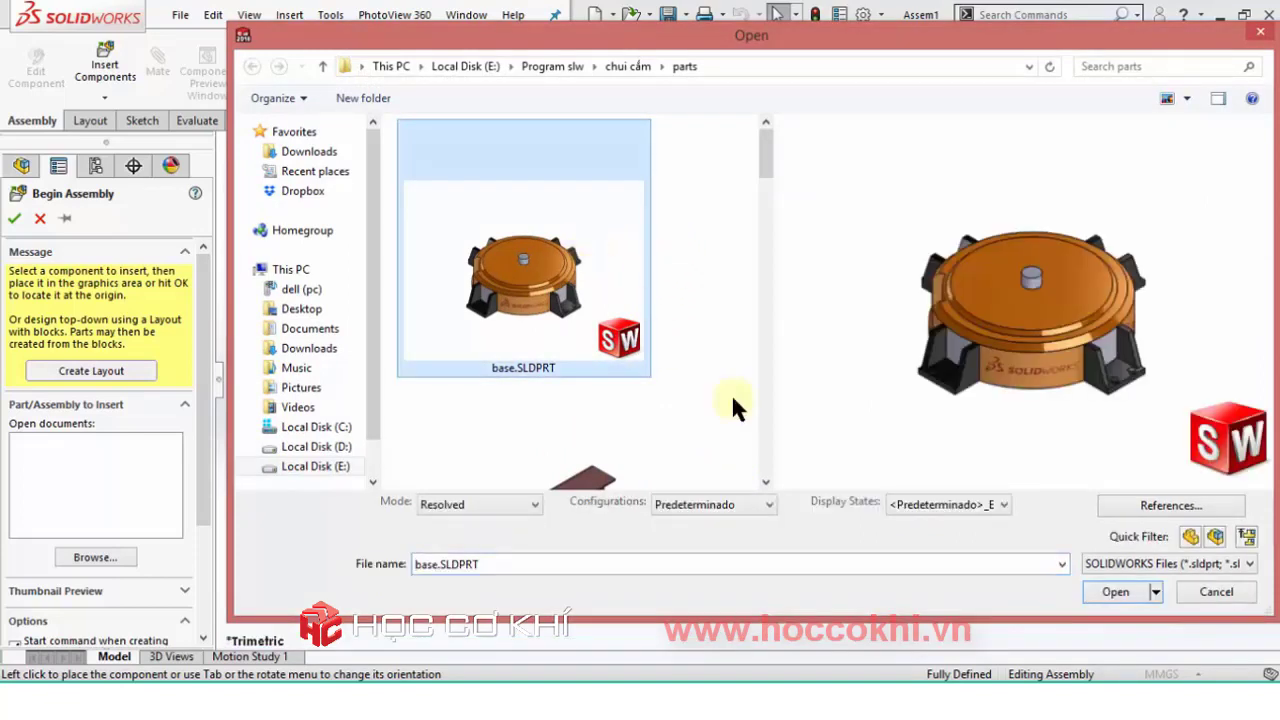
click(1100, 590)
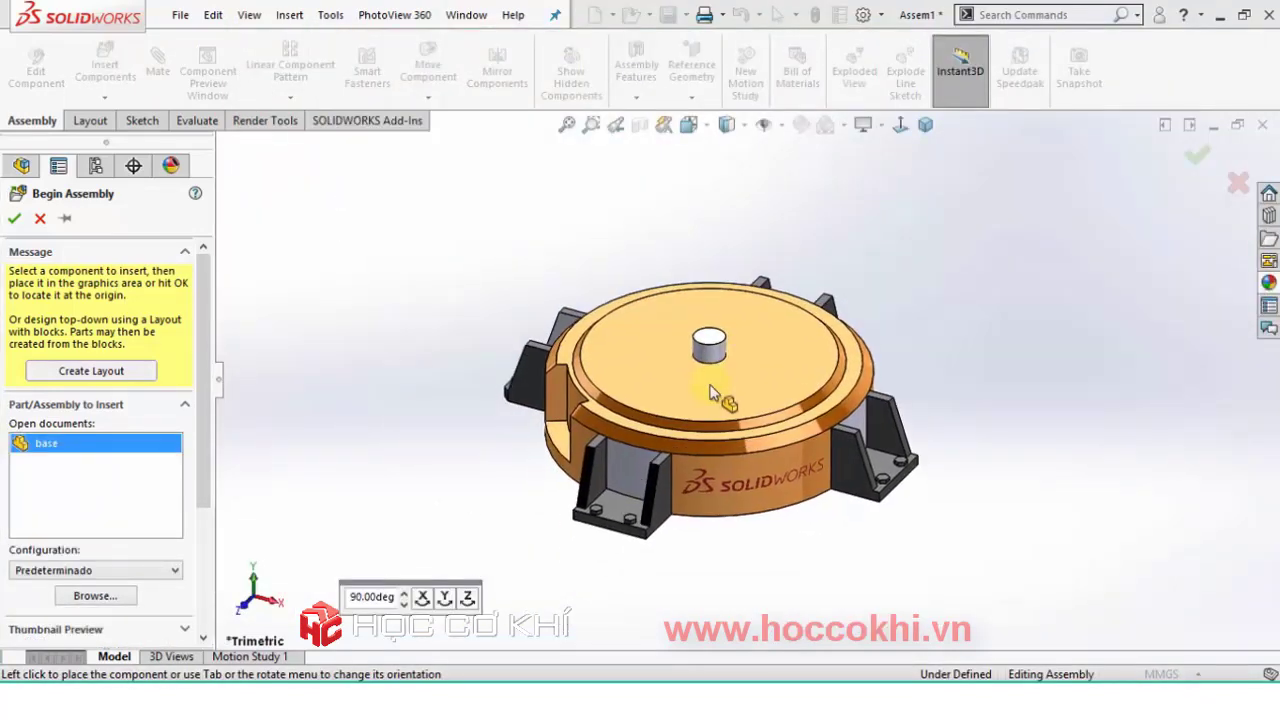
click(709, 387)
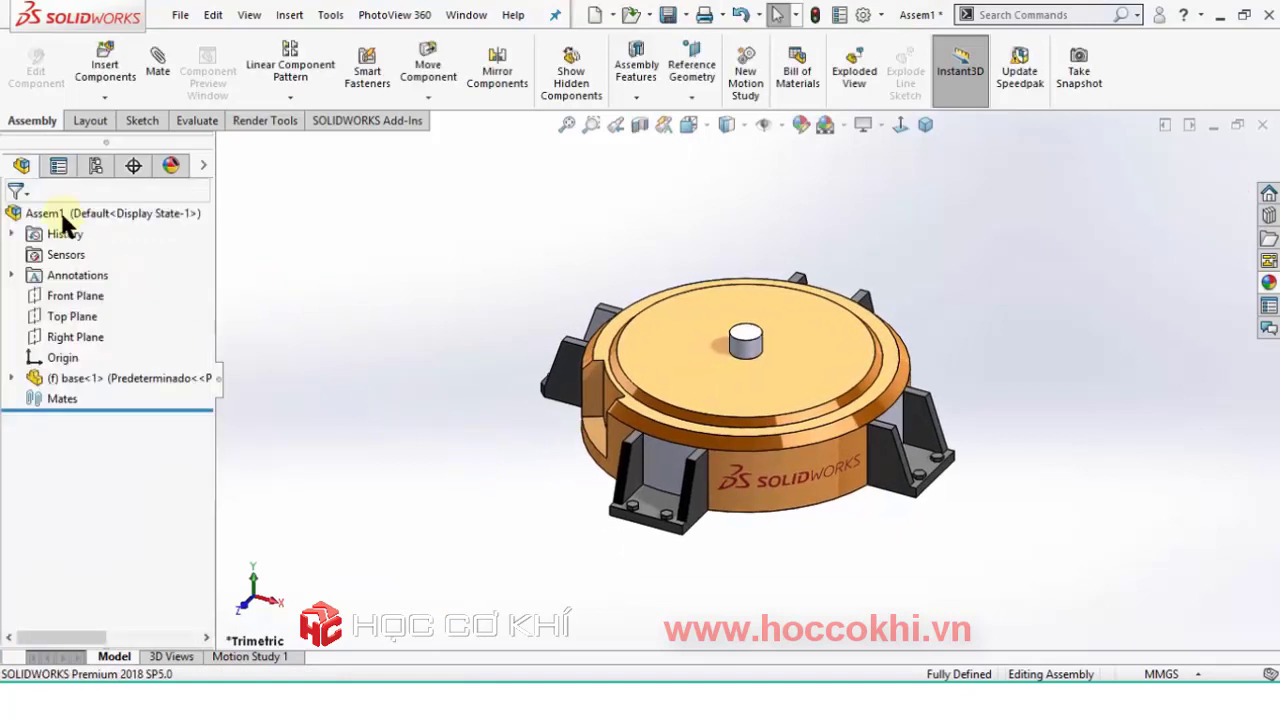
Load link1, link2, link3 and link4.1 together through Insert Components.
click(101, 63)
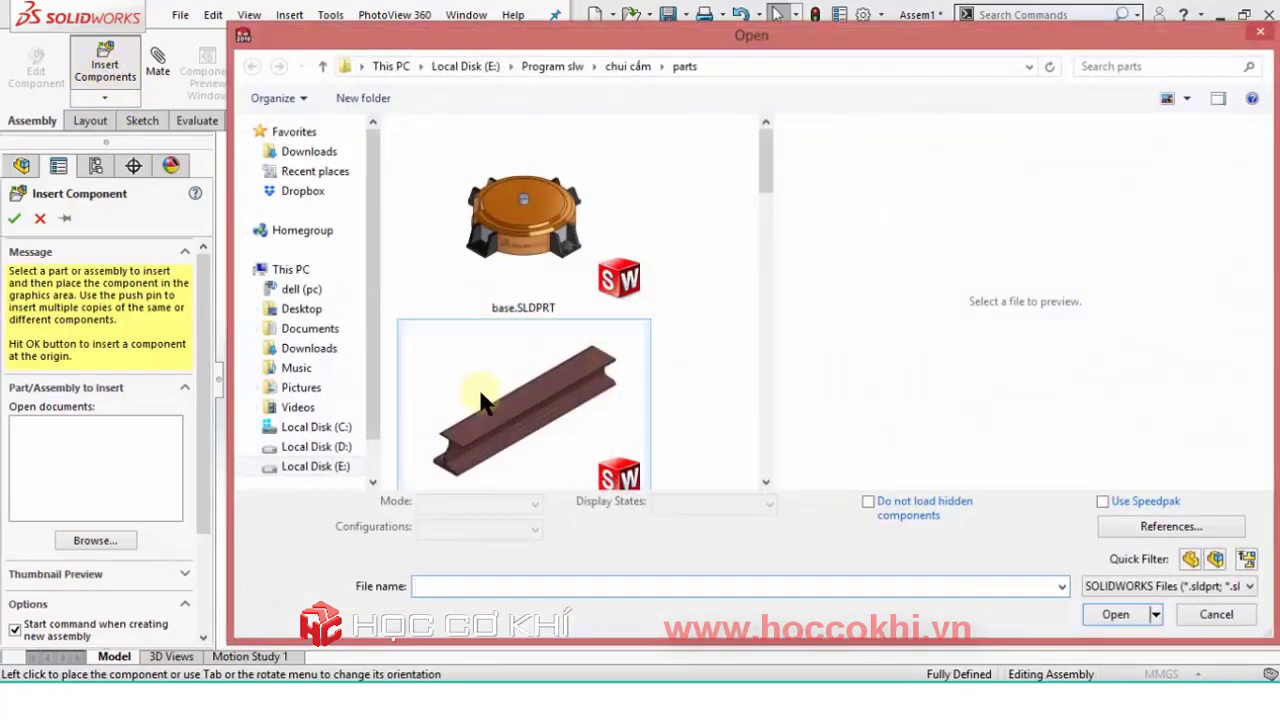
drag(766, 172, 775, 267)
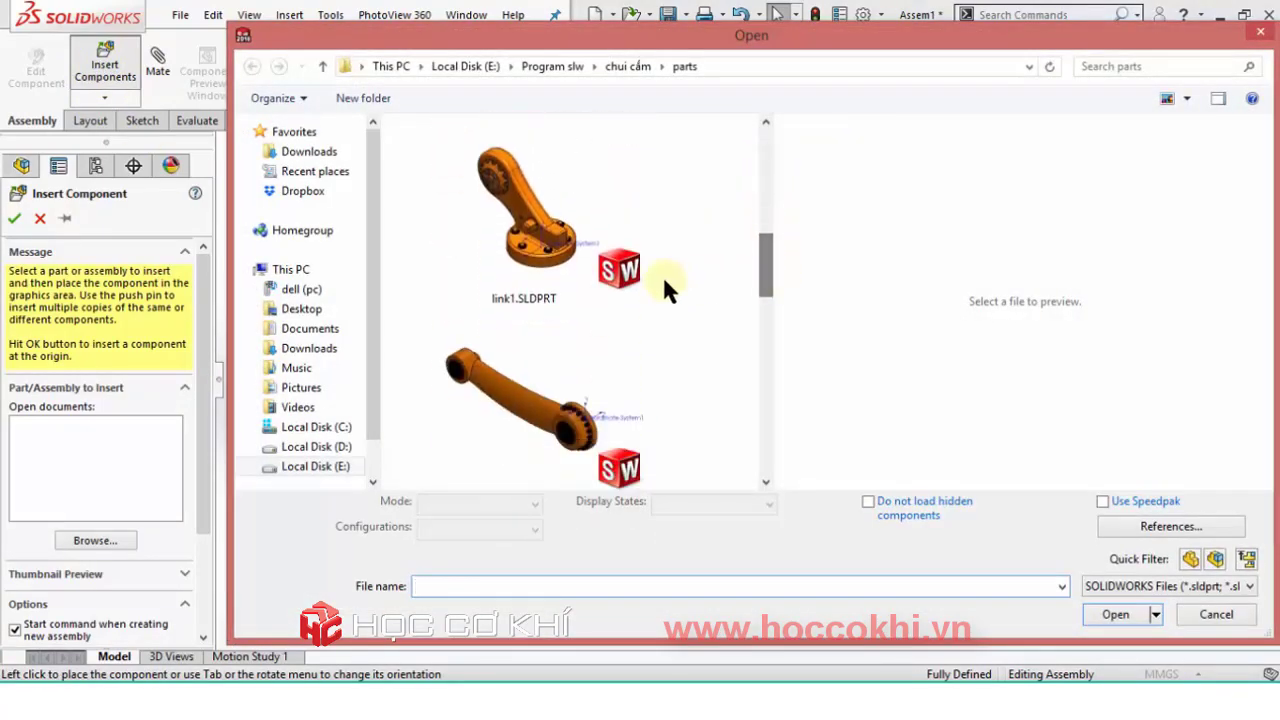
click(560, 240)
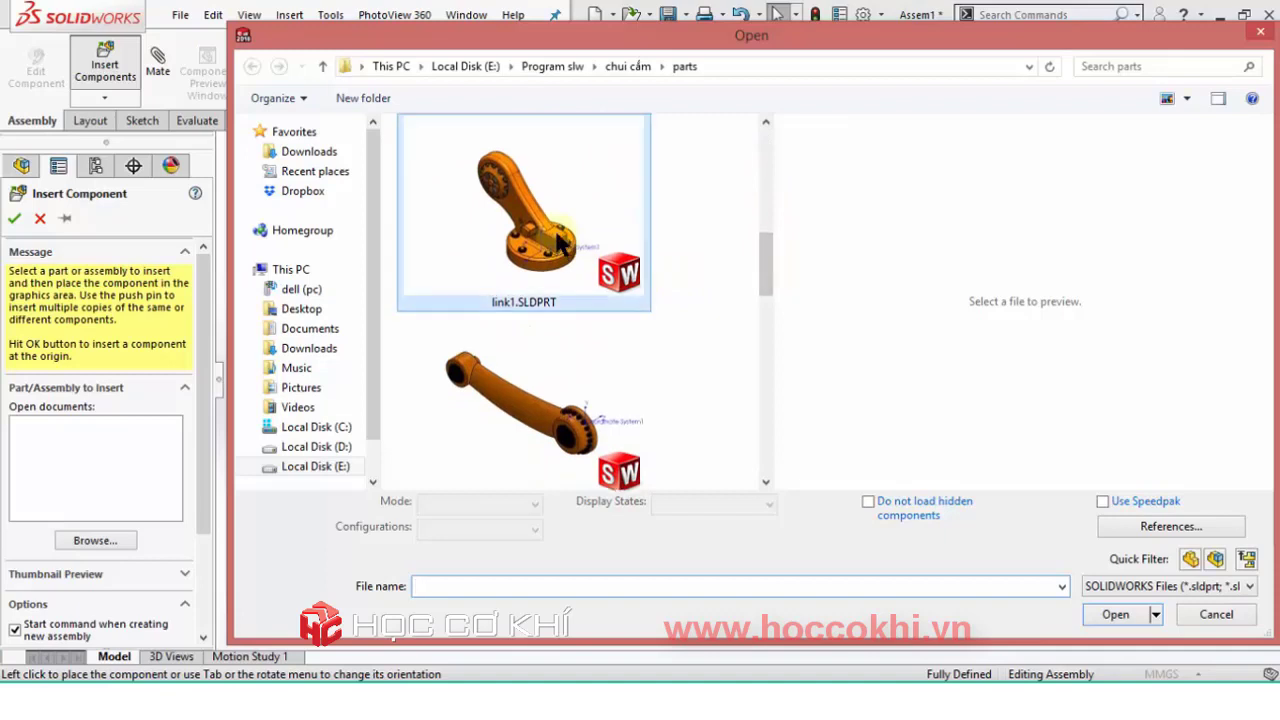
ctrl+click(545, 408)
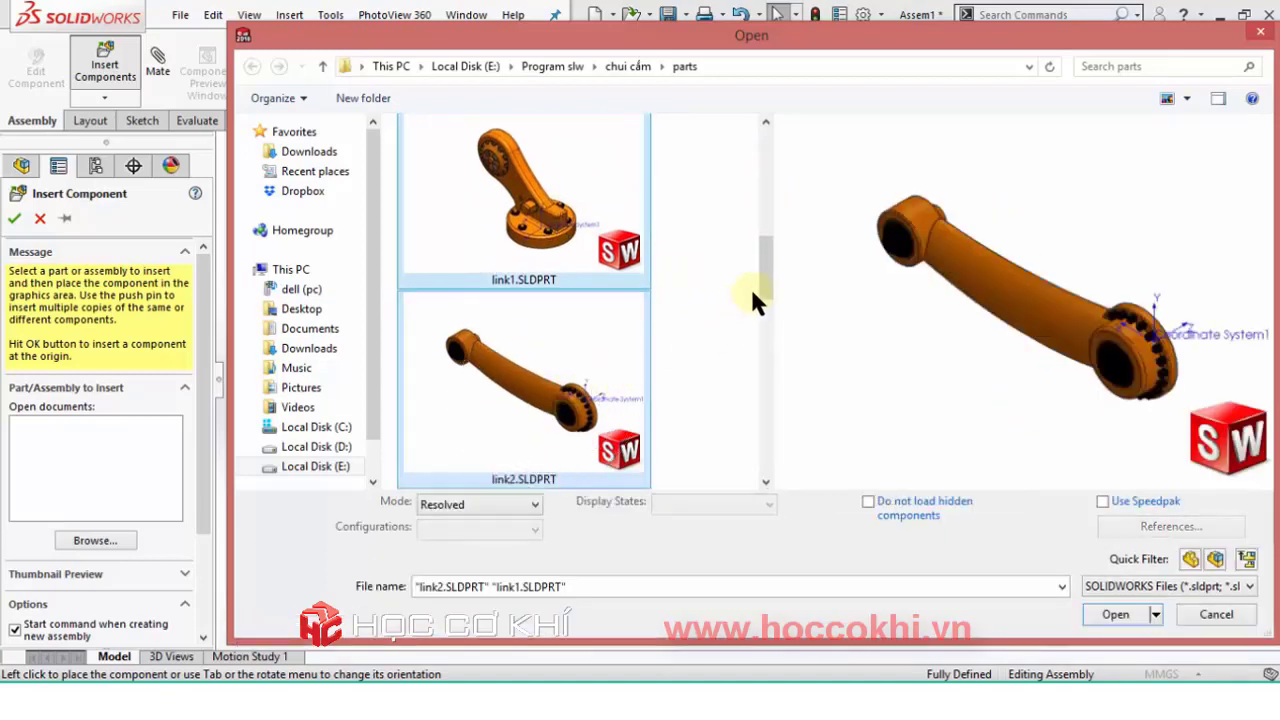
drag(765, 280, 766, 337)
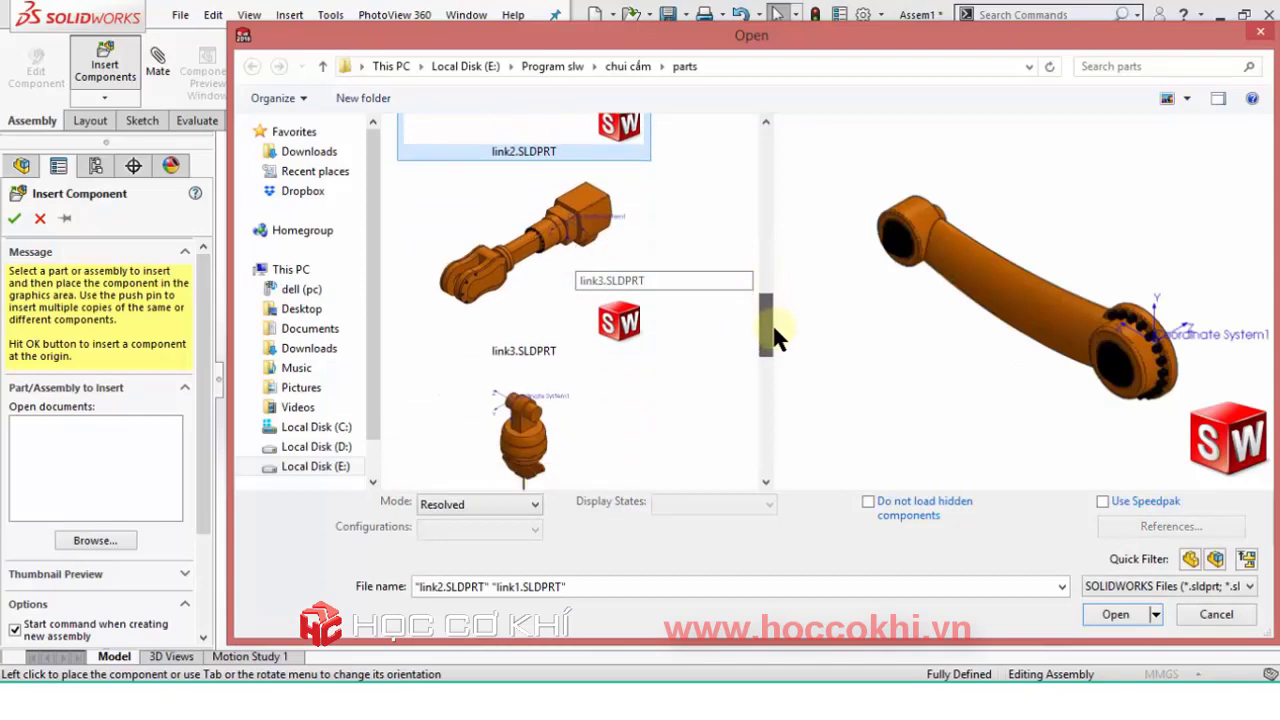
ctrl+click(573, 268)
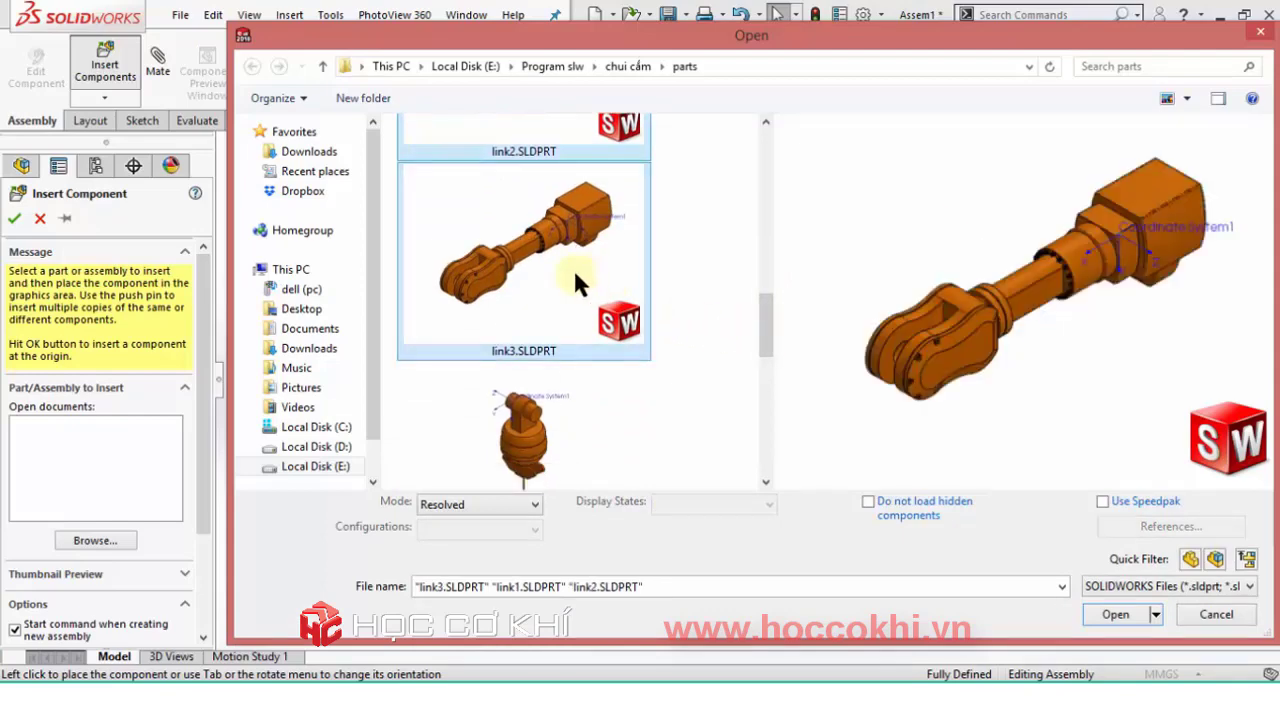
scroll(763, 349, down, 2)
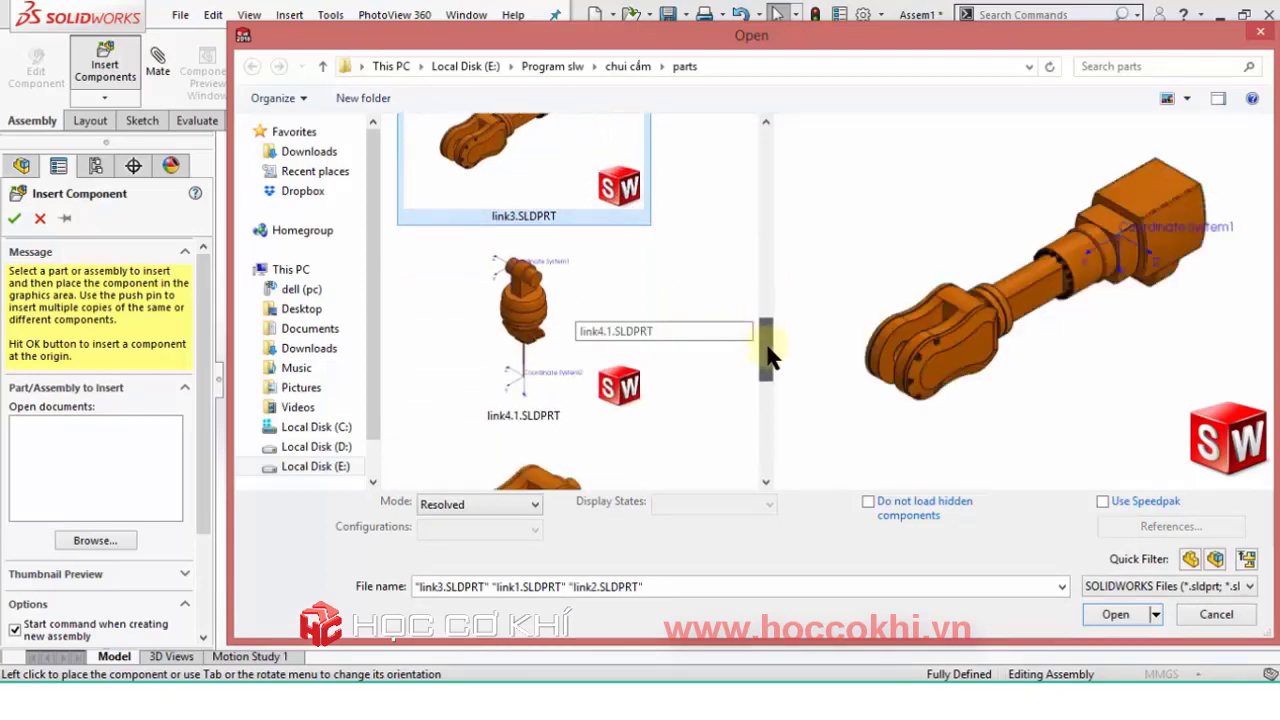
ctrl+click(565, 335)
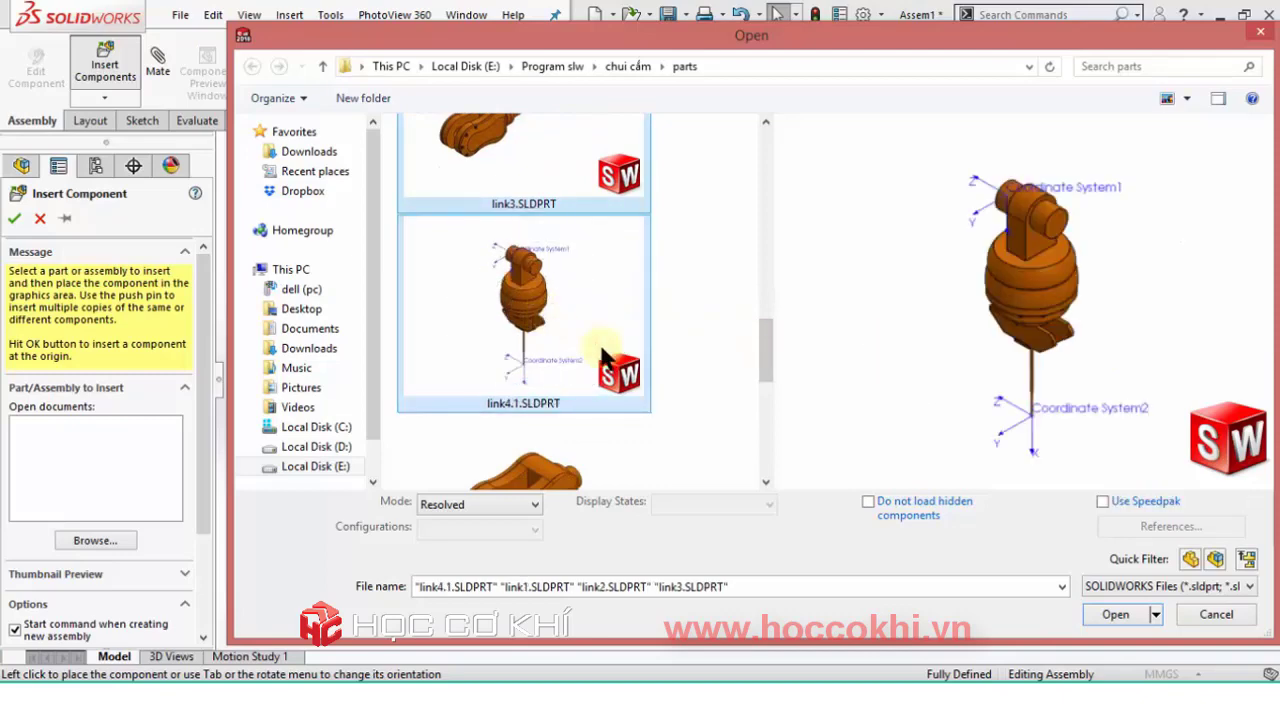
click(1104, 613)
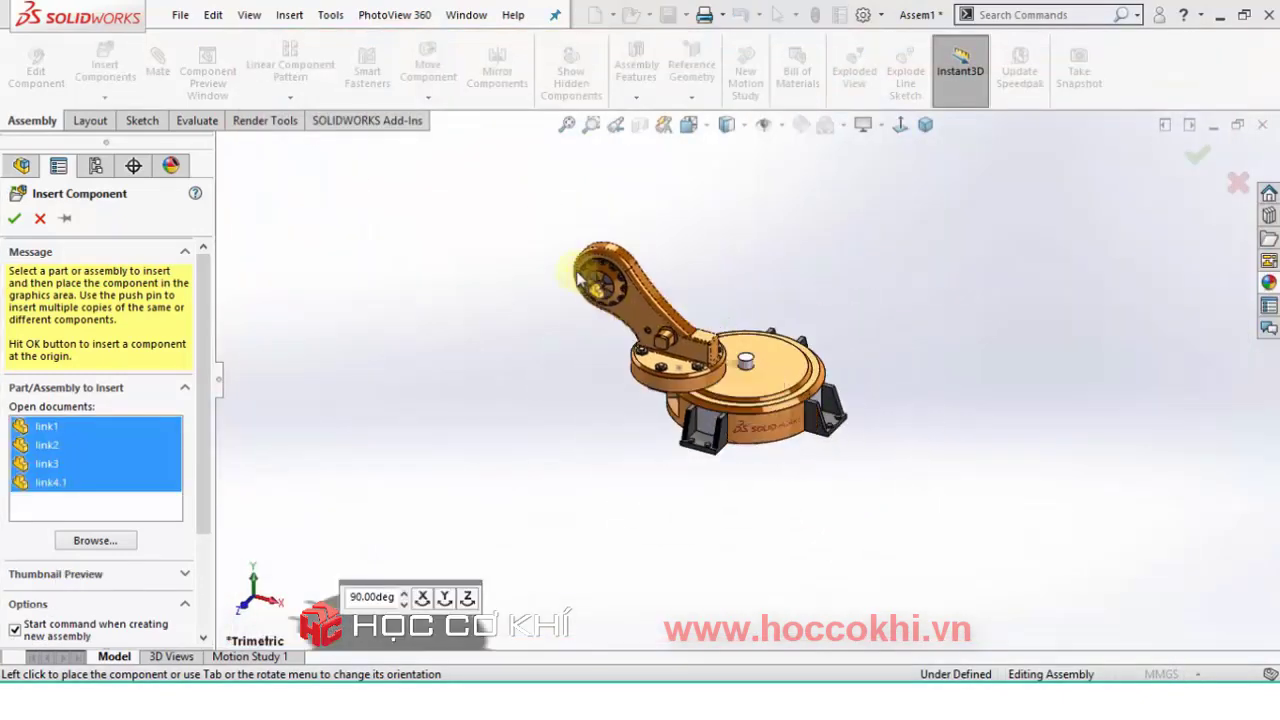
Place link1, link2, link3 and link4.1 at separate spots around the base.
click(622, 292)
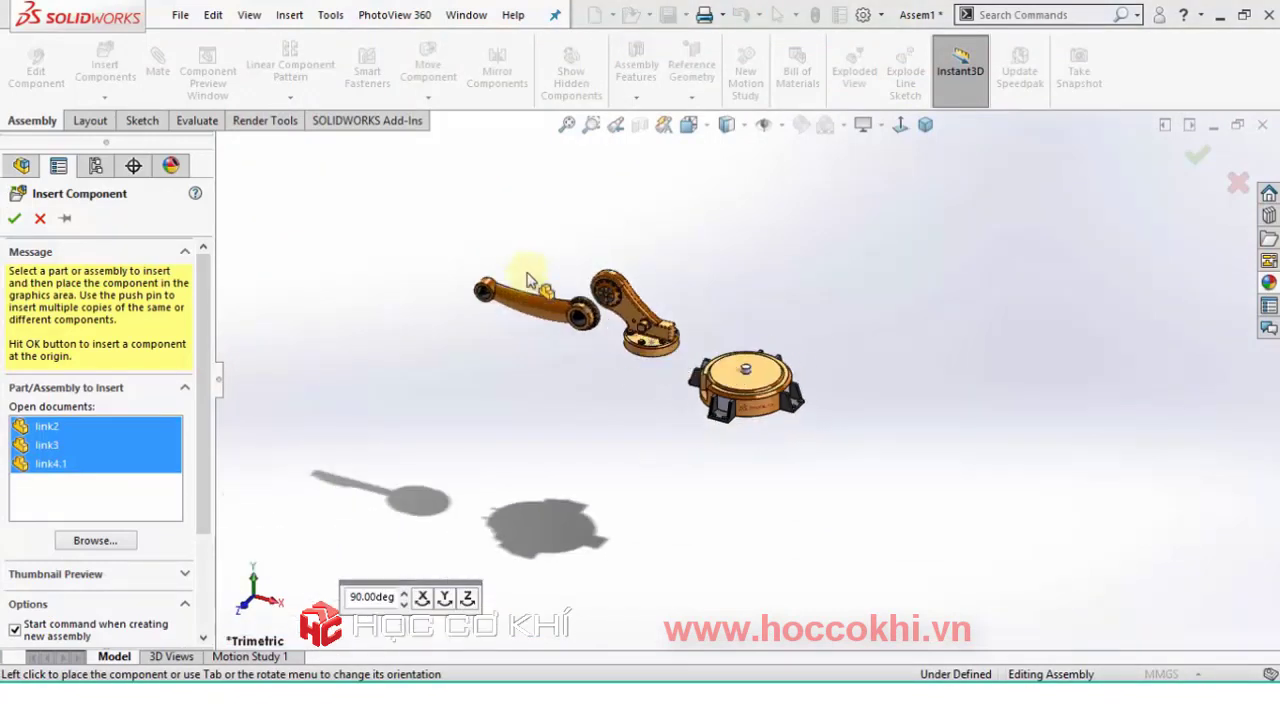
click(627, 214)
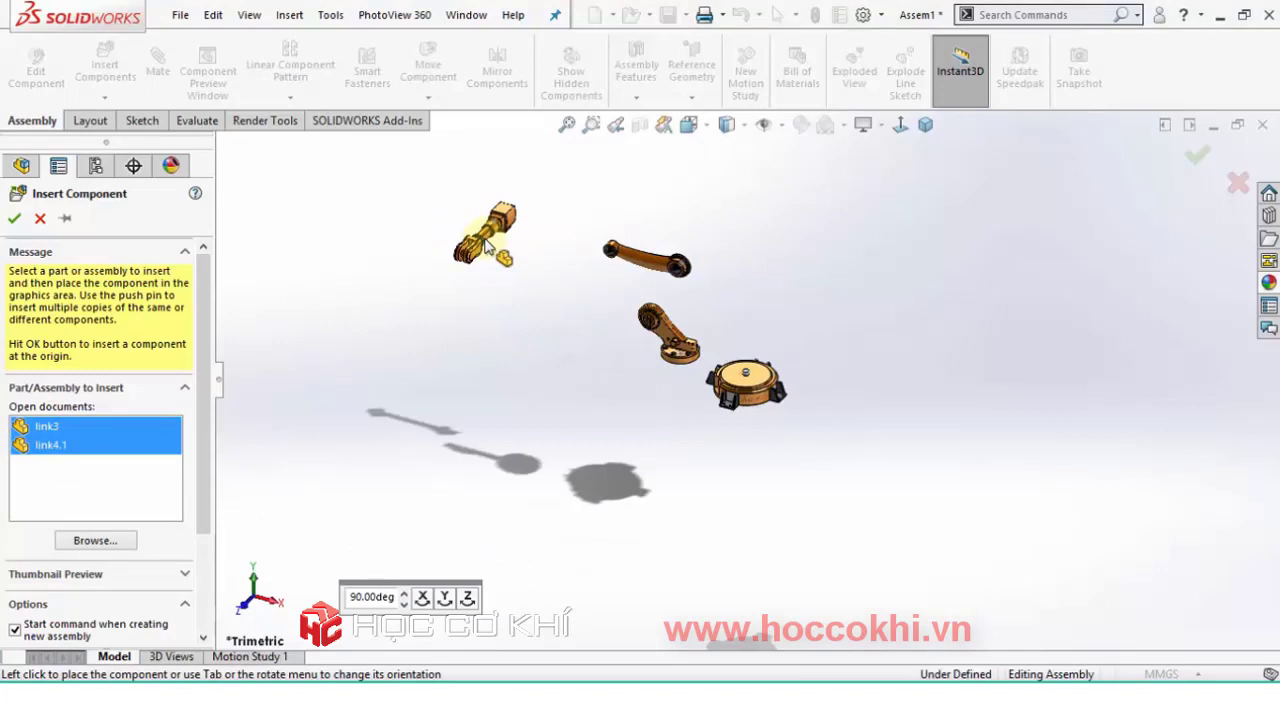
click(490, 250)
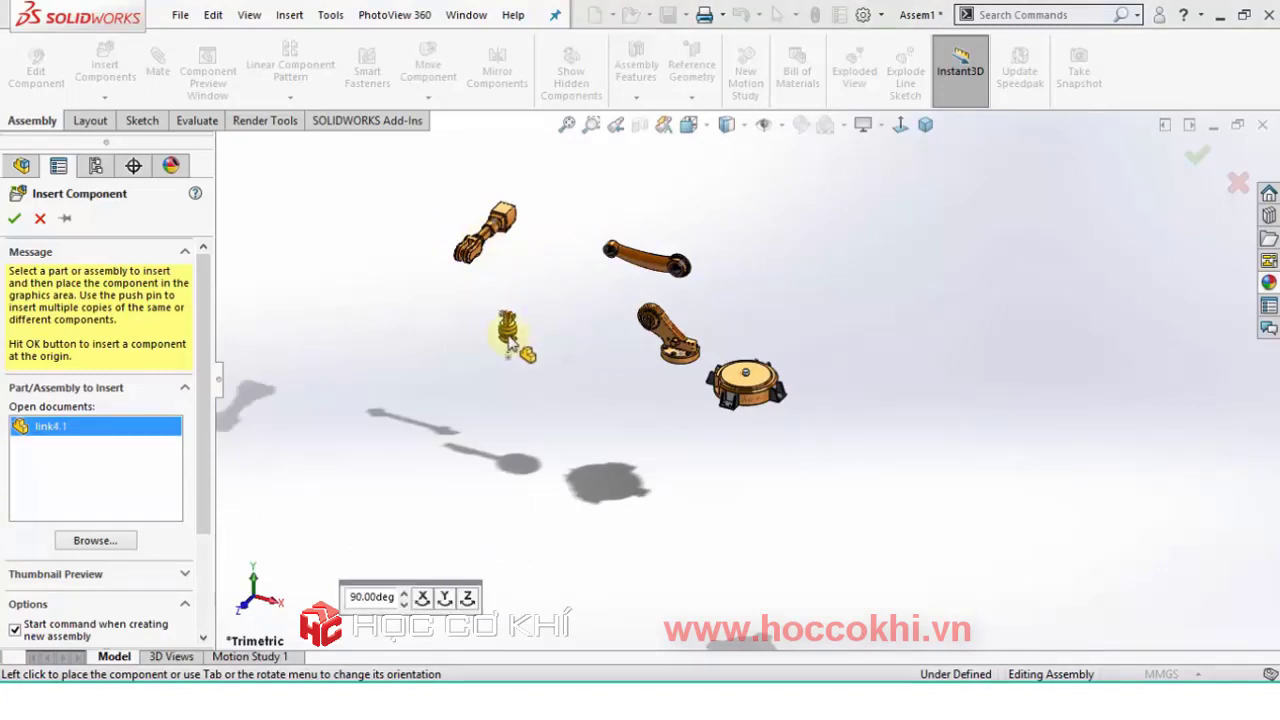
click(510, 342)
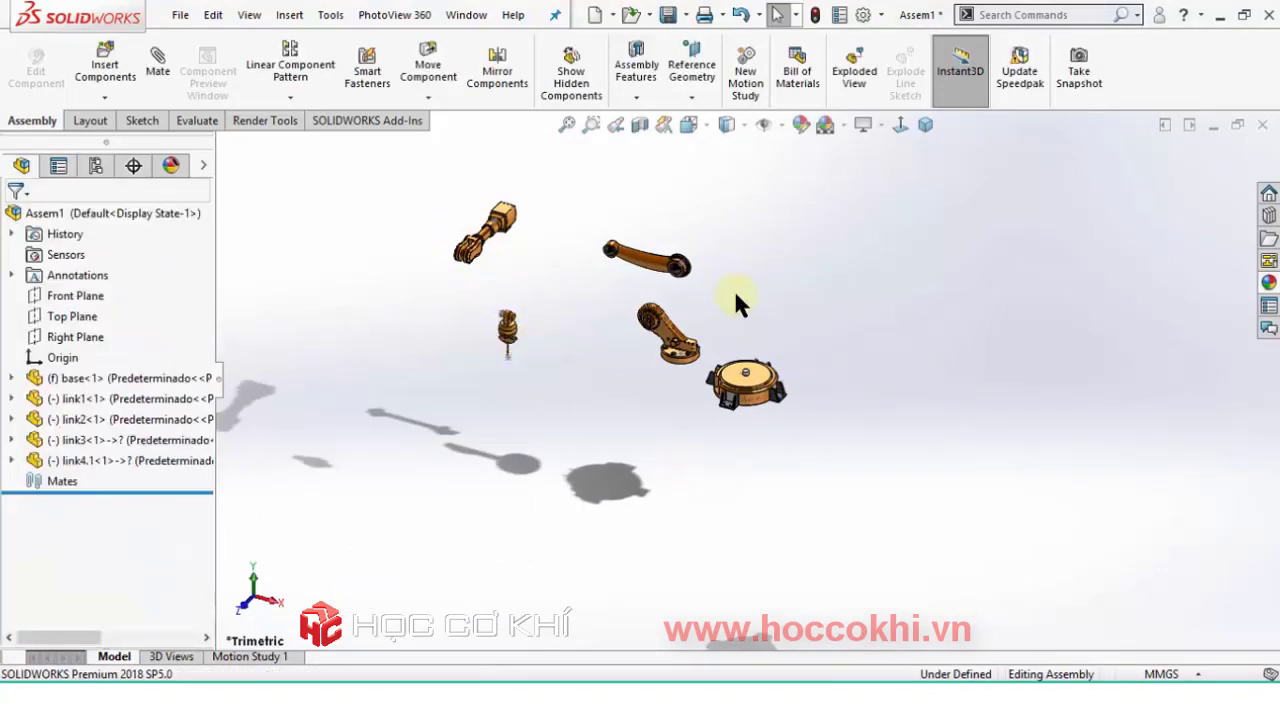
scroll(700, 358, down, 3)
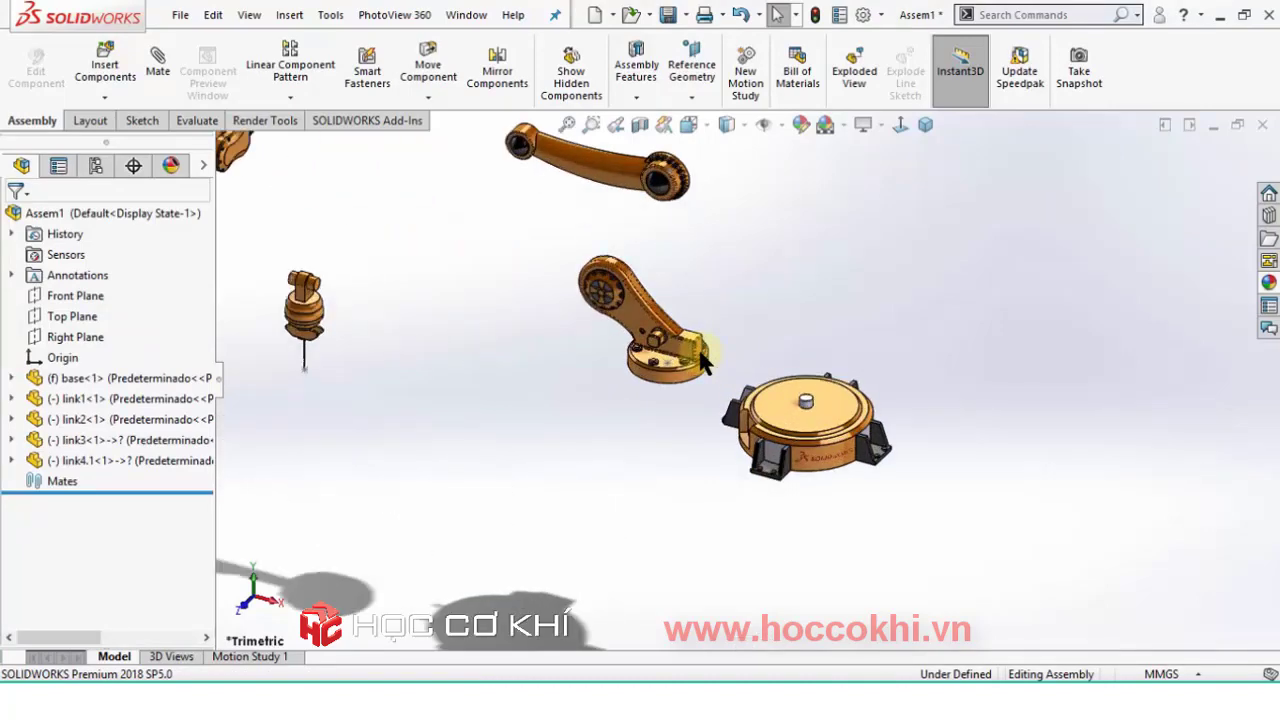
scroll(703, 360, down, 5)
scroll(703, 360, up, 4)
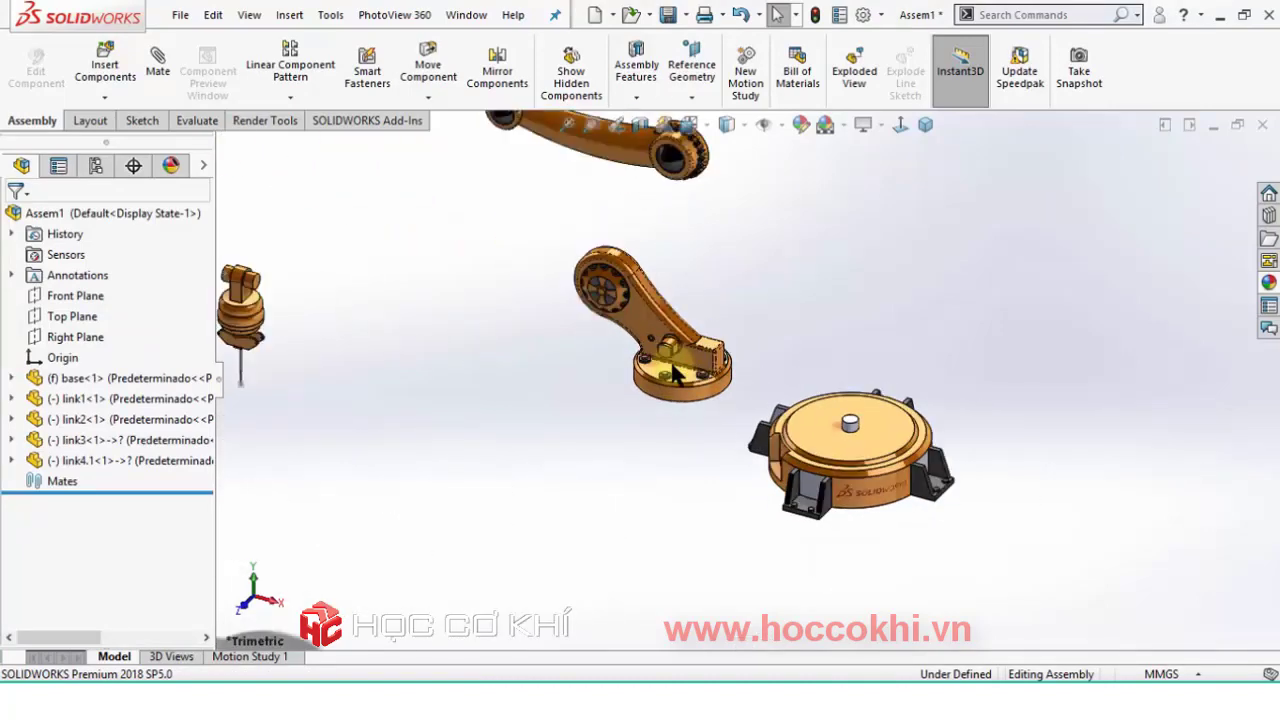
click(781, 126)
scroll(974, 277, up, 3)
scroll(828, 425, down, 4)
scroll(850, 415, down, 2)
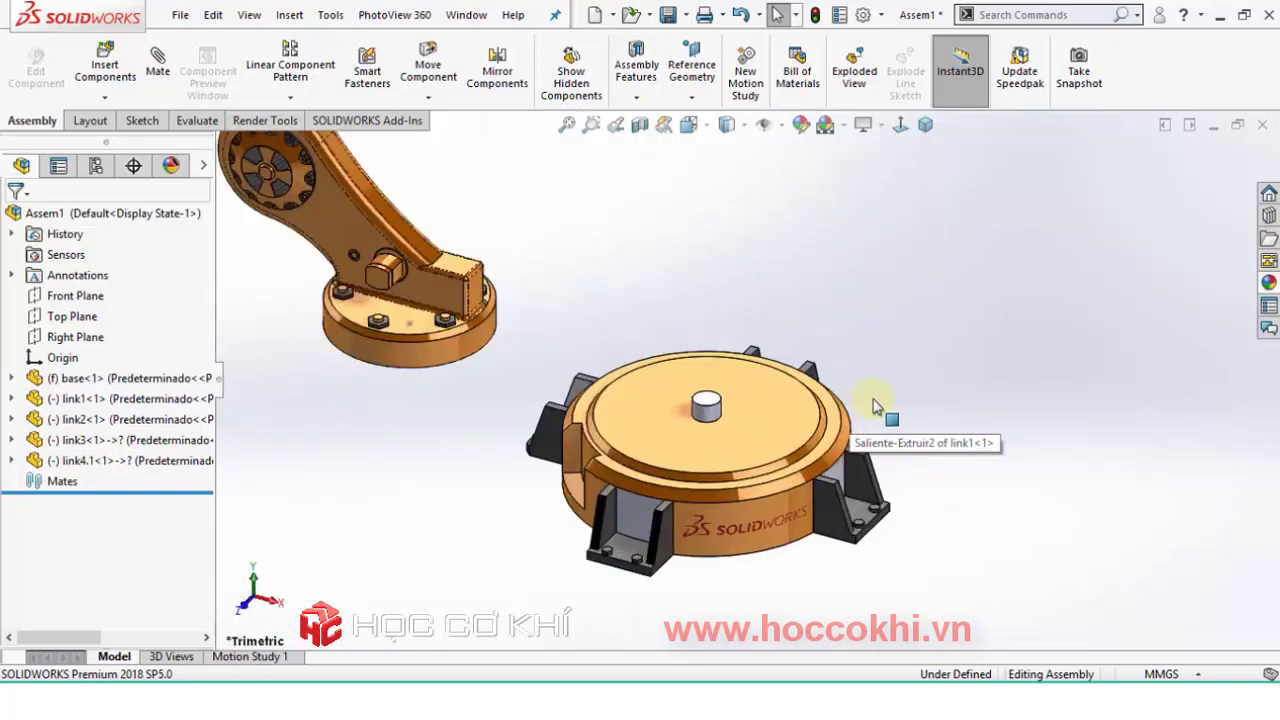
scroll(877, 408, up, 2)
scroll(877, 408, up, 2)
scroll(826, 391, down, 1)
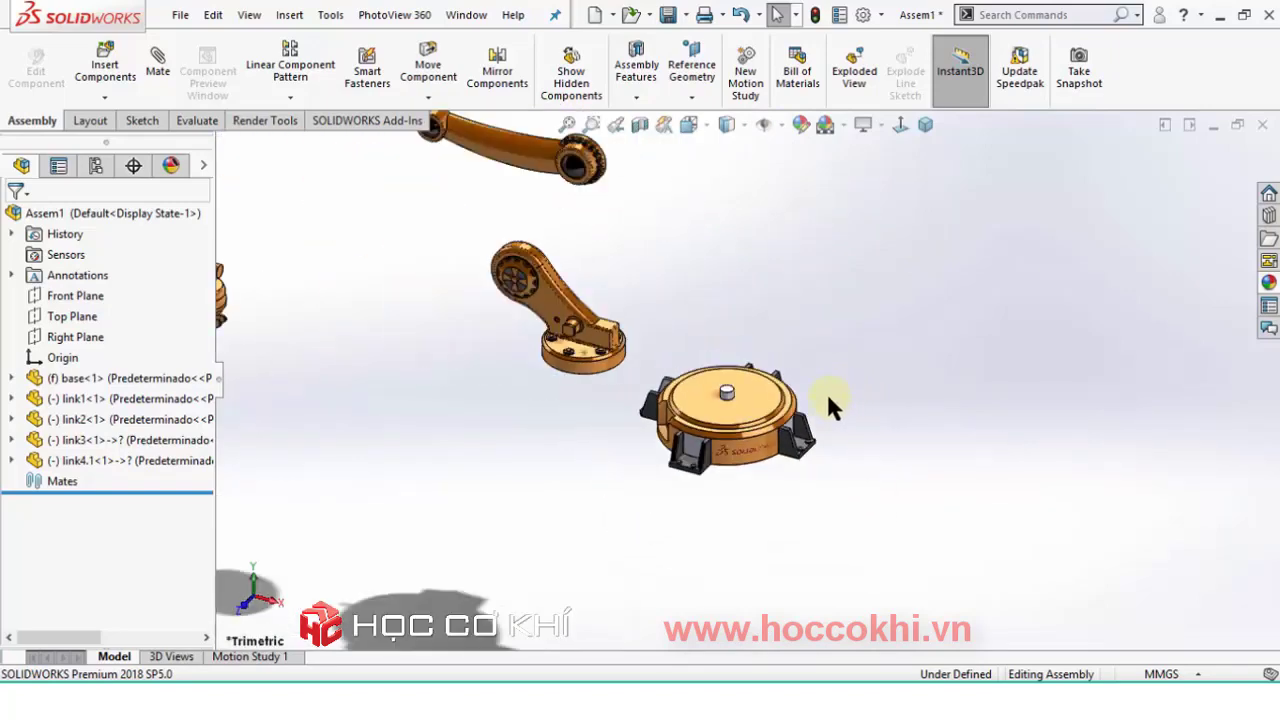
scroll(826, 391, down, 1)
scroll(760, 400, down, 2)
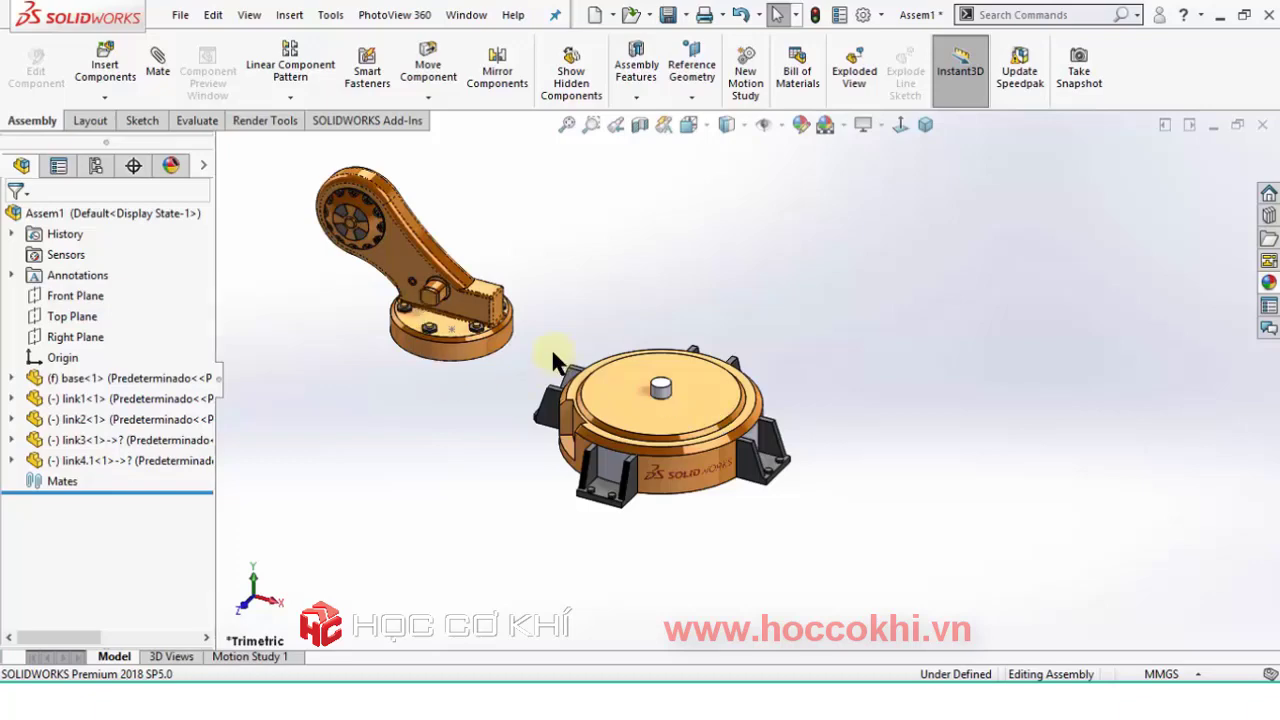
scroll(641, 382, up, 2)
scroll(630, 395, up, 2)
mouse_move(625, 392)
middle_down()
mouse_move(600, 249)
mouse_move(617, 263)
mouse_move(595, 275)
middle_up()
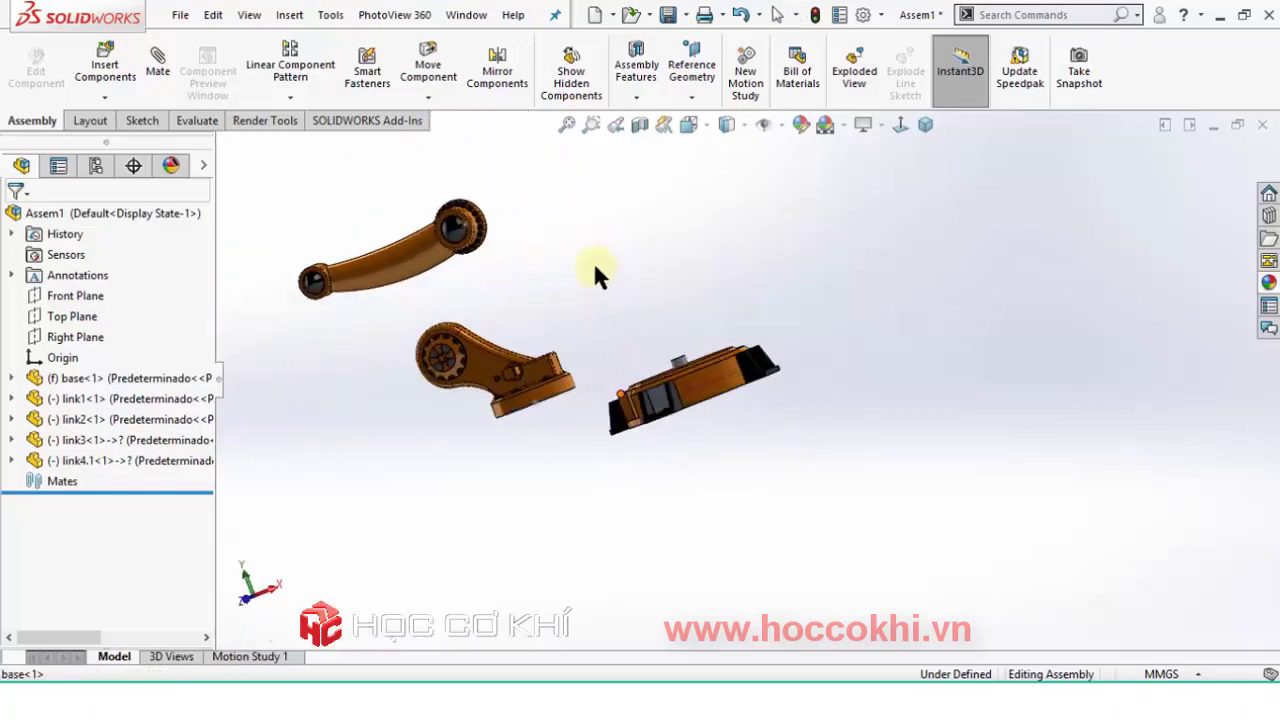
Mate link1's bottom hole concentric with the base's central pin.
click(160, 70)
scroll(647, 356, down, 2)
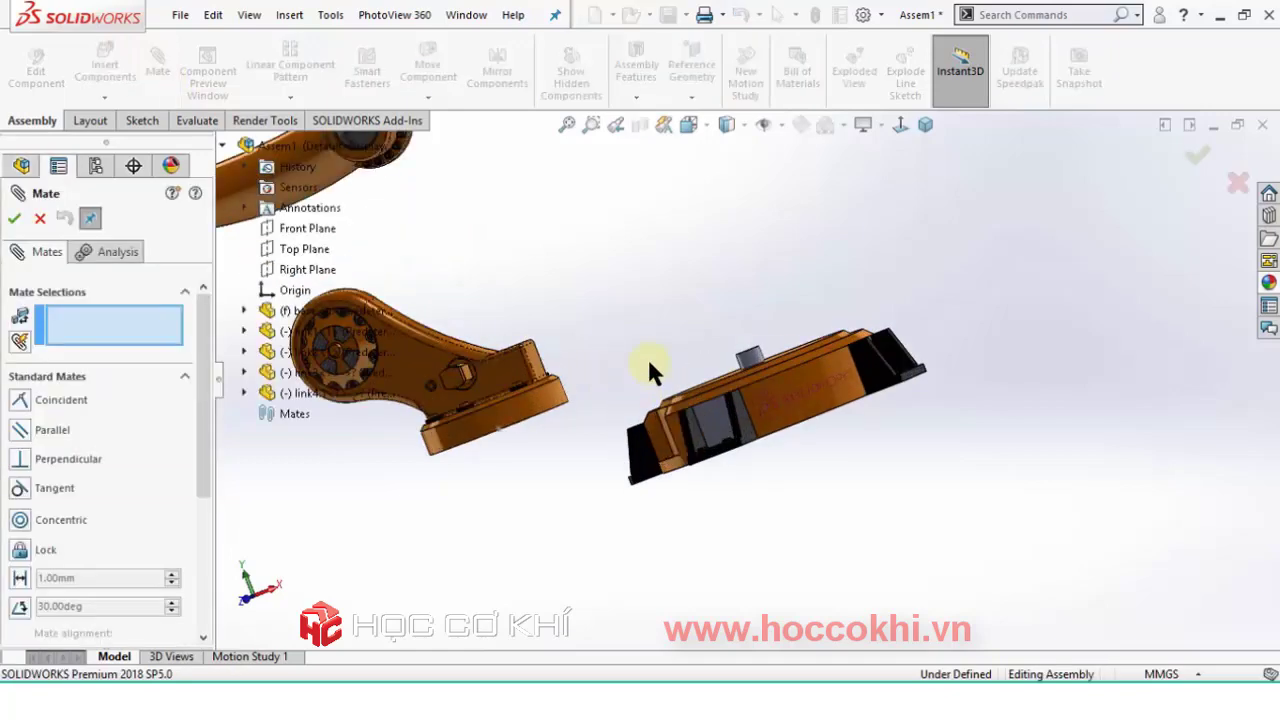
scroll(802, 360, down, 2)
scroll(751, 386, up, 1)
scroll(762, 437, down, 1)
scroll(824, 436, down, 1)
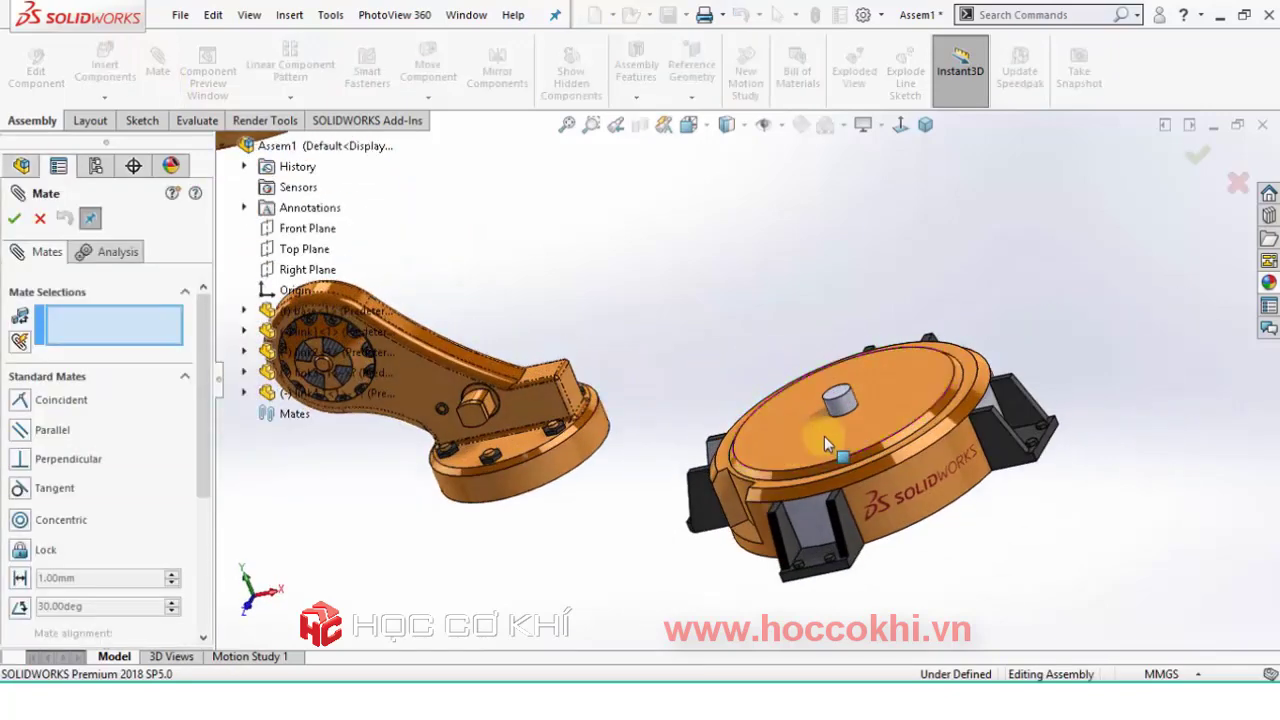
scroll(805, 402, down, 2)
scroll(823, 337, down, 2)
click(823, 337)
scroll(823, 337, up, 3)
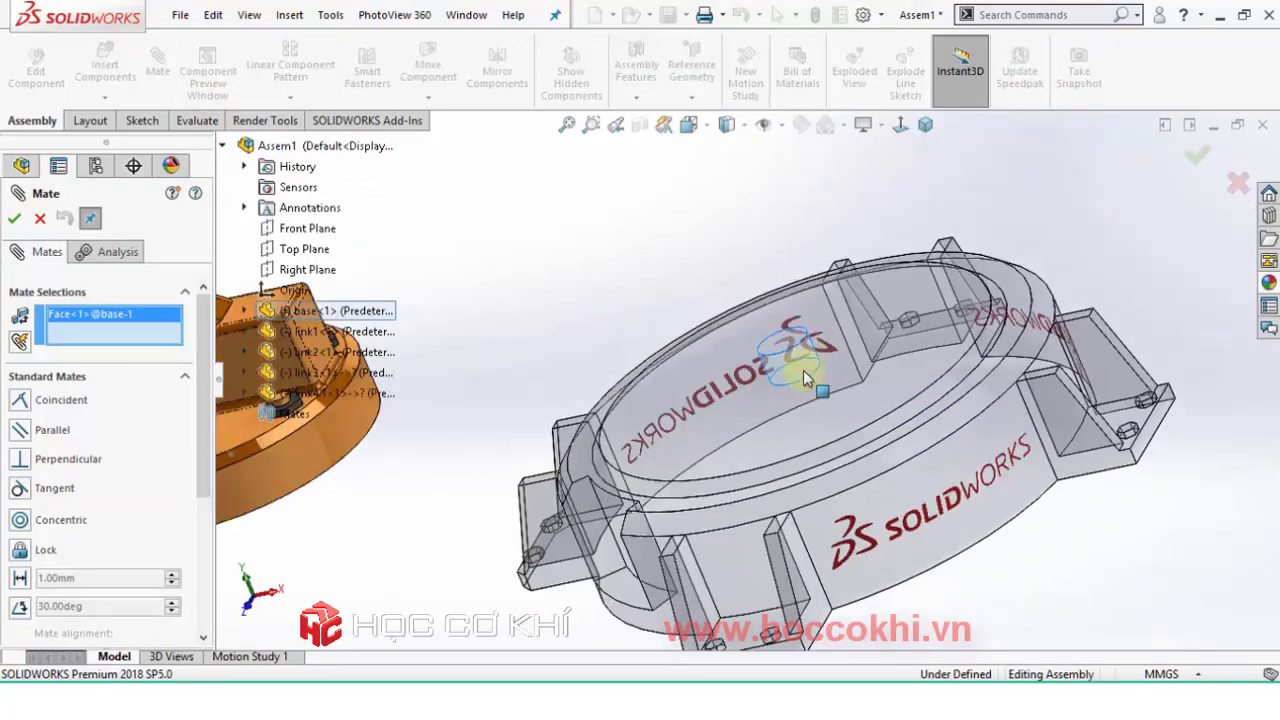
scroll(803, 370, up, 3)
scroll(548, 400, down, 2)
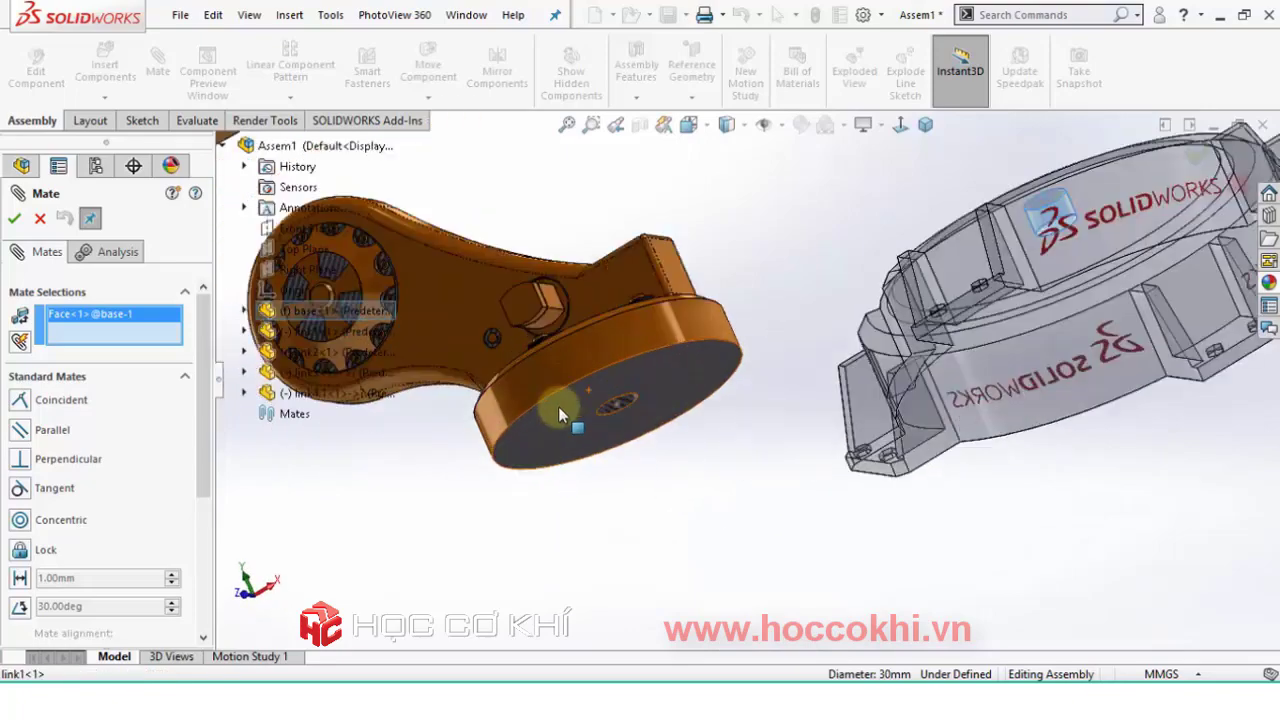
scroll(558, 406, down, 3)
click(866, 410)
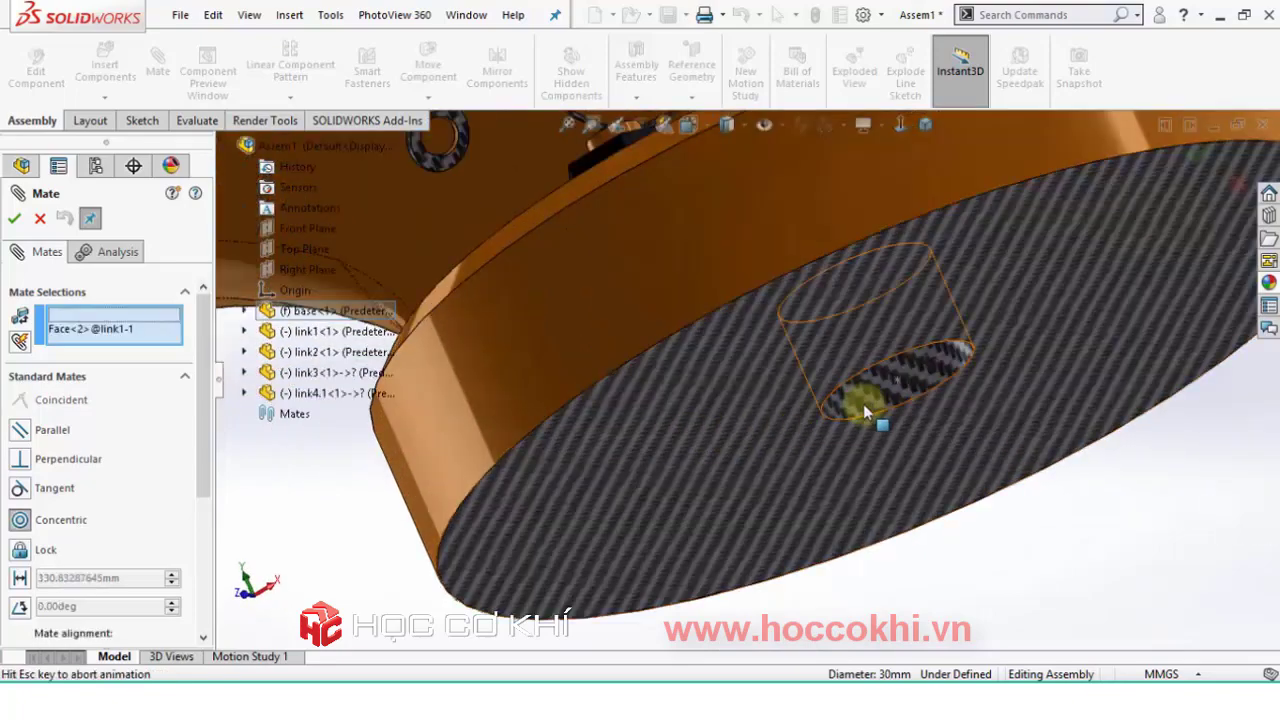
scroll(830, 430, up, 5)
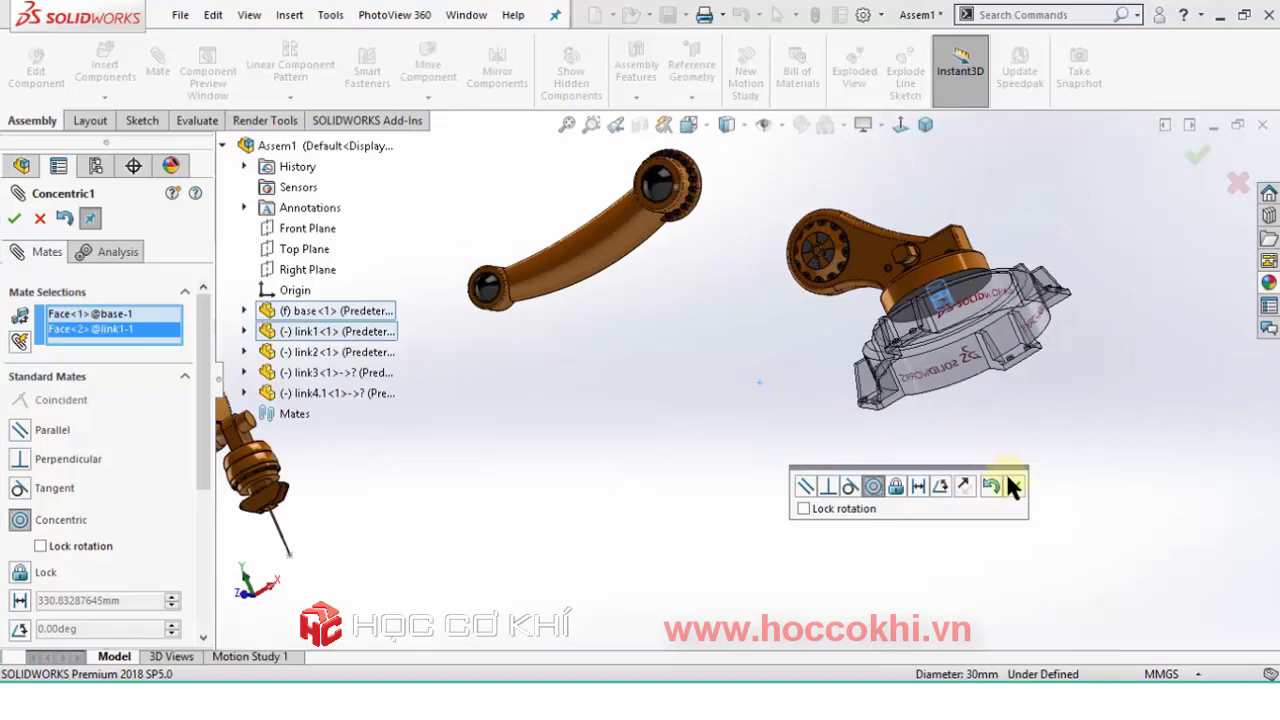
click(1013, 486)
Make link1's underside coincident with the base's round top face.
scroll(935, 300, down, 2)
scroll(937, 300, down, 2)
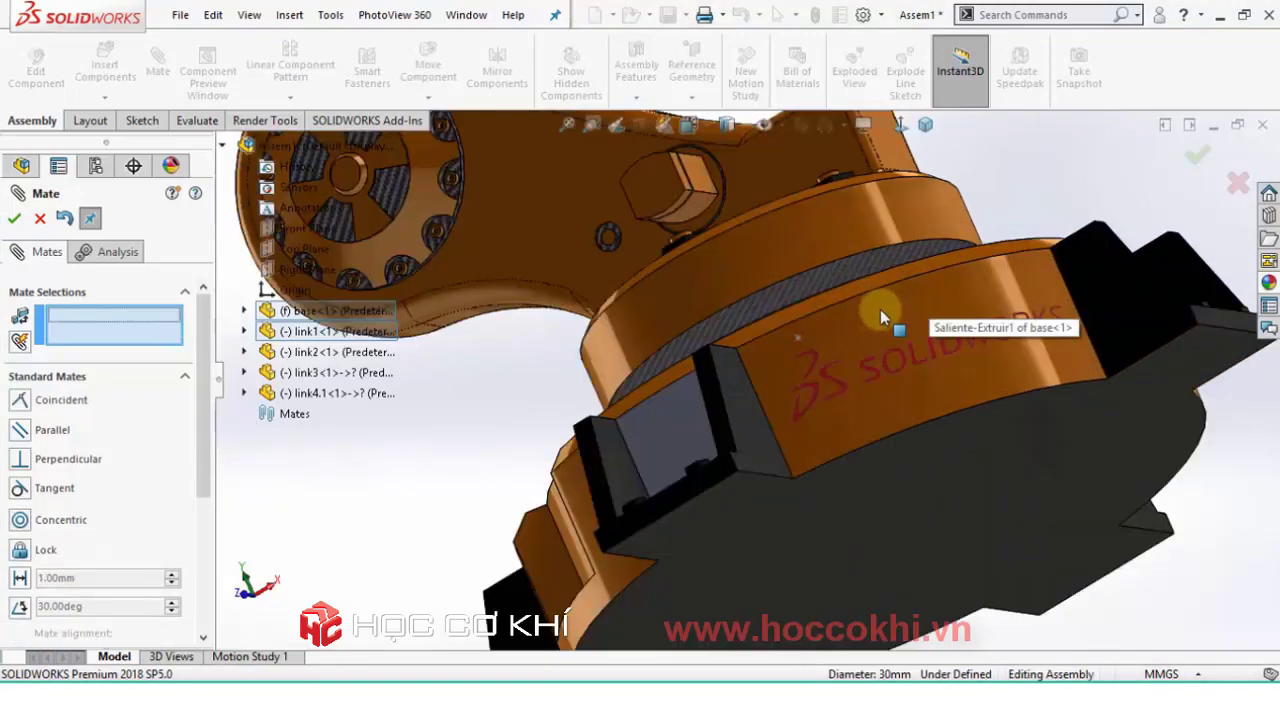
mouse_move(877, 316)
middle_down()
mouse_move(883, 400)
mouse_move(837, 366)
mouse_move(860, 378)
mouse_move(873, 245)
middle_up()
click(868, 216)
scroll(855, 343, up, 3)
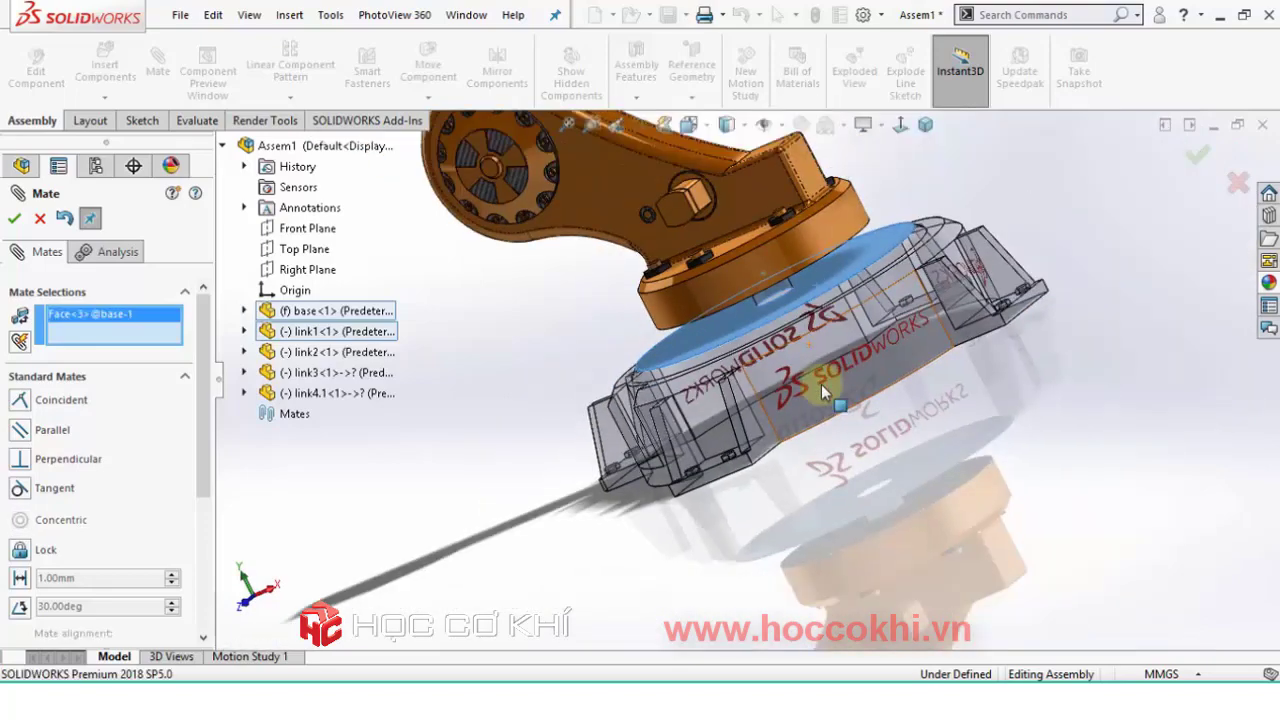
mouse_move(821, 384)
middle_down()
mouse_move(766, 320)
mouse_move(790, 324)
middle_up()
scroll(790, 324, down, 3)
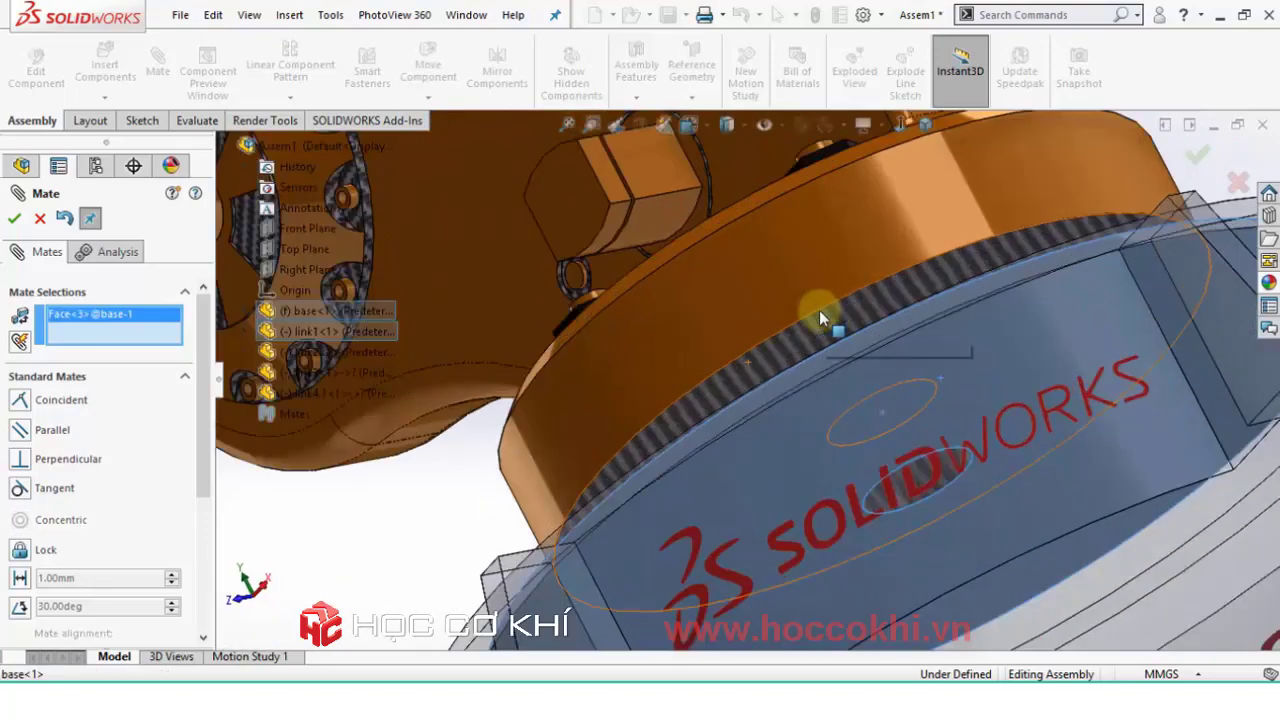
scroll(819, 310, down, 2)
click(818, 322)
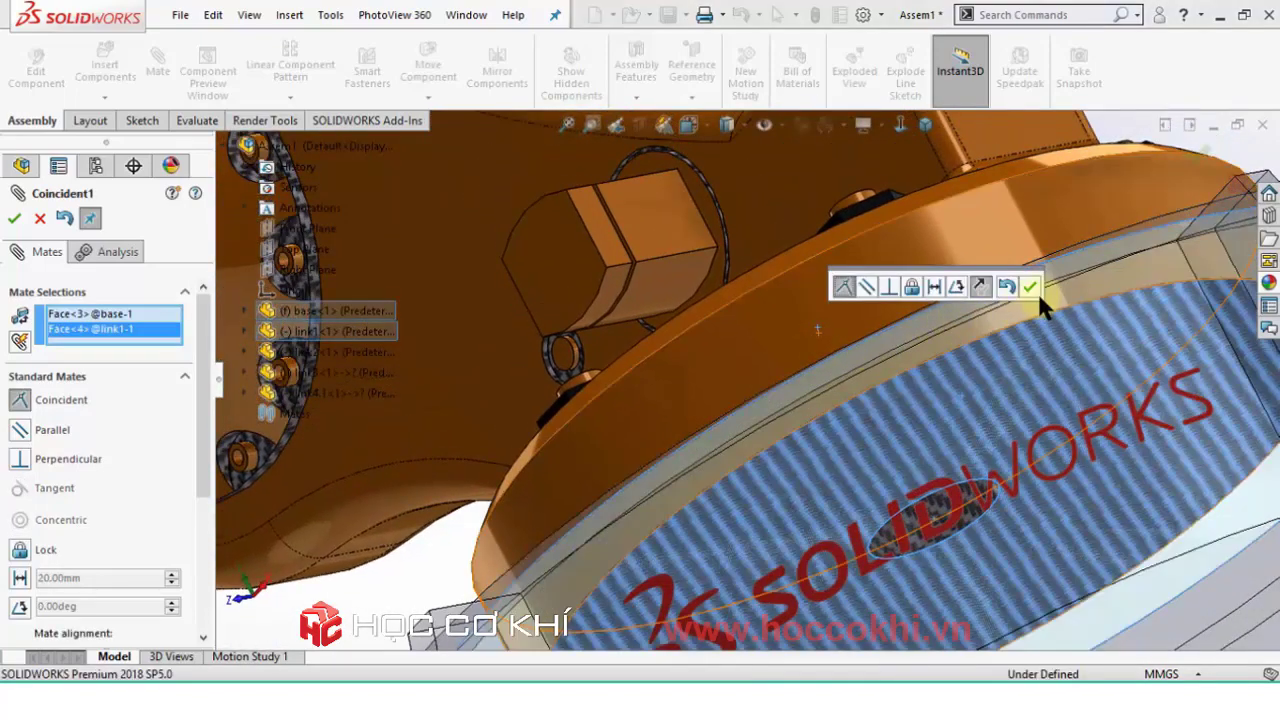
click(1033, 282)
scroll(692, 428, up, 3)
scroll(692, 428, up, 3)
mouse_move(666, 437)
middle_down()
mouse_move(737, 387)
mouse_move(669, 476)
middle_up()
scroll(669, 476, up, 4)
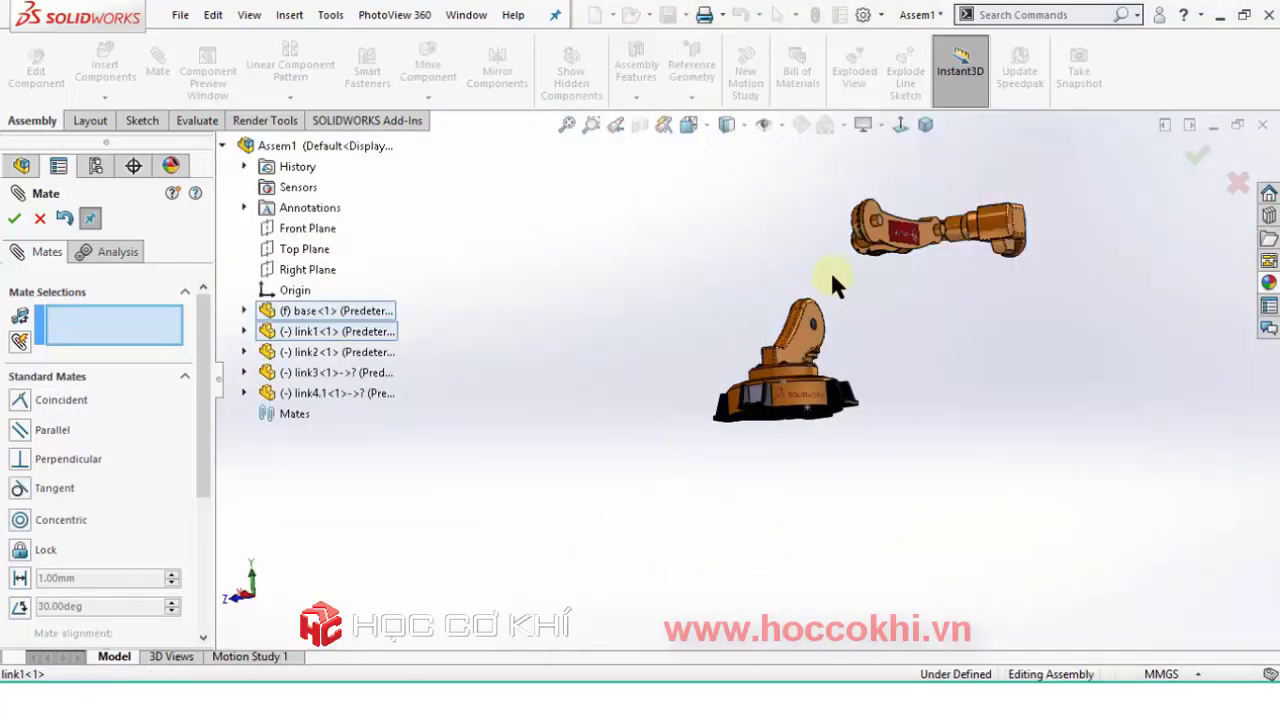
Mate link2's pin face concentric with the joint hole at link1's upper pivot.
scroll(833, 270, down, 2)
scroll(834, 266, down, 1)
scroll(895, 272, down, 3)
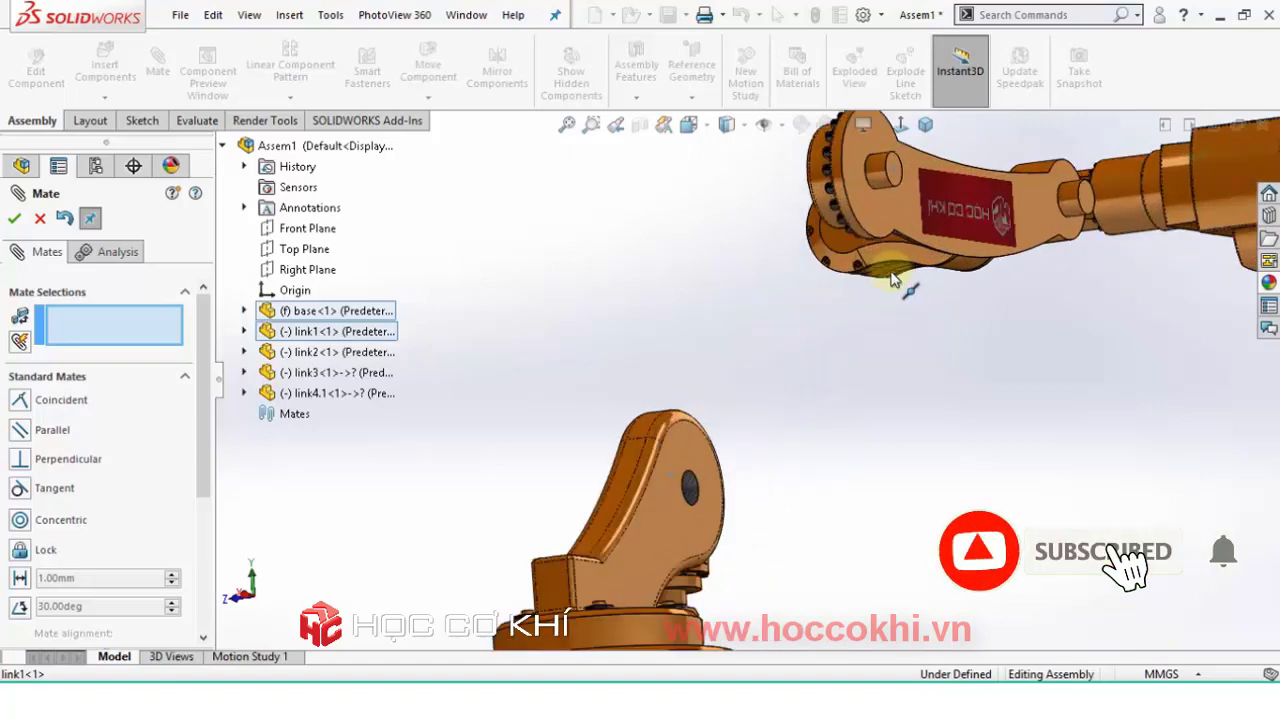
scroll(893, 279, down, 1)
scroll(777, 429, down, 2)
scroll(790, 380, up, 2)
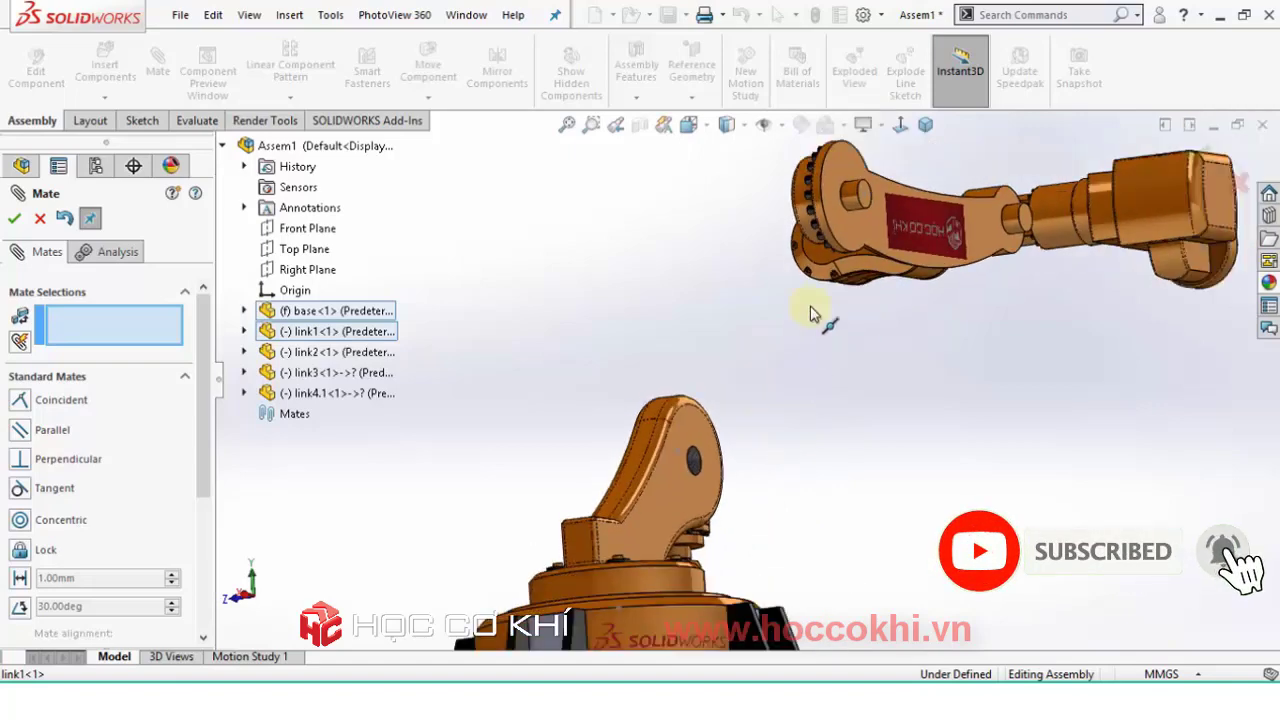
click(848, 196)
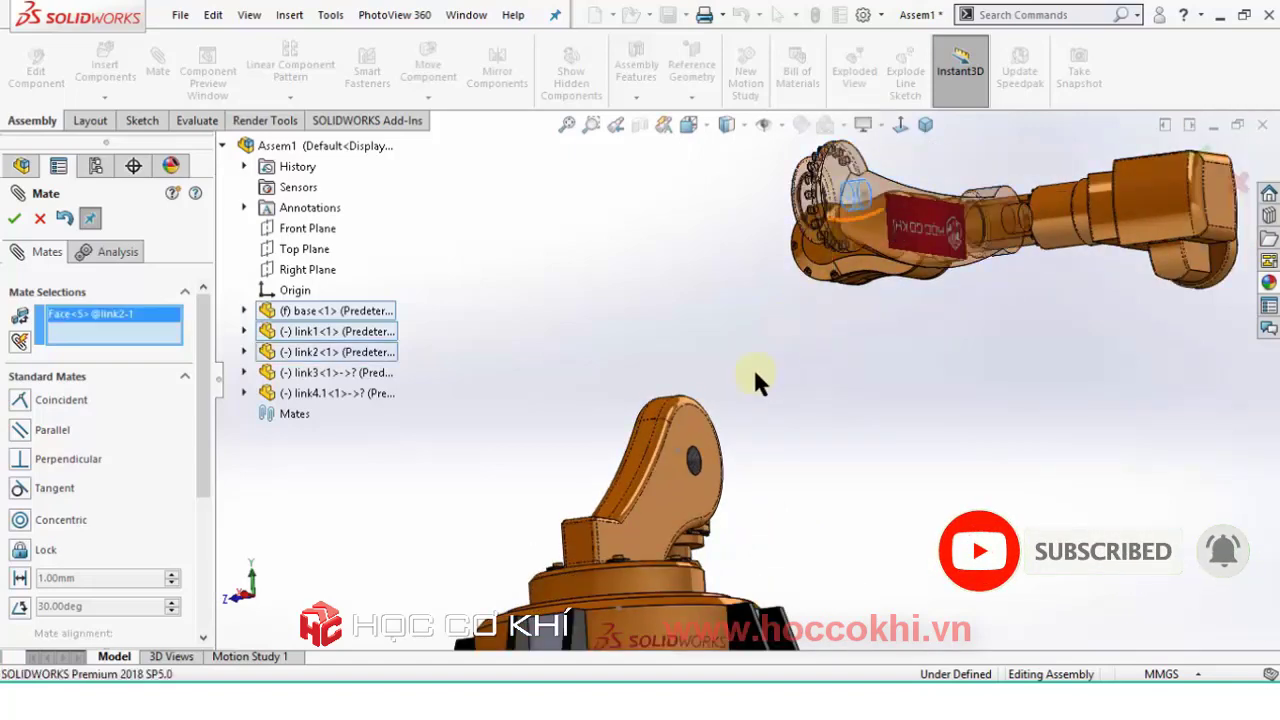
scroll(714, 440, down, 1)
scroll(701, 441, up, 1)
mouse_move(701, 441)
middle_down()
mouse_move(758, 487)
mouse_move(748, 492)
middle_up()
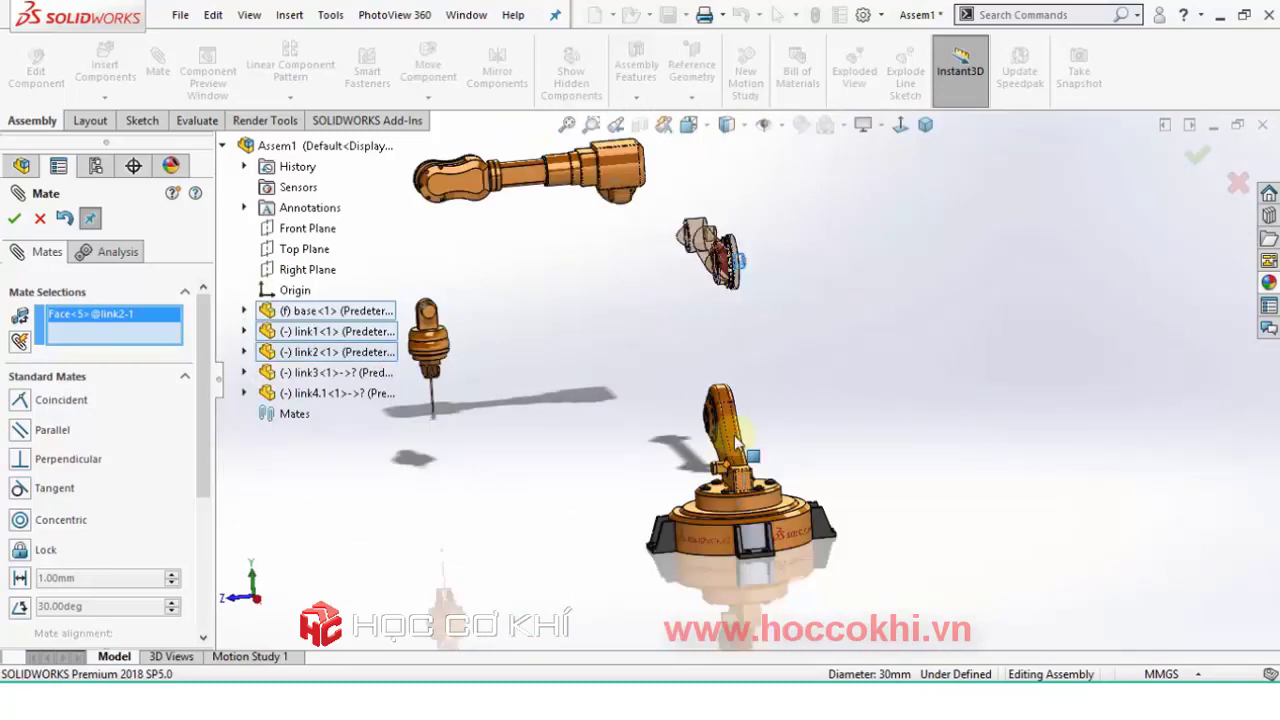
scroll(738, 440, down, 2)
scroll(755, 410, down, 2)
scroll(720, 420, down, 2)
scroll(710, 425, down, 2)
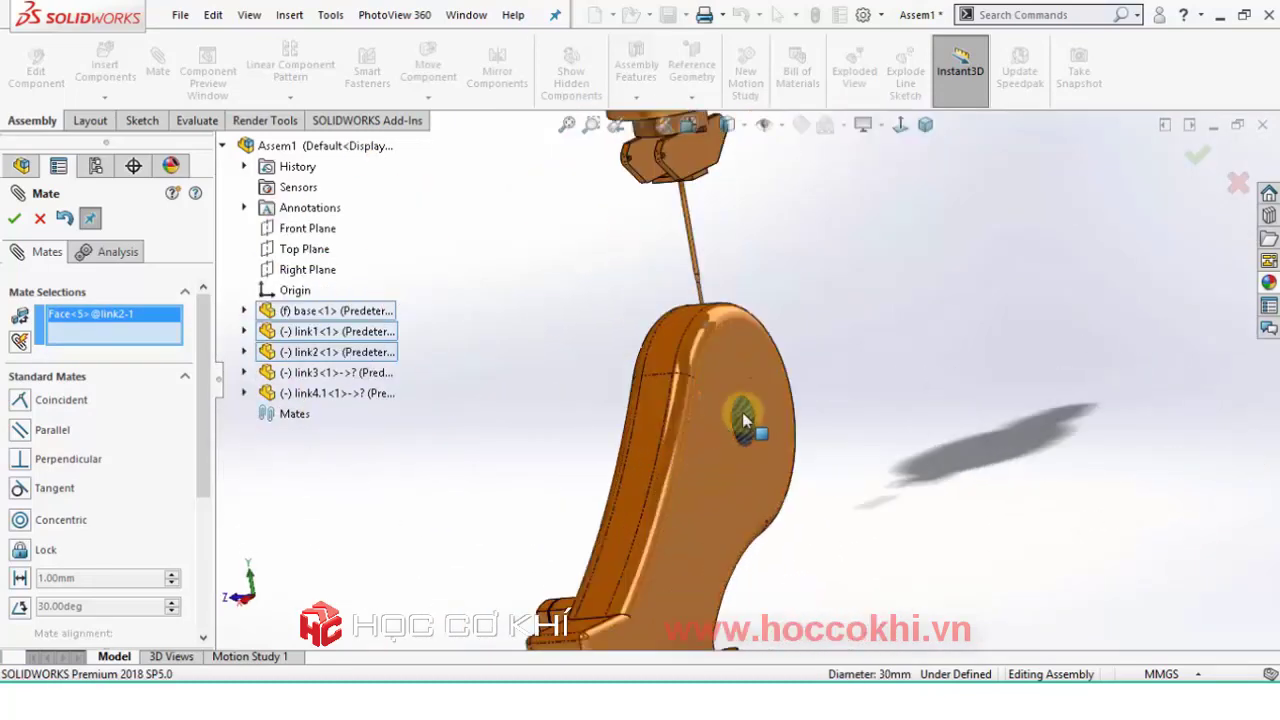
click(745, 425)
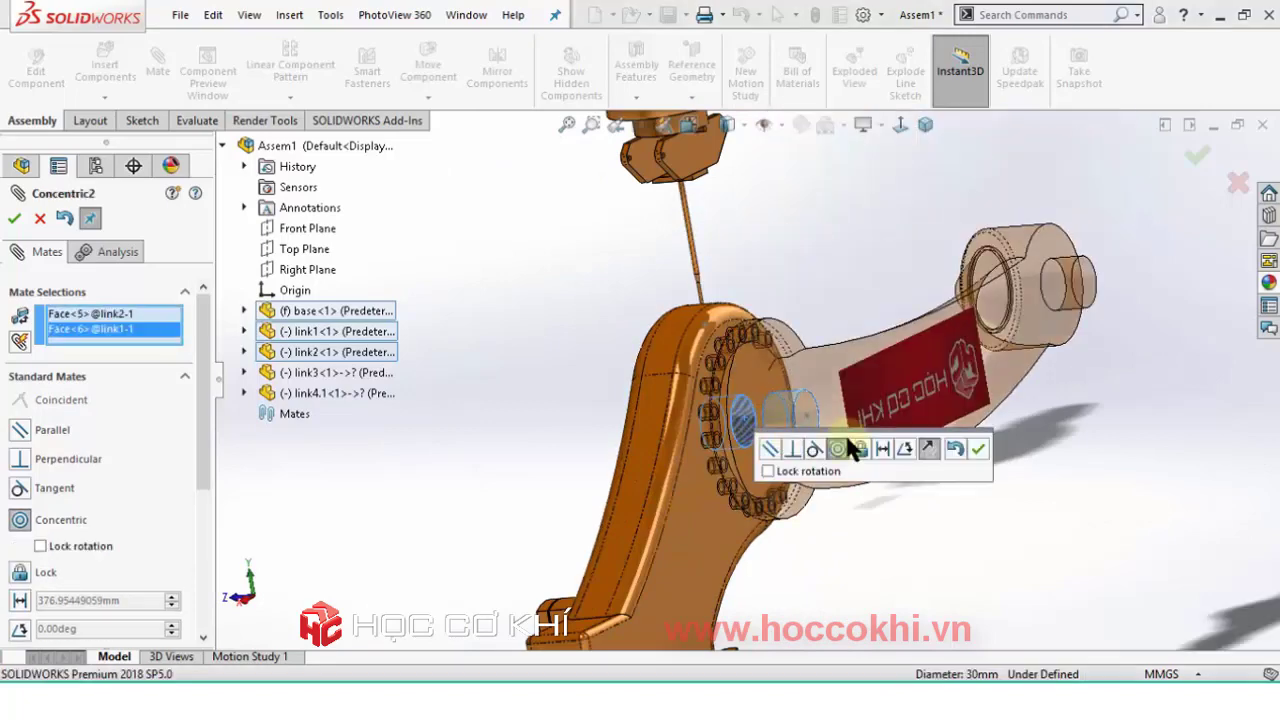
click(978, 452)
scroll(865, 438, up, 2)
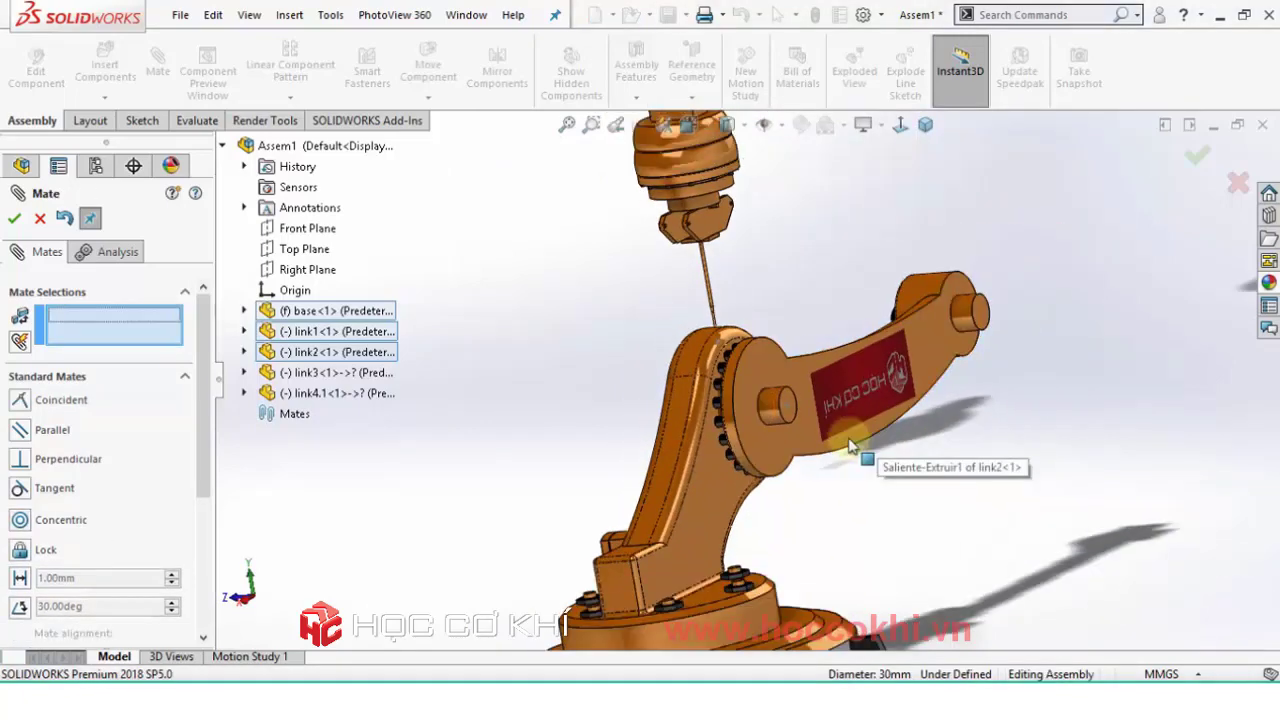
scroll(792, 412, down, 1)
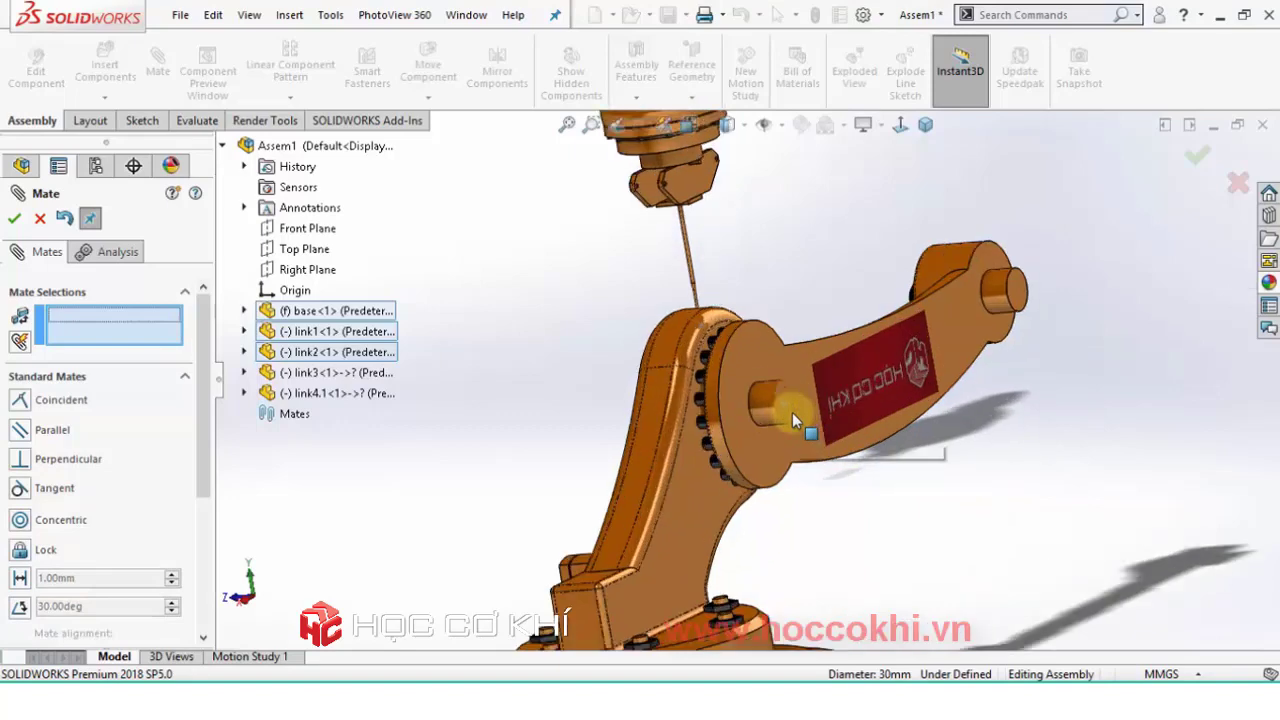
scroll(796, 420, up, 1)
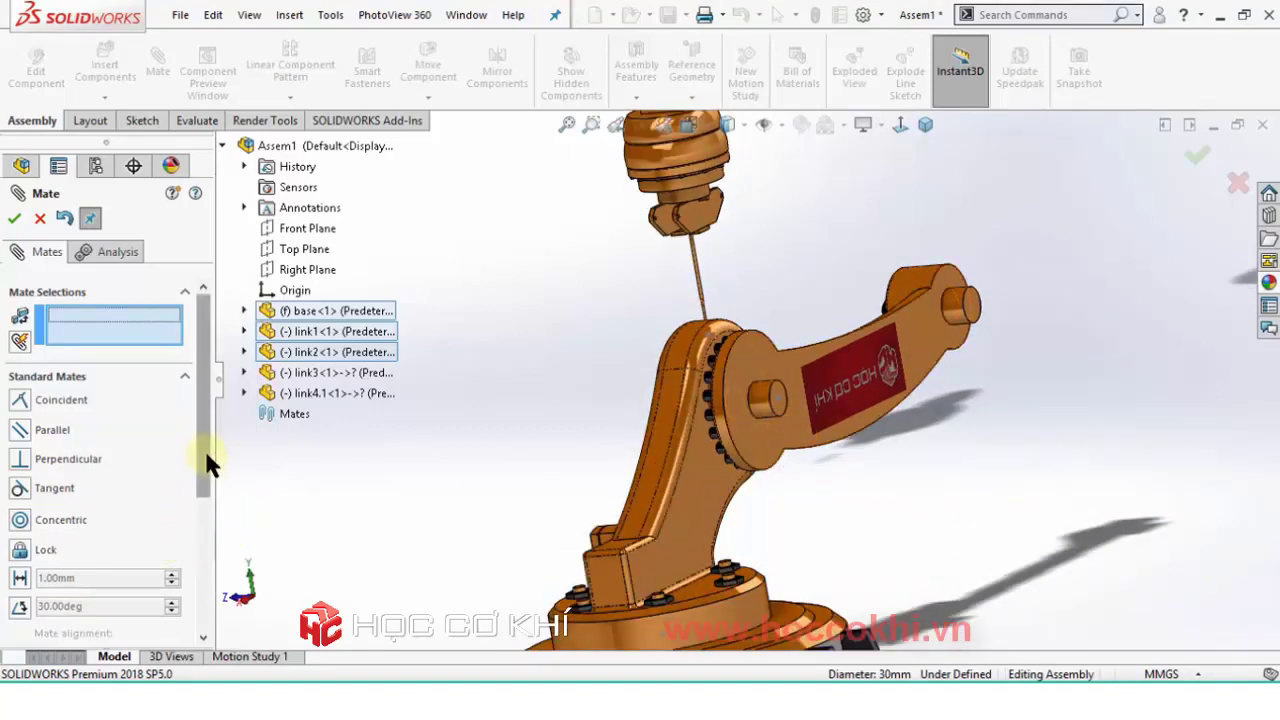
Close Mate and swing link2 about its joint with Rotate Component.
click(38, 220)
click(439, 91)
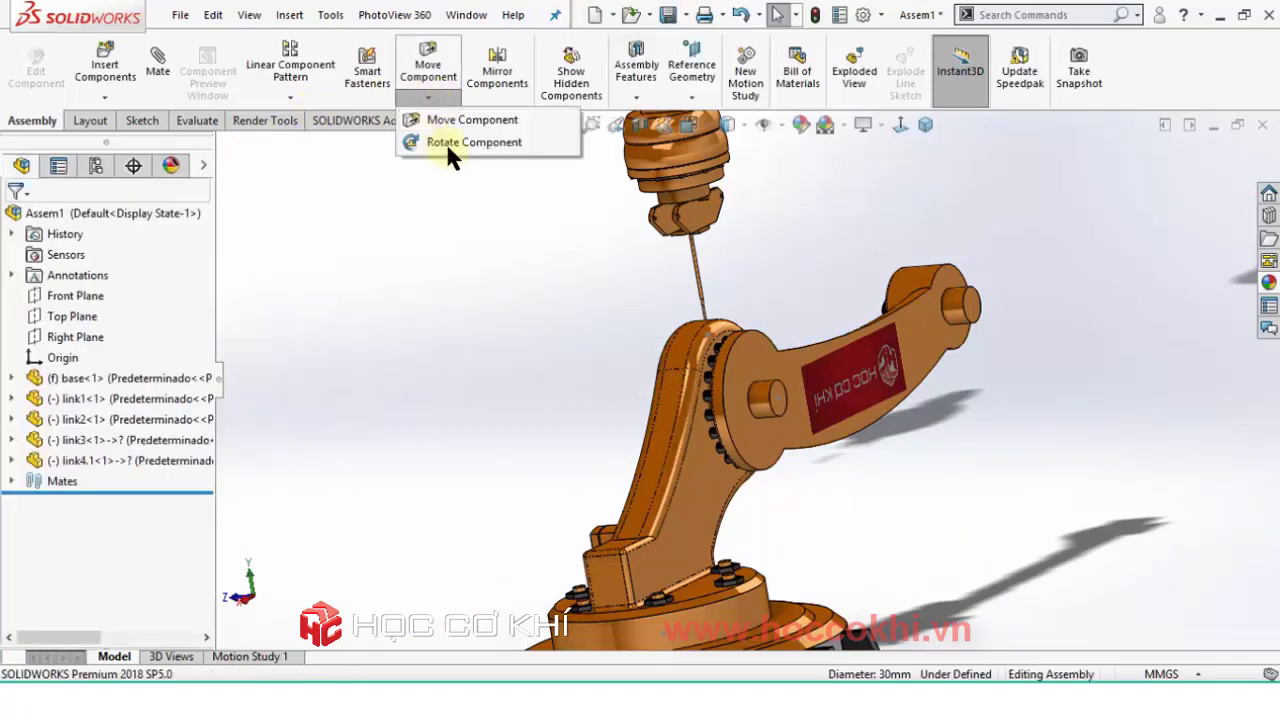
click(446, 143)
mouse_move(822, 438)
mouse_down()
mouse_move(1047, 275)
mouse_move(994, 251)
mouse_move(940, 263)
mouse_up()
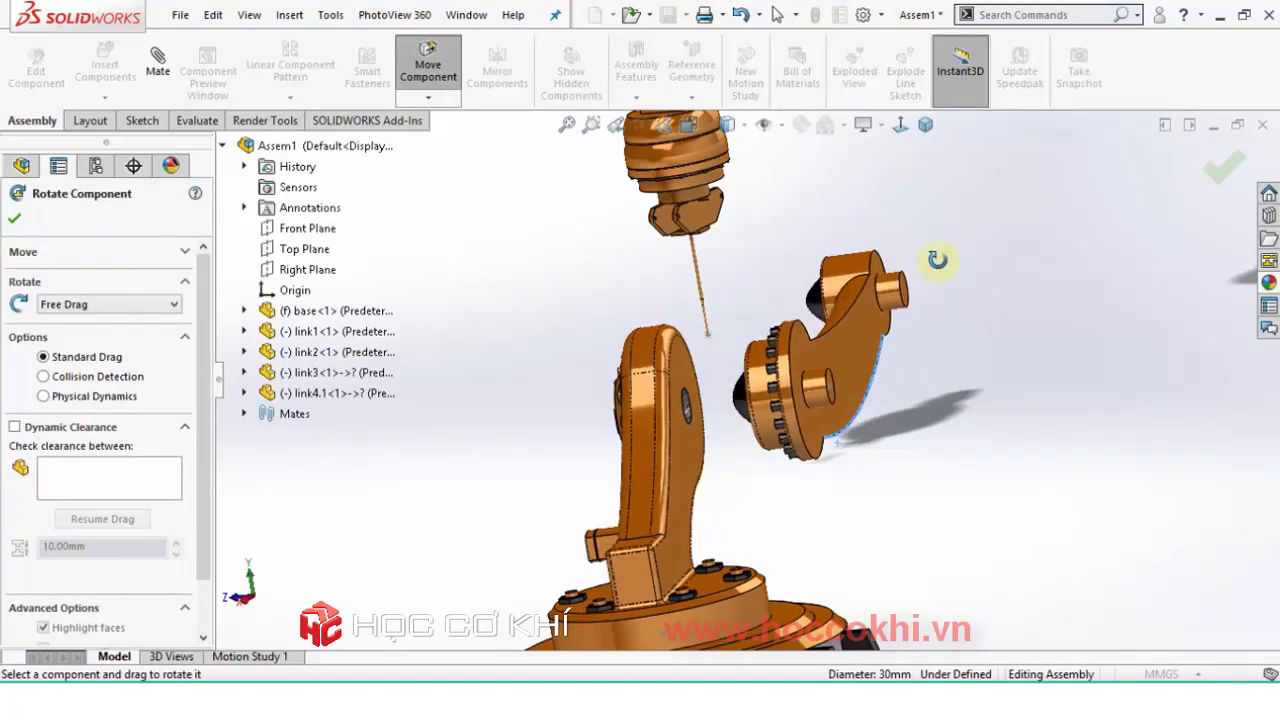
click(15, 221)
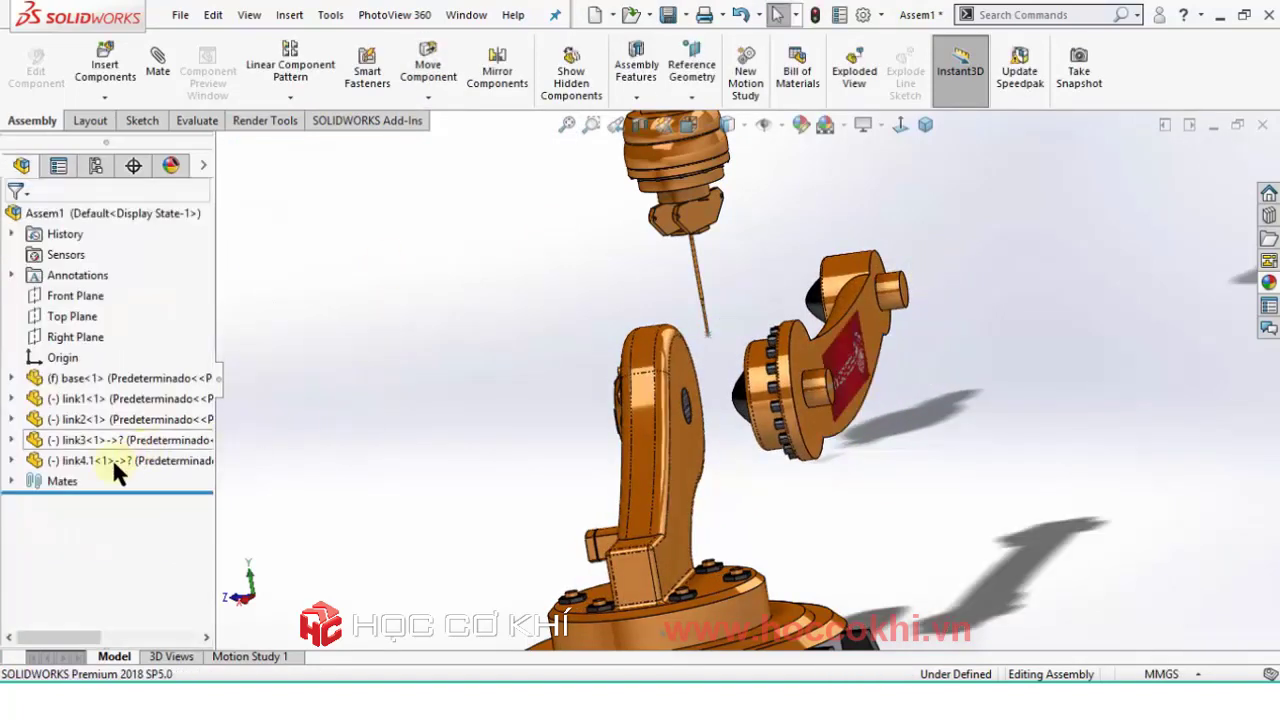
Edit the Concentric2 mate and flip link2's mate alignment.
click(13, 483)
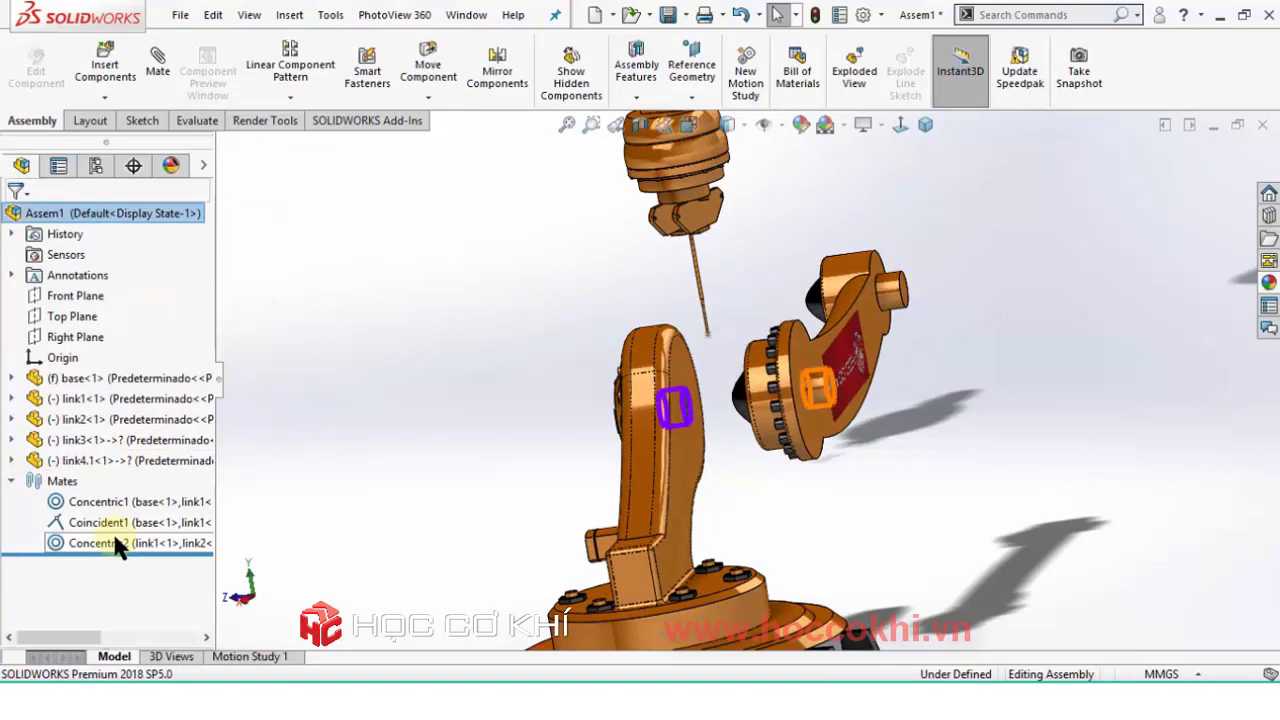
right_click(112, 537)
click(133, 292)
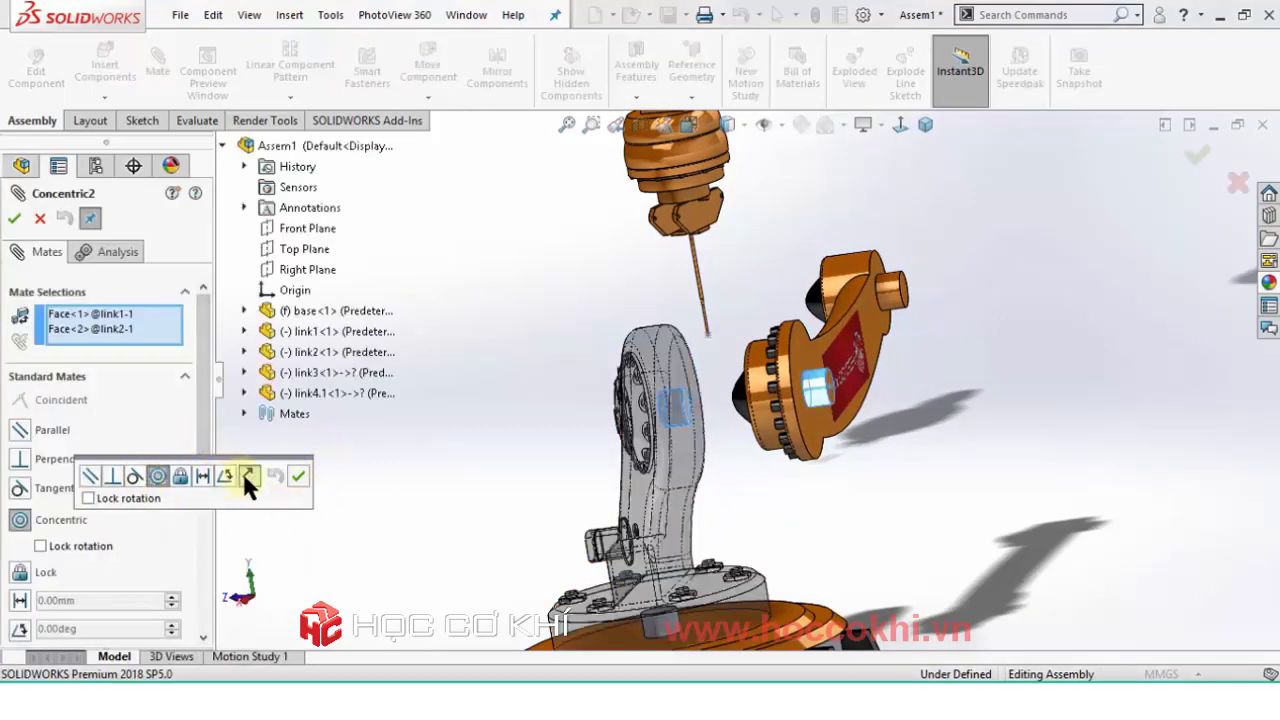
click(247, 474)
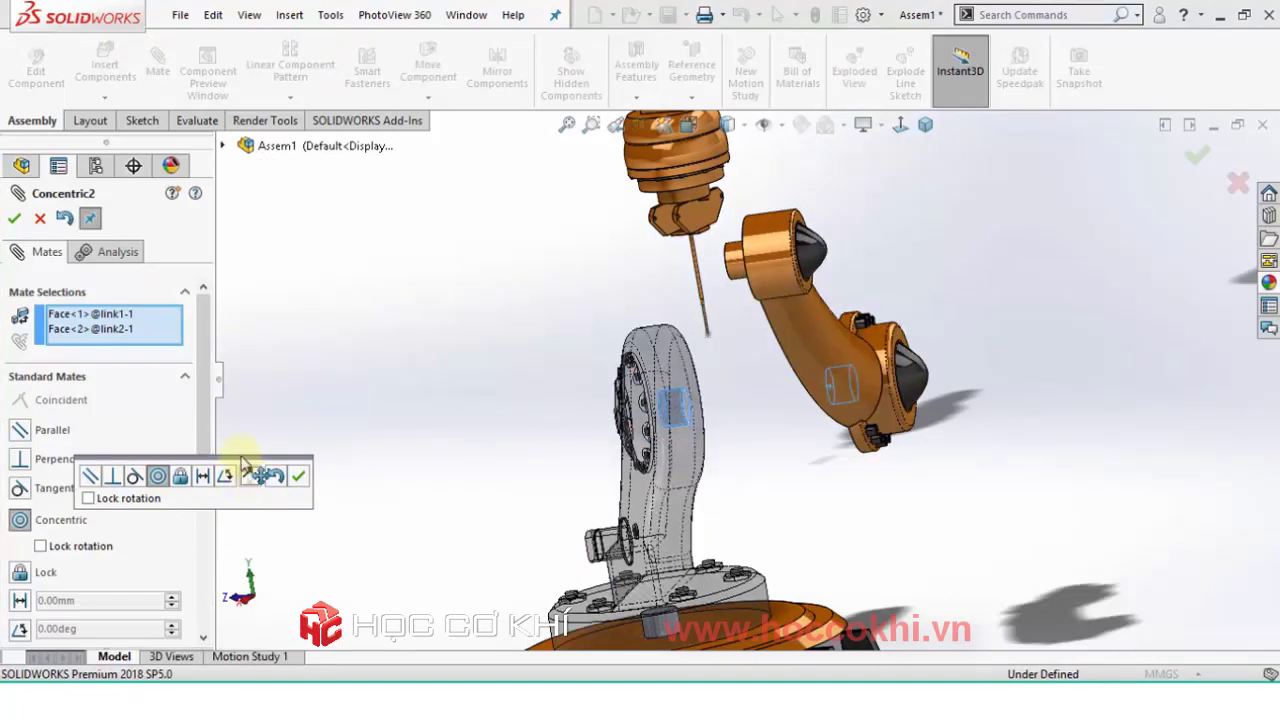
Confirm the flipped Concentric2 mate and make link2's face coincident with link1's.
click(14, 219)
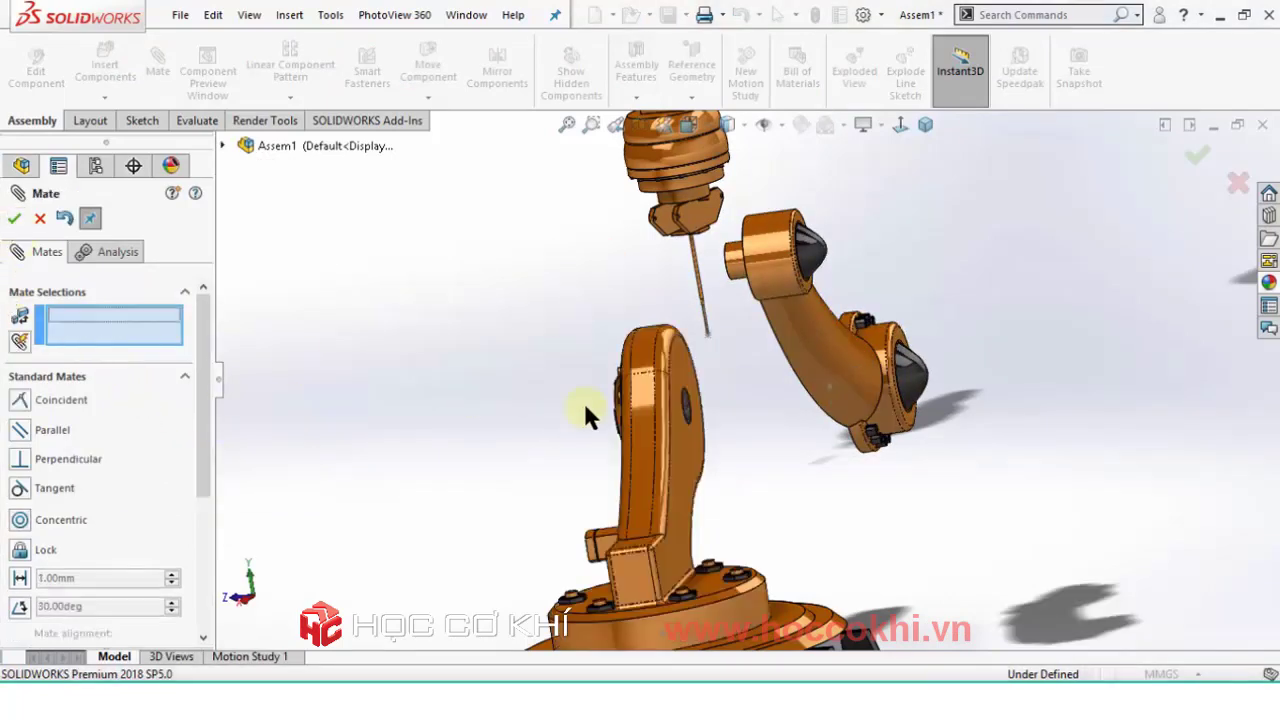
middle_drag(583, 400, 758, 392)
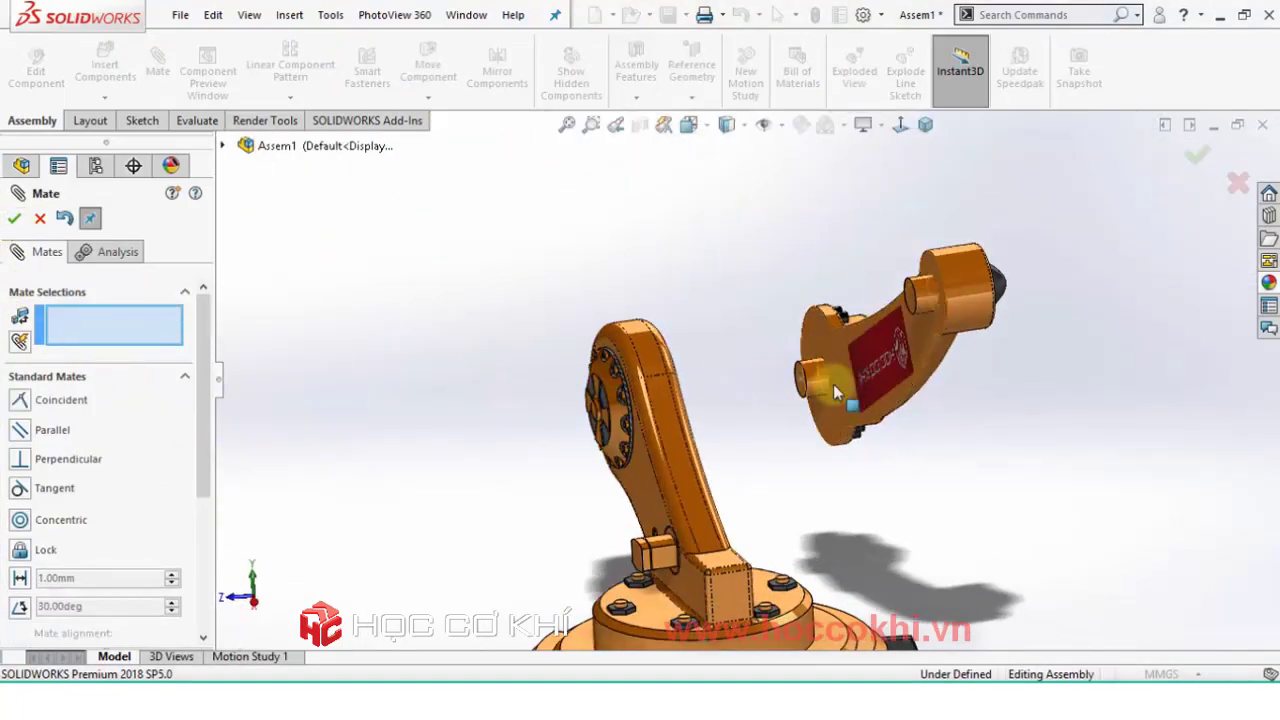
click(833, 384)
middle_drag(833, 384, 617, 480)
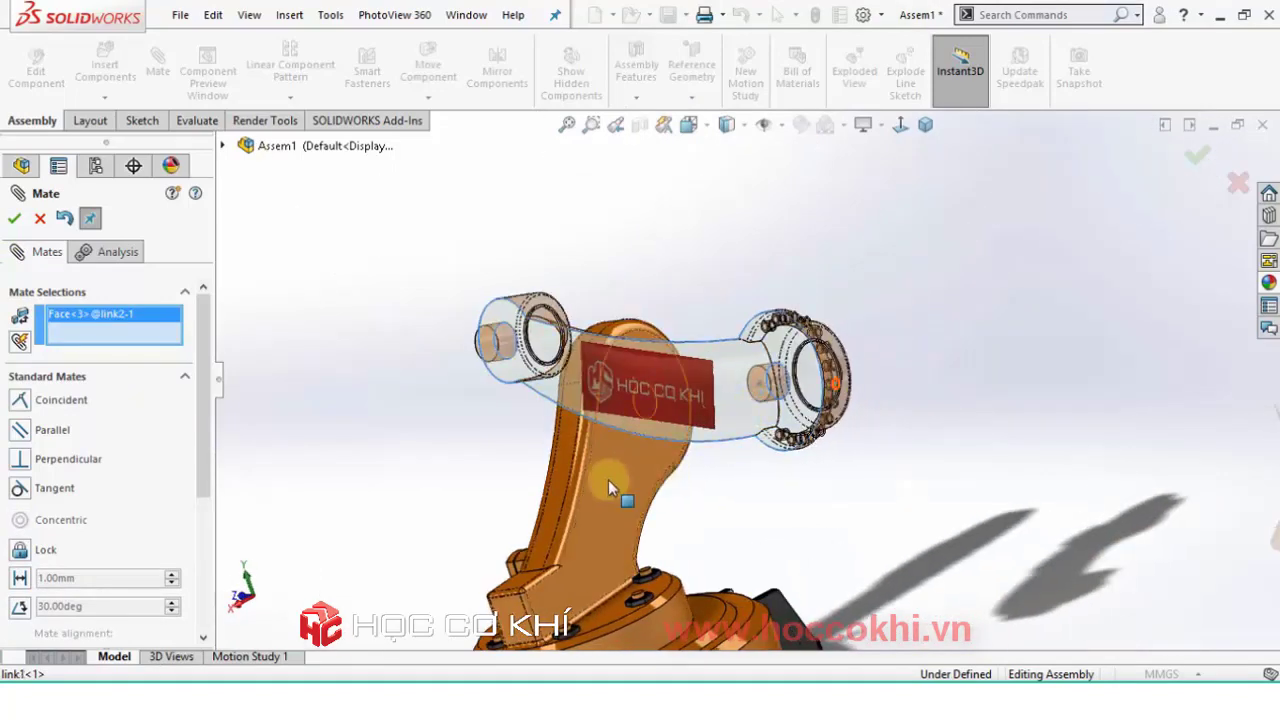
click(608, 479)
click(929, 494)
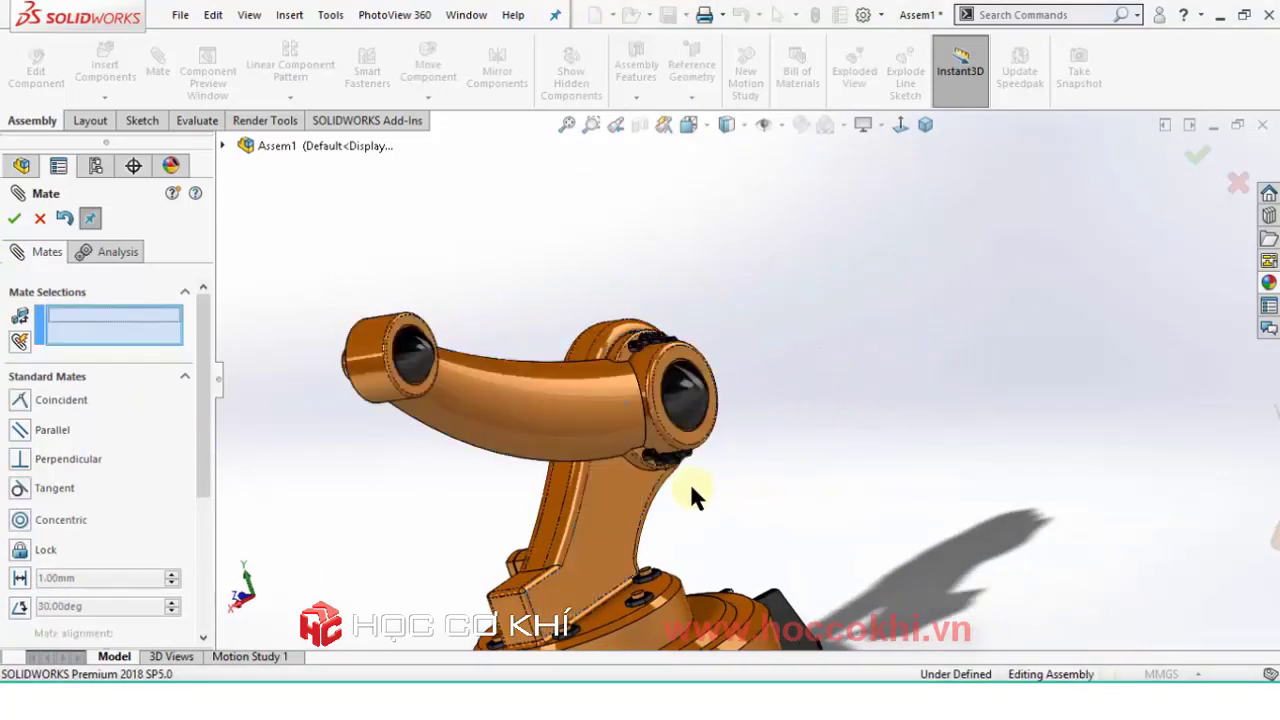
Drag link1 down beside the robot base and reorient the view of the arm.
scroll(636, 420, up, 3)
mouse_move(640, 348)
middle_down()
mouse_move(482, 424)
mouse_move(718, 384)
mouse_move(722, 397)
mouse_move(739, 268)
middle_up()
drag(818, 257, 588, 350)
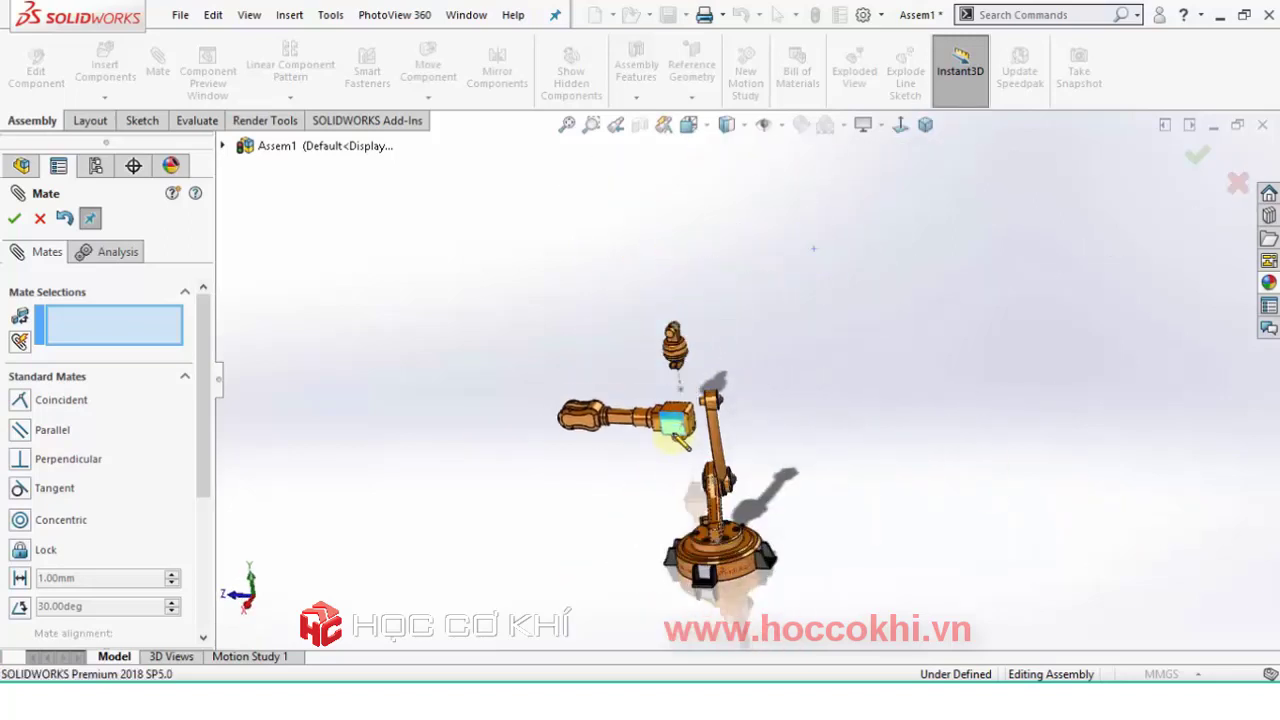
scroll(678, 428, down, 5)
mouse_move(748, 437)
middle_down()
mouse_move(691, 448)
mouse_move(640, 523)
mouse_move(902, 392)
middle_up()
scroll(902, 392, down, 4)
scroll(851, 394, down, 2)
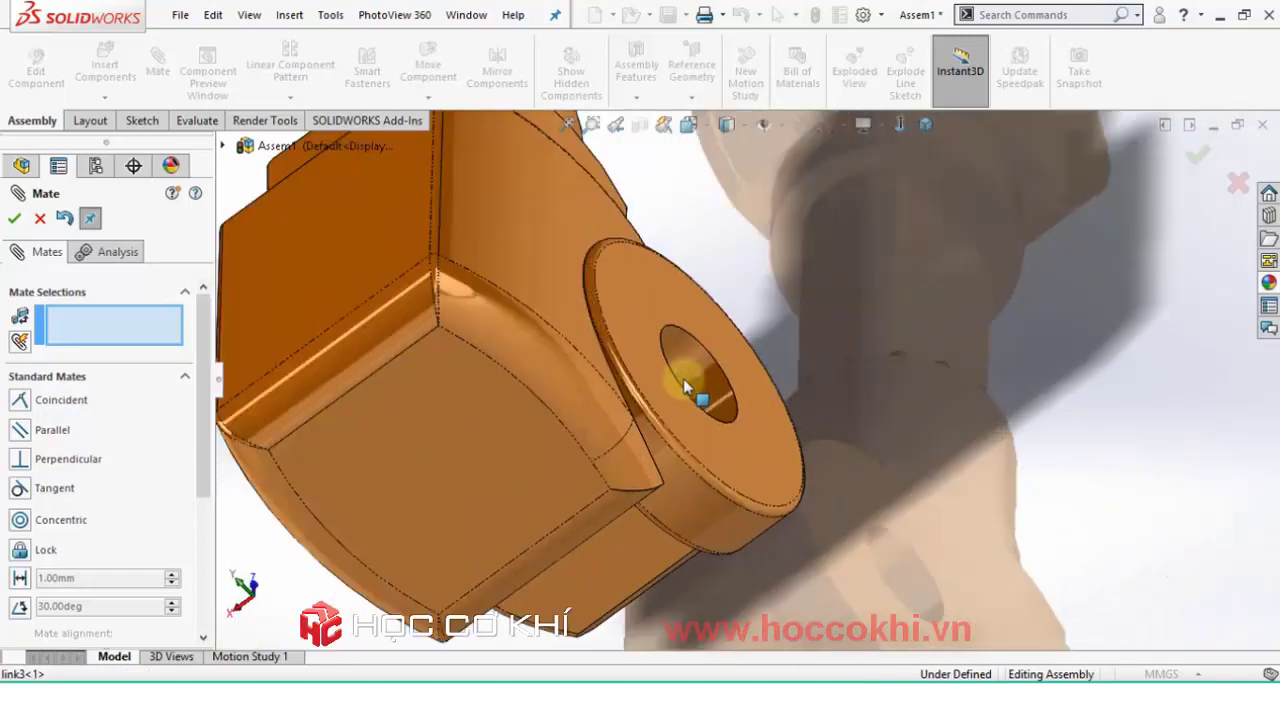
Mate link3's bore concentric with link2's cylindrical boss.
click(676, 343)
scroll(677, 343, up, 4)
scroll(729, 428, up, 4)
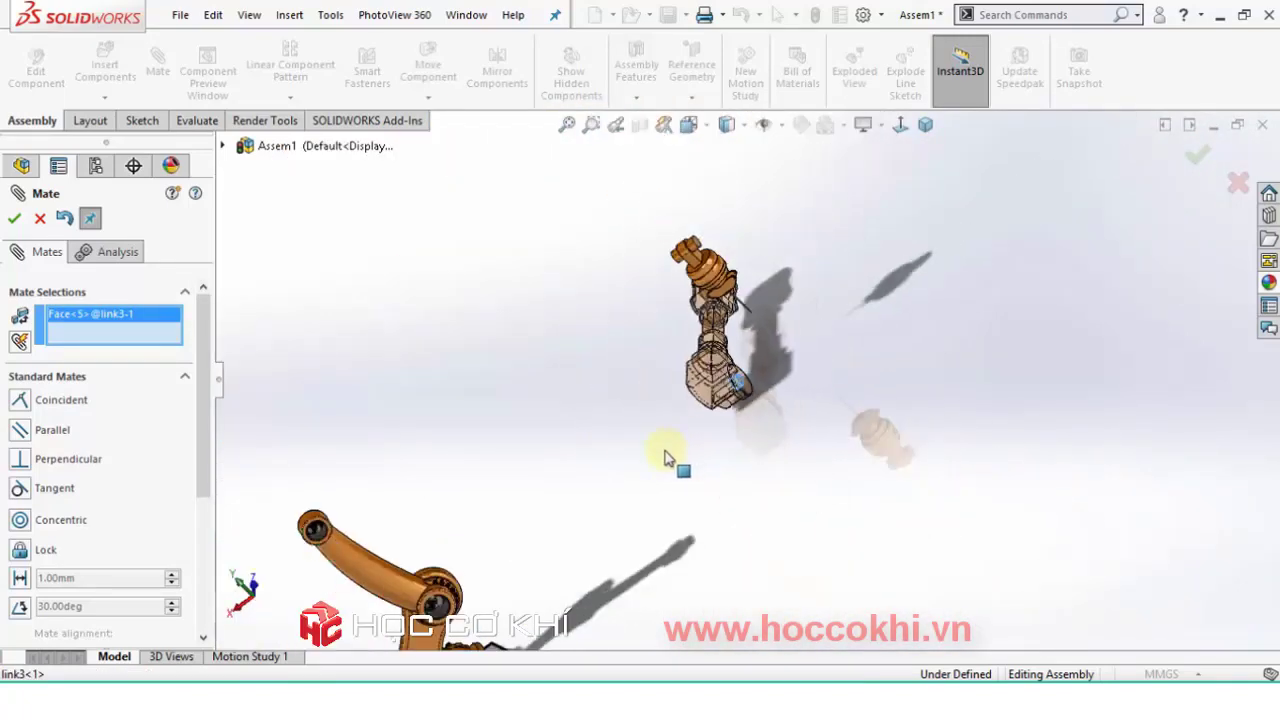
mouse_move(666, 457)
middle_down()
mouse_move(843, 394)
mouse_move(889, 460)
middle_up()
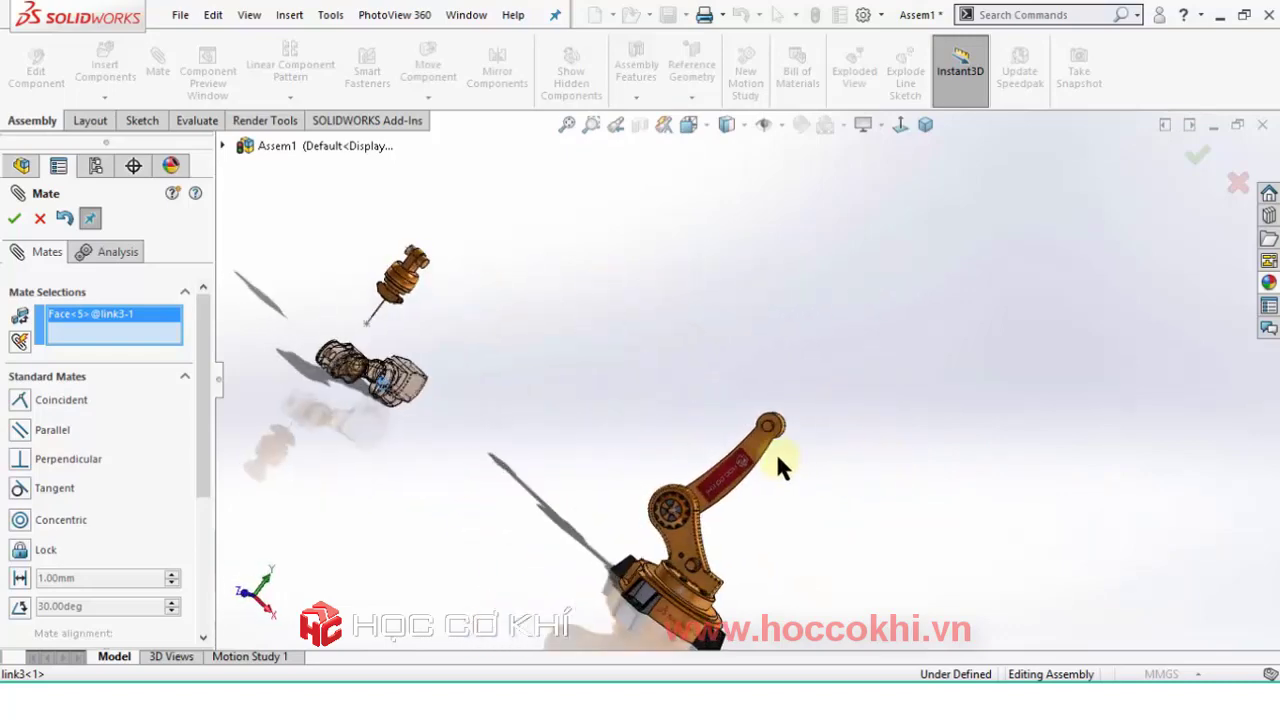
scroll(762, 364, down, 4)
mouse_move(760, 364)
middle_down()
mouse_move(737, 357)
mouse_move(768, 374)
middle_up()
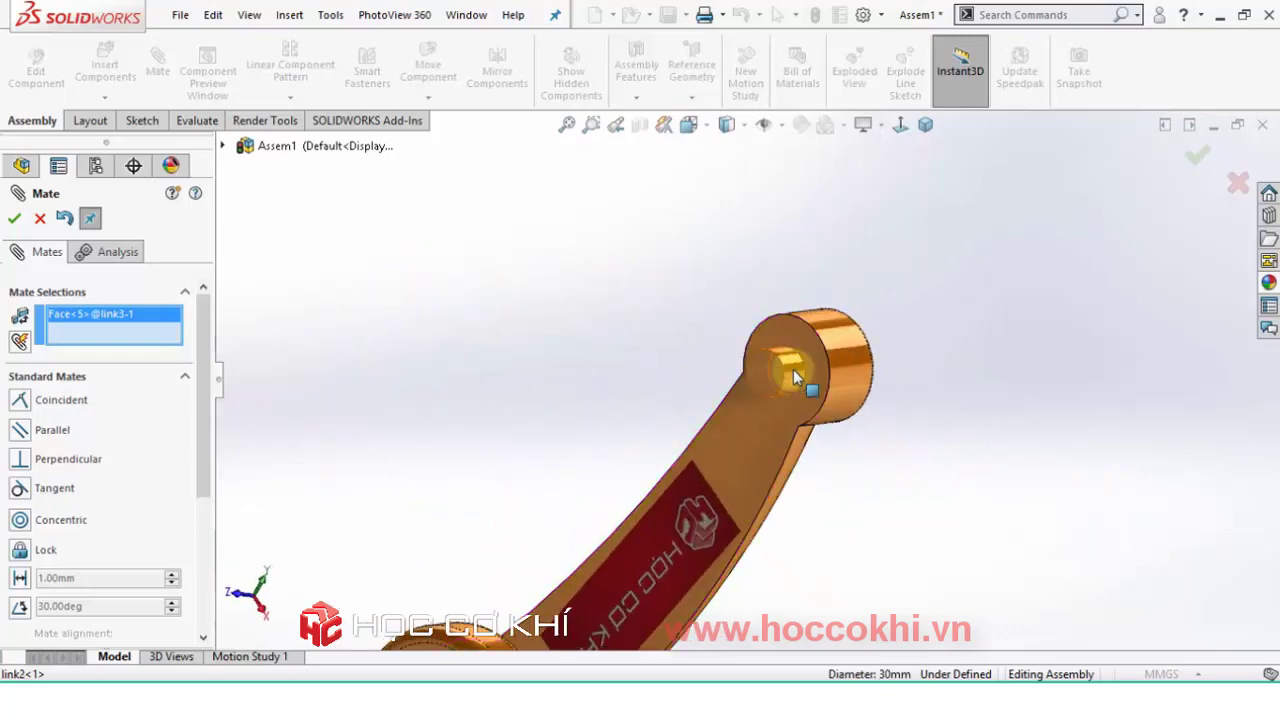
click(795, 377)
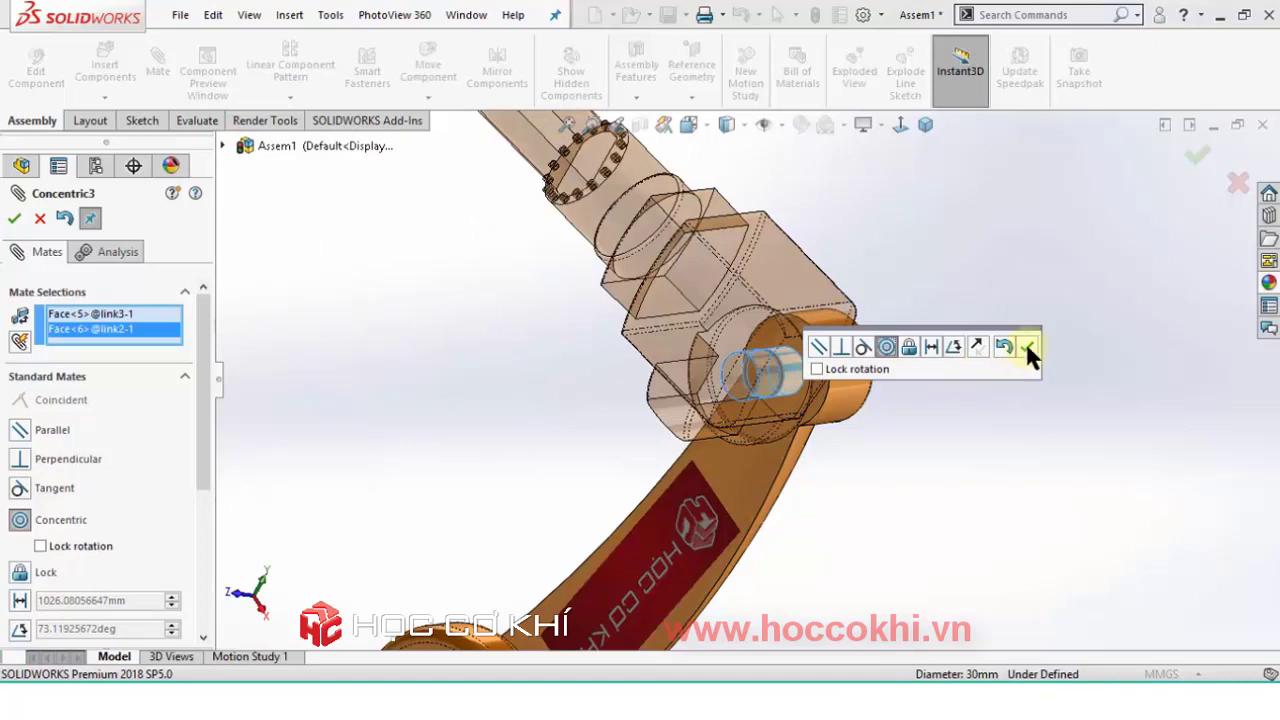
click(1030, 348)
Make link3's flat face coincident with link2's flat face.
click(762, 476)
middle_drag(760, 472, 638, 464)
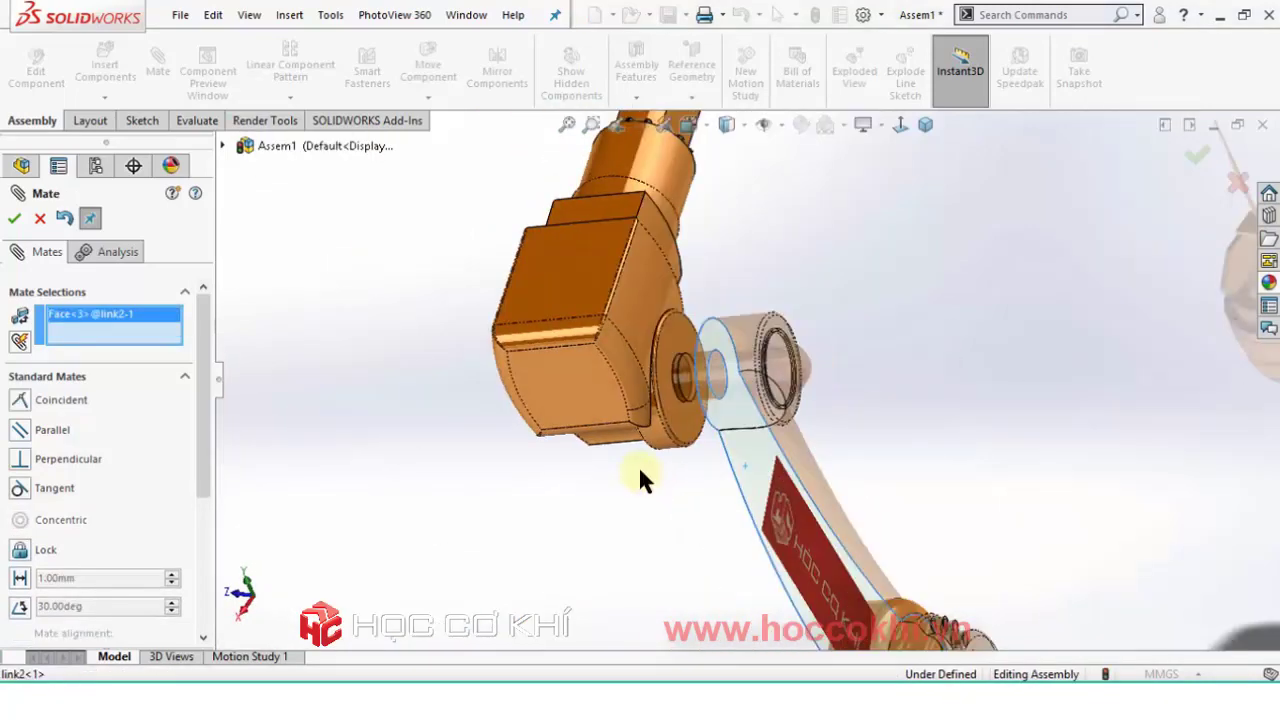
click(679, 430)
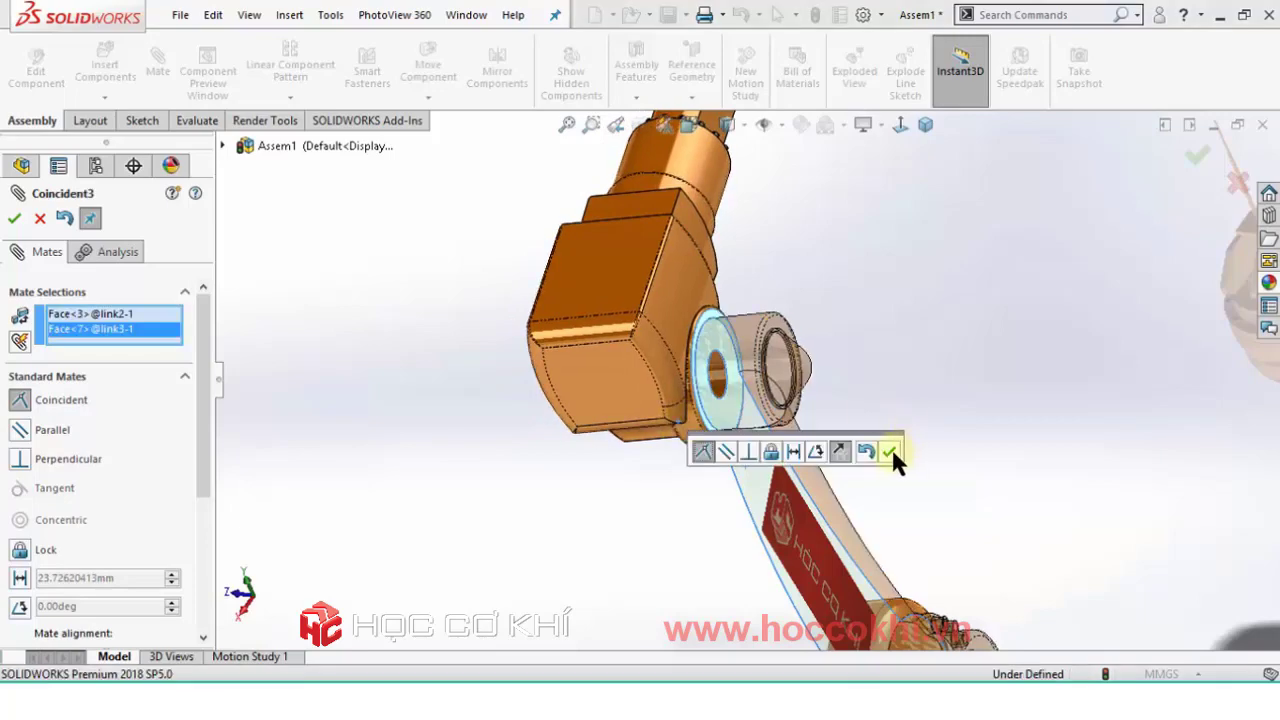
click(891, 452)
scroll(784, 450, up, 8)
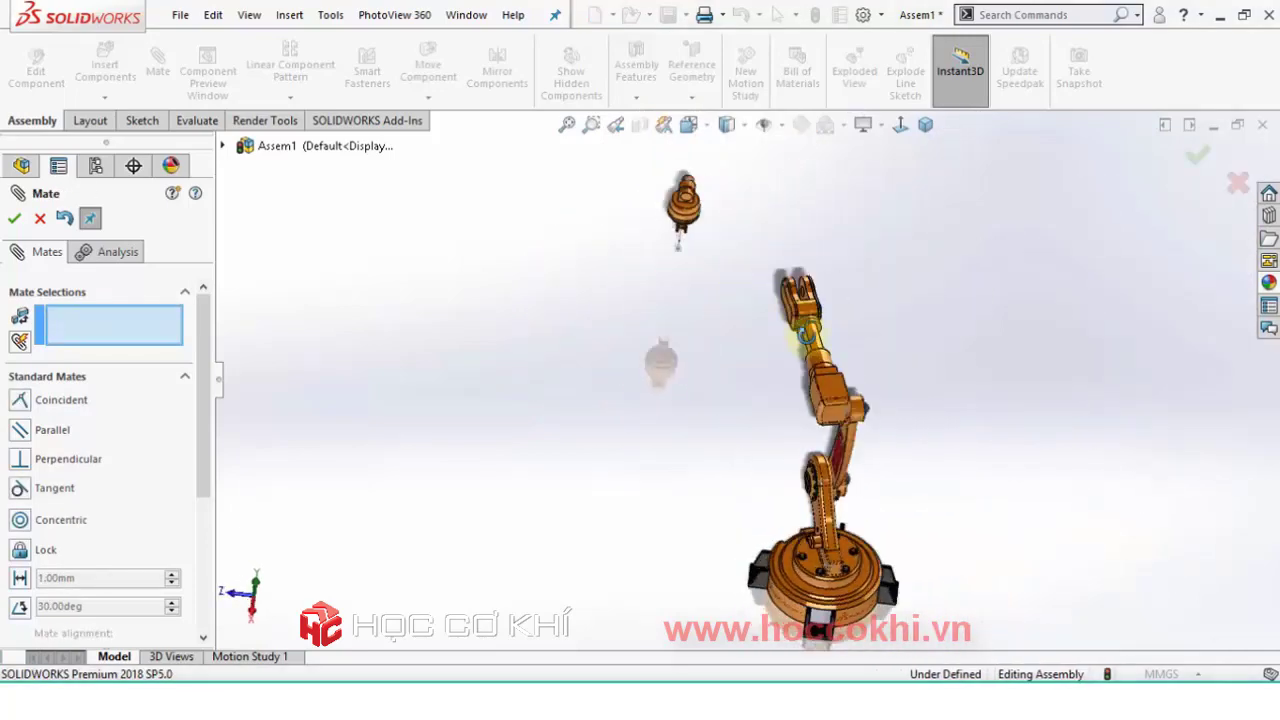
Mate link4.1's boss concentric with the hole in link3's clevis.
middle_drag(806, 335, 808, 365)
scroll(705, 170, down, 3)
scroll(680, 190, down, 3)
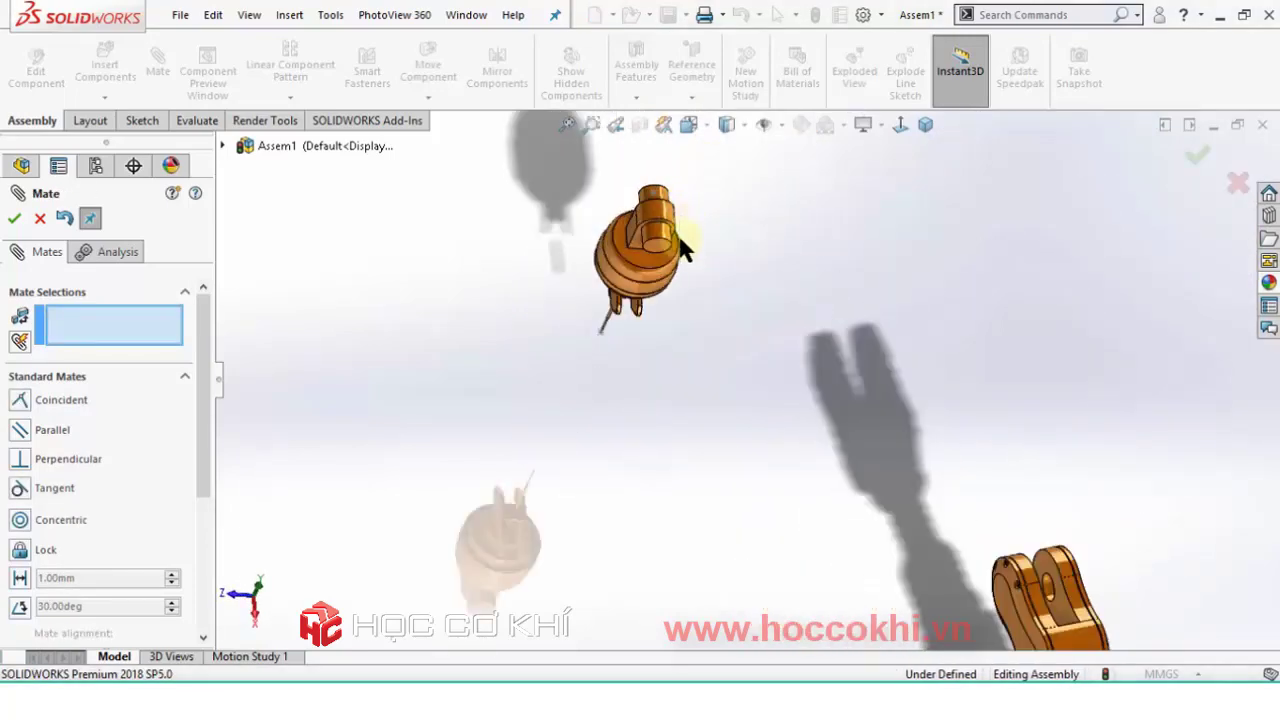
scroll(680, 240, down, 4)
scroll(780, 360, up, 5)
middle_drag(851, 434, 851, 520)
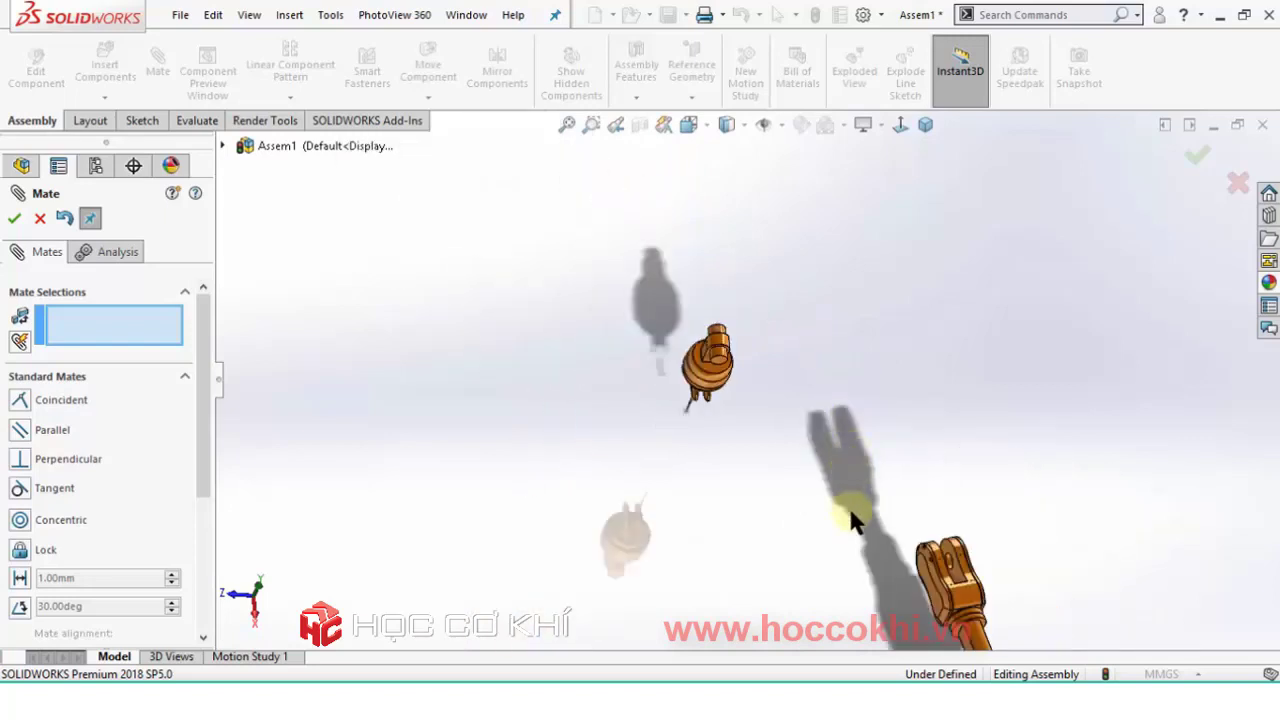
scroll(829, 451, down, 2)
scroll(750, 365, down, 3)
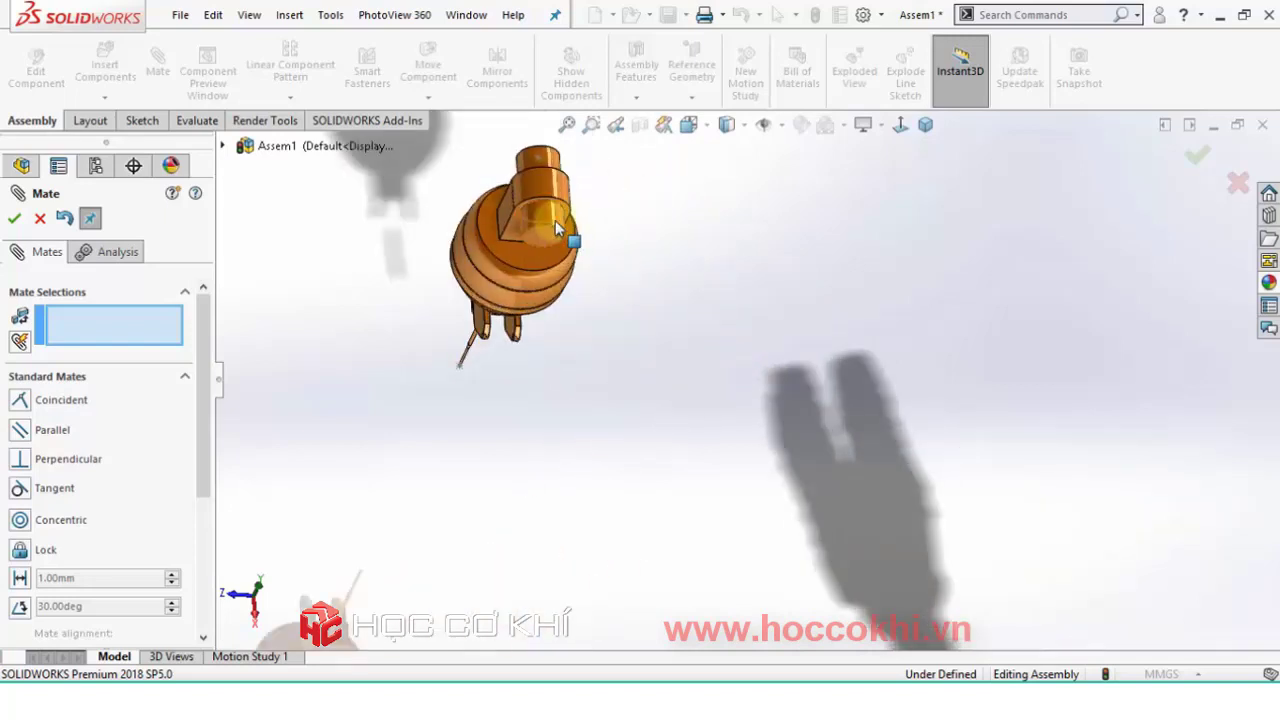
scroll(600, 280, up, 2)
scroll(800, 450, up, 2)
scroll(818, 440, down, 2)
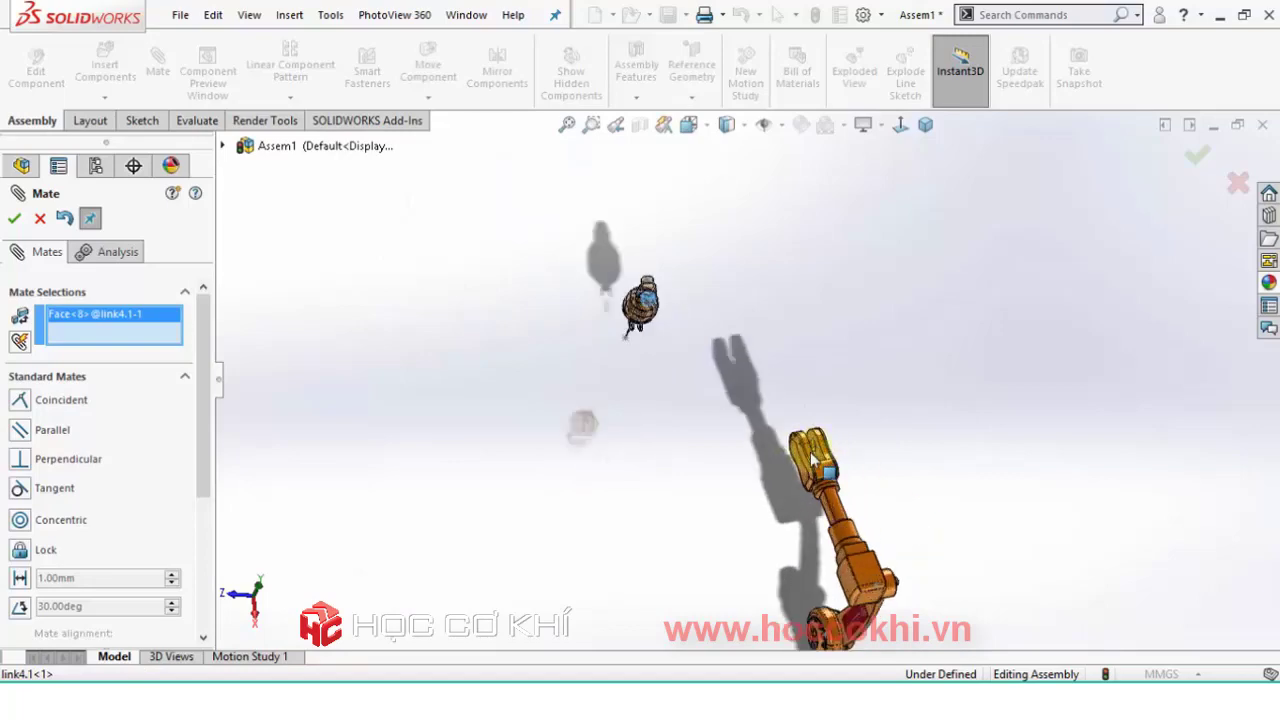
scroll(818, 440, down, 2)
scroll(818, 440, down, 2)
middle_drag(808, 428, 725, 430)
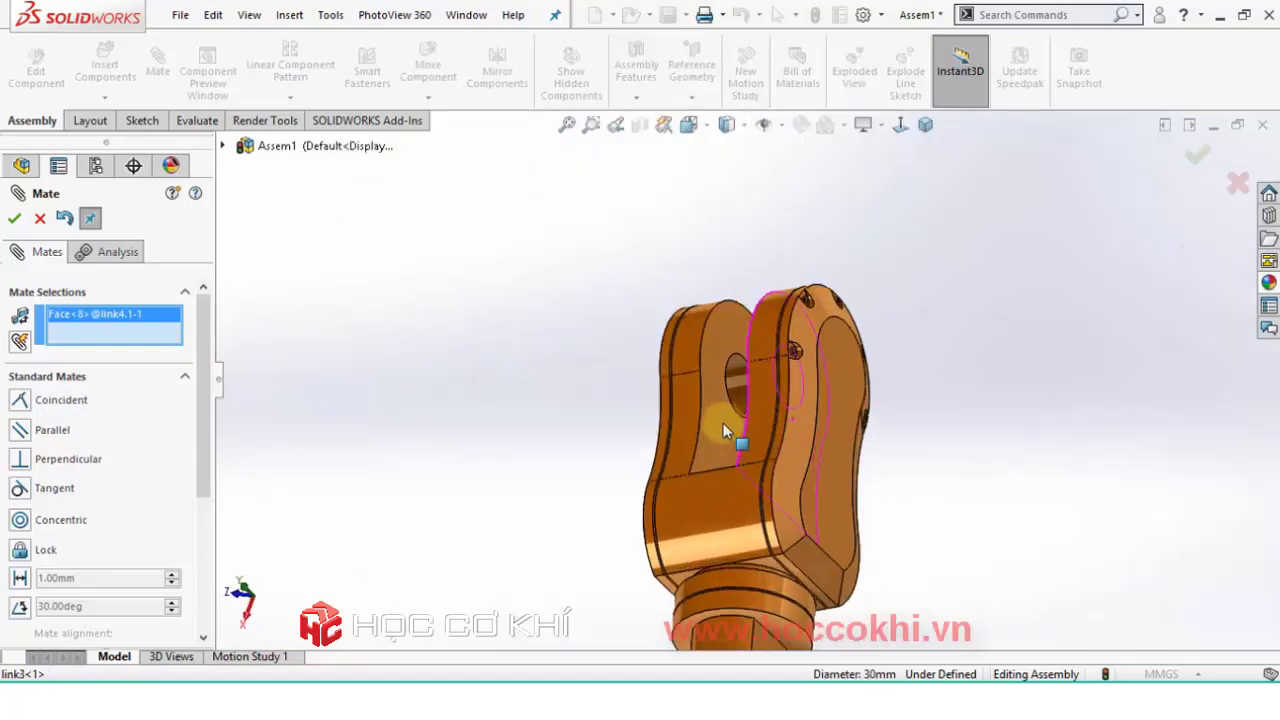
click(740, 395)
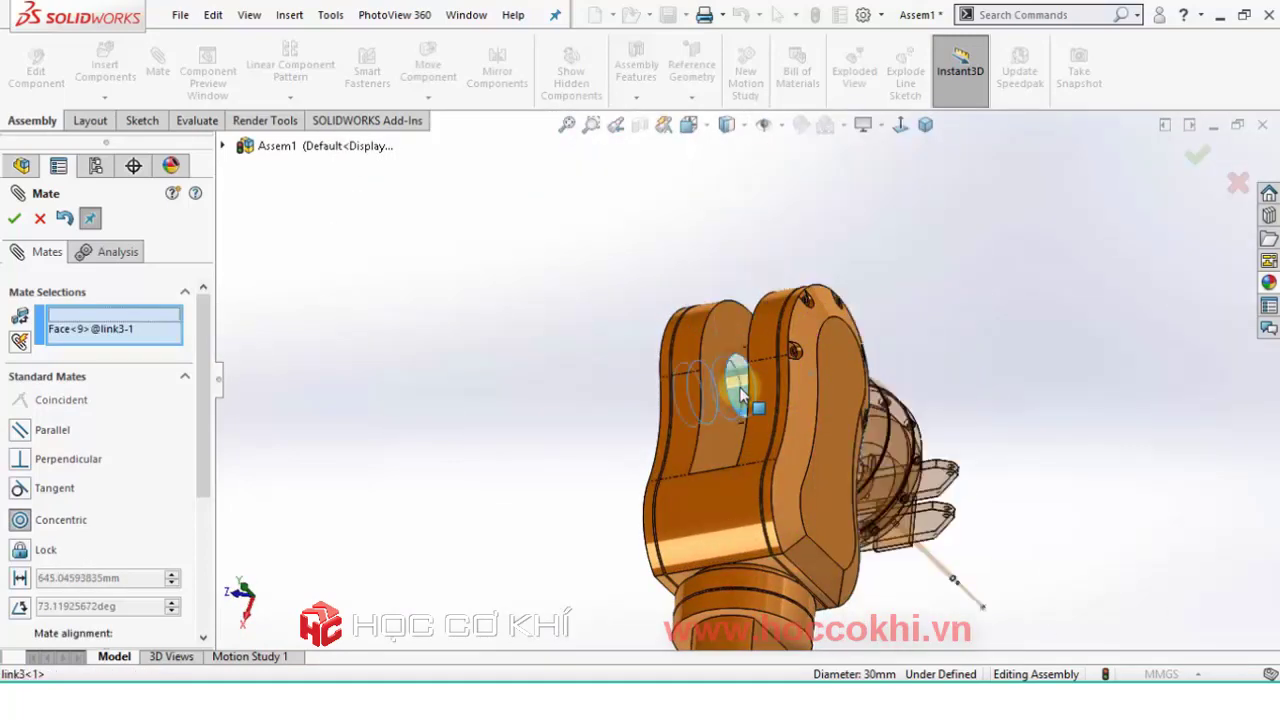
click(973, 418)
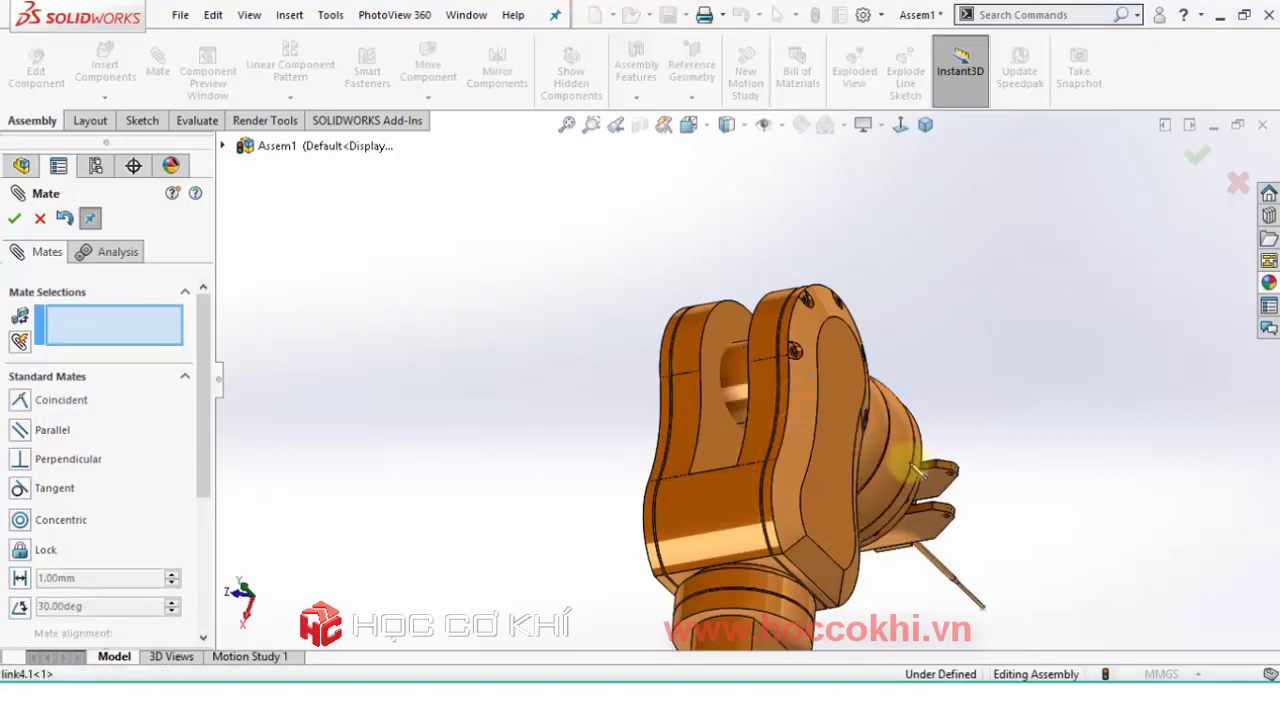
Make link4.1's shoulder face coincident with the inner clevis face and finish mating.
middle_drag(908, 455, 1062, 428)
drag(1062, 428, 700, 357)
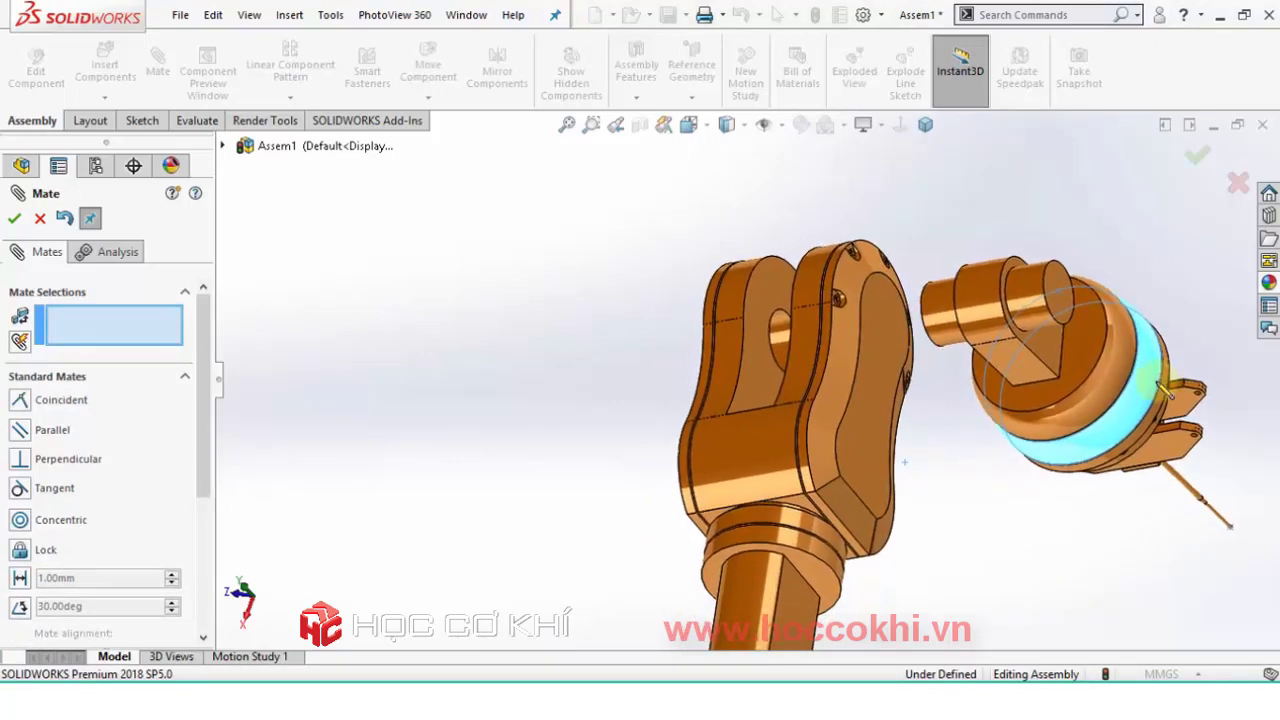
scroll(773, 341, down, 2)
middle_drag(773, 341, 765, 360)
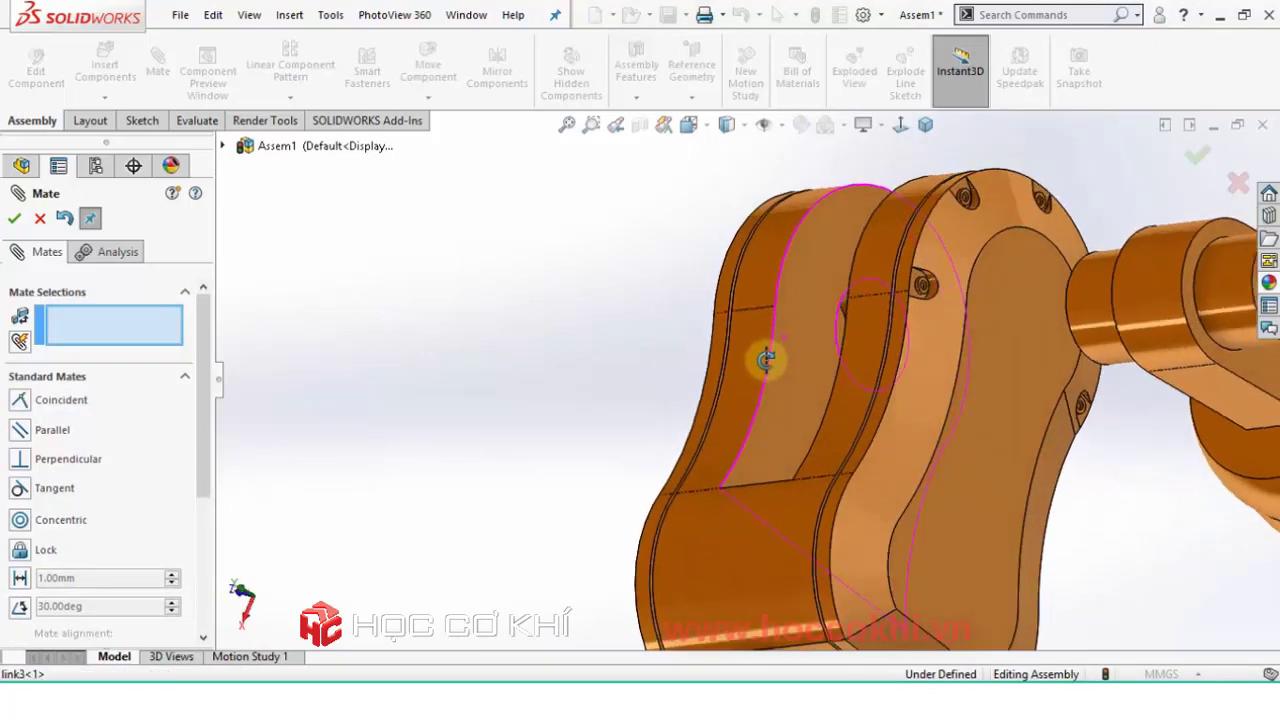
scroll(808, 342, down, 3)
scroll(873, 335, down, 2)
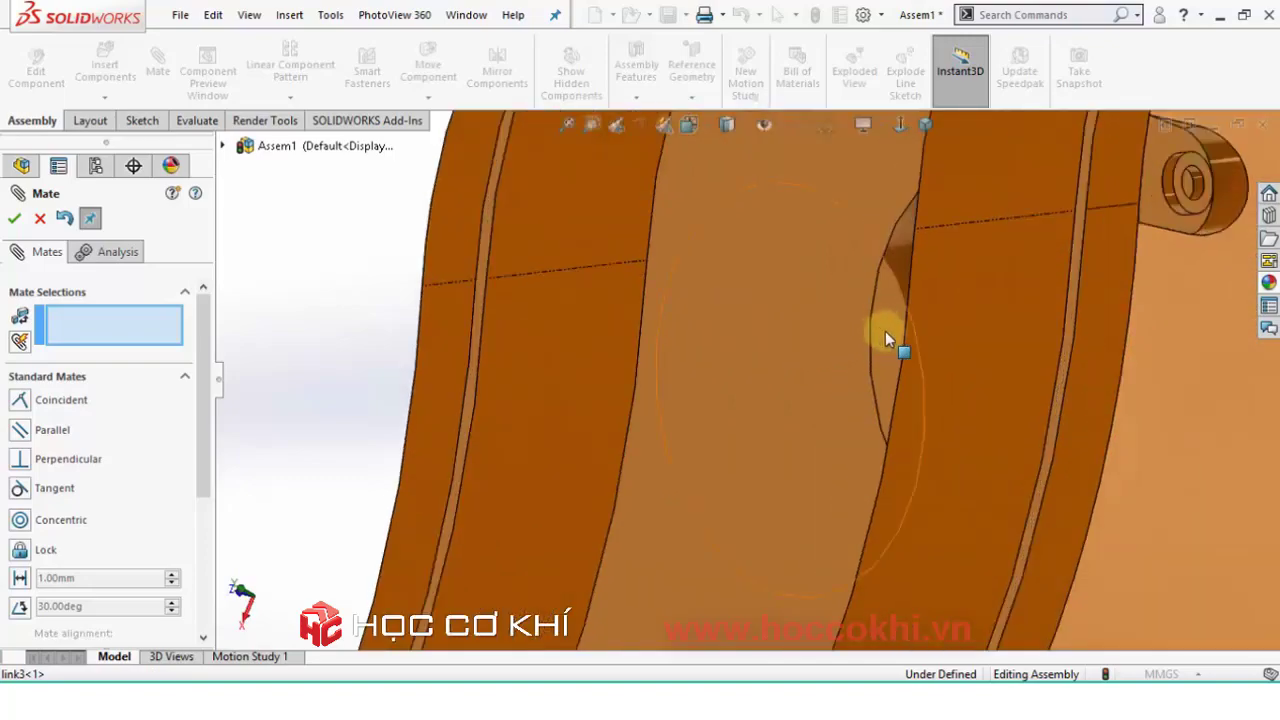
click(873, 340)
scroll(873, 340, up, 4)
middle_drag(782, 405, 890, 447)
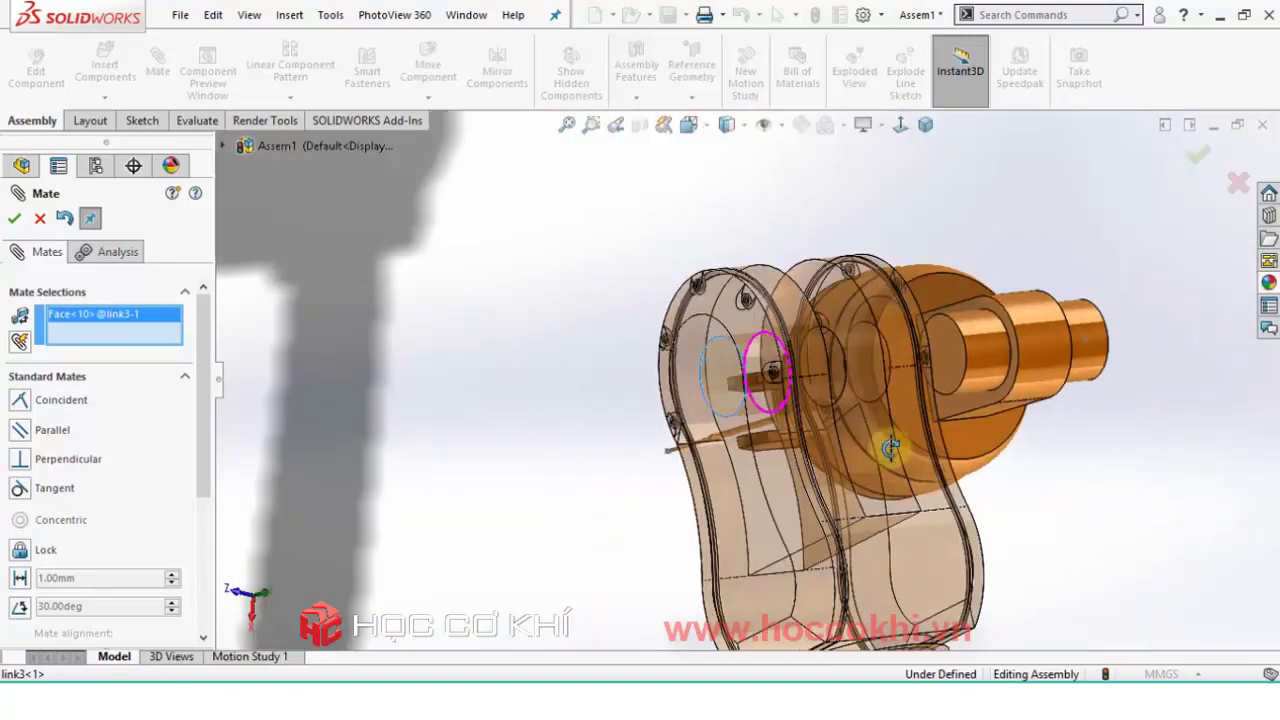
click(944, 350)
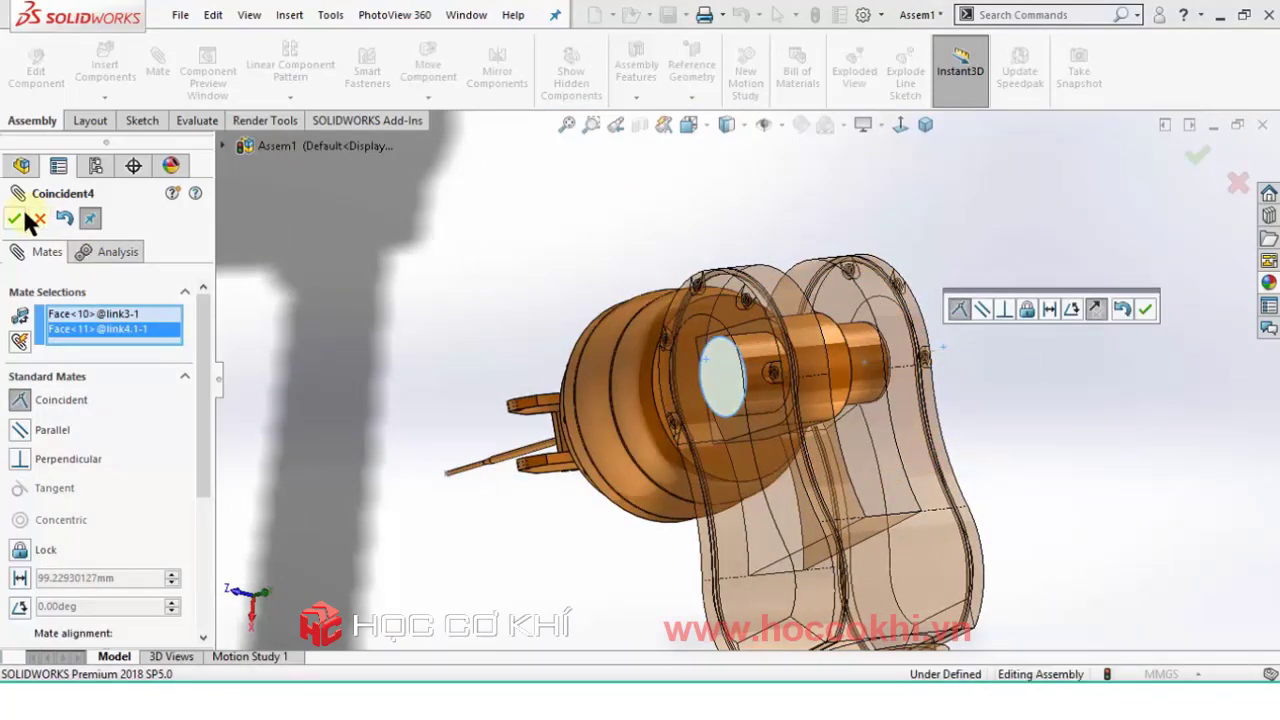
click(16, 220)
click(16, 220)
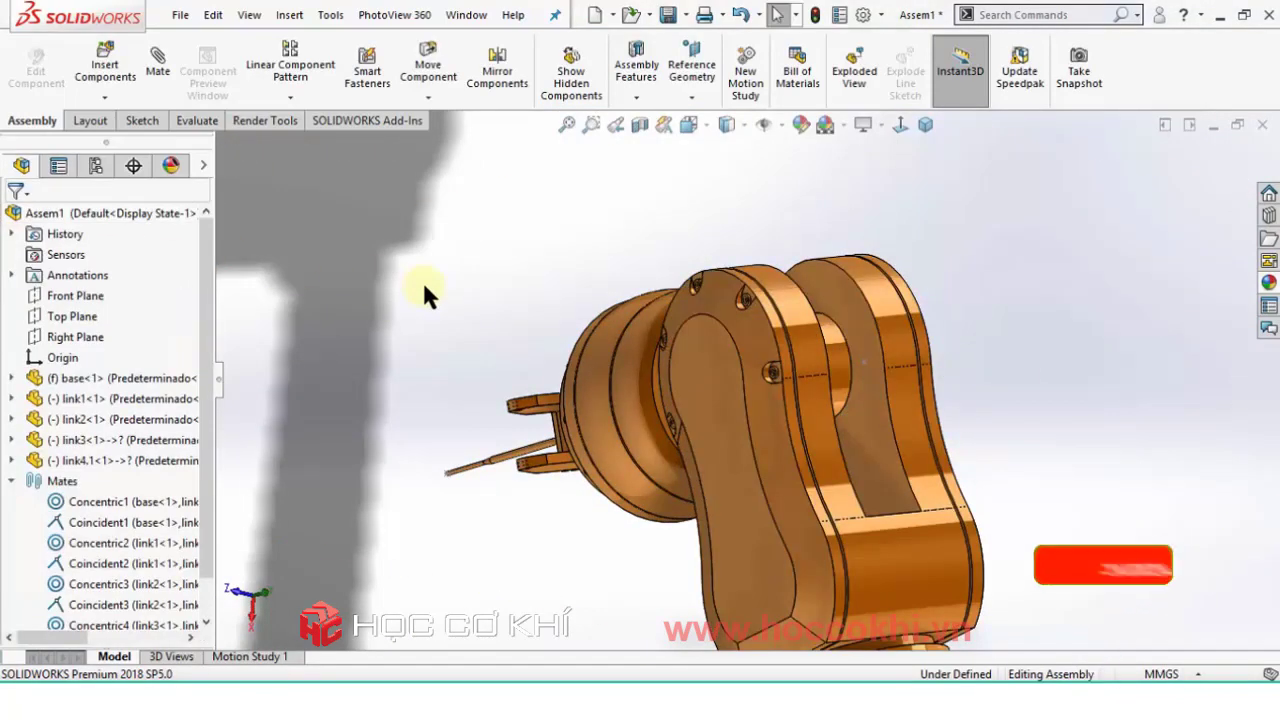
From the isometric view, drag link1 and the end effector through several arm poses.
key(ctrl+7)
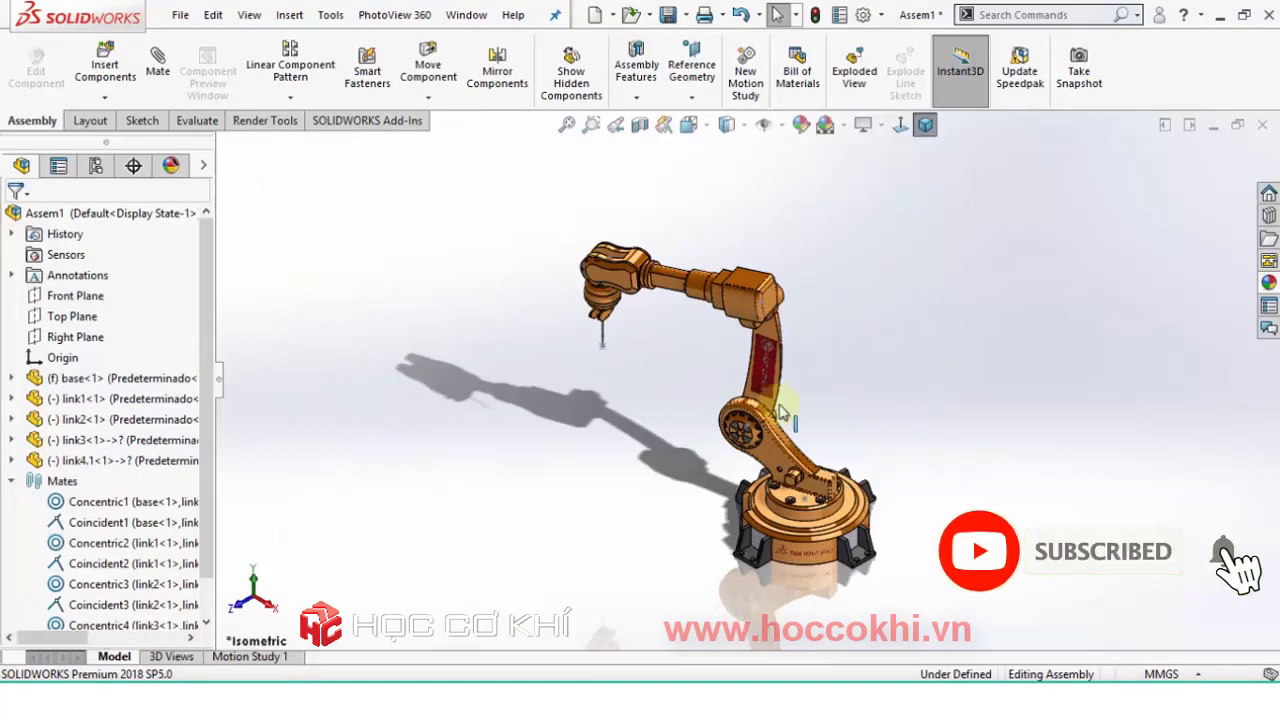
mouse_move(757, 420)
mouse_down()
mouse_move(577, 268)
mouse_move(546, 383)
mouse_move(598, 300)
mouse_up()
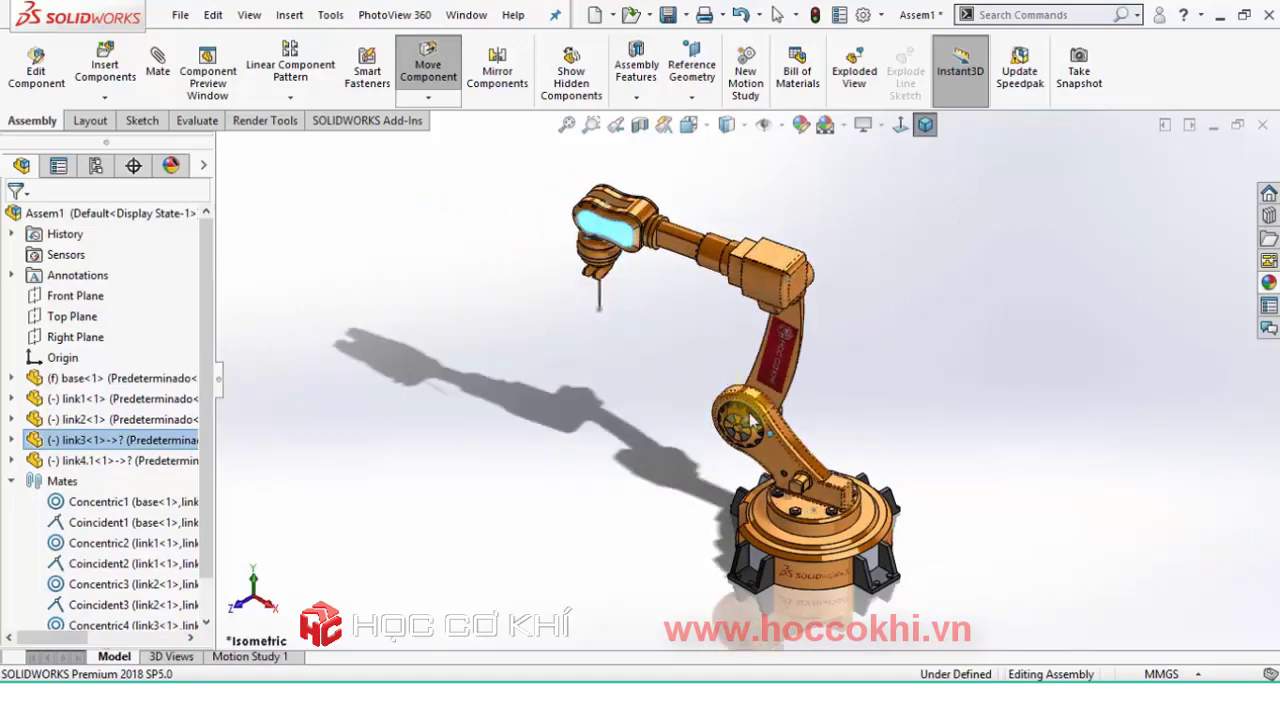
drag(785, 457, 612, 430)
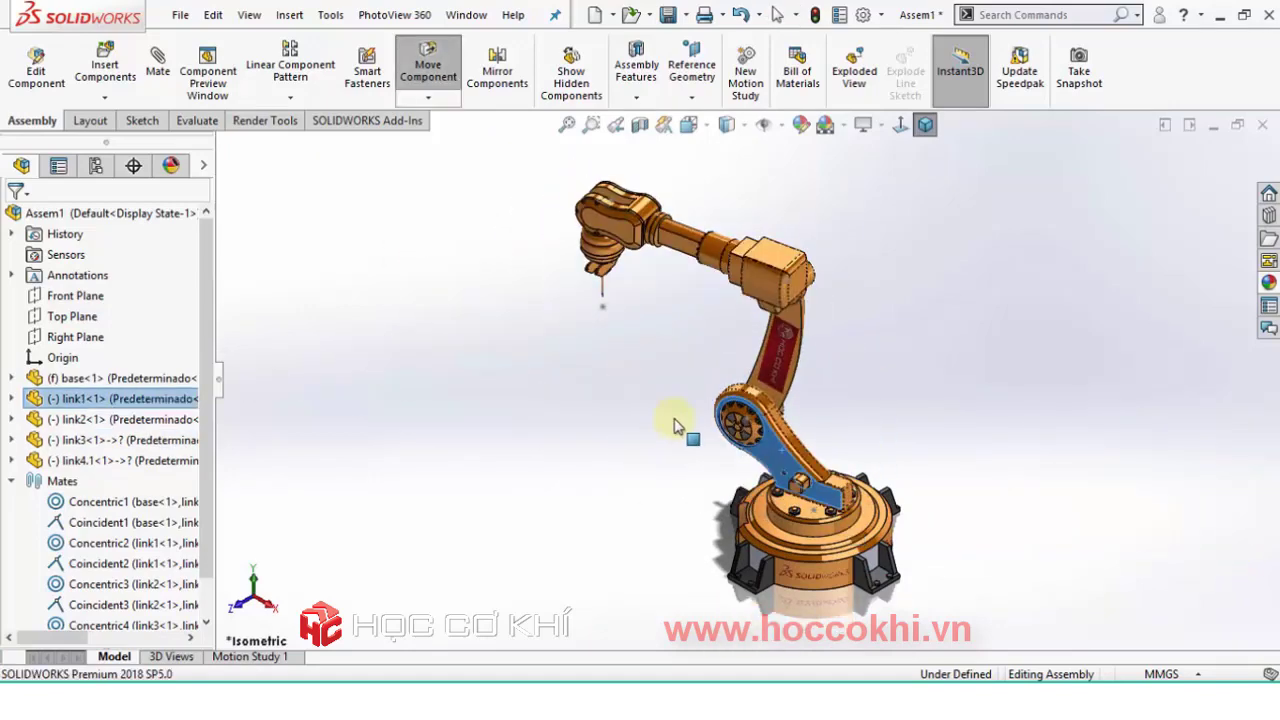
scroll(588, 262, down, 3)
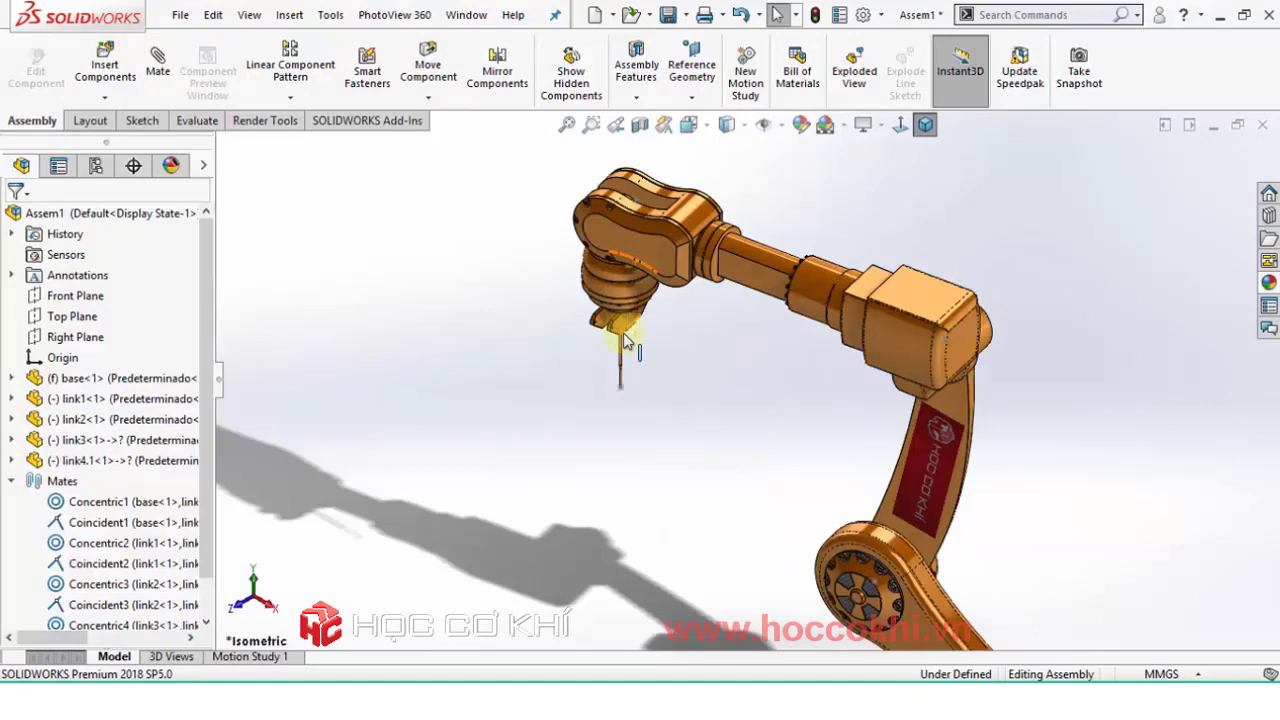
mouse_move(603, 328)
mouse_down()
mouse_move(680, 585)
mouse_move(571, 406)
mouse_move(737, 357)
mouse_move(858, 235)
mouse_move(1006, 186)
mouse_move(1215, 275)
mouse_move(551, 240)
mouse_move(283, 395)
mouse_move(537, 400)
mouse_move(745, 497)
mouse_up()
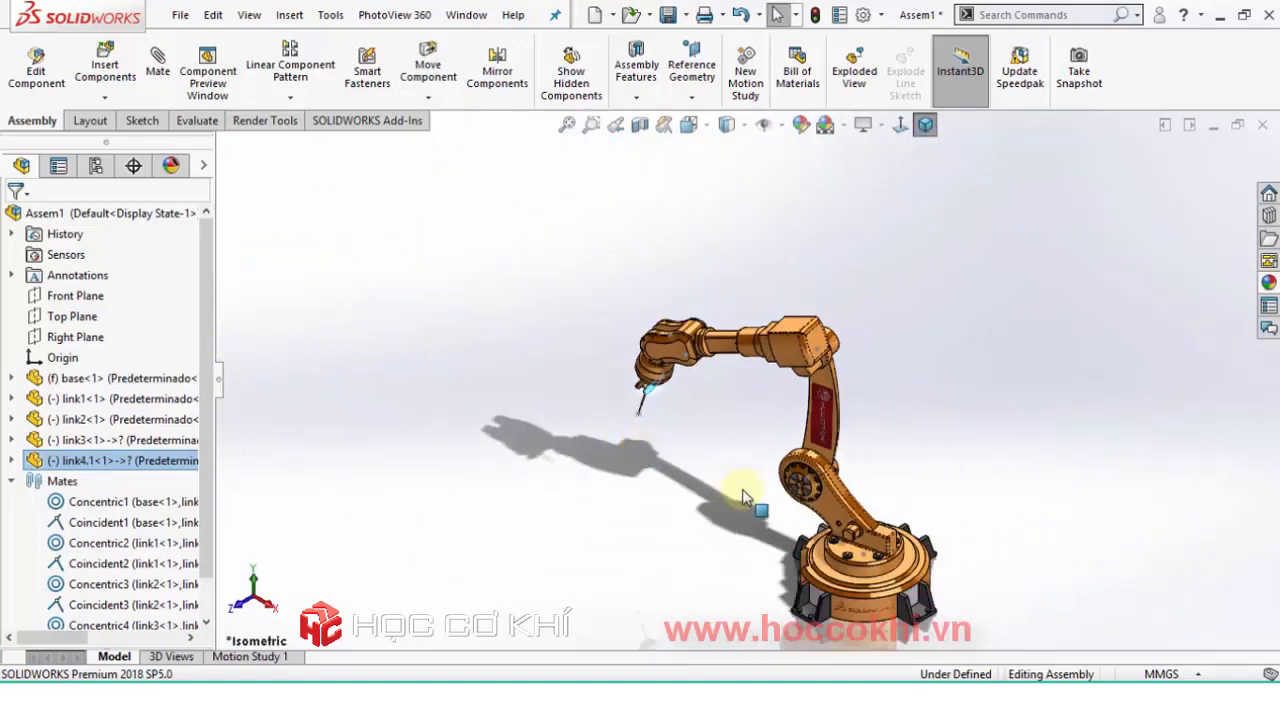
drag(835, 525, 945, 528)
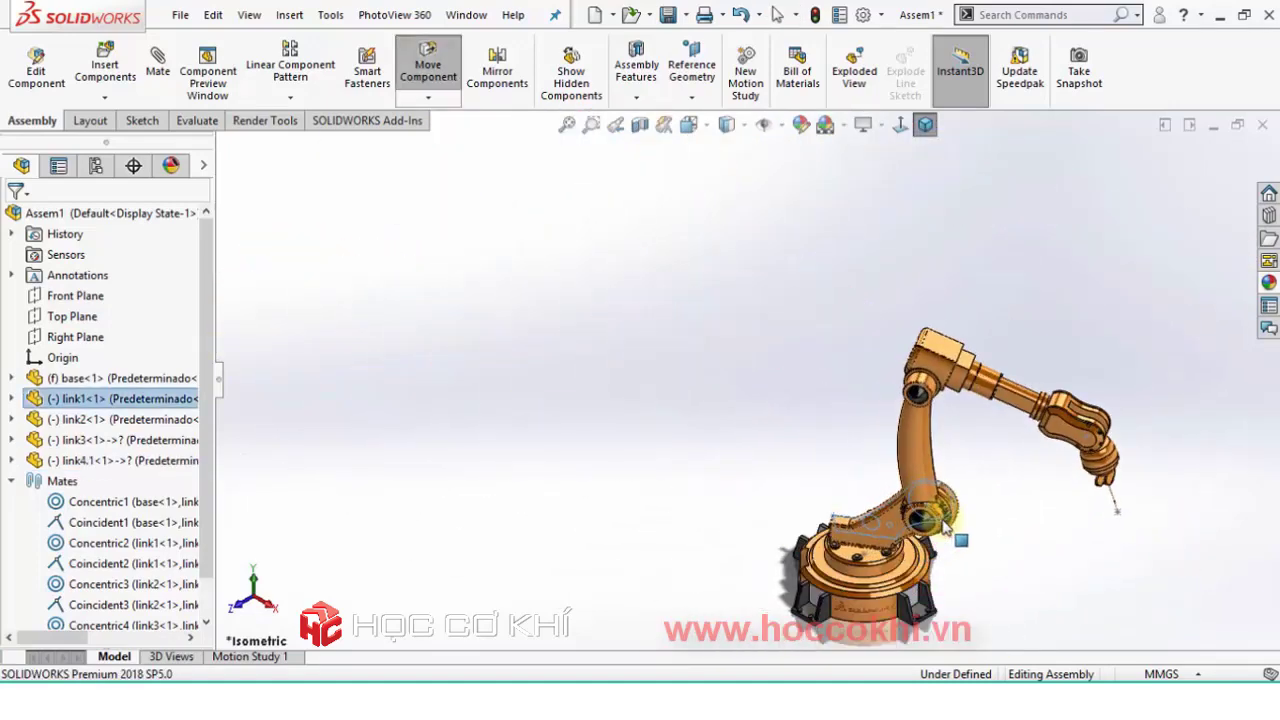
mouse_move(1080, 423)
mouse_down()
mouse_move(994, 294)
mouse_move(700, 309)
mouse_move(735, 410)
mouse_move(1014, 491)
mouse_move(1114, 323)
mouse_move(1080, 288)
mouse_move(1107, 360)
mouse_up()
Fold the arm and swing it around its base into a new pose.
click(794, 423)
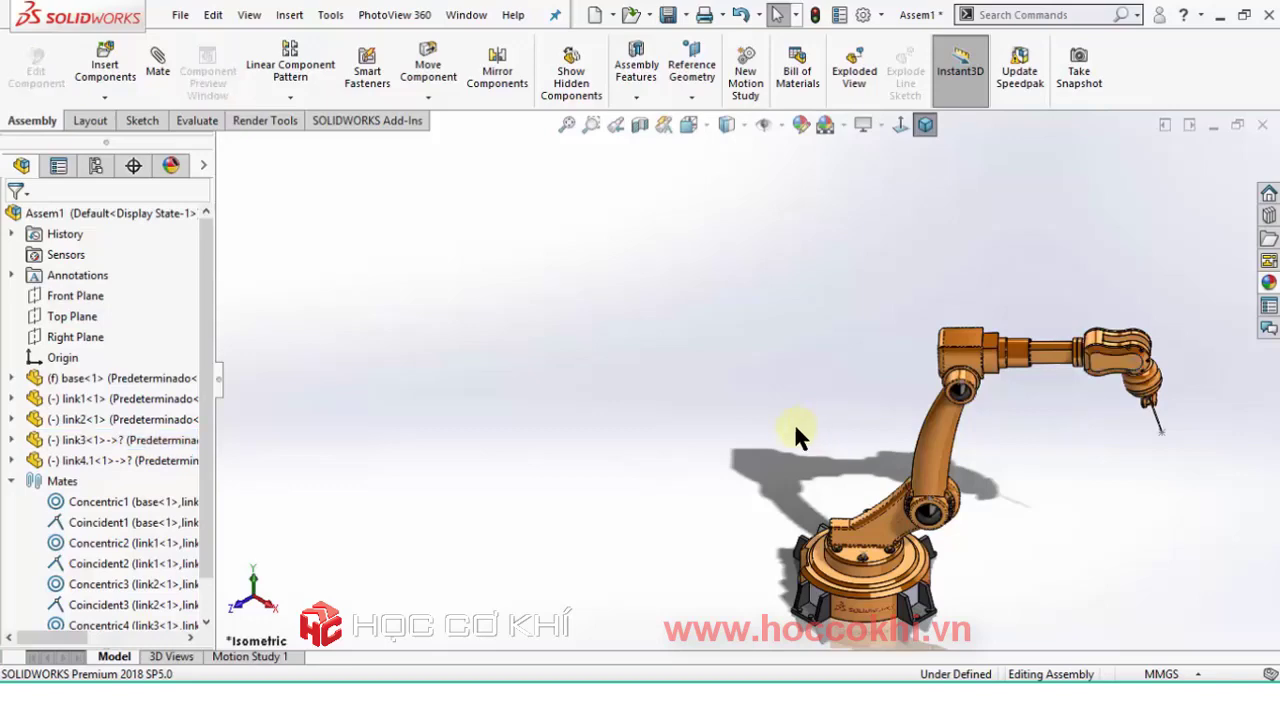
key(f)
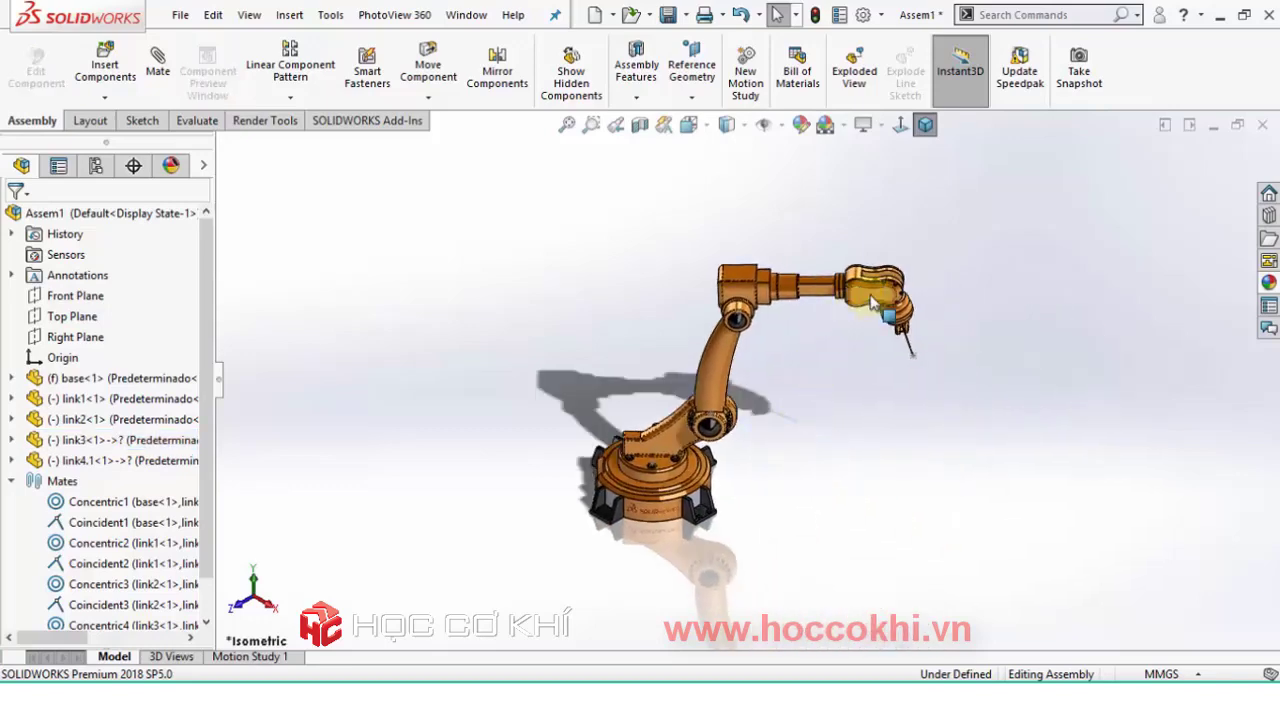
mouse_move(893, 310)
mouse_down()
mouse_move(777, 371)
mouse_move(565, 398)
mouse_move(726, 295)
mouse_move(870, 255)
mouse_up()
mouse_move(665, 455)
mouse_down()
mouse_move(757, 429)
mouse_move(966, 477)
mouse_move(480, 506)
mouse_move(358, 352)
mouse_up()
key(Escape)
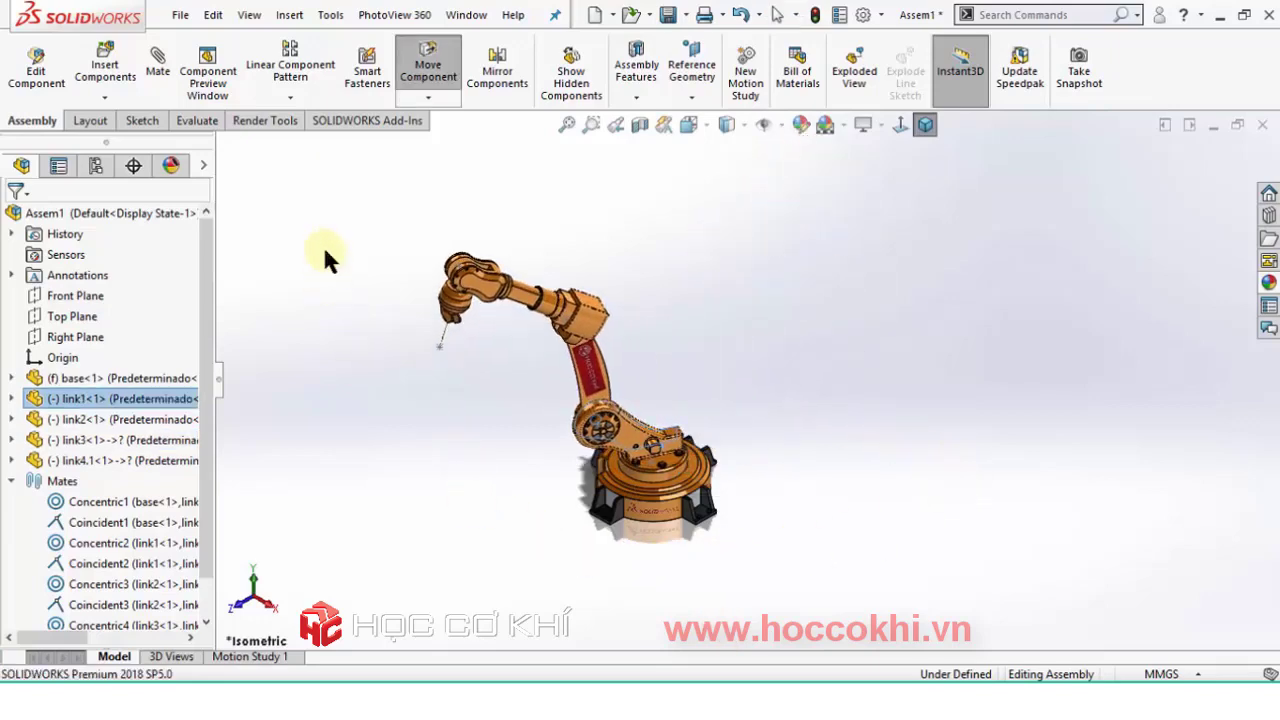
scroll(418, 333, down, 3)
scroll(415, 333, down, 2)
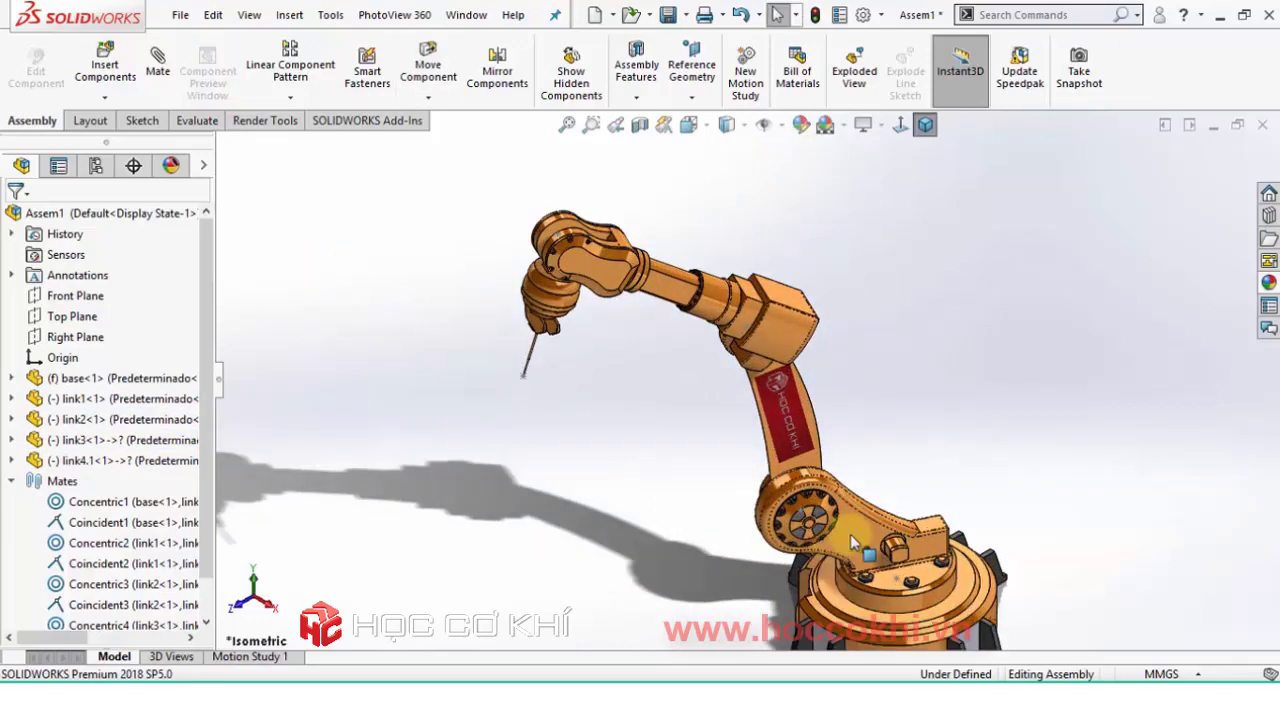
drag(850, 534, 620, 518)
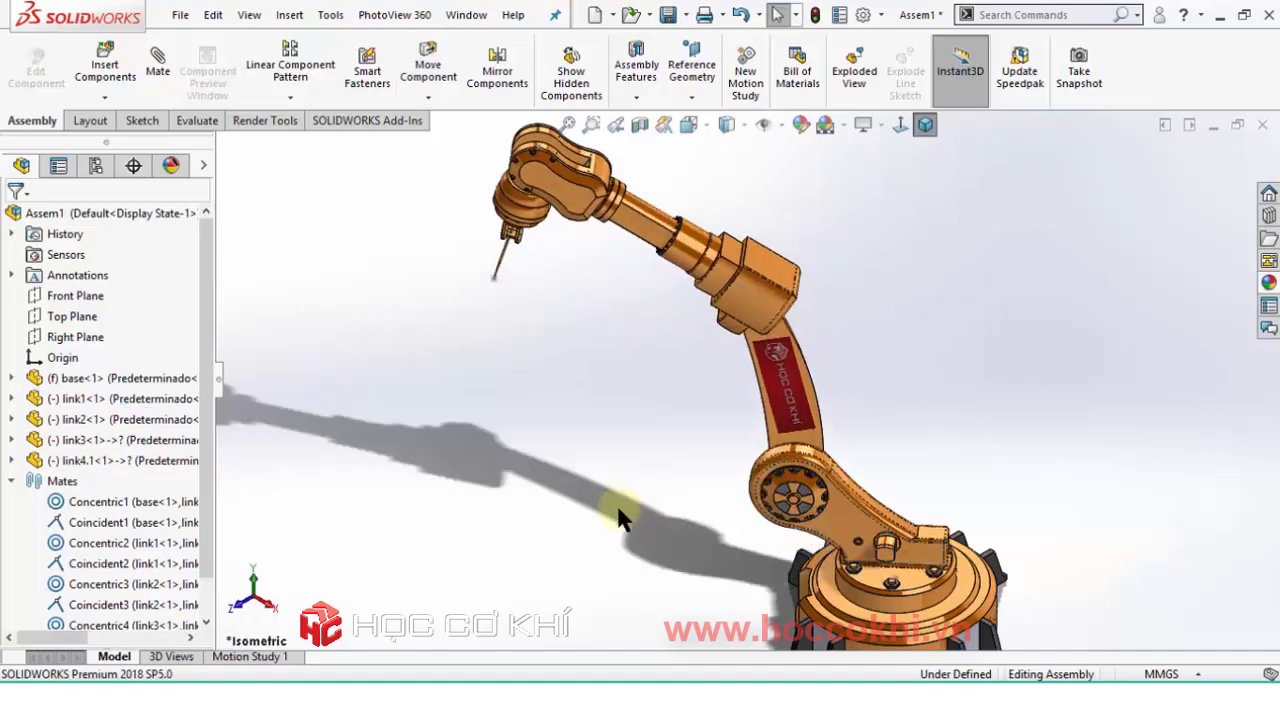
scroll(700, 470, up, 2)
scroll(884, 414, up, 1)
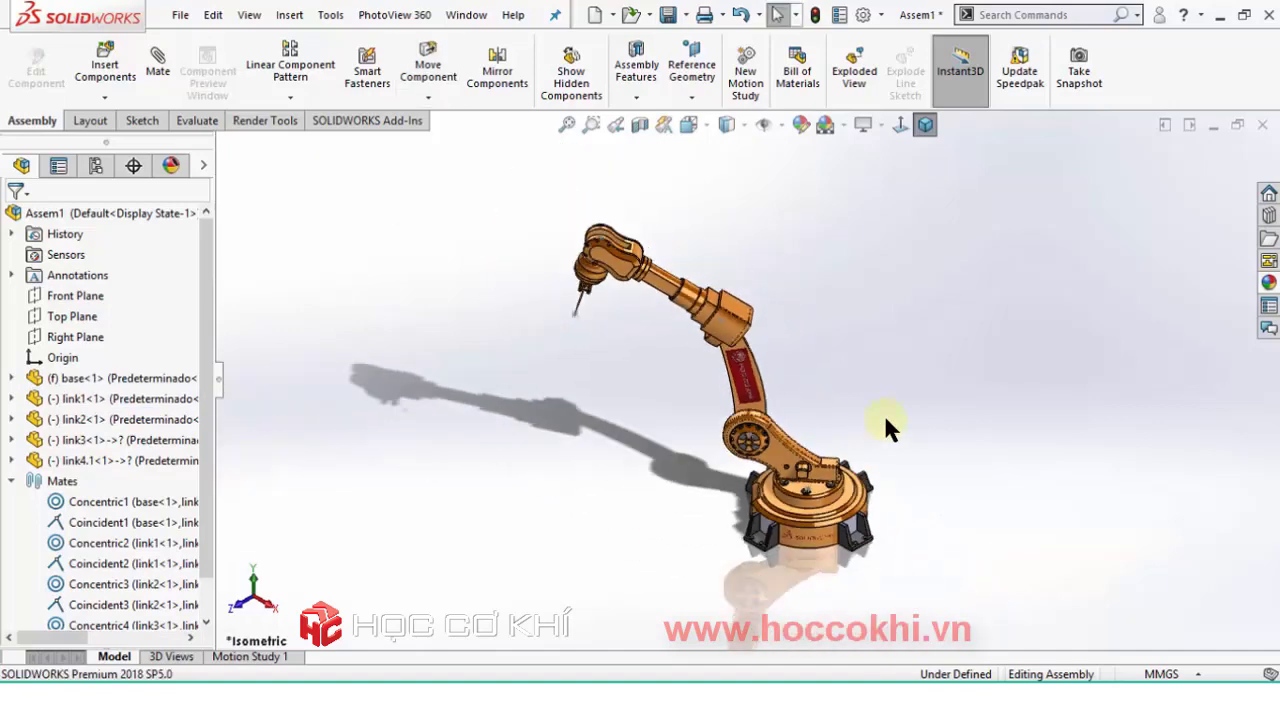
scroll(886, 418, up, 1)
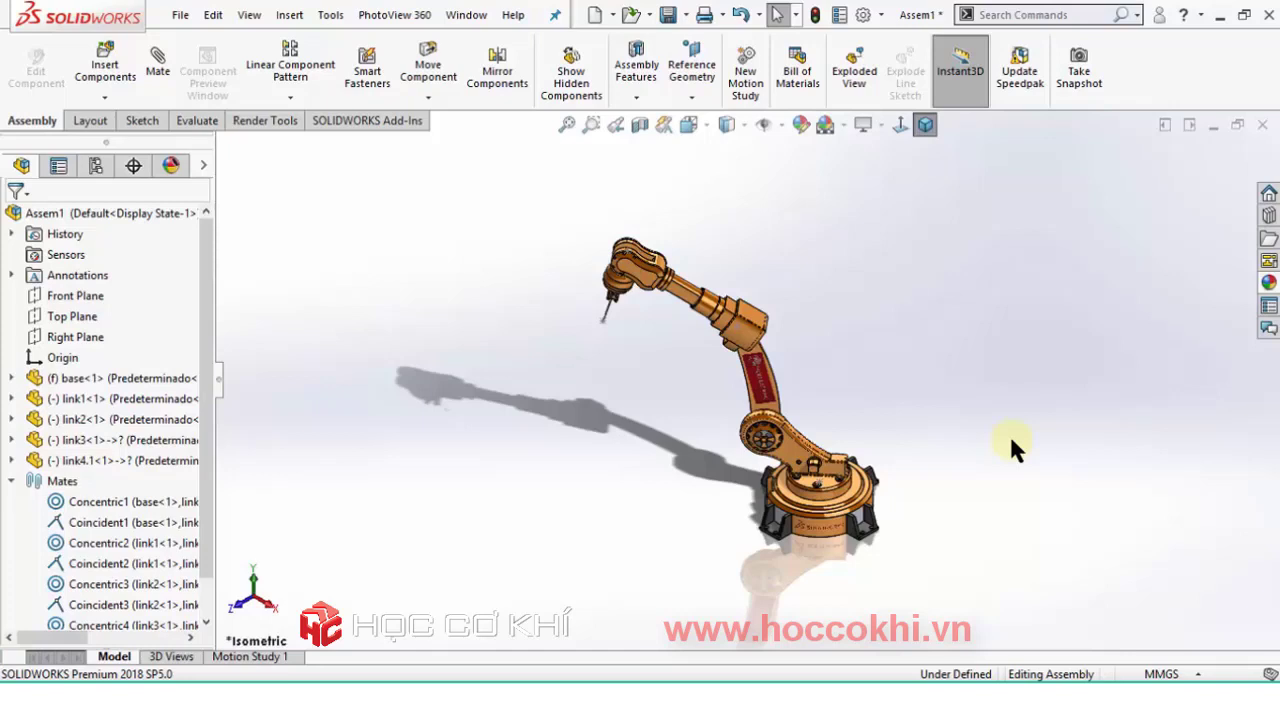
scroll(794, 473, down, 3)
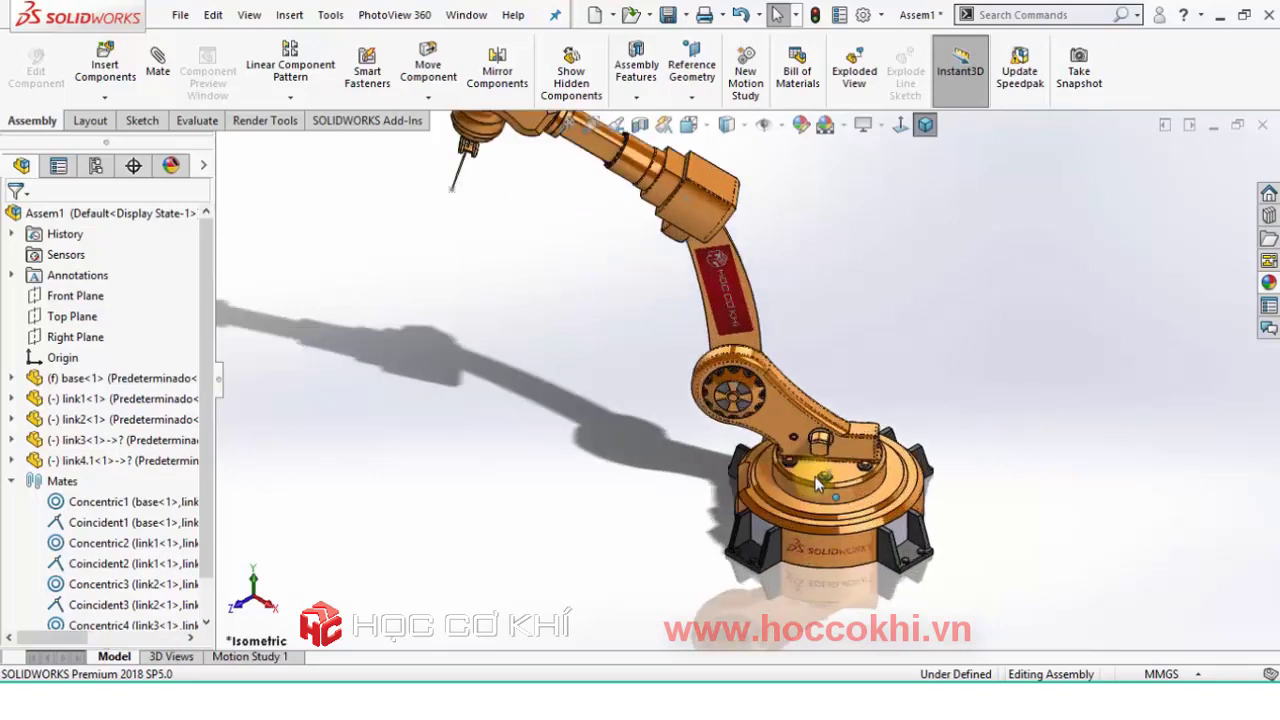
Open link1 as its own part and locate Coordinate System1 in the feature tree.
right_click(774, 412)
click(820, 17)
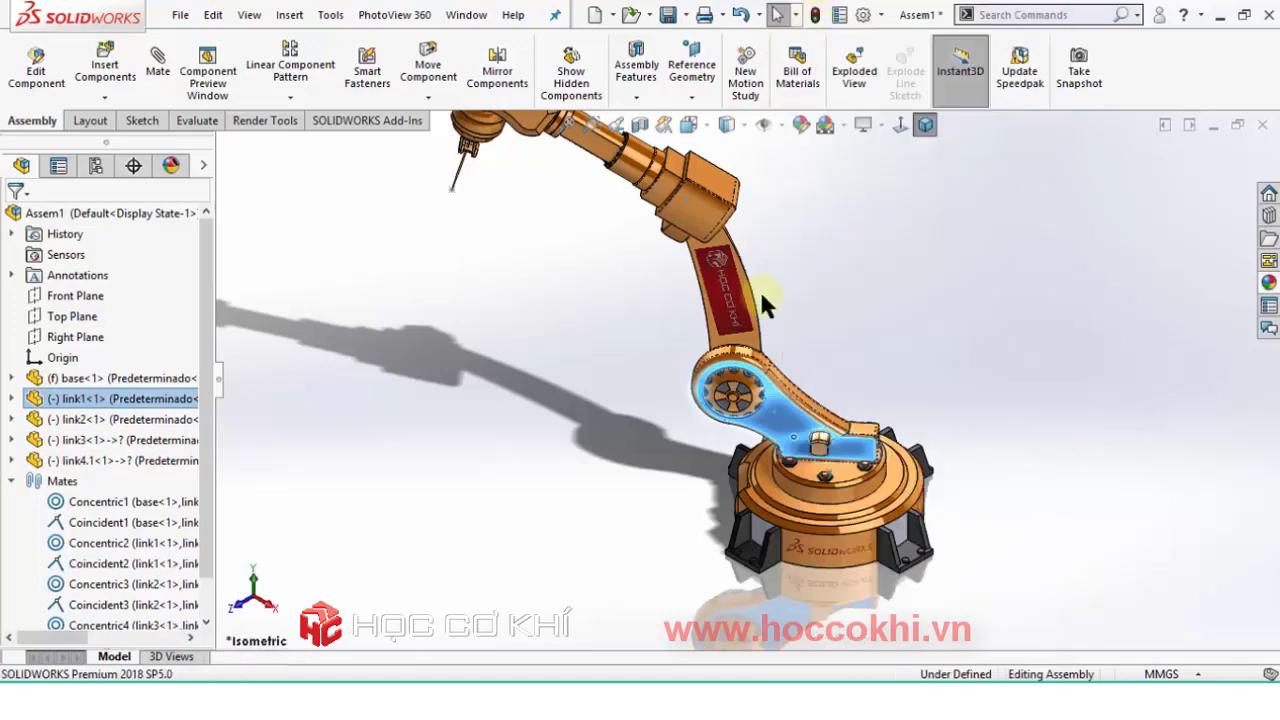
scroll(790, 420, down, 2)
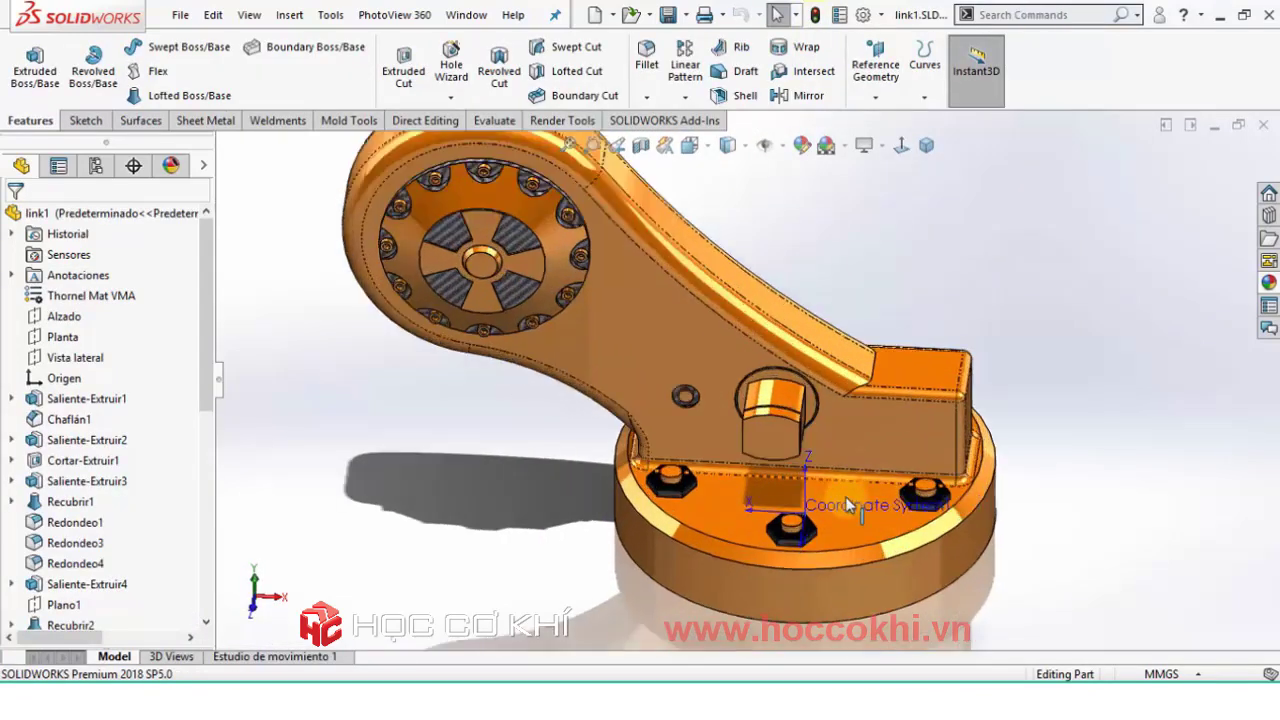
scroll(799, 459, up, 2)
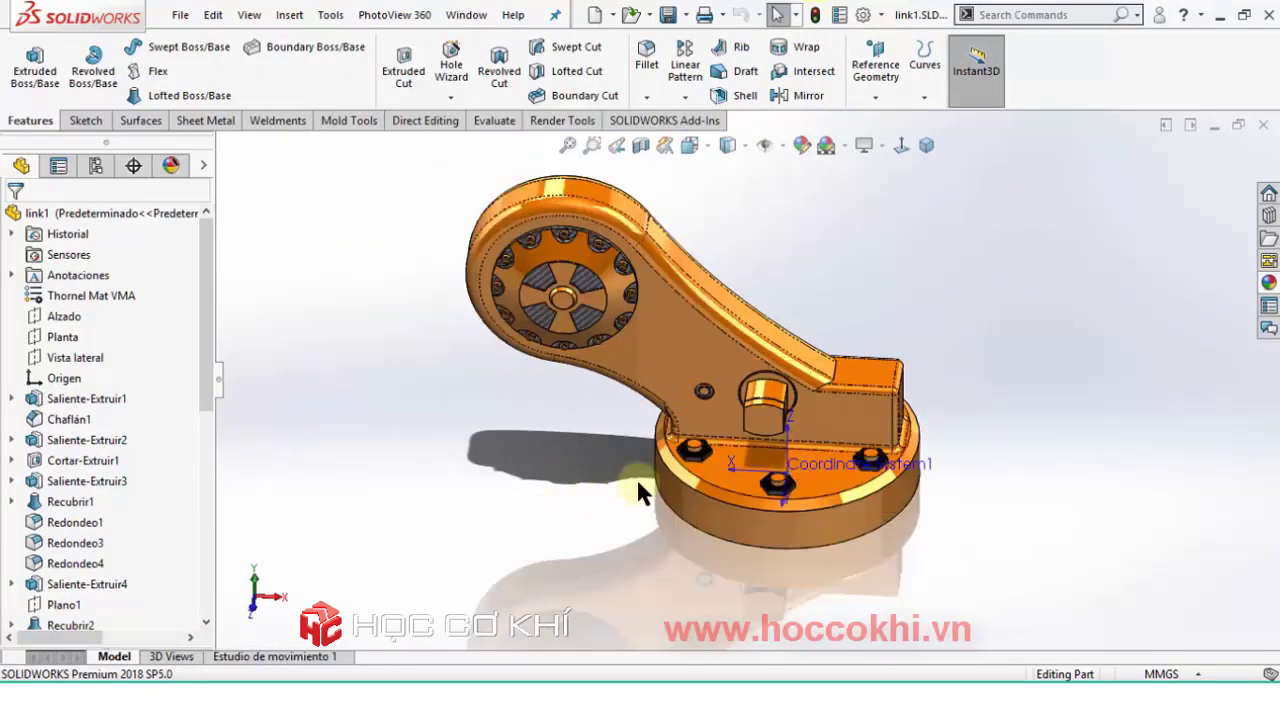
drag(201, 332, 219, 559)
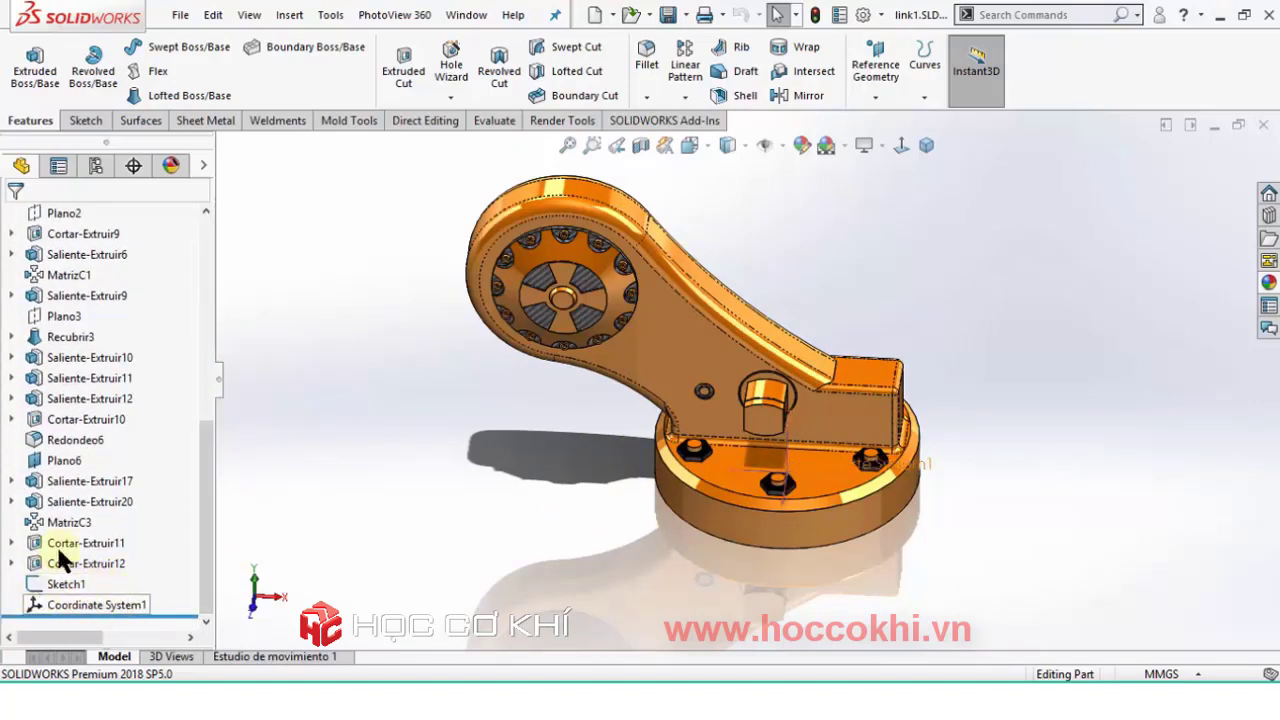
click(86, 606)
click(593, 500)
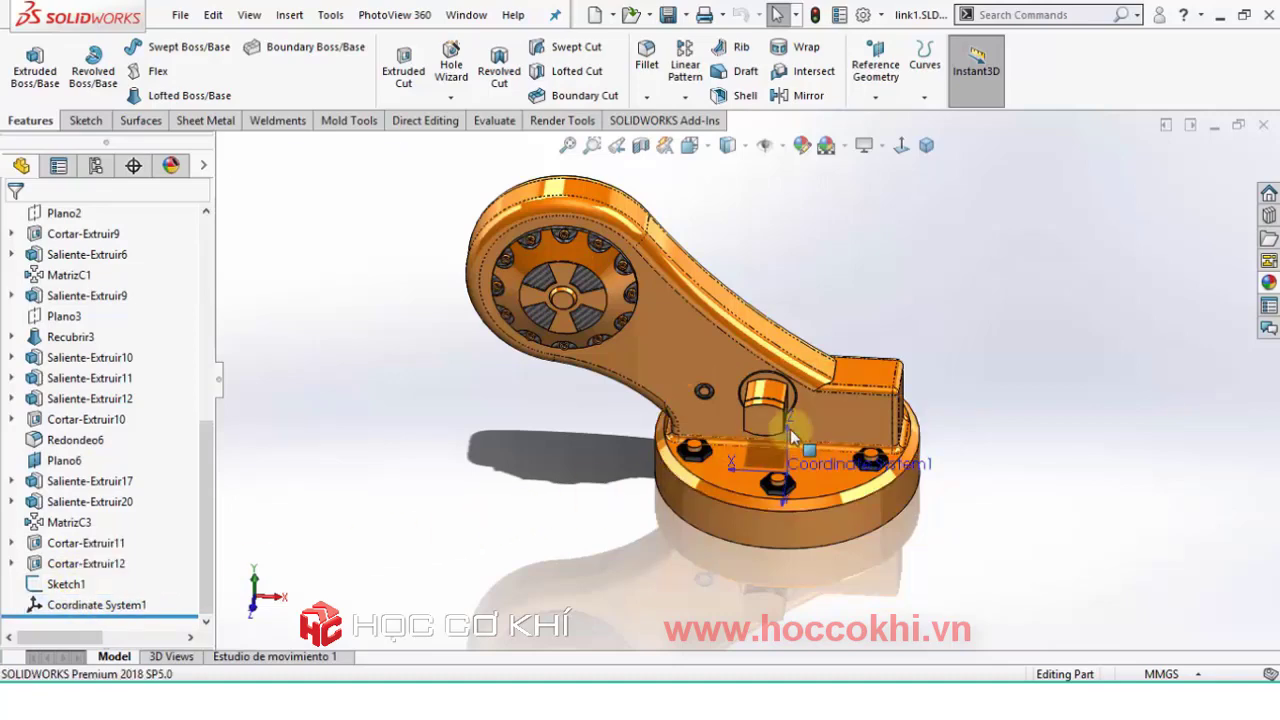
Orbit link1 to inspect Coordinate System1 on the underside of the base disc.
middle_drag(798, 449, 770, 220)
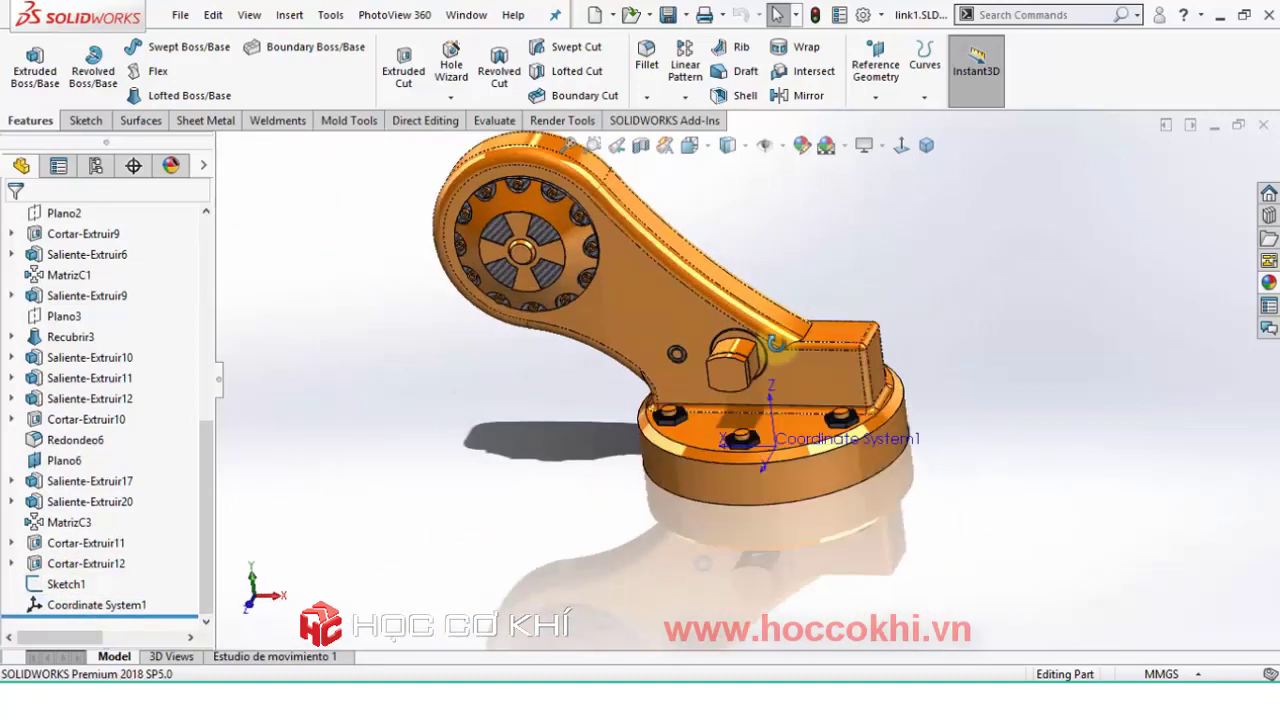
scroll(775, 380, down, 5)
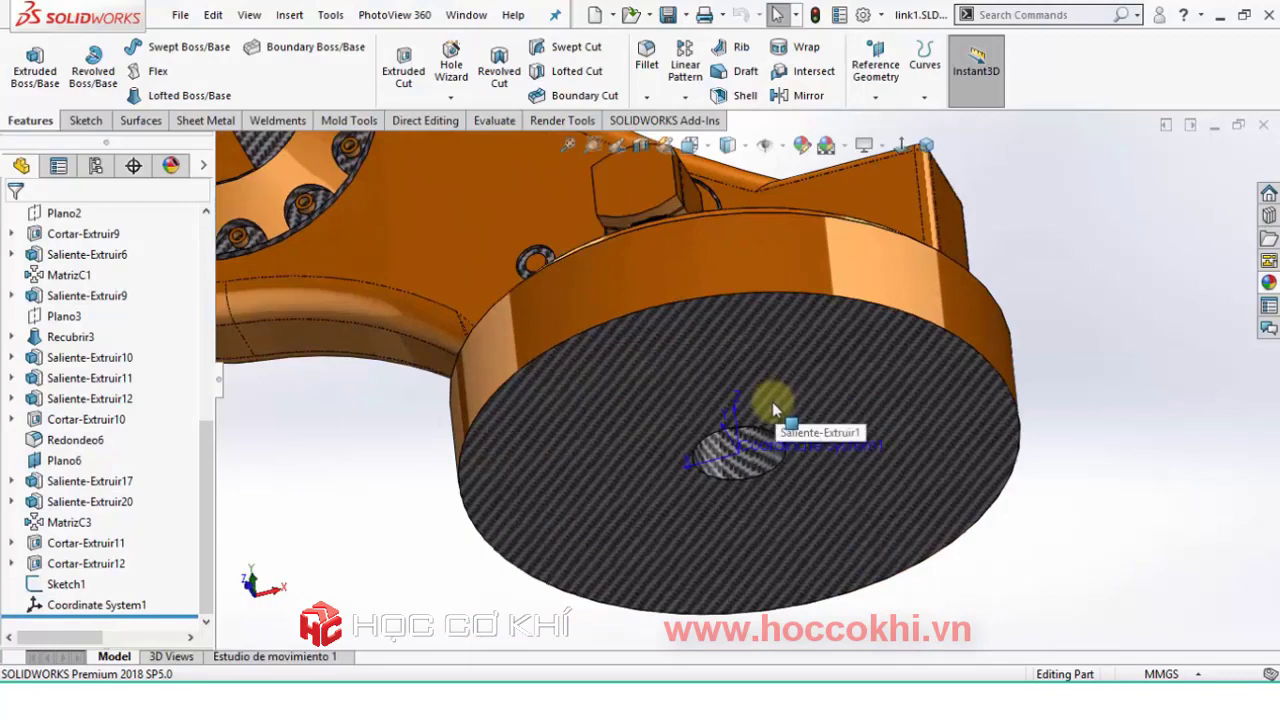
middle_drag(758, 365, 751, 289)
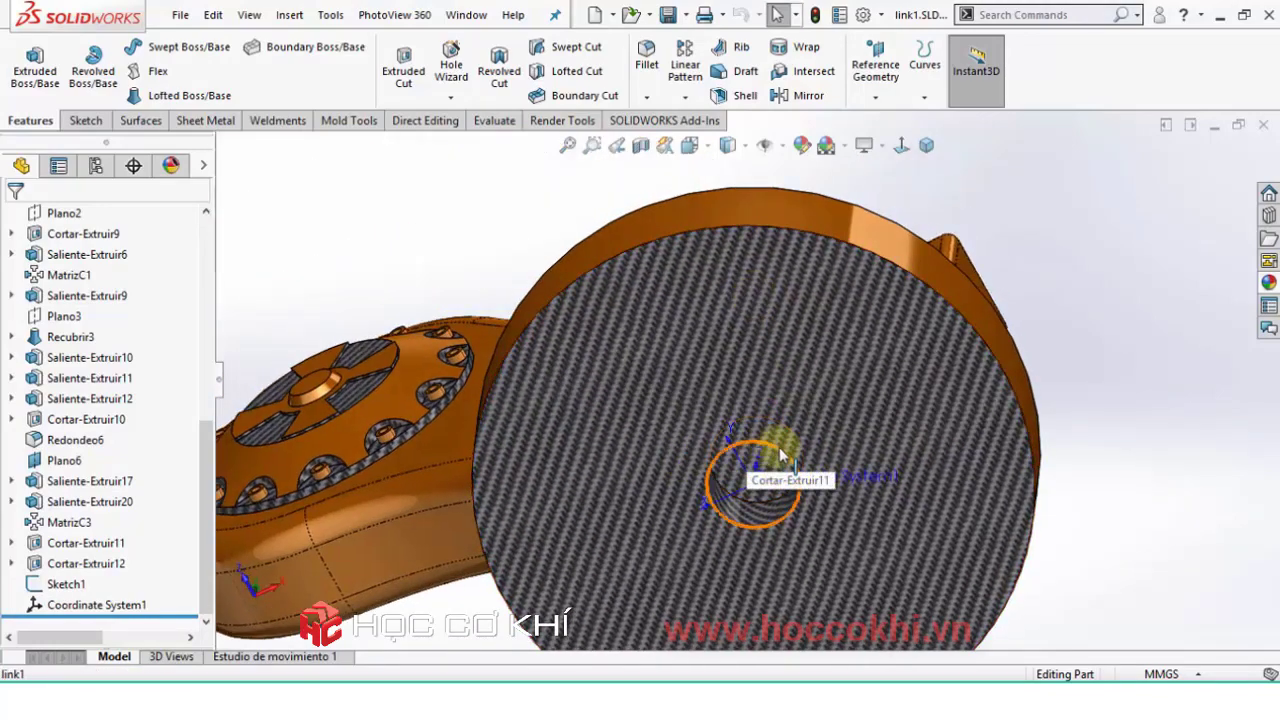
scroll(766, 450, up, 5)
mouse_move(737, 429)
middle_down()
mouse_move(737, 491)
mouse_move(757, 523)
middle_up()
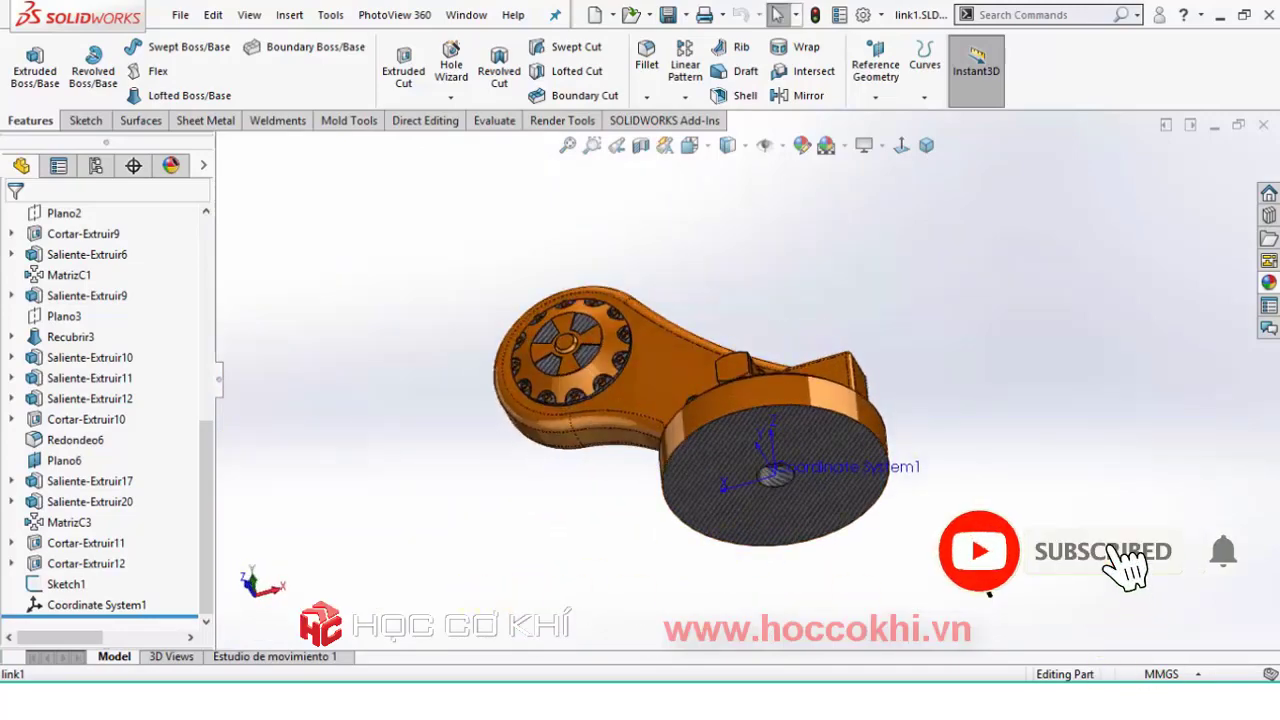
right_click(81, 583)
click(611, 496)
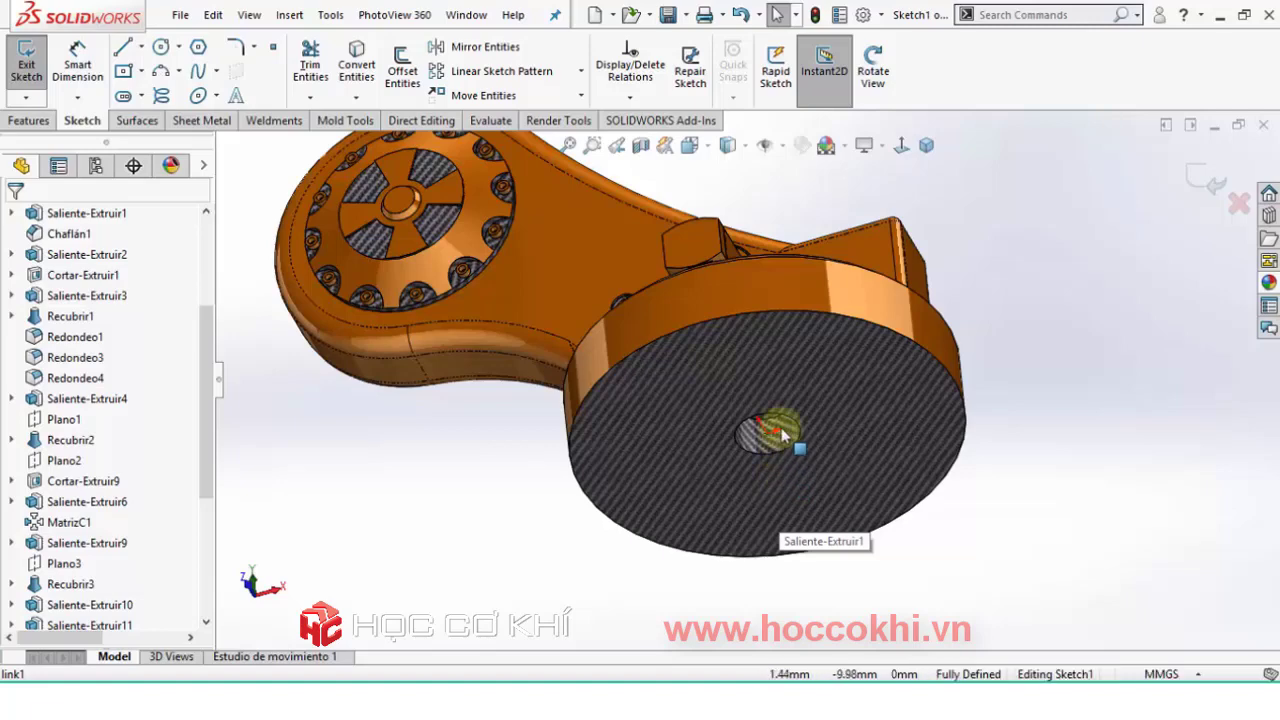
click(766, 434)
key(ctrl+8)
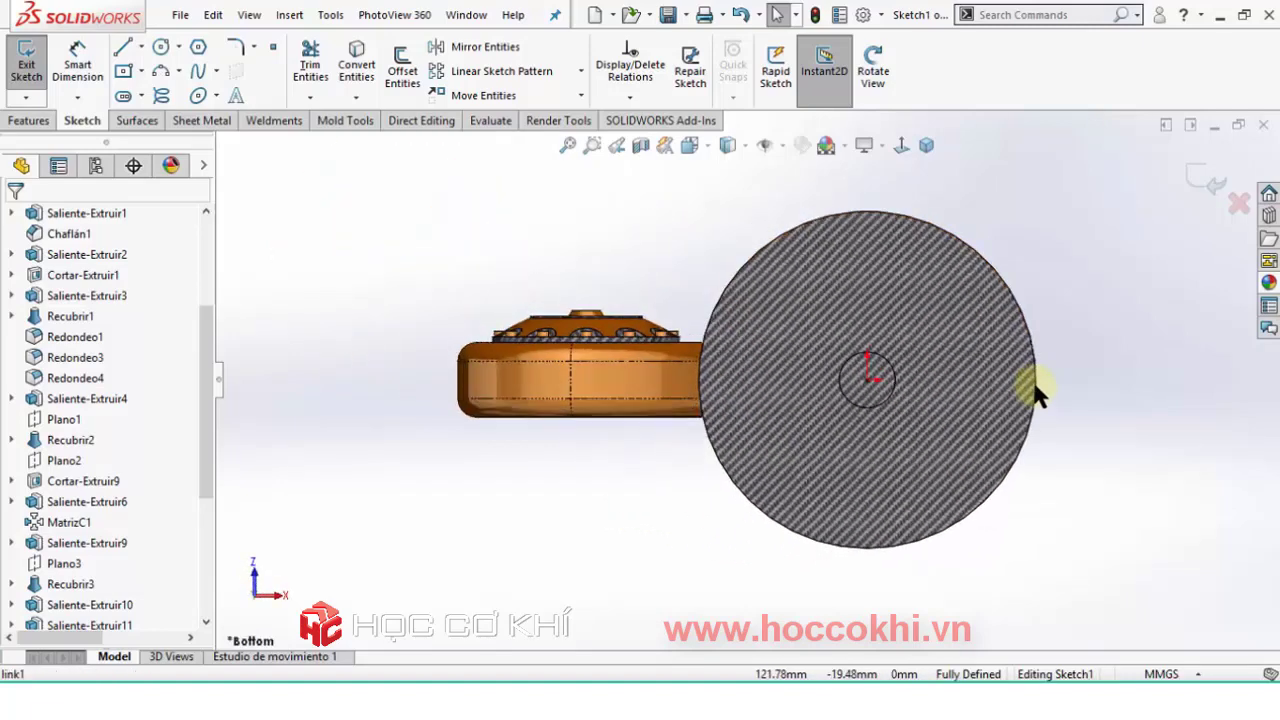
scroll(945, 380, down, 2)
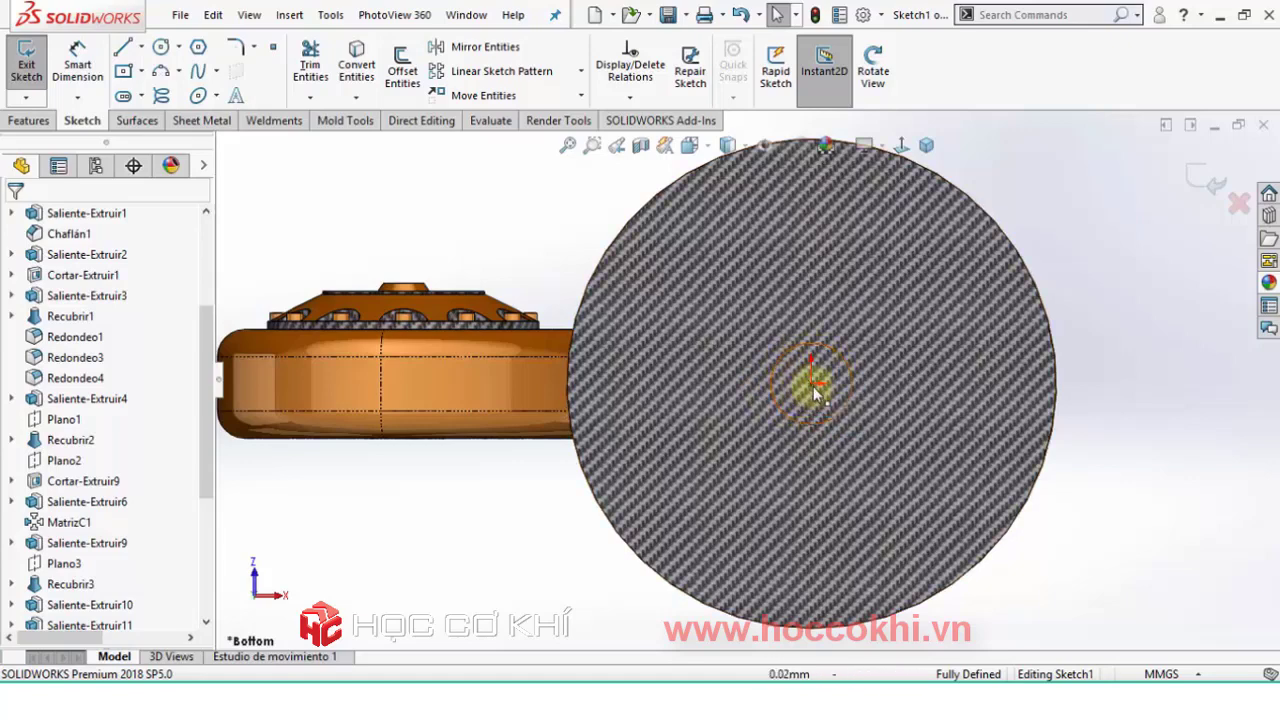
click(1203, 179)
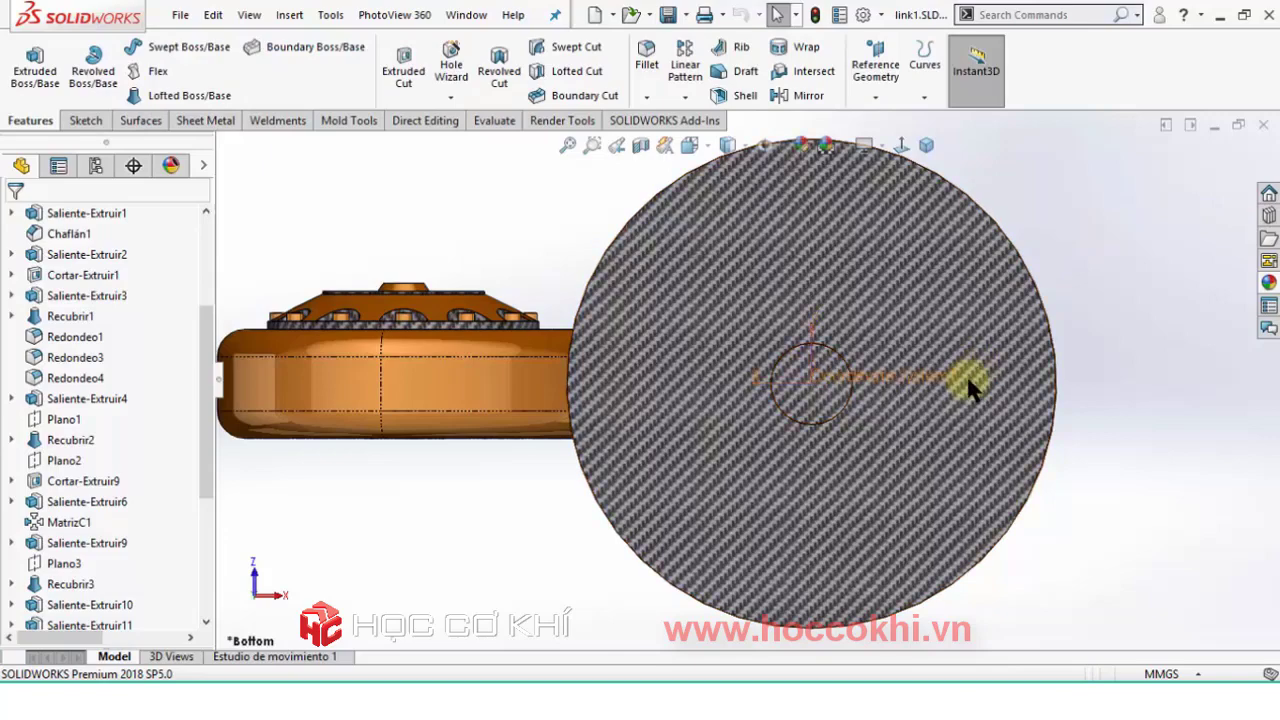
mouse_move(980, 375)
middle_down()
mouse_move(870, 350)
mouse_move(814, 457)
middle_up()
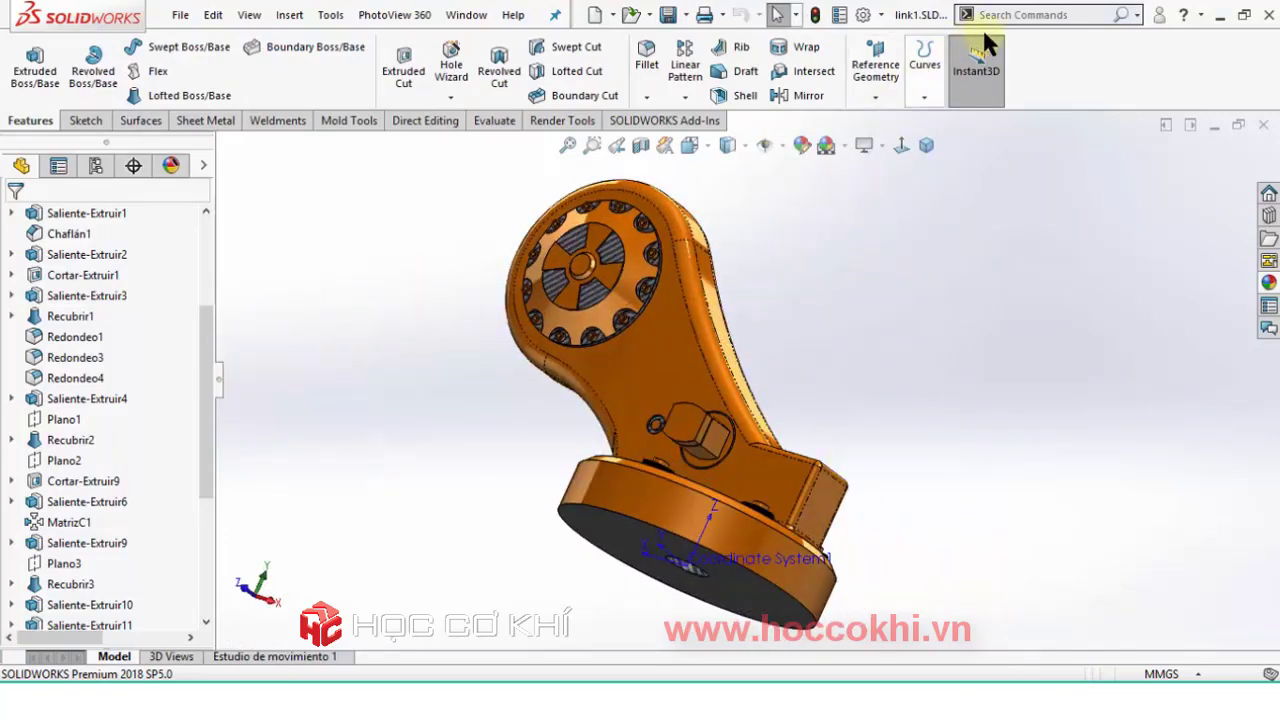
Try the Coordinate System command from command search, cancel it, and right-click Coordinate System1.
click(1136, 18)
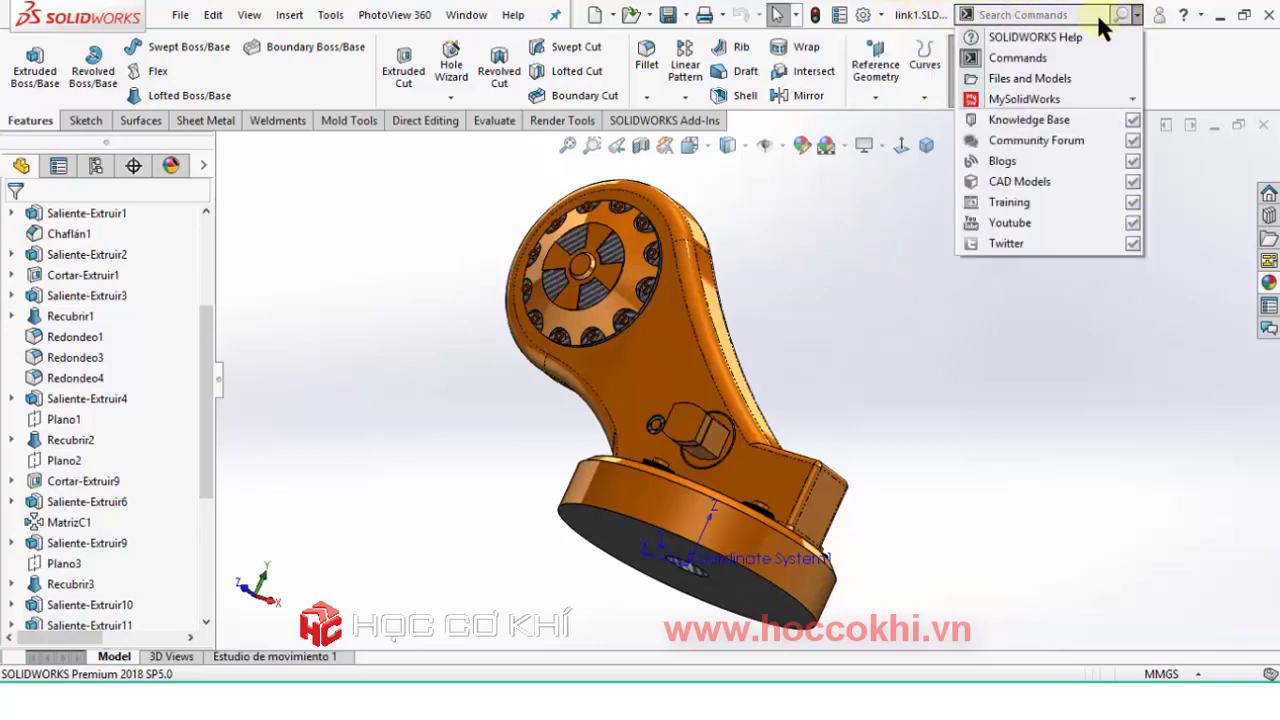
click(1049, 52)
text(c)
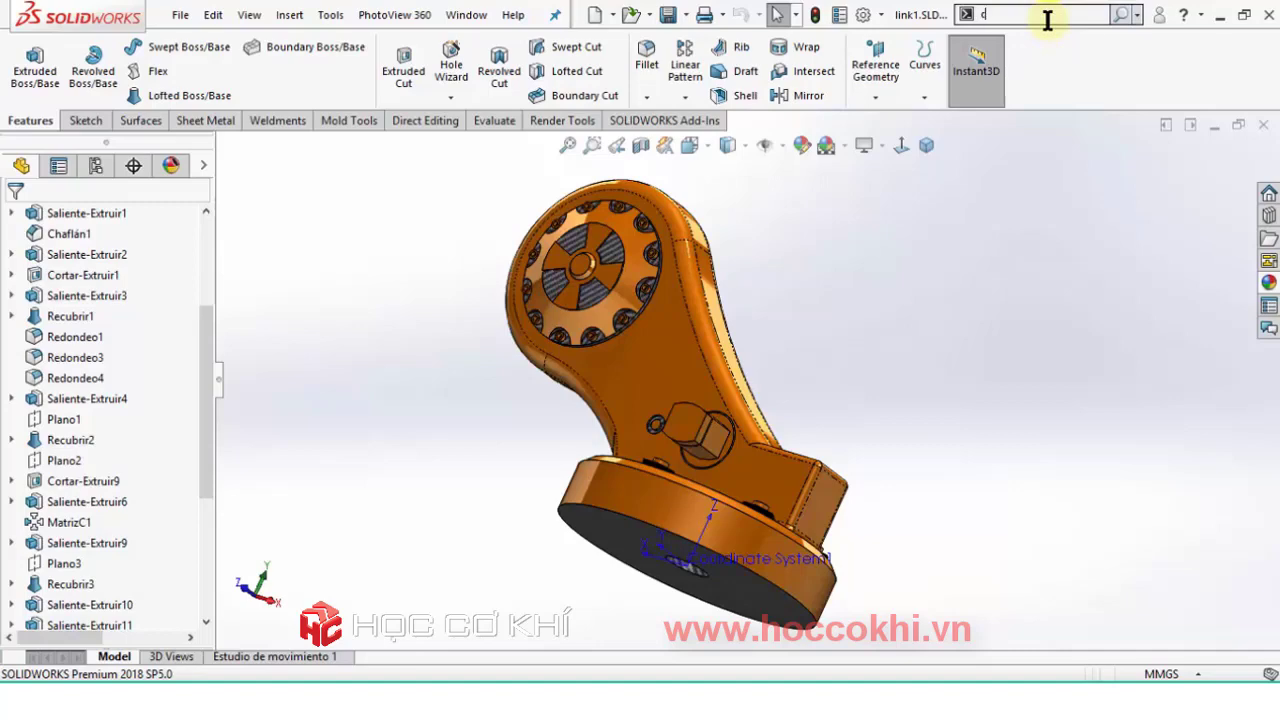
text(oo)
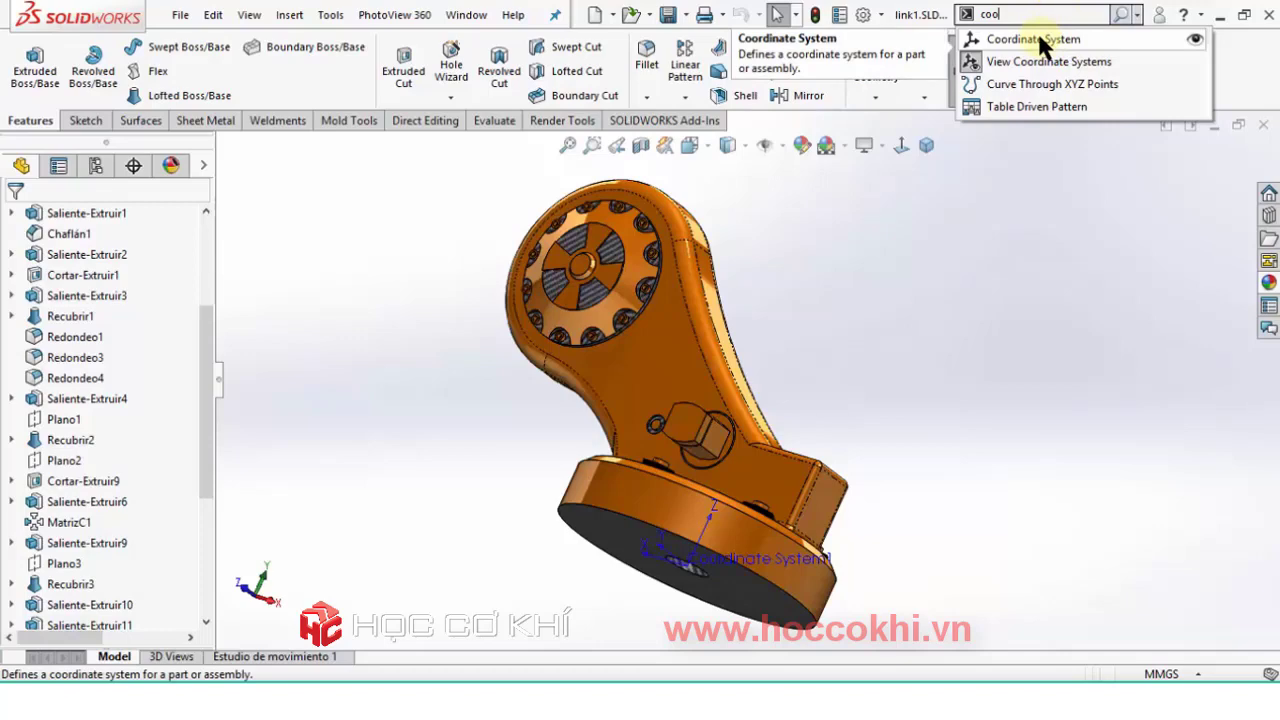
click(1040, 40)
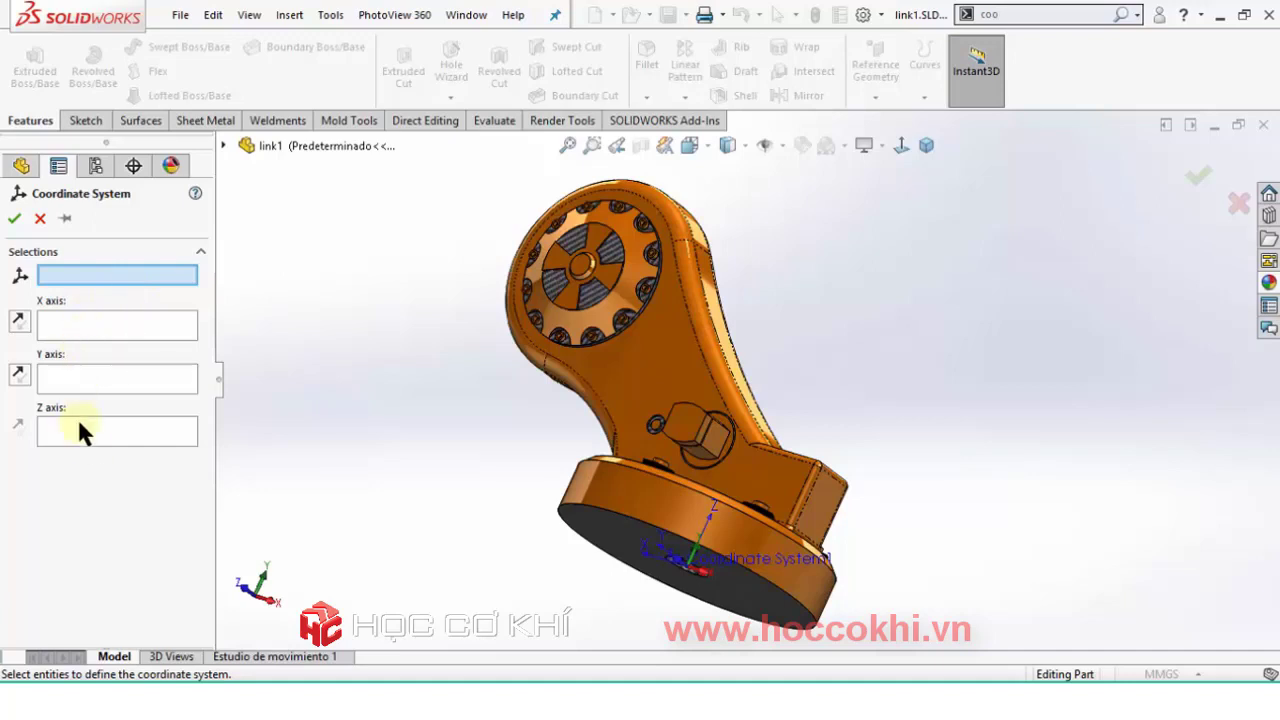
click(14, 218)
drag(213, 444, 209, 586)
right_click(111, 600)
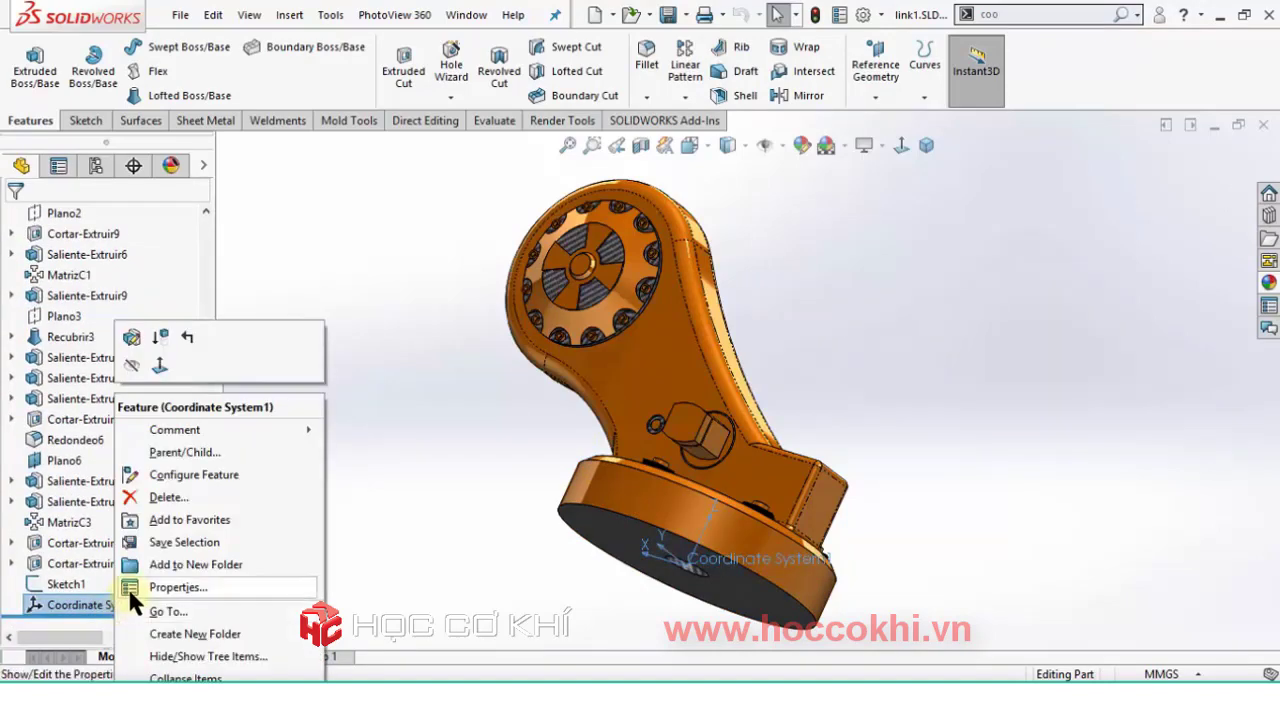
Suppress Coordinate System1 and Sketch1.
click(160, 336)
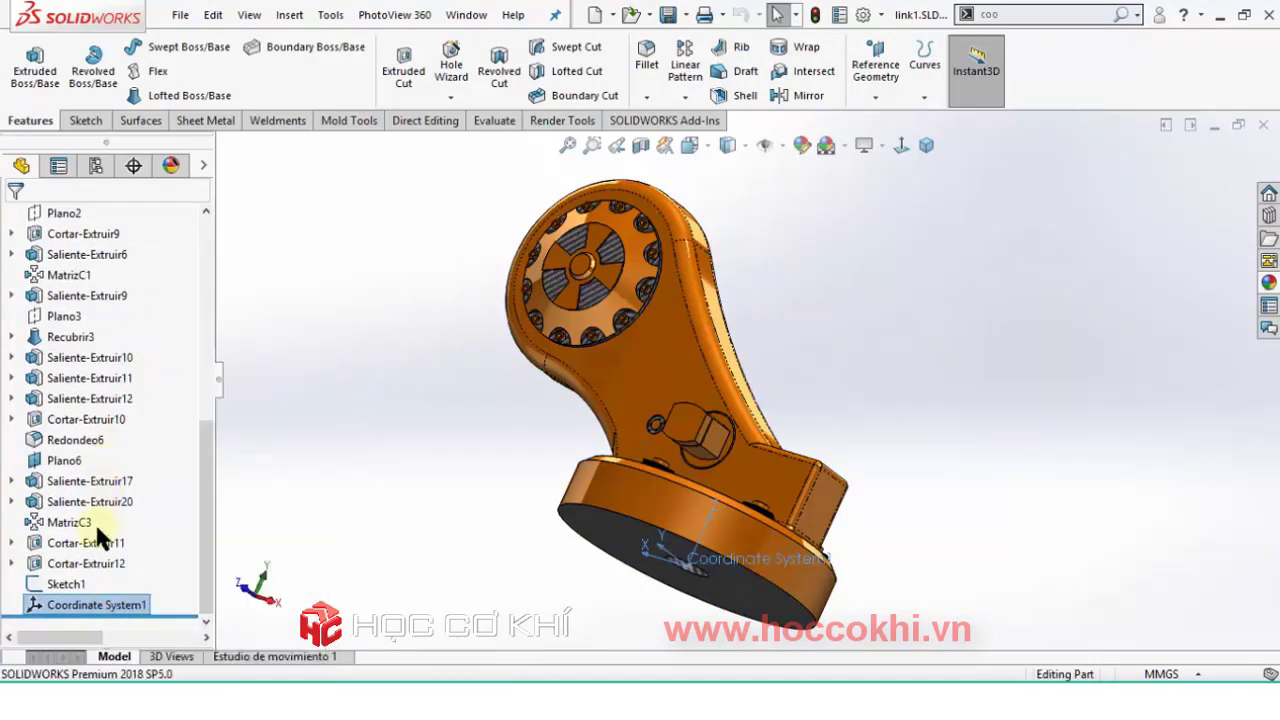
right_click(63, 584)
click(143, 236)
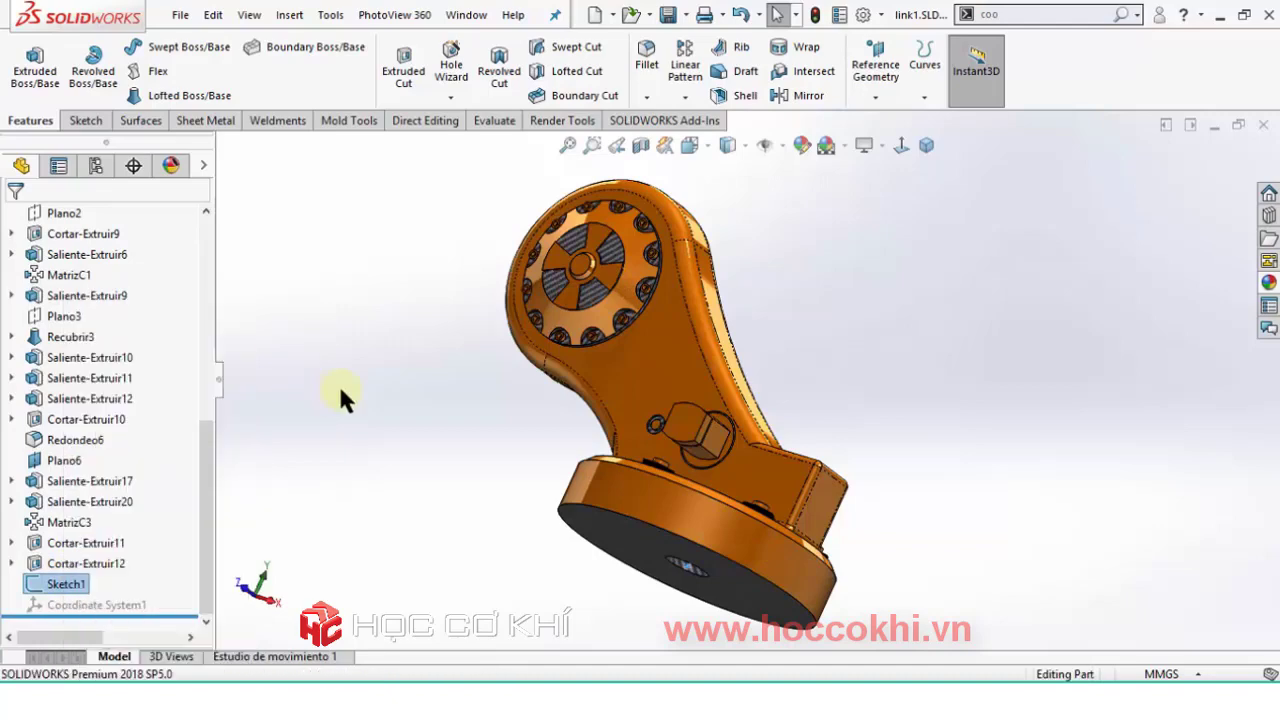
Sketch on the bottom disc face and place a point at the sketch origin.
key(ctrl+7)
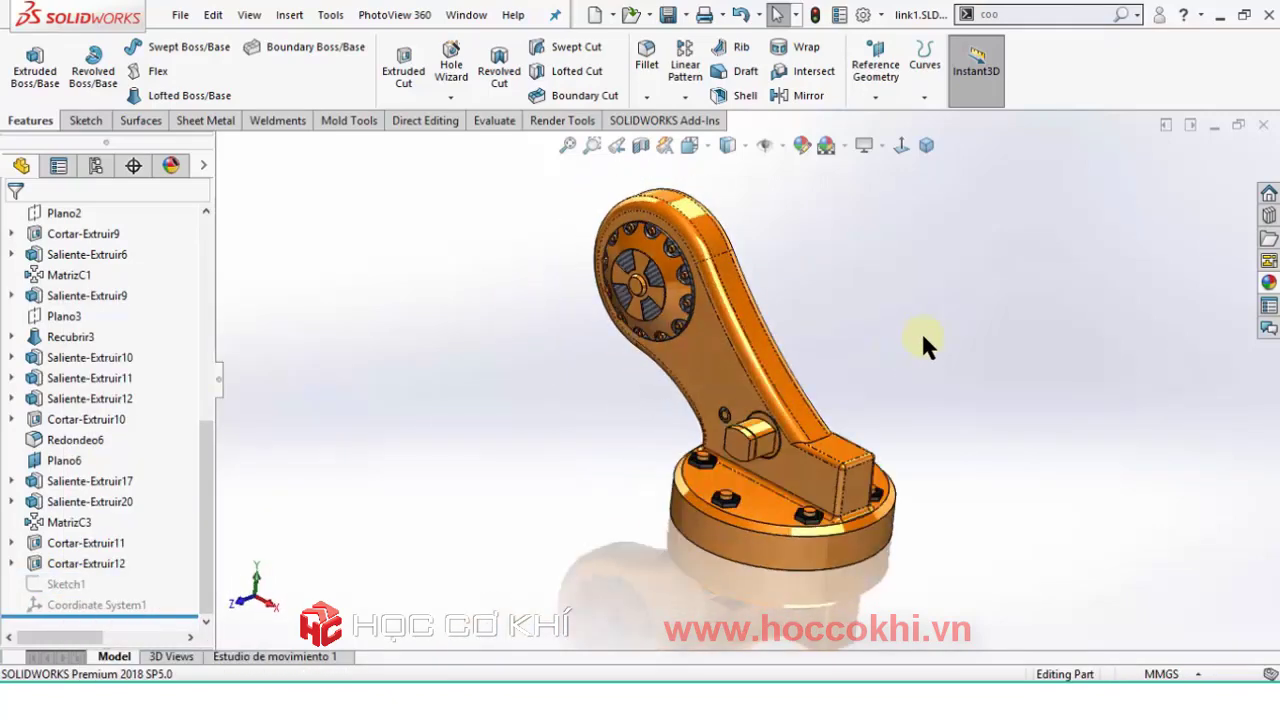
scroll(800, 480, down, 3)
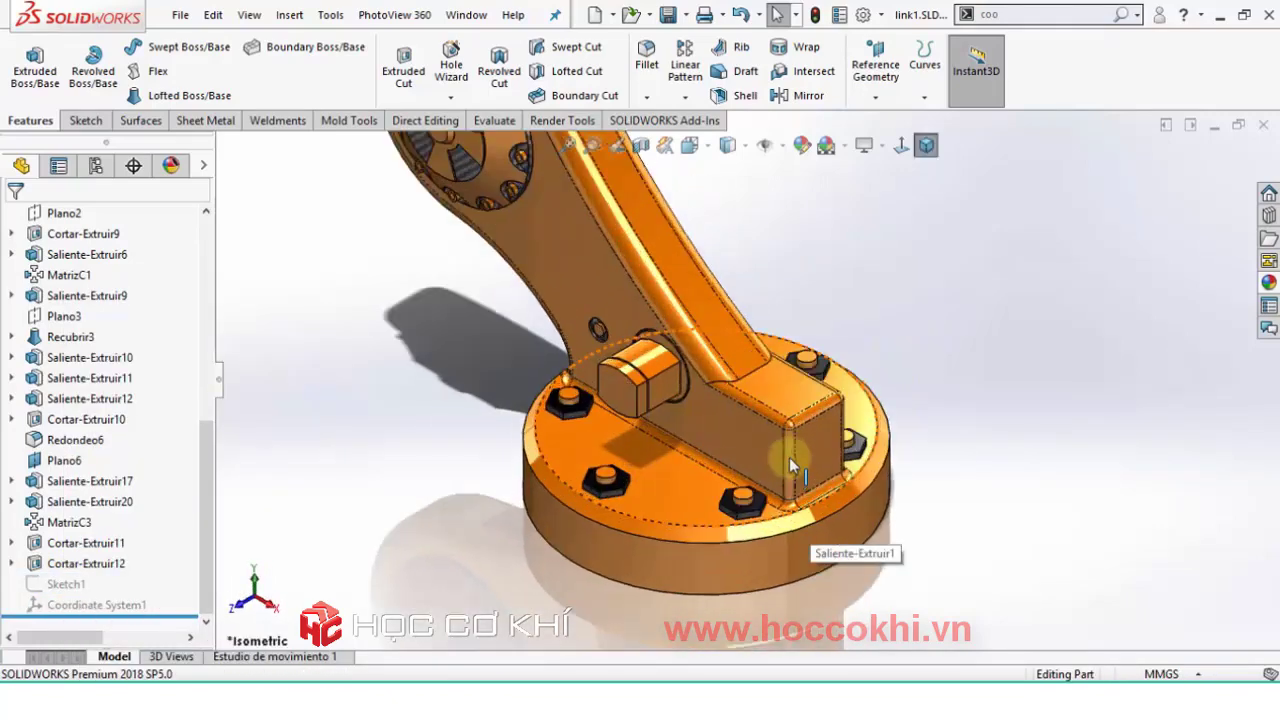
scroll(760, 450, down, 3)
scroll(741, 450, up, 3)
mouse_move(743, 335)
middle_down()
mouse_move(754, 266)
mouse_move(686, 533)
mouse_move(705, 457)
middle_up()
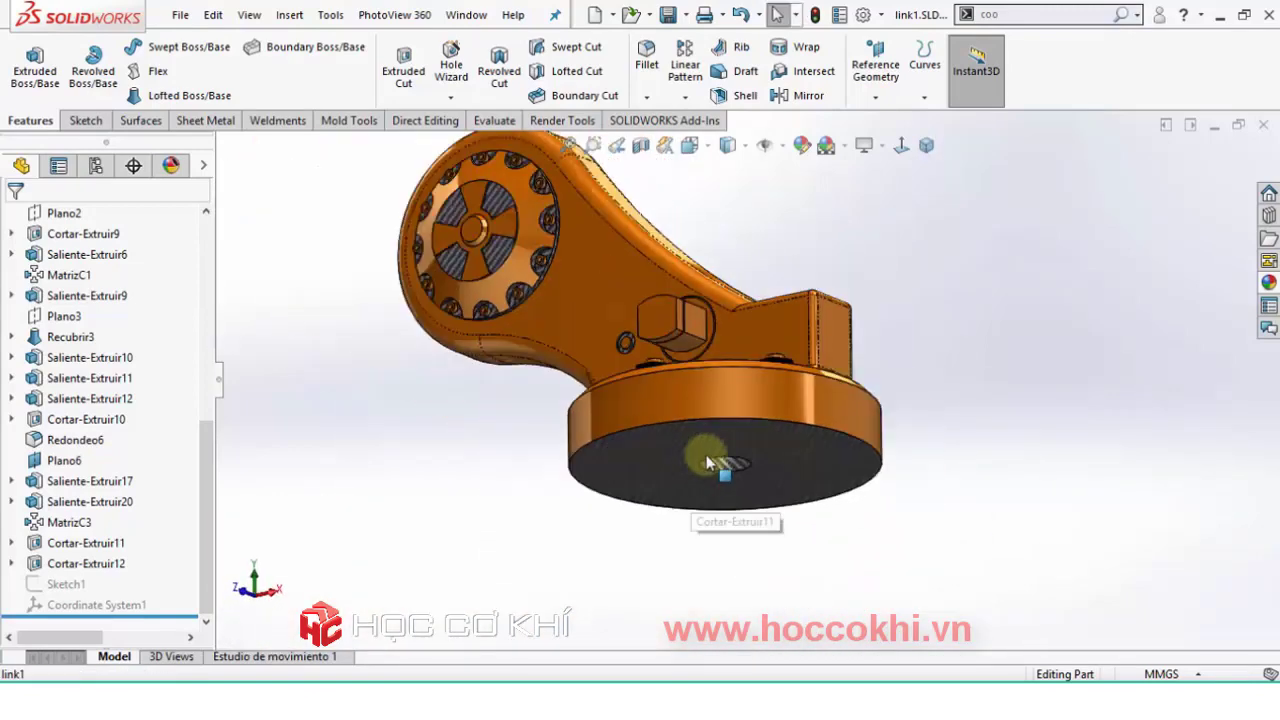
click(645, 447)
click(731, 381)
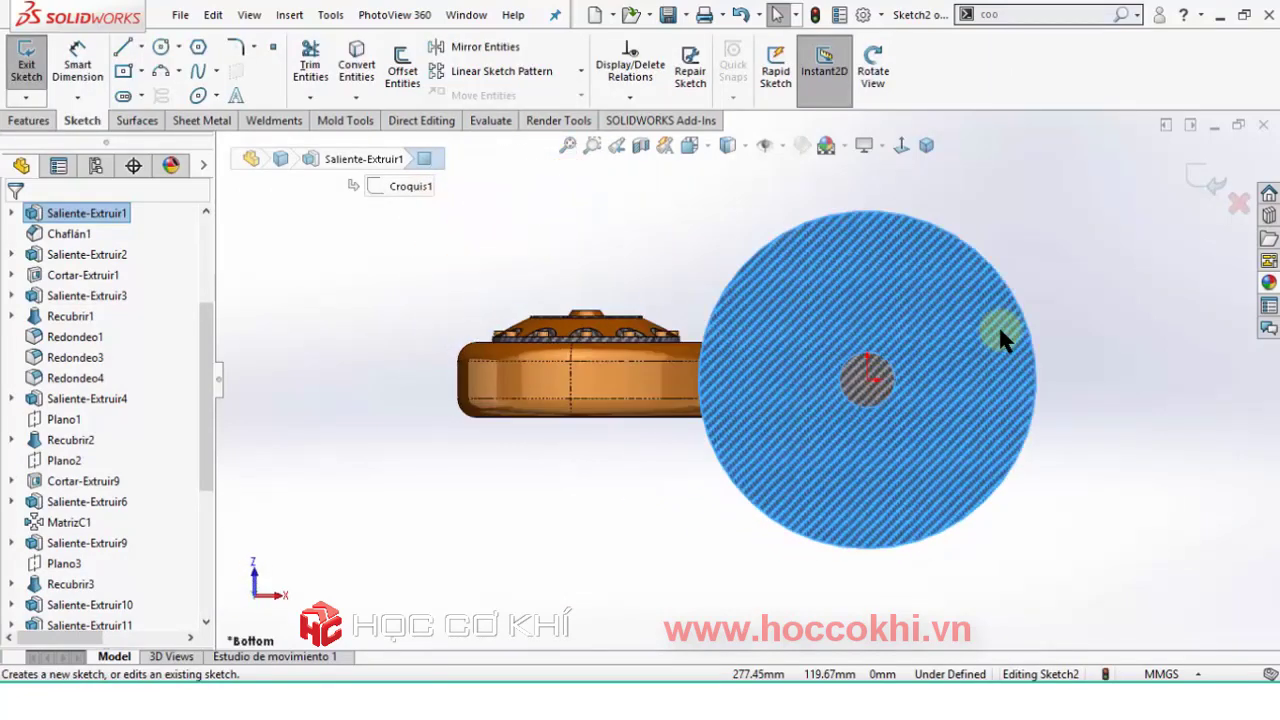
scroll(1040, 385, down, 2)
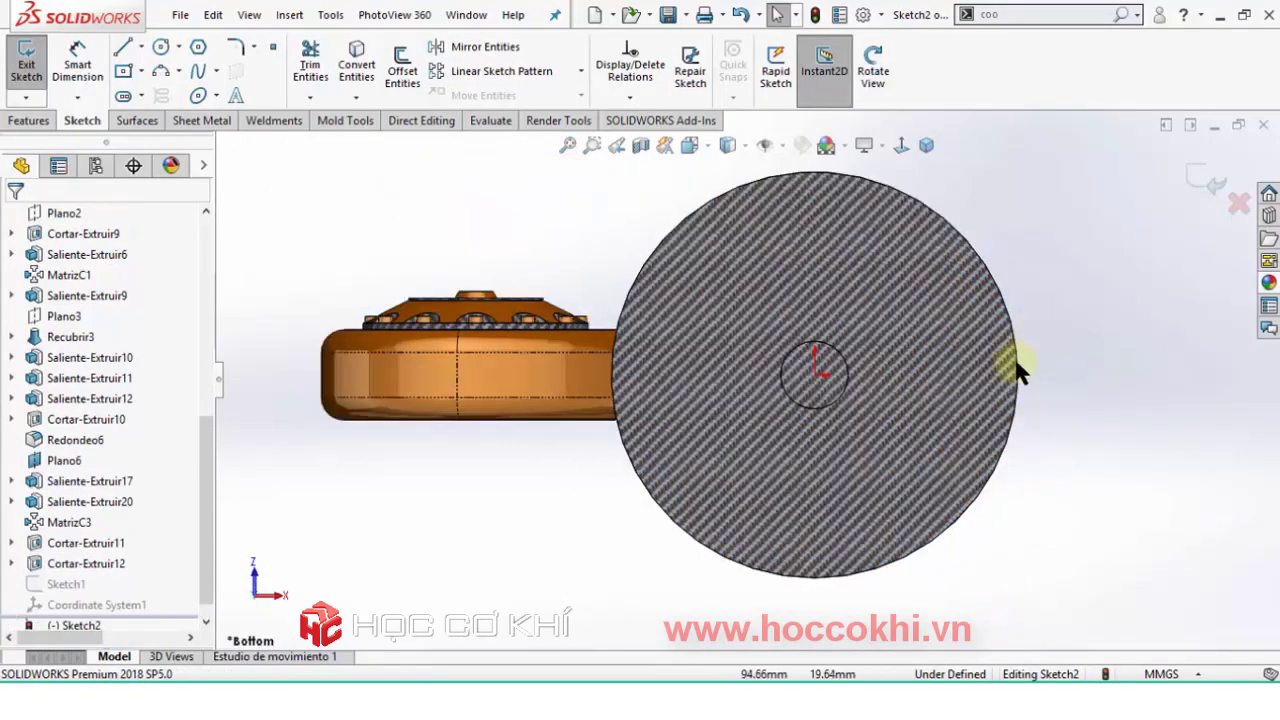
click(272, 47)
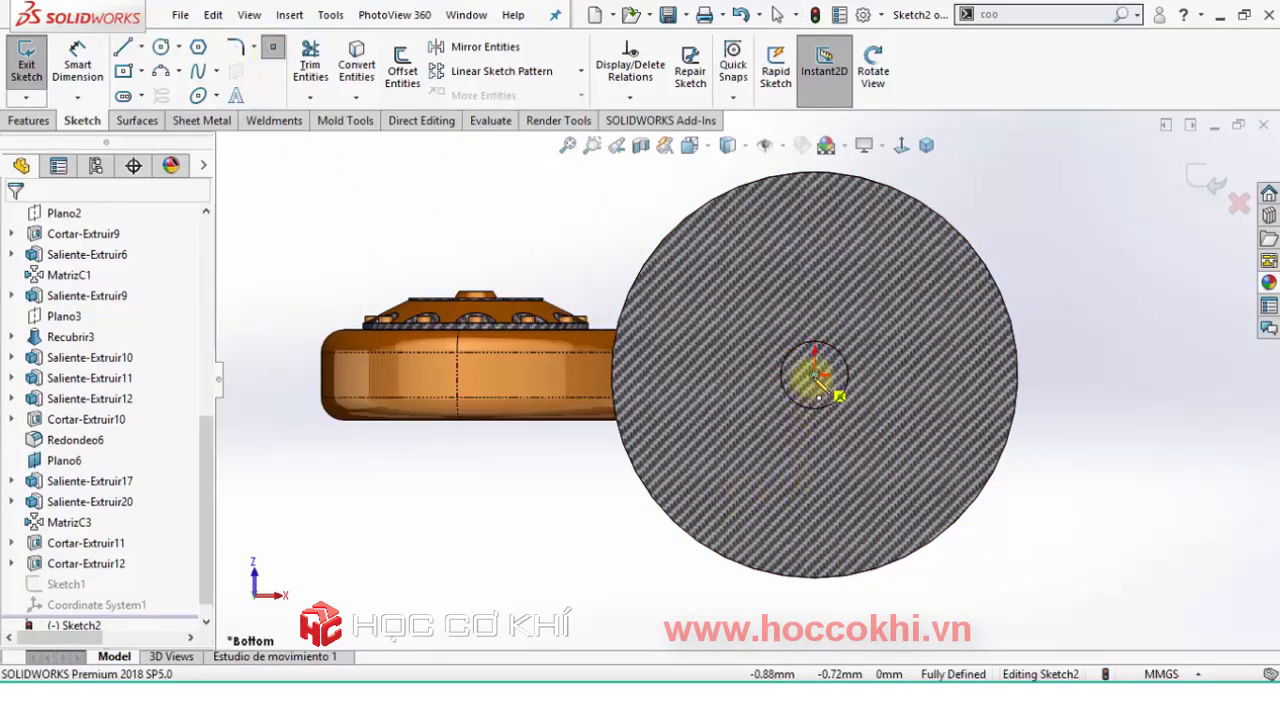
click(816, 376)
Close Sketch2 and start the Coordinate System command via the 'coo' search.
click(1208, 188)
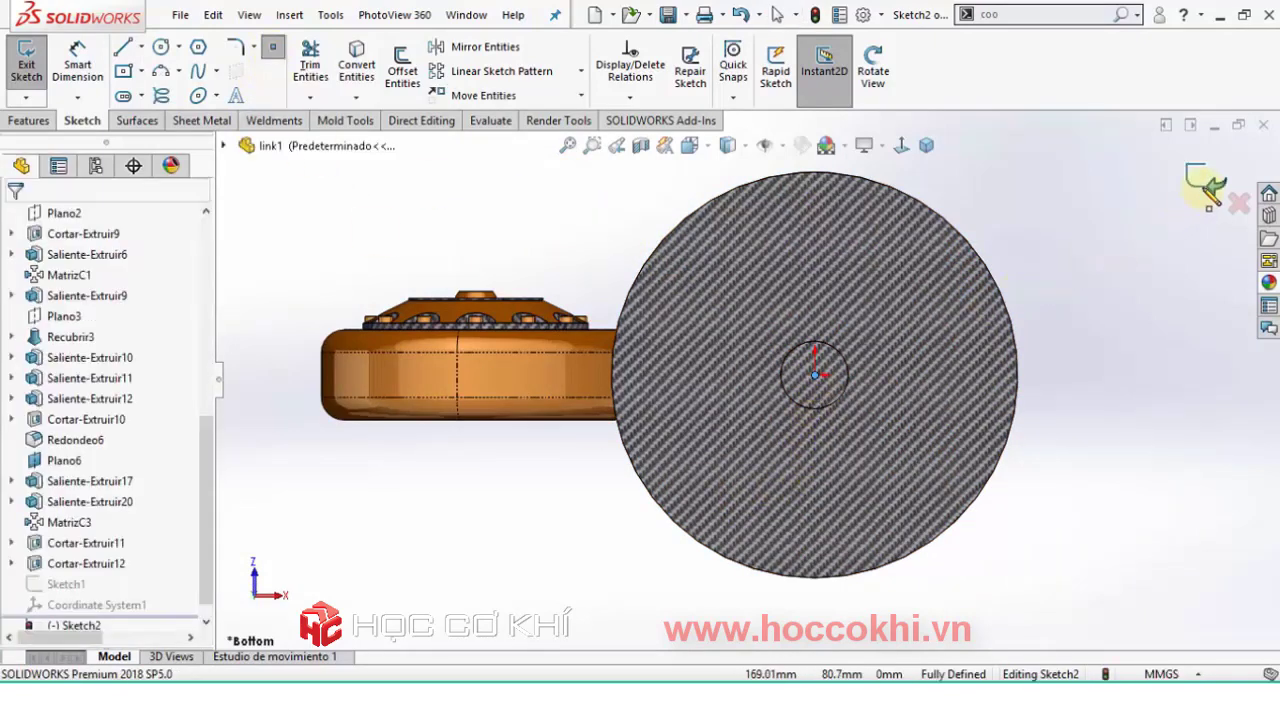
click(1208, 188)
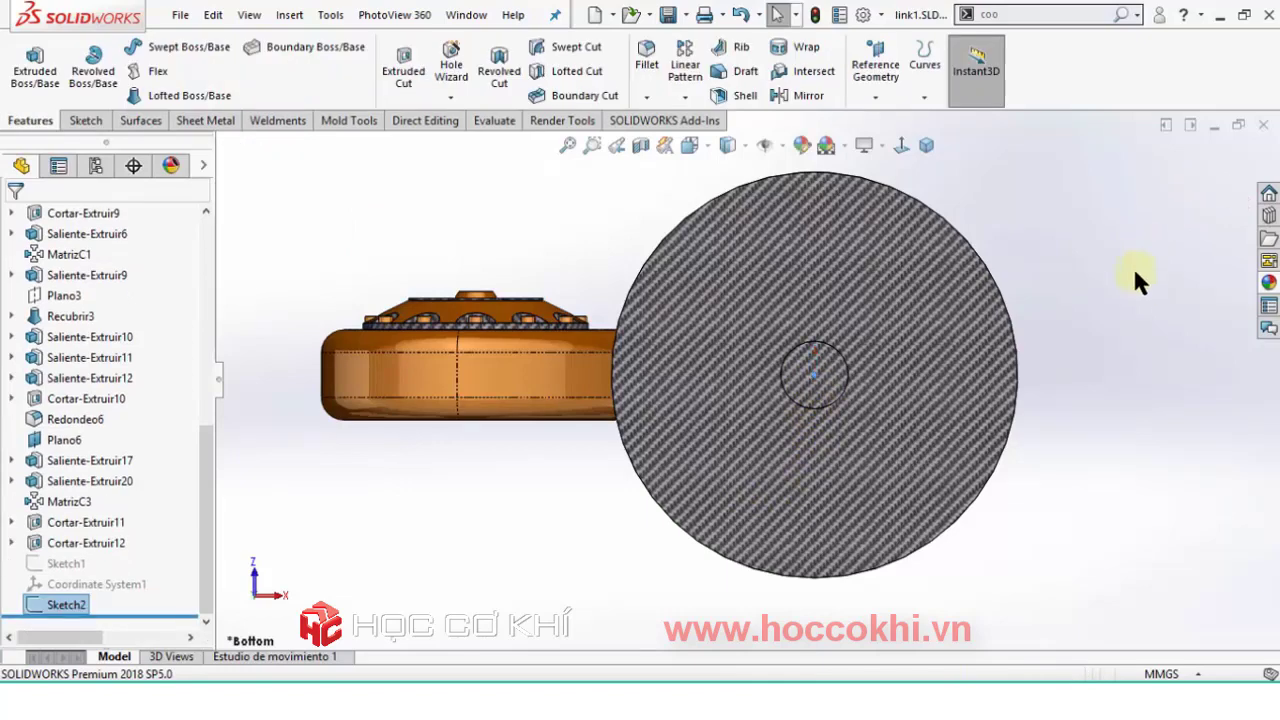
click(1063, 12)
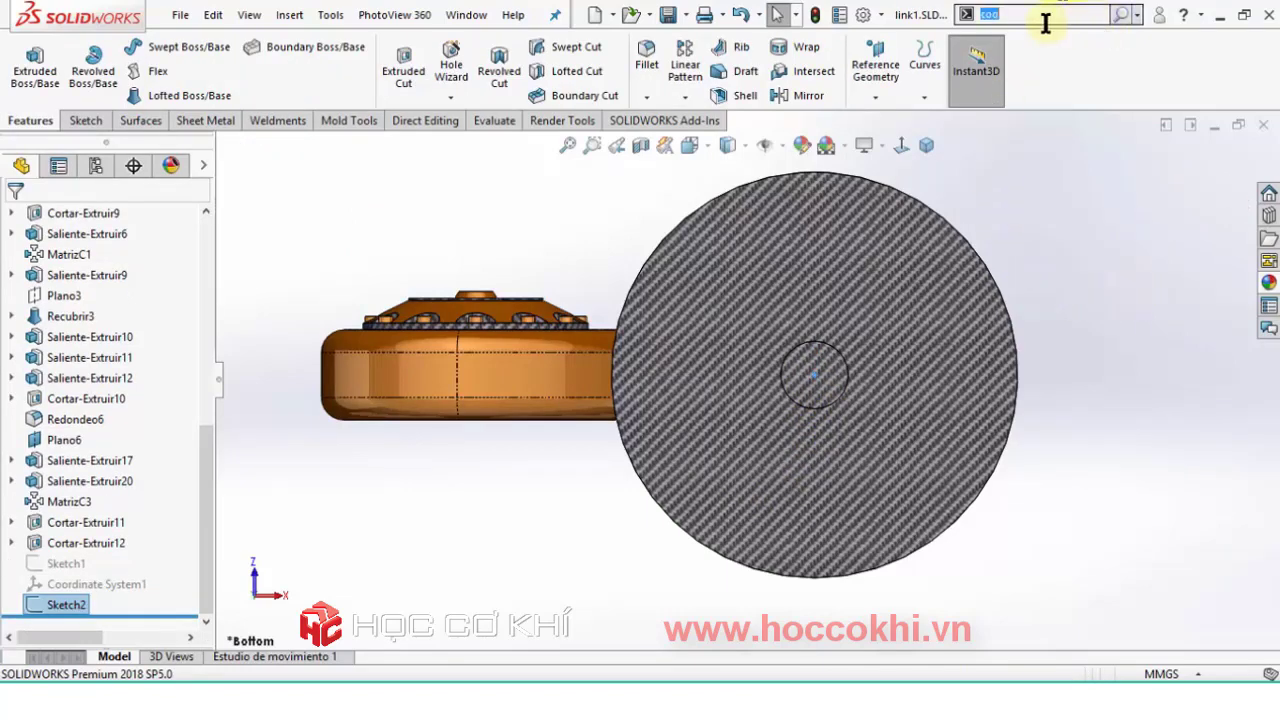
text(côoo)
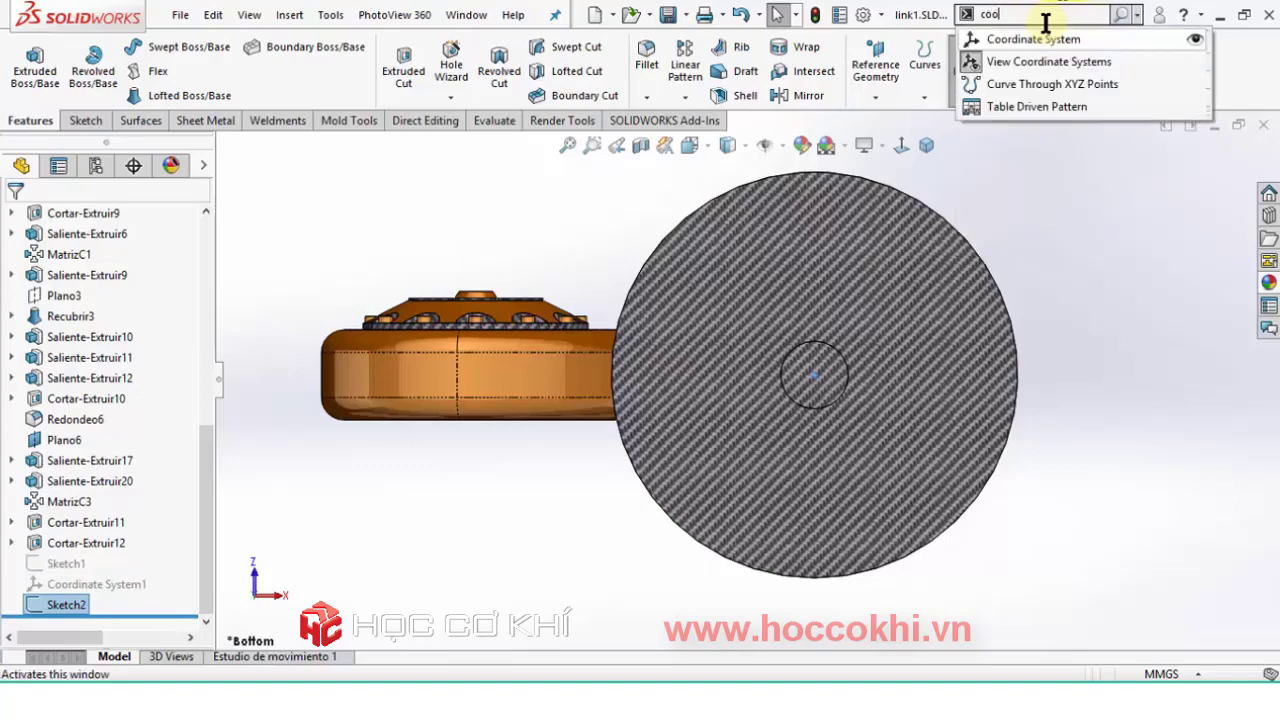
click(1052, 40)
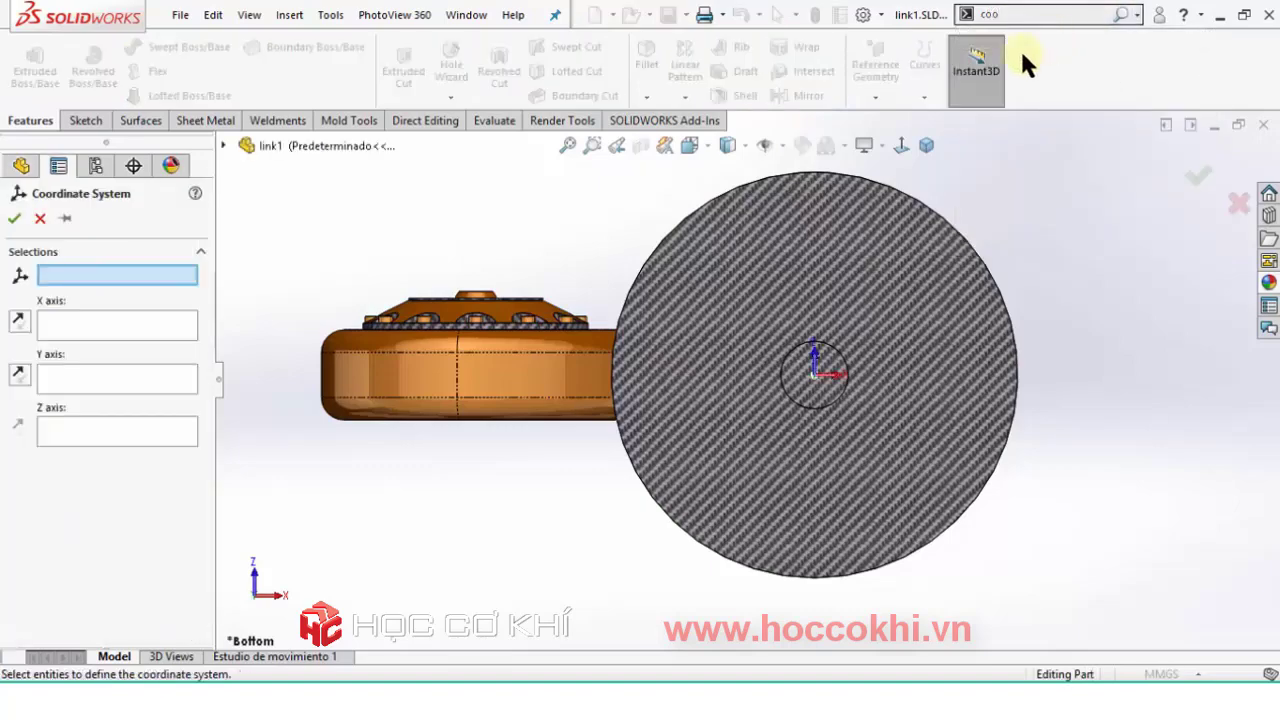
Pick the disc-centre point Point1@Sketch2 as the coordinate system origin, viewed isometrically.
scroll(795, 378, down, 2)
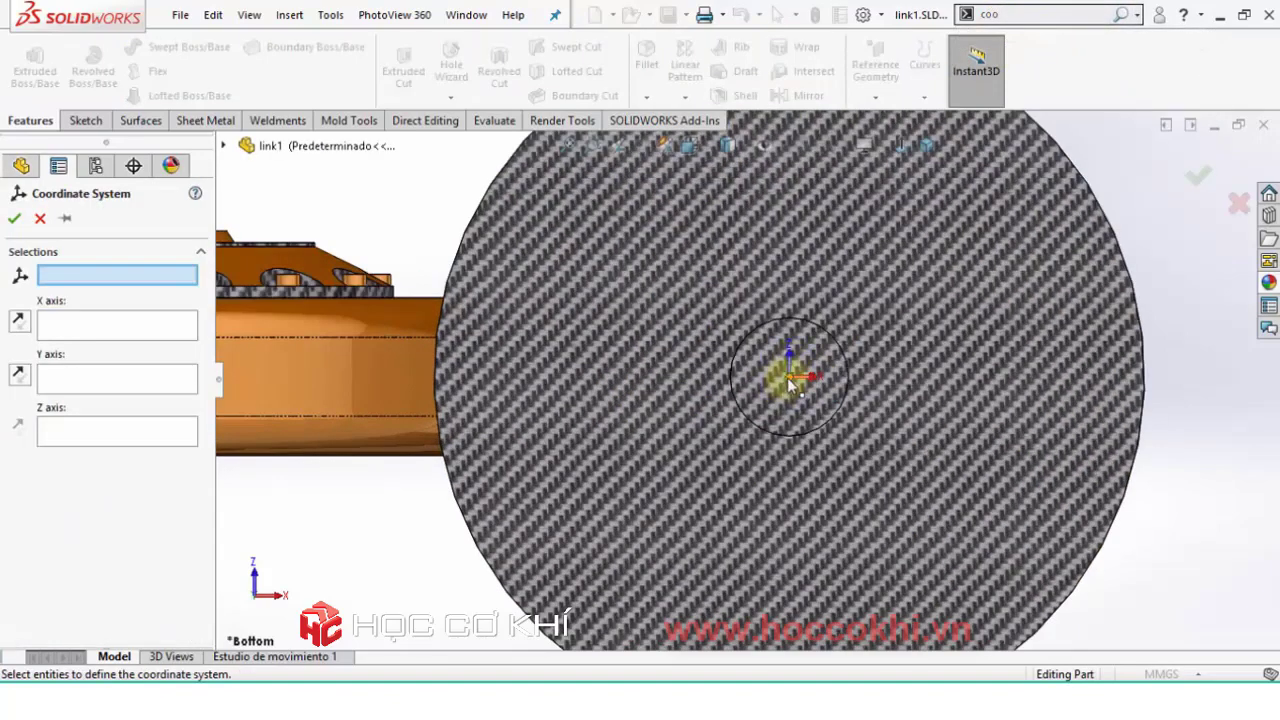
click(792, 382)
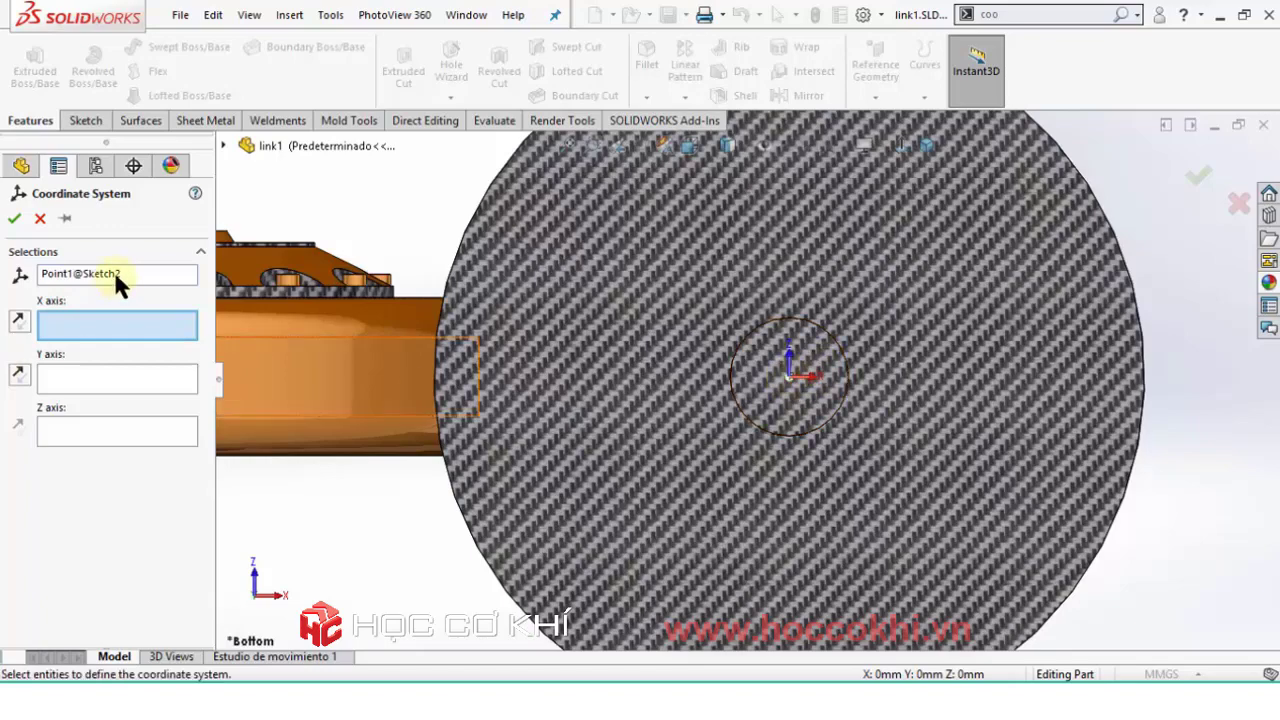
scroll(760, 312, up, 1)
scroll(818, 316, up, 1)
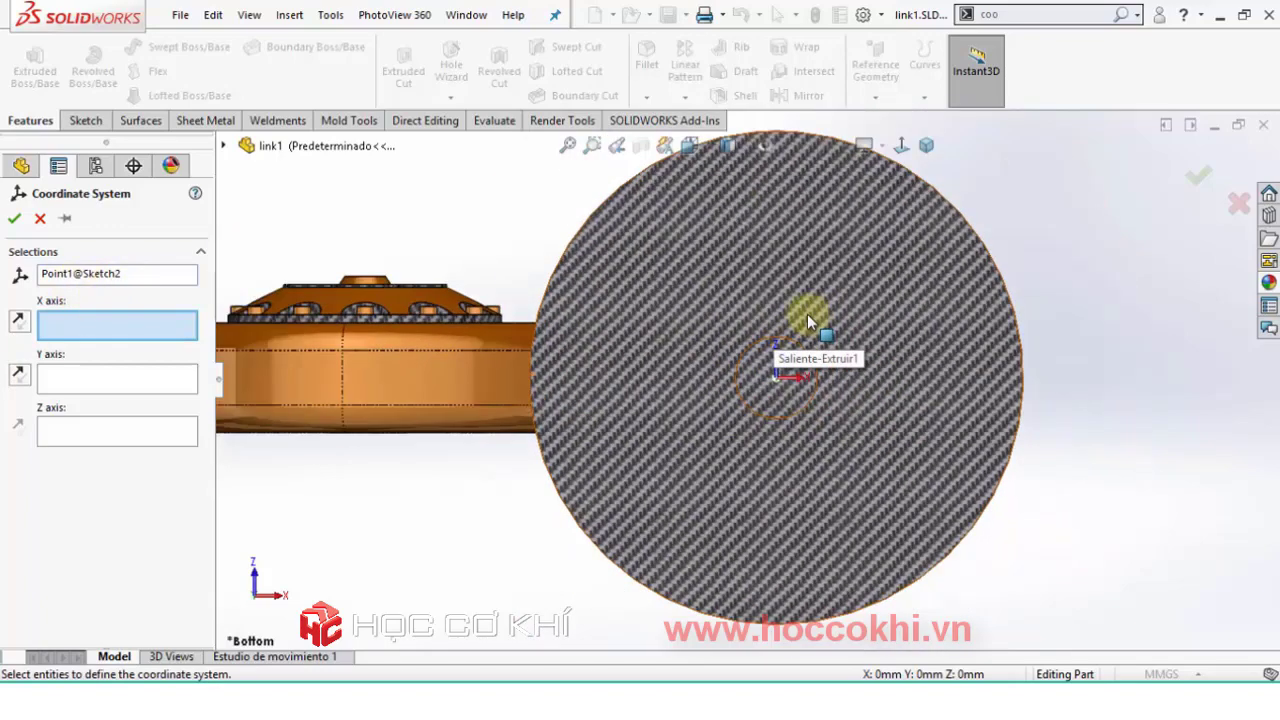
middle_drag(810, 320, 771, 374)
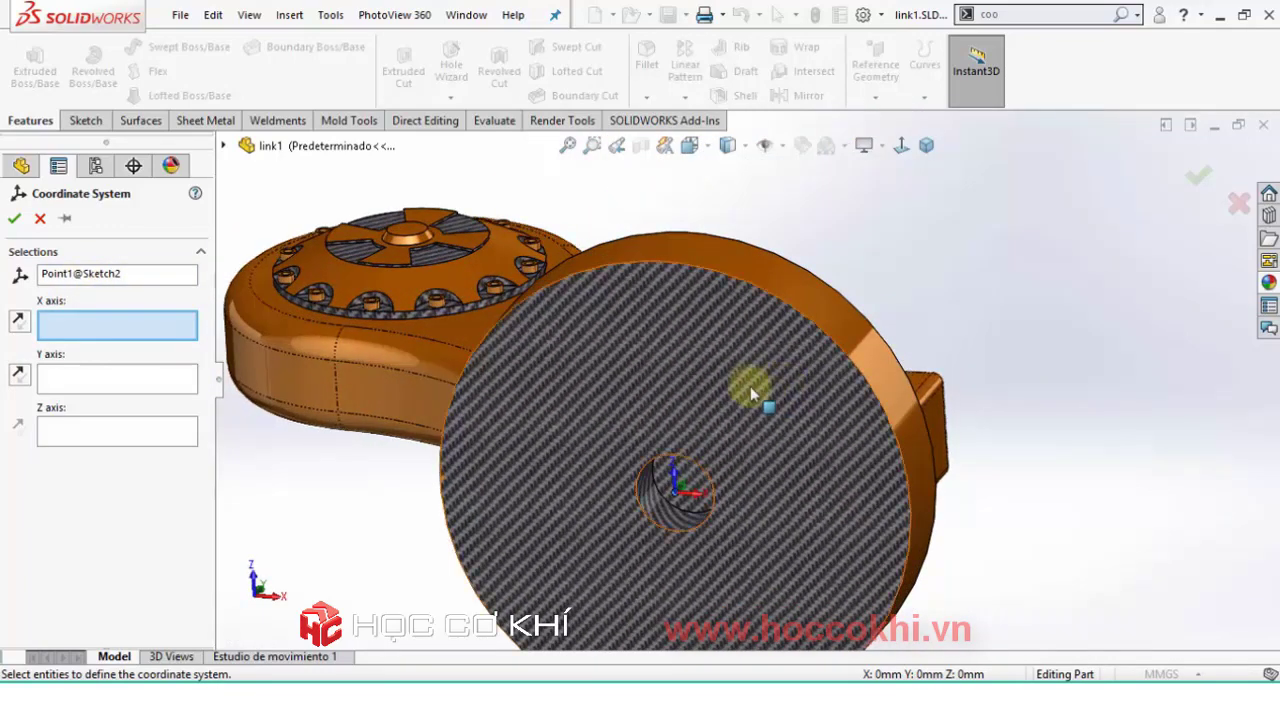
scroll(746, 380, up, 1)
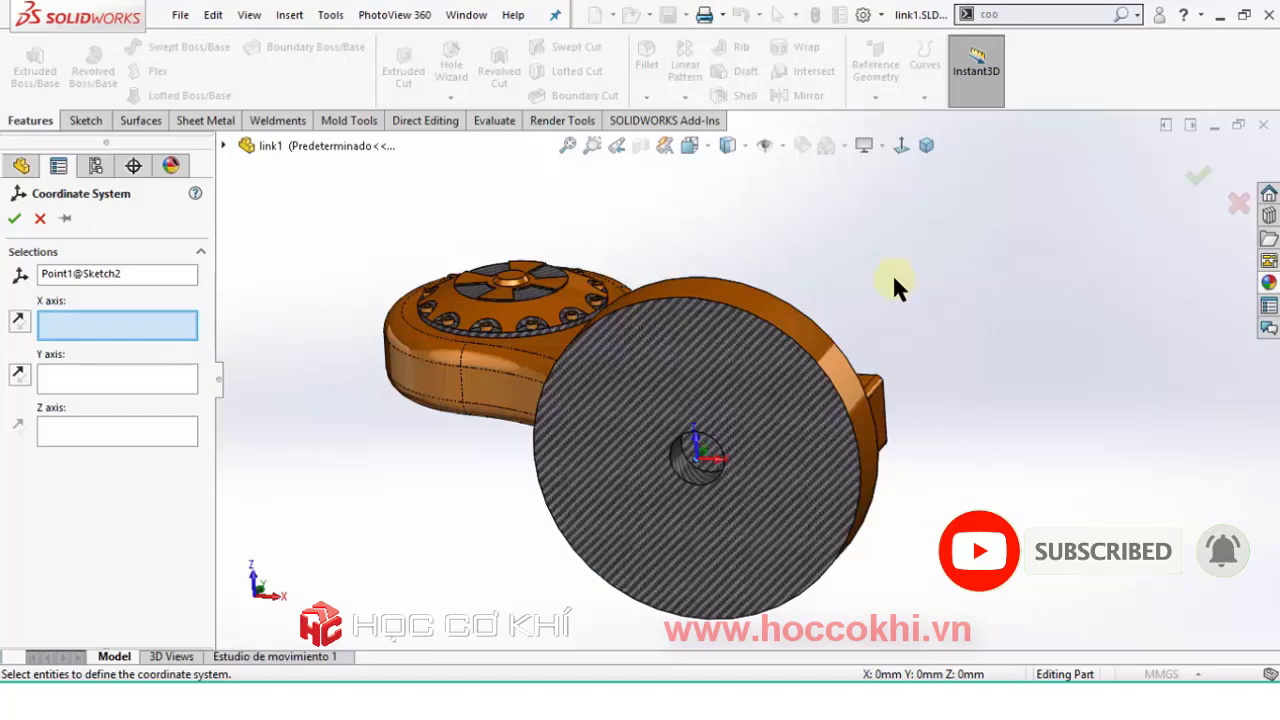
key(ctrl+7)
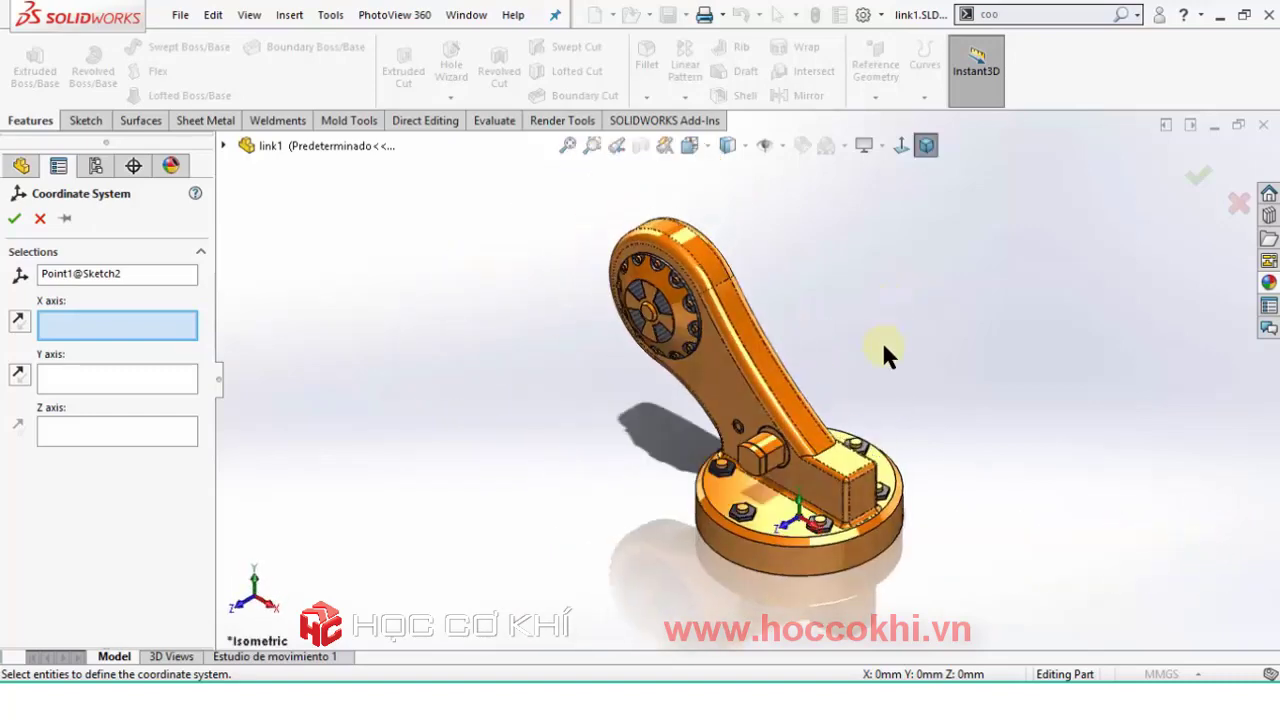
scroll(780, 516, down, 1)
scroll(778, 518, down, 1)
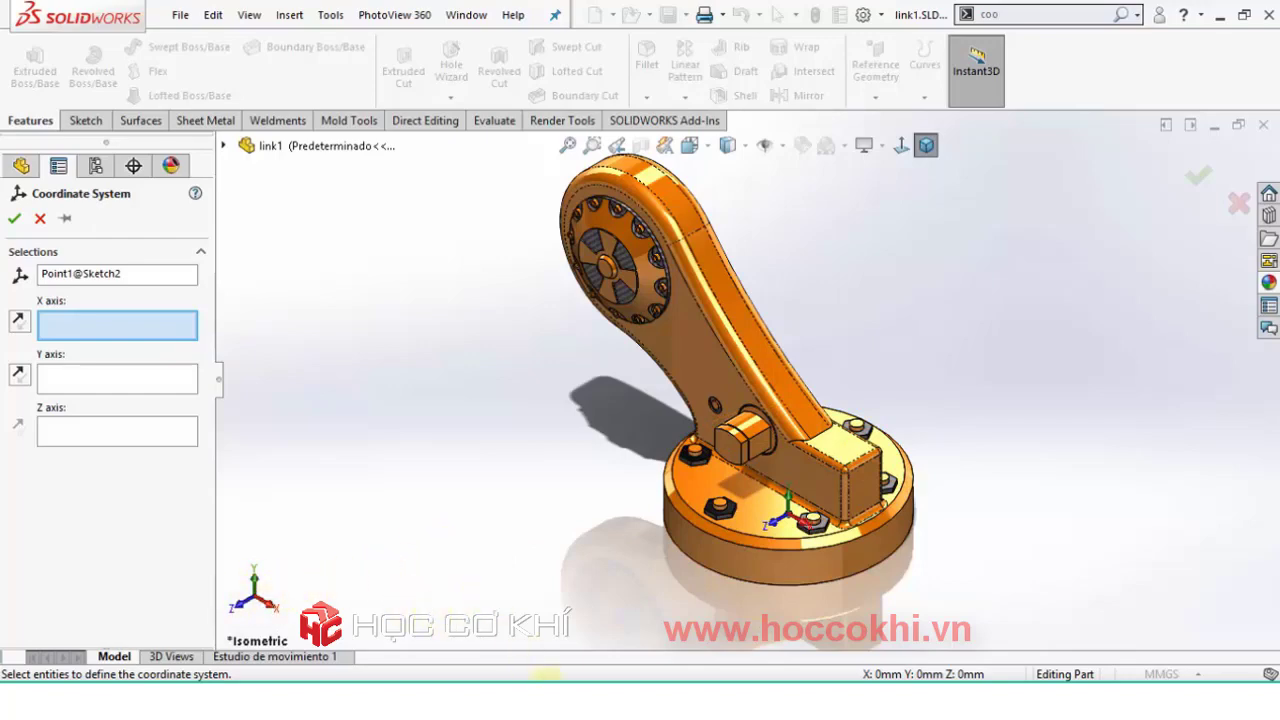
click(540, 590)
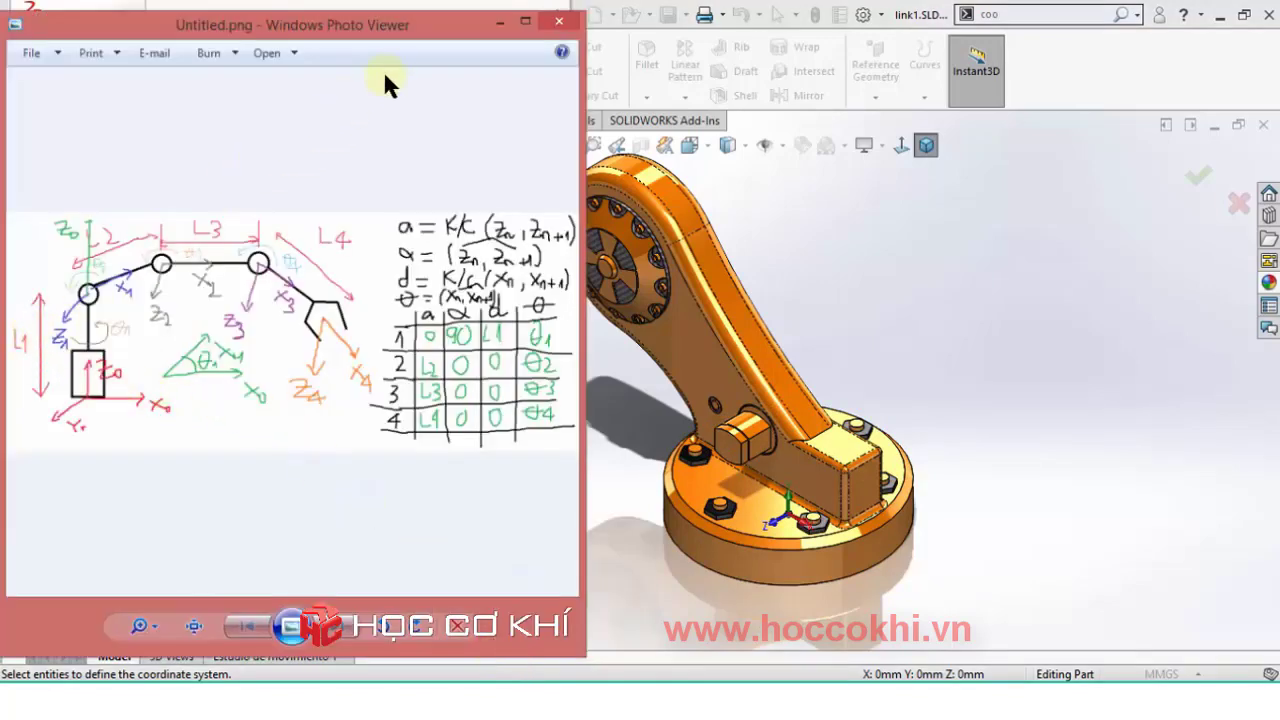
drag(391, 28, 631, 25)
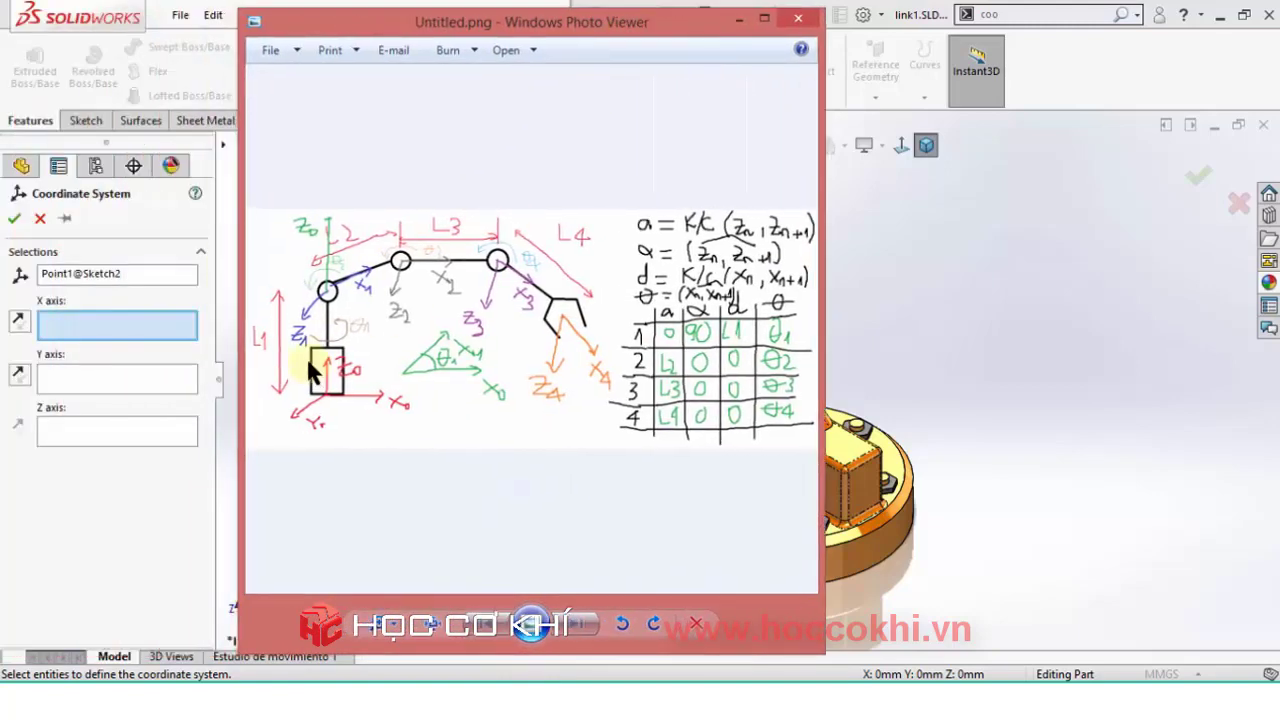
scroll(310, 372, up, 4)
scroll(444, 330, down, 1)
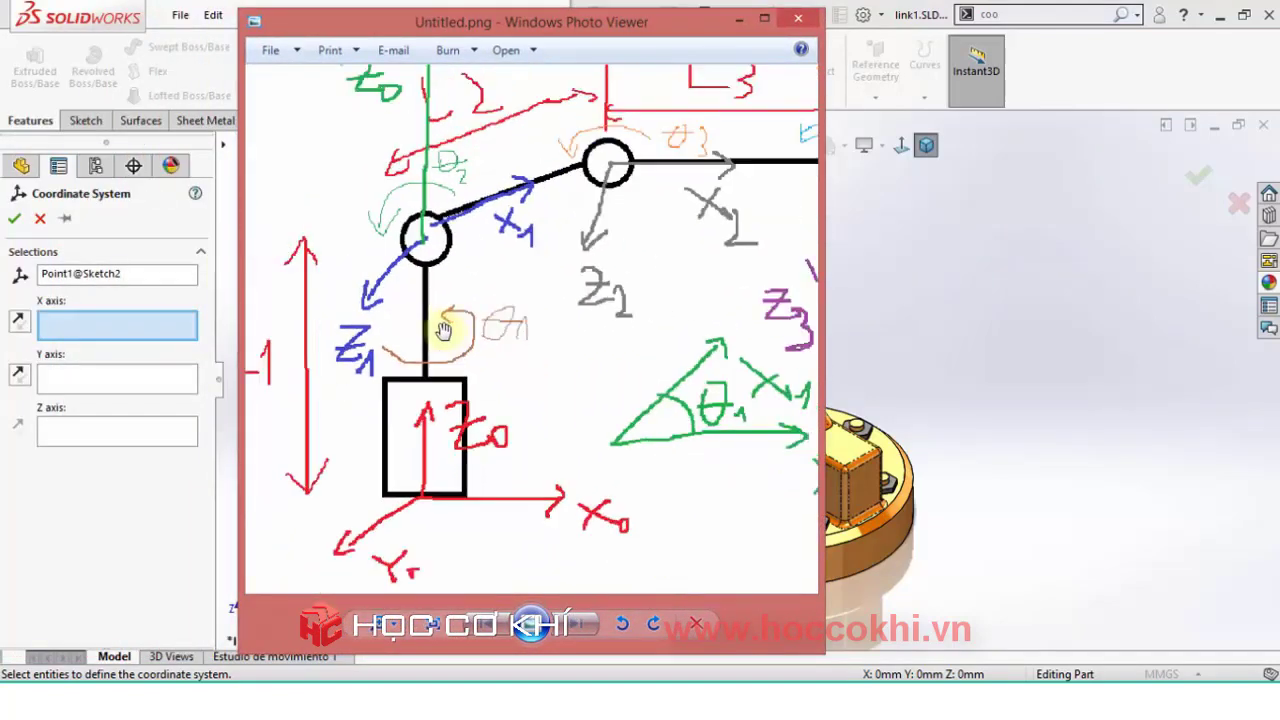
scroll(444, 330, down, 1)
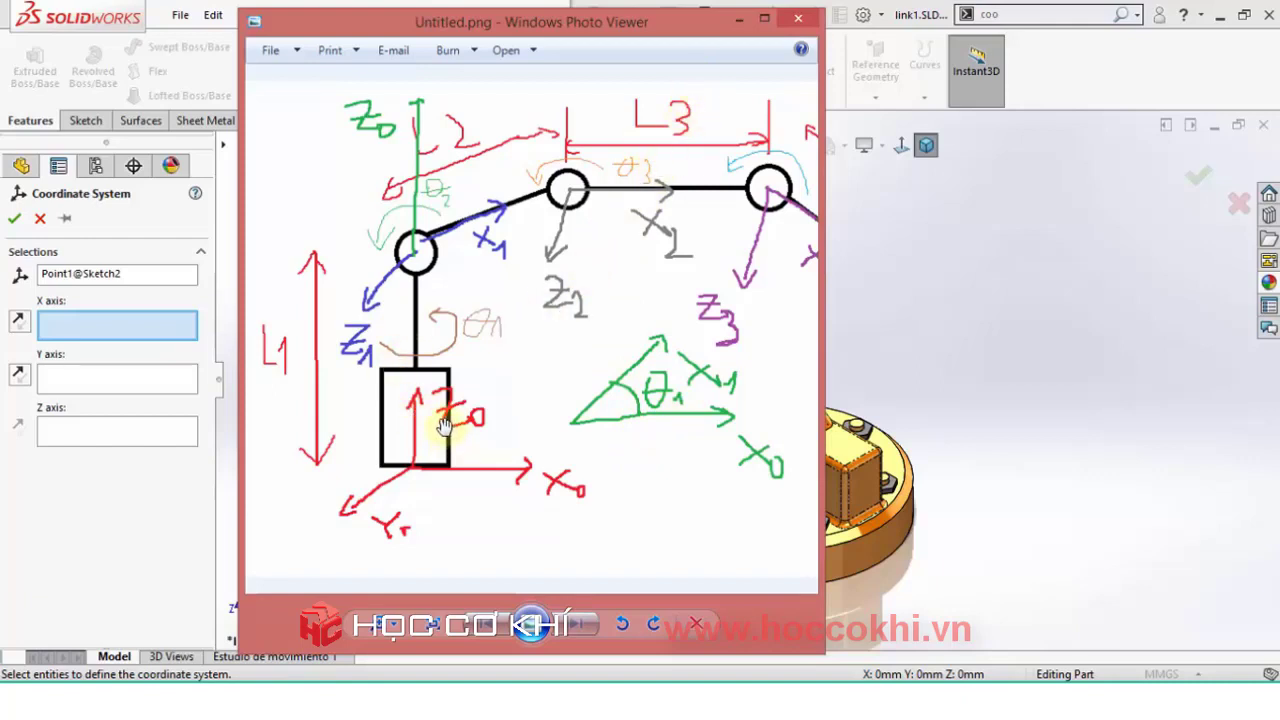
click(739, 22)
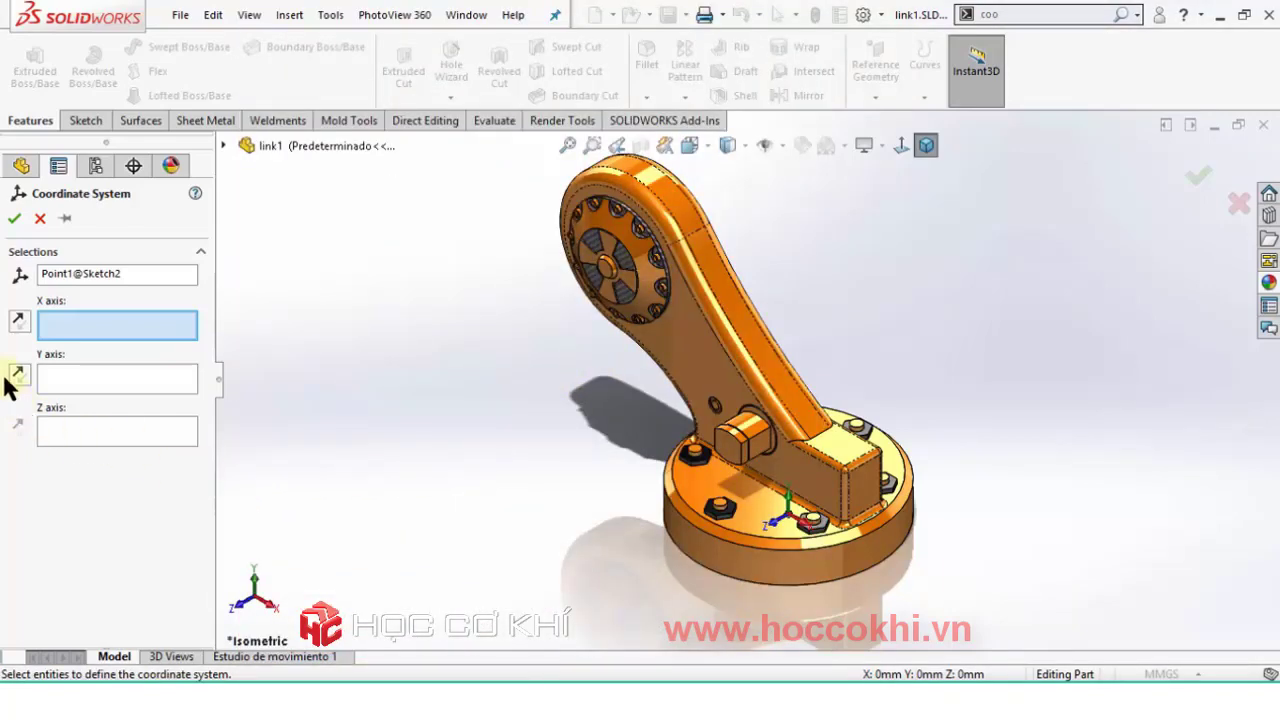
Assign the boss's vertical edge as the coordinate system's Z axis.
click(105, 431)
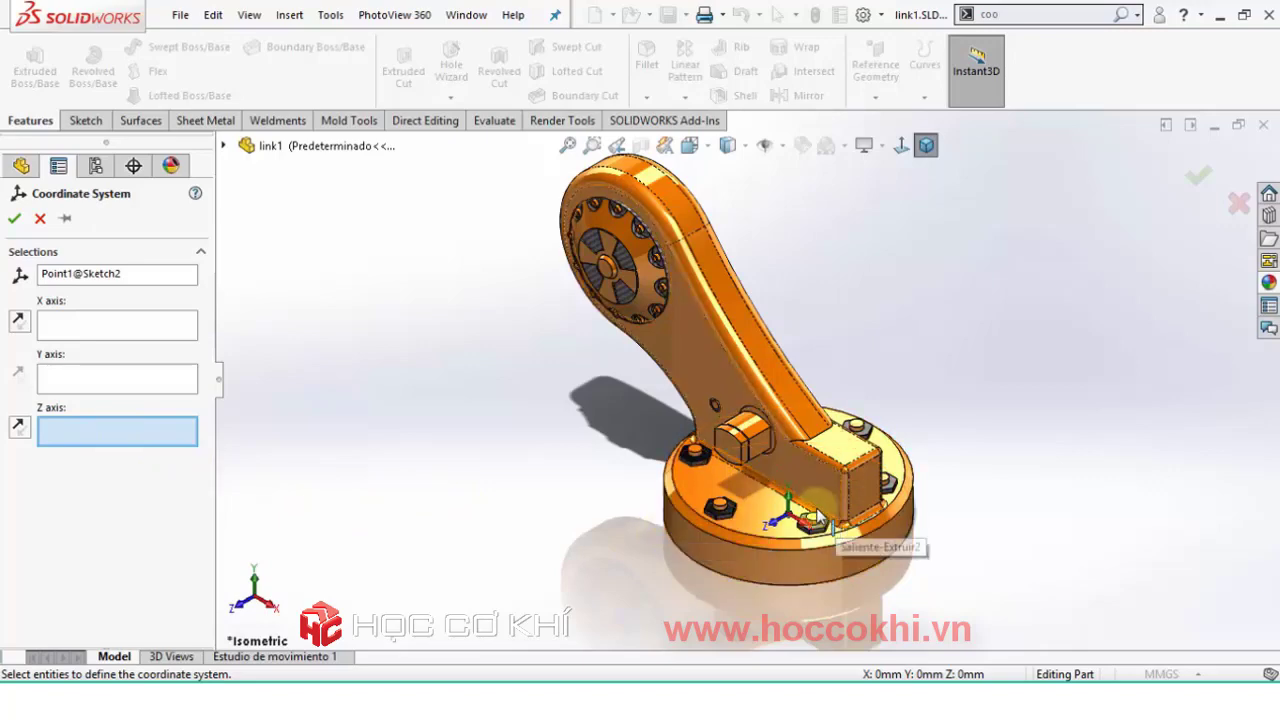
scroll(800, 515, down, 1)
scroll(800, 513, down, 2)
scroll(800, 505, down, 2)
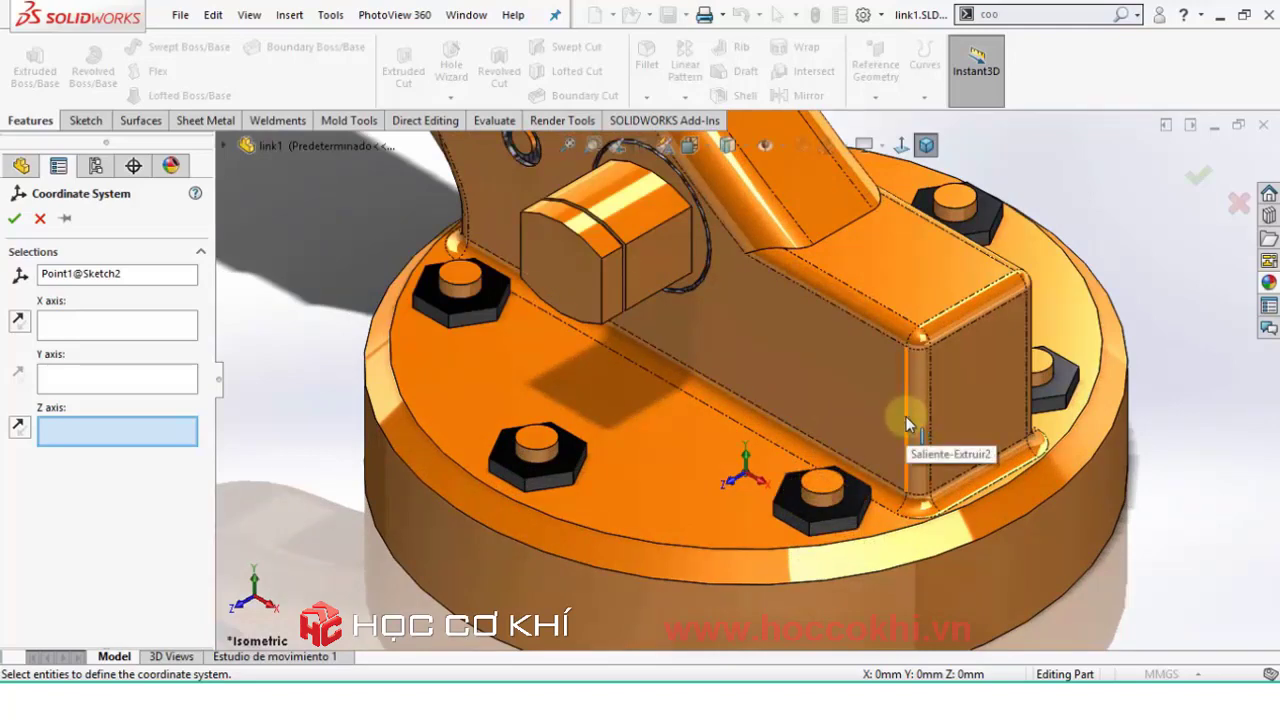
click(905, 416)
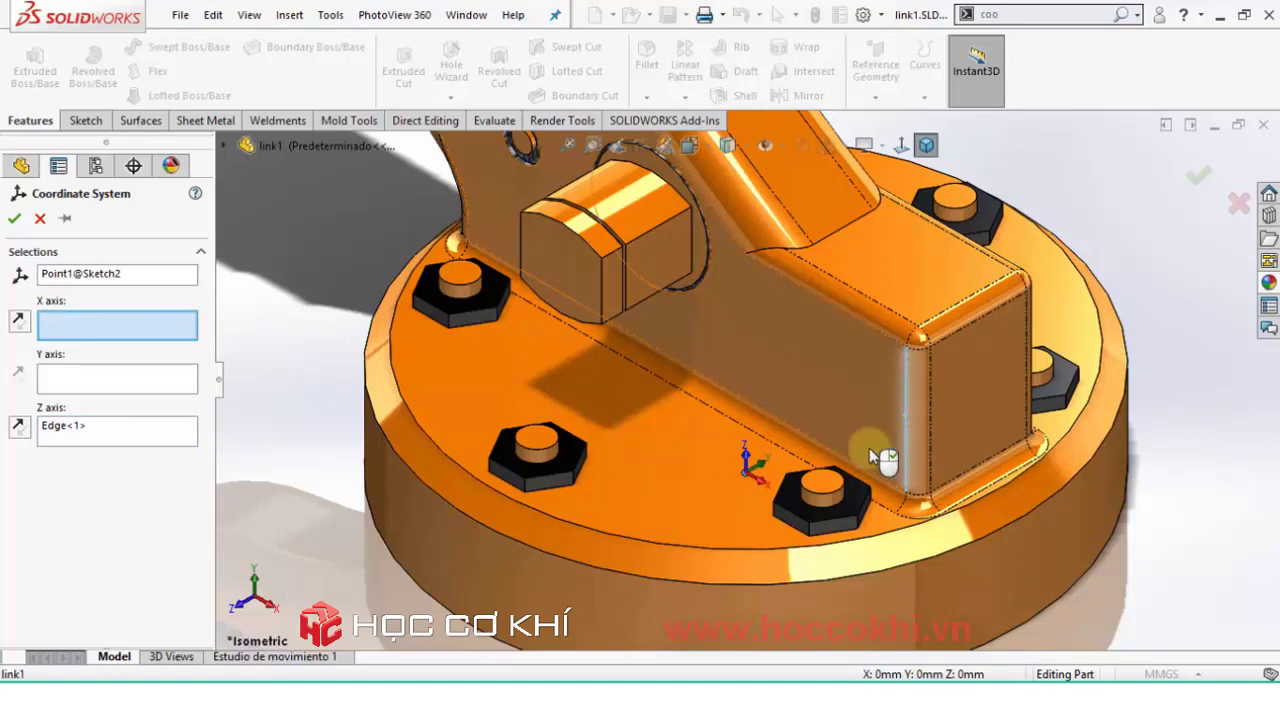
scroll(761, 469, down, 3)
scroll(670, 407, down, 2)
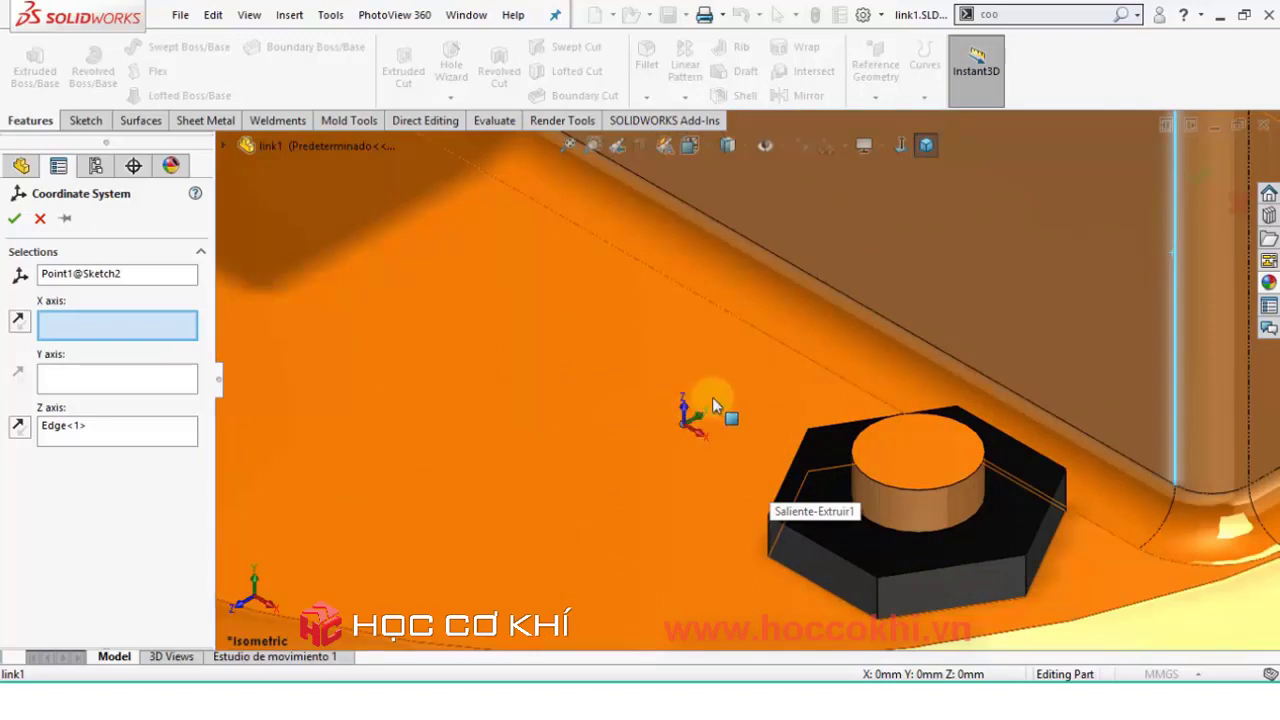
key(super+plus)
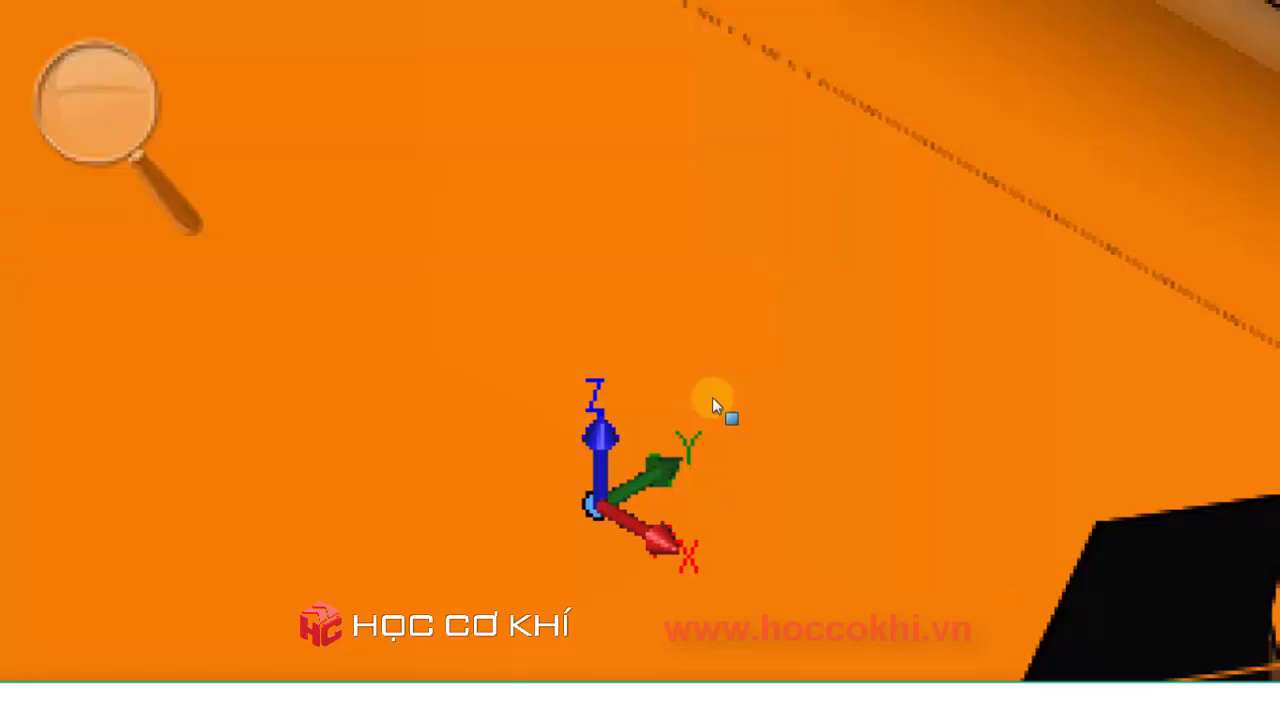
key(super+minus)
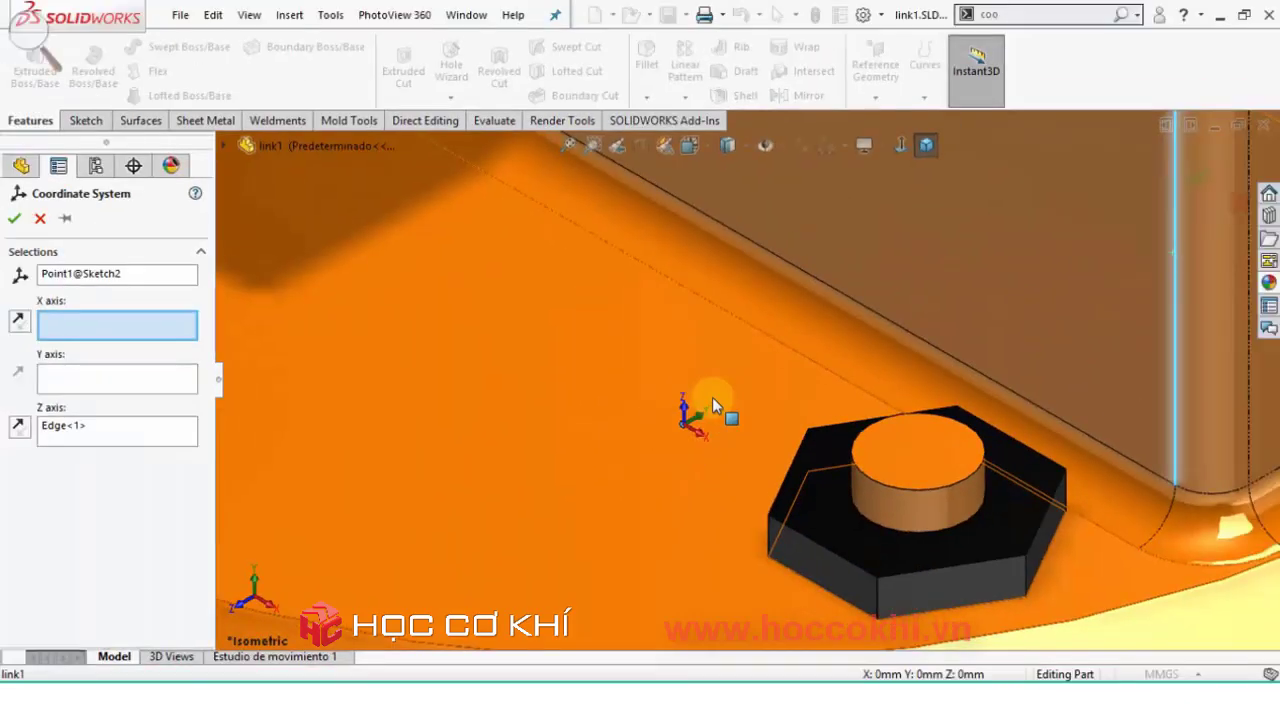
Assign the boss's long base edge as the X axis.
scroll(790, 375, up, 2)
scroll(840, 362, up, 2)
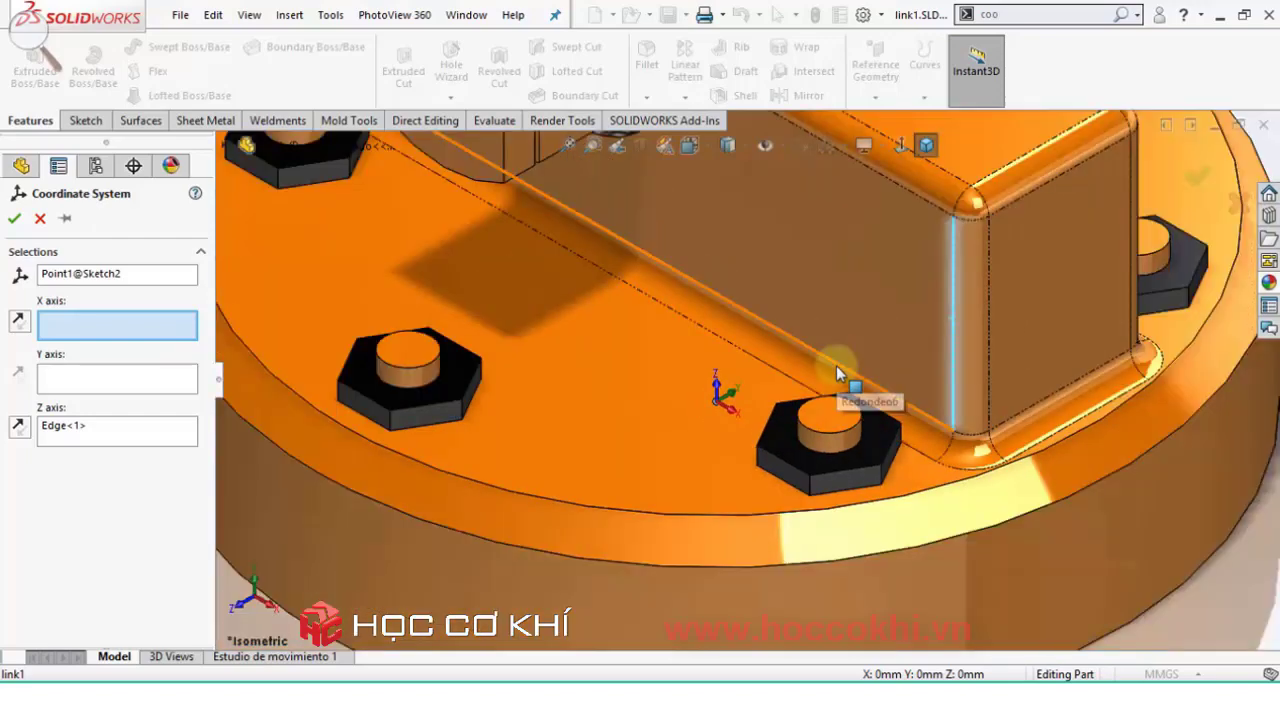
scroll(838, 372, up, 2)
scroll(838, 372, up, 2)
scroll(500, 468, up, 2)
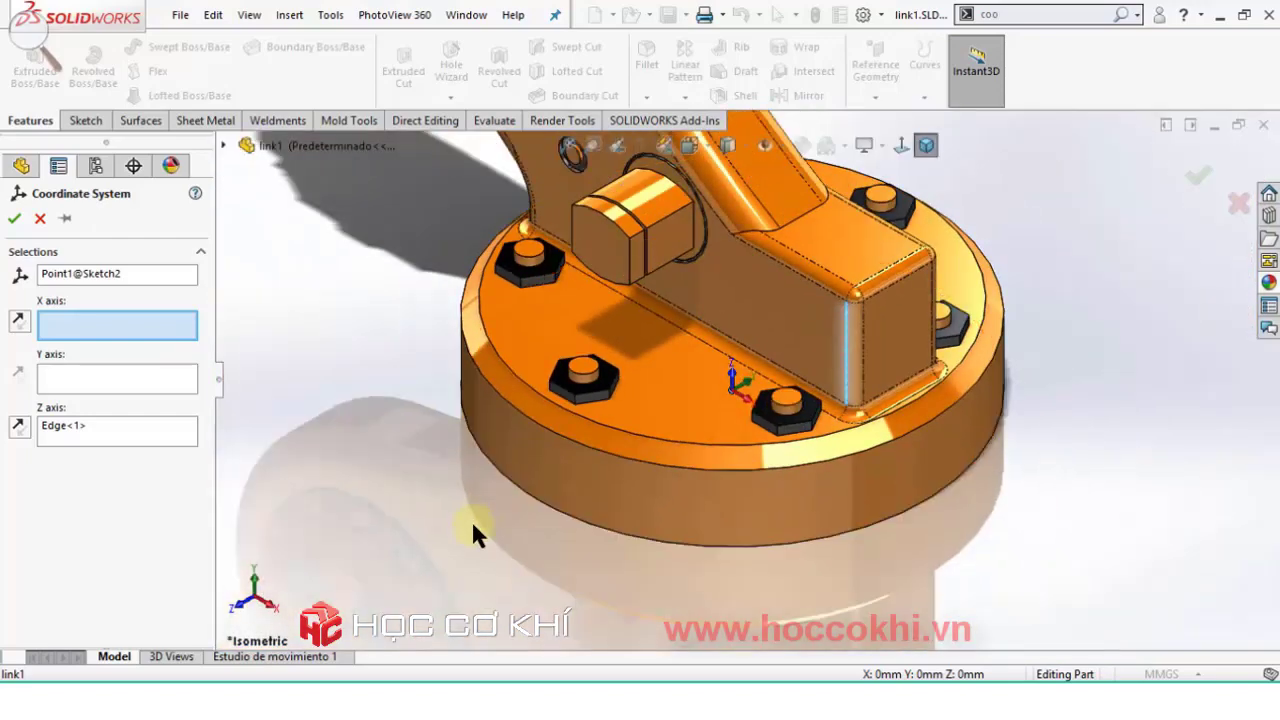
scroll(780, 486, up, 2)
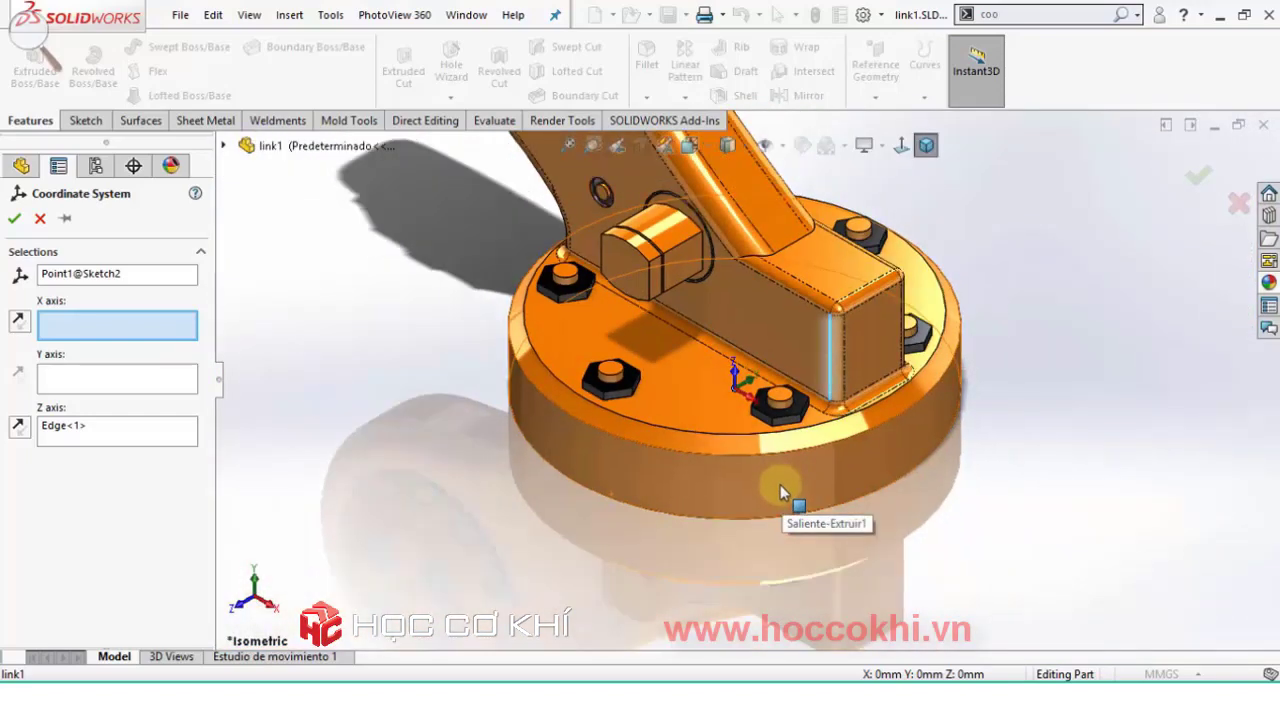
scroll(780, 486, up, 2)
scroll(780, 490, up, 2)
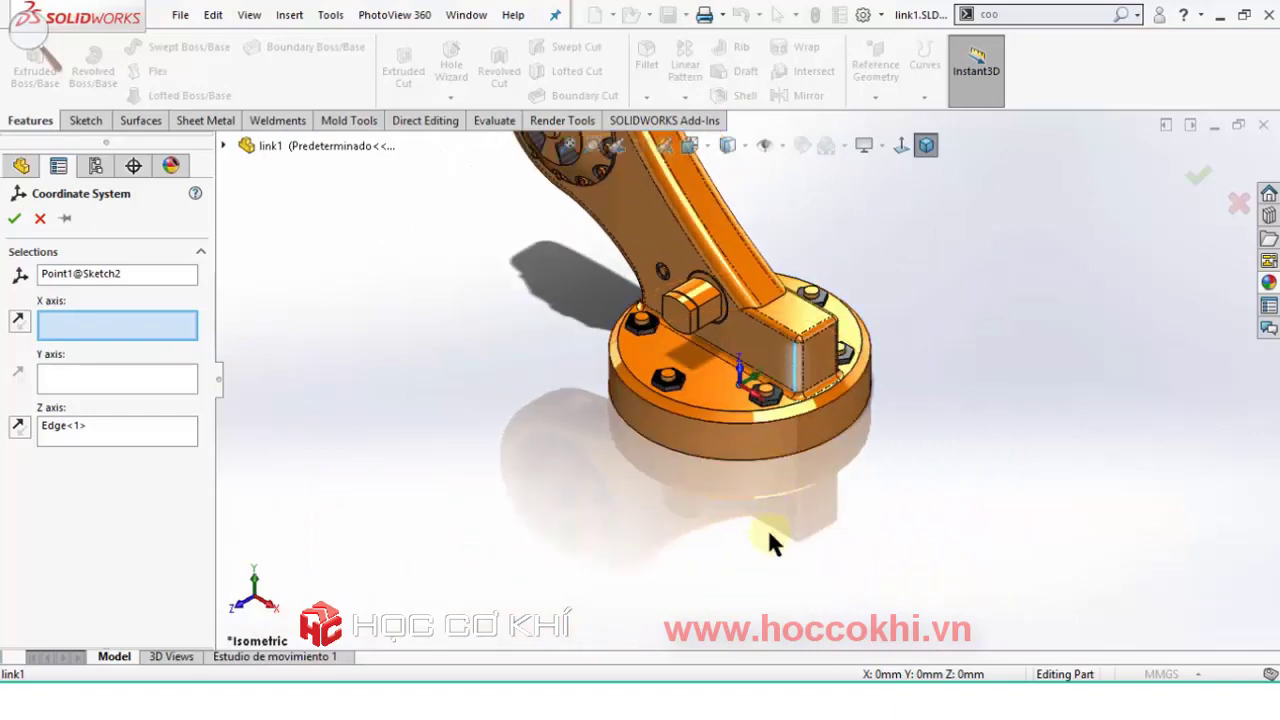
scroll(781, 537, up, 2)
scroll(781, 537, up, 2)
scroll(734, 440, down, 2)
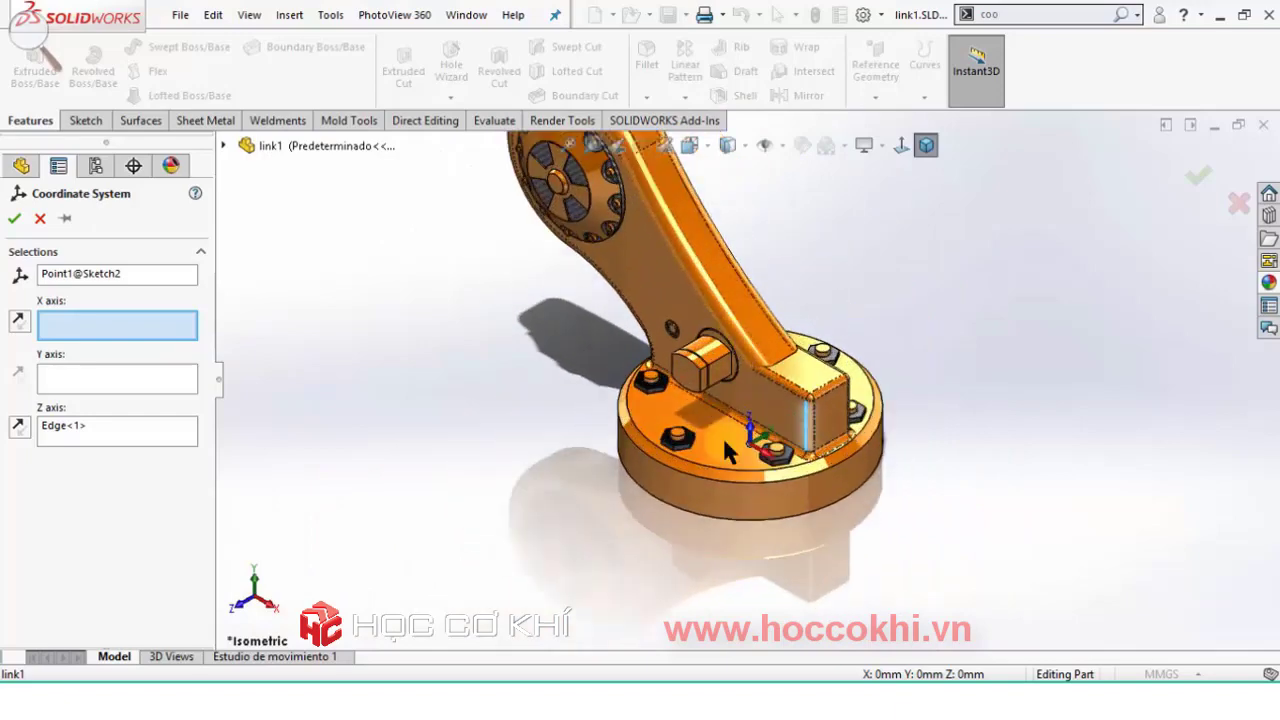
scroll(760, 485, down, 2)
scroll(763, 470, down, 2)
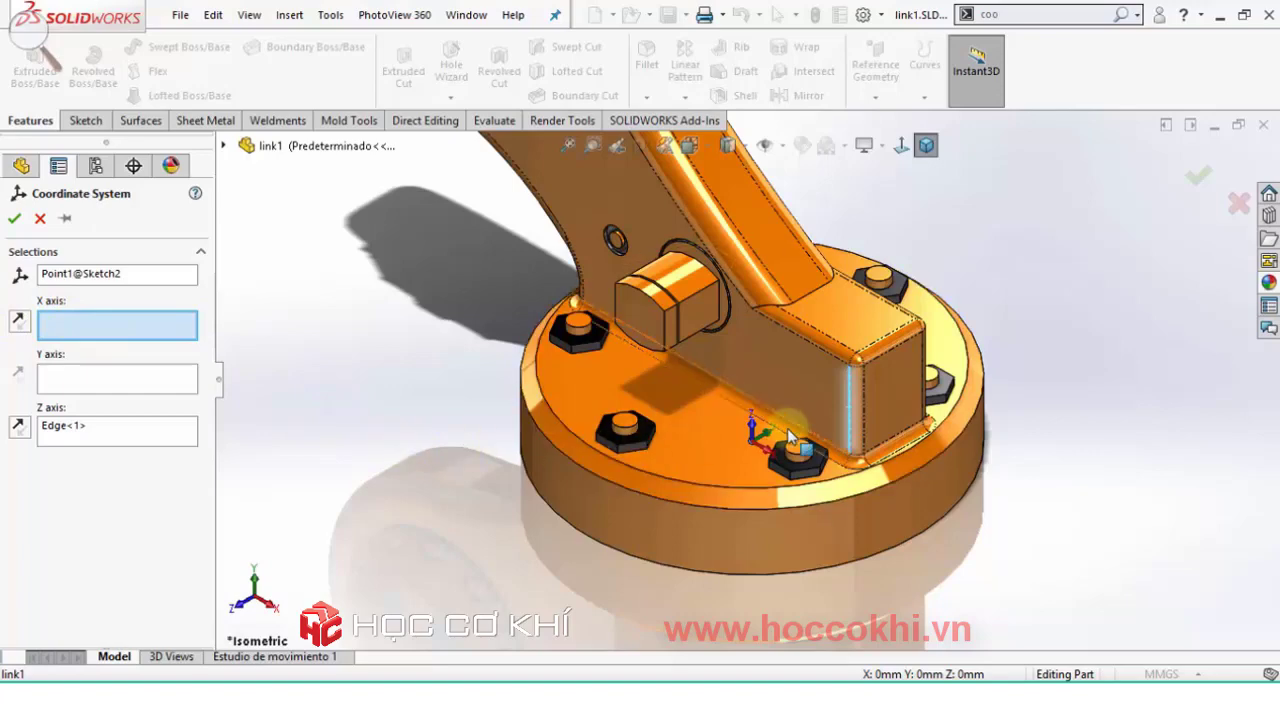
scroll(790, 437, down, 3)
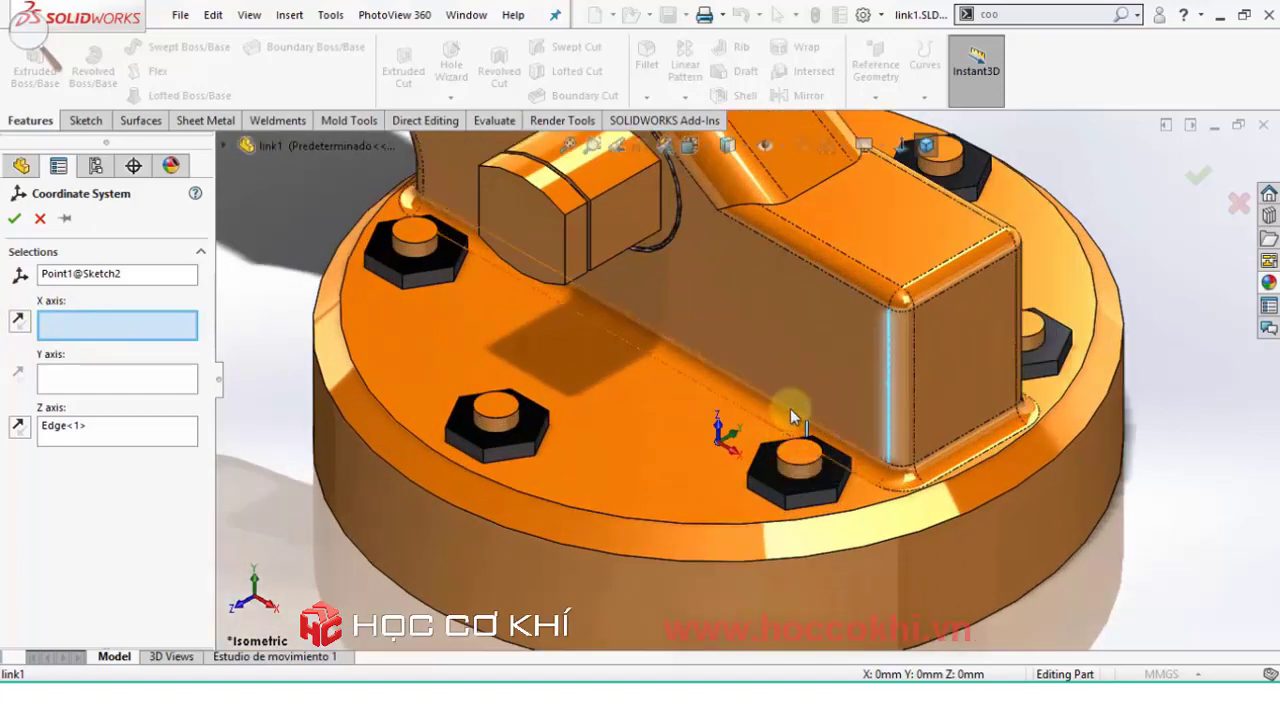
click(795, 414)
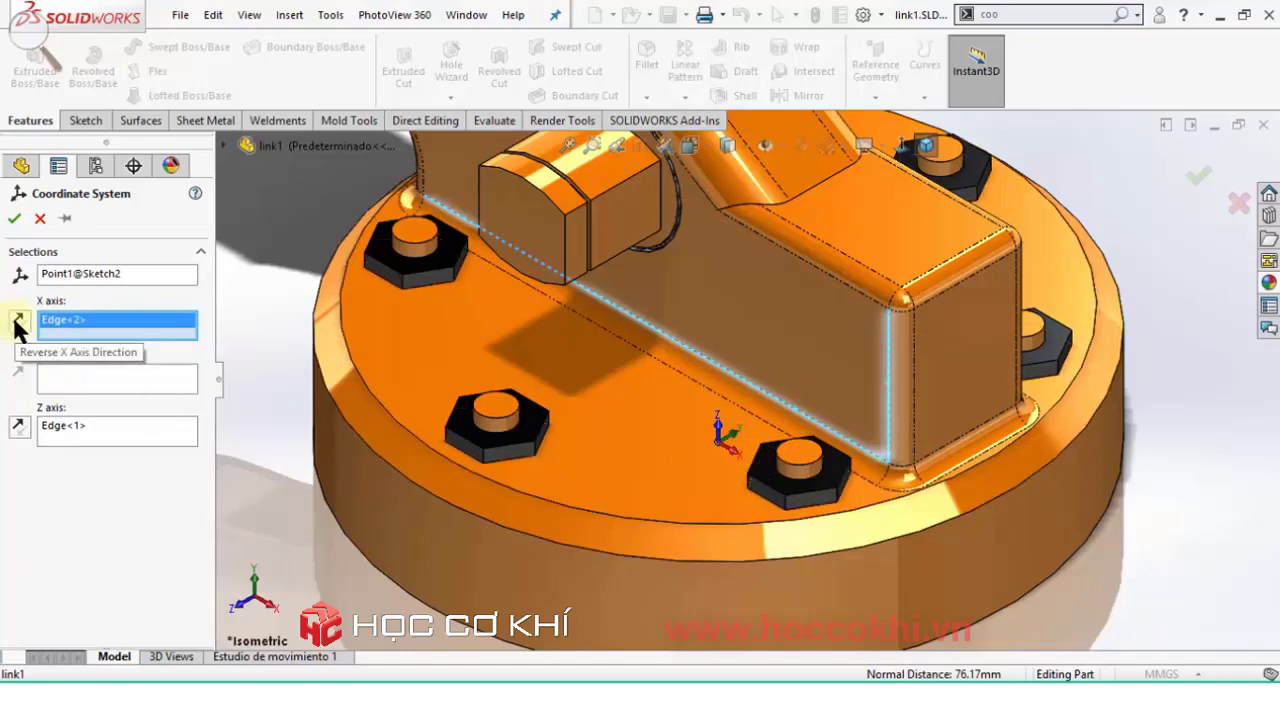
Reverse the X axis direction and create Coordinate System2.
click(17, 324)
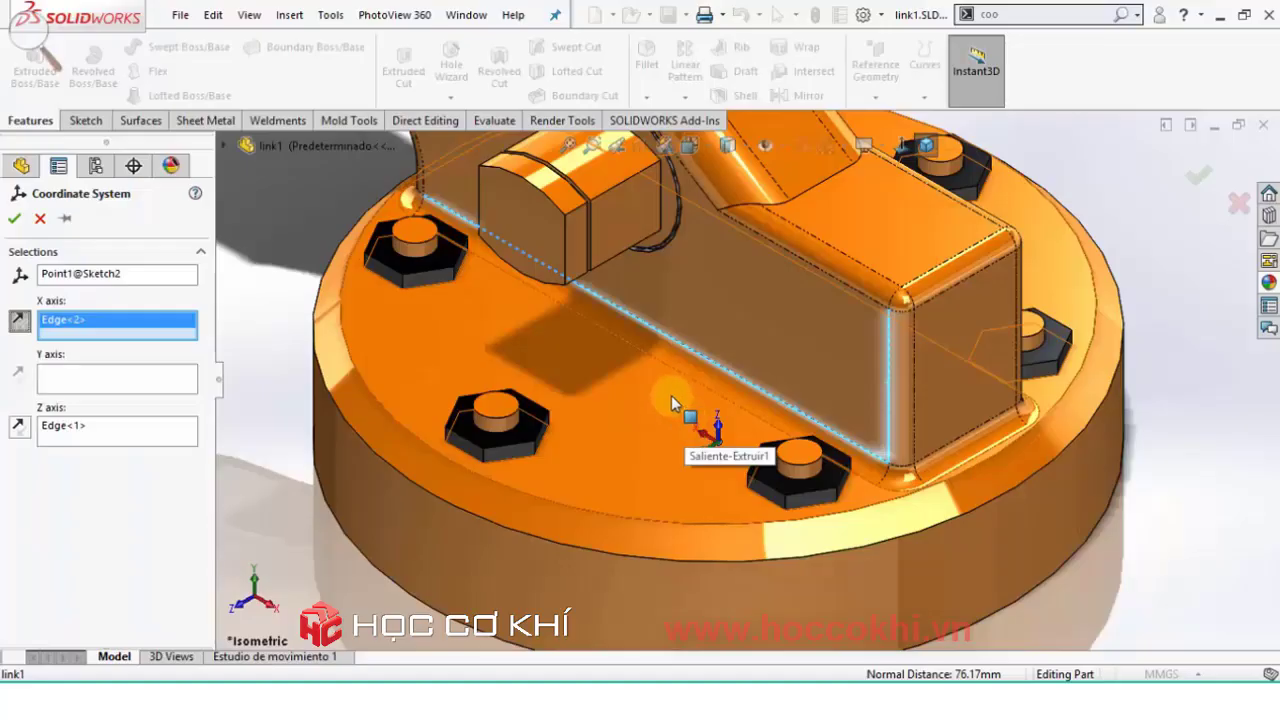
scroll(700, 385, up, 5)
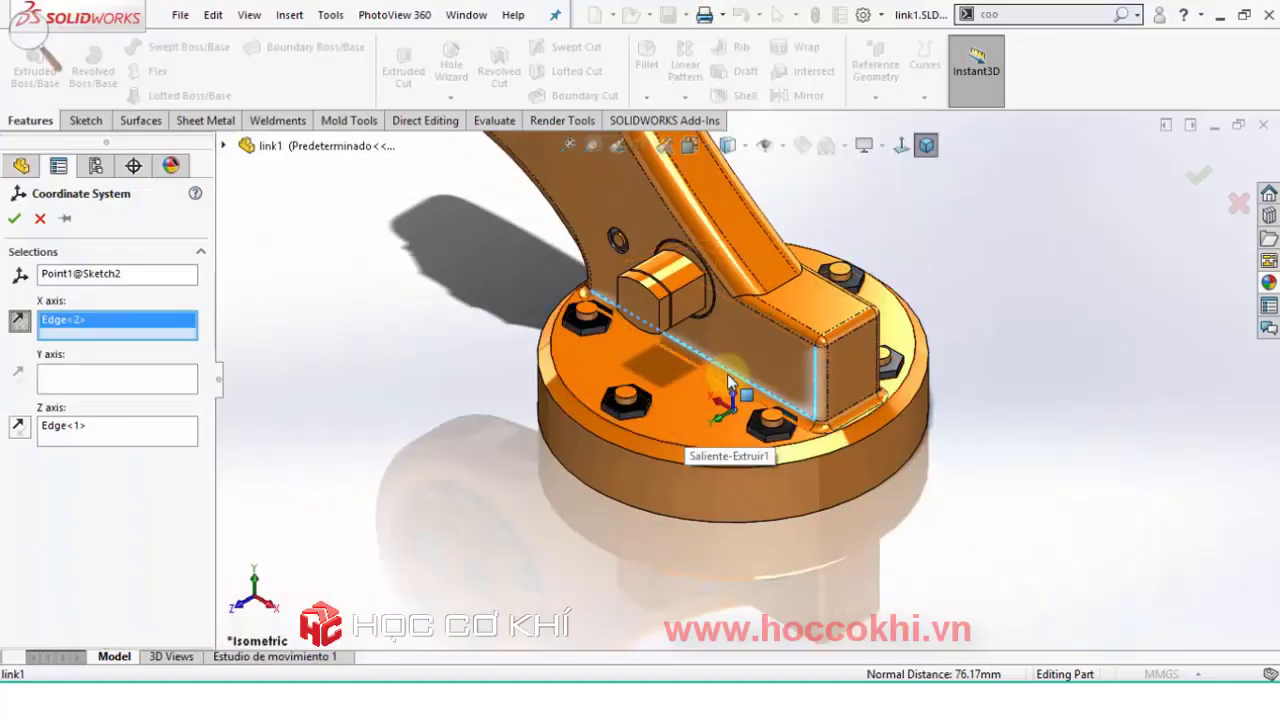
scroll(727, 374, up, 3)
scroll(741, 390, down, 2)
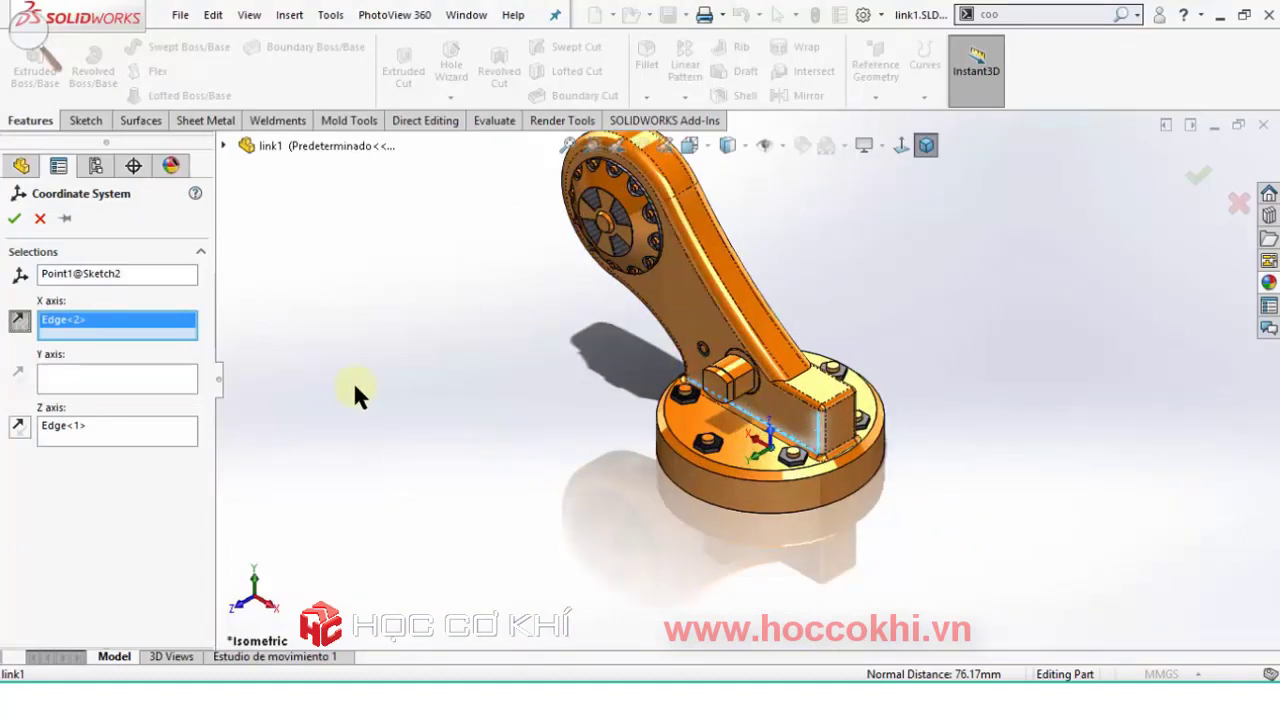
click(13, 220)
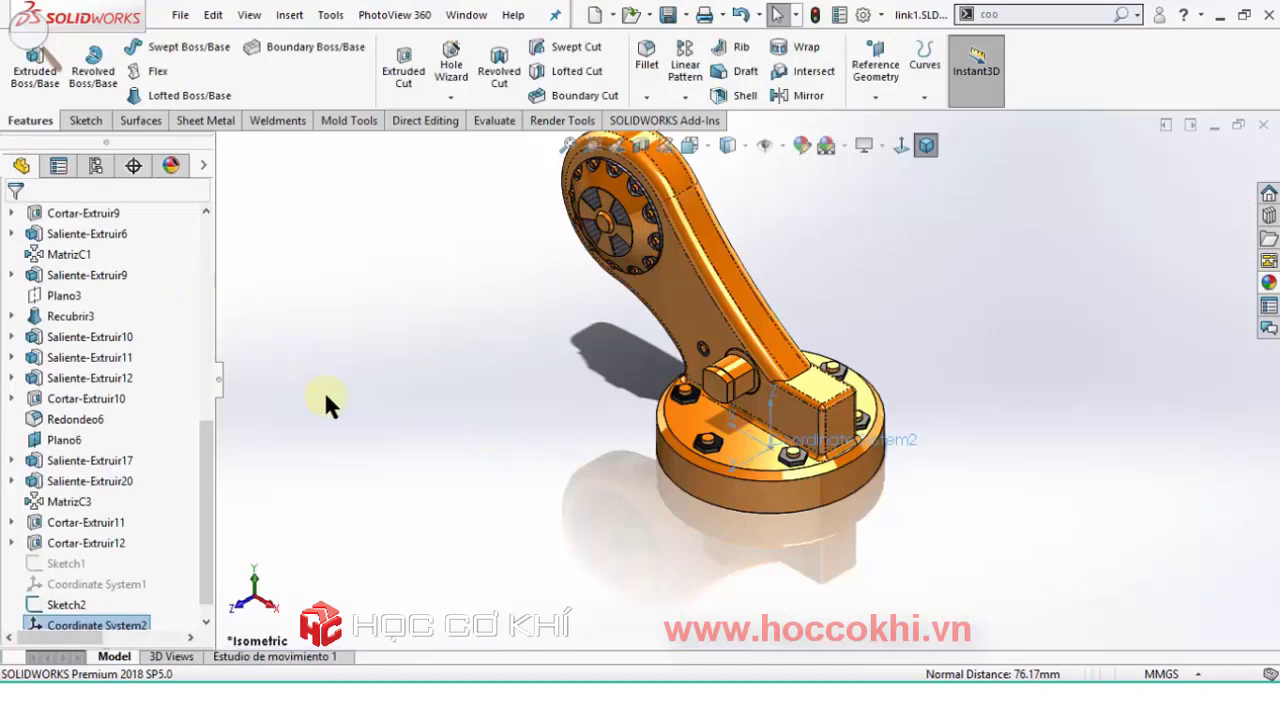
scroll(790, 450, down, 2)
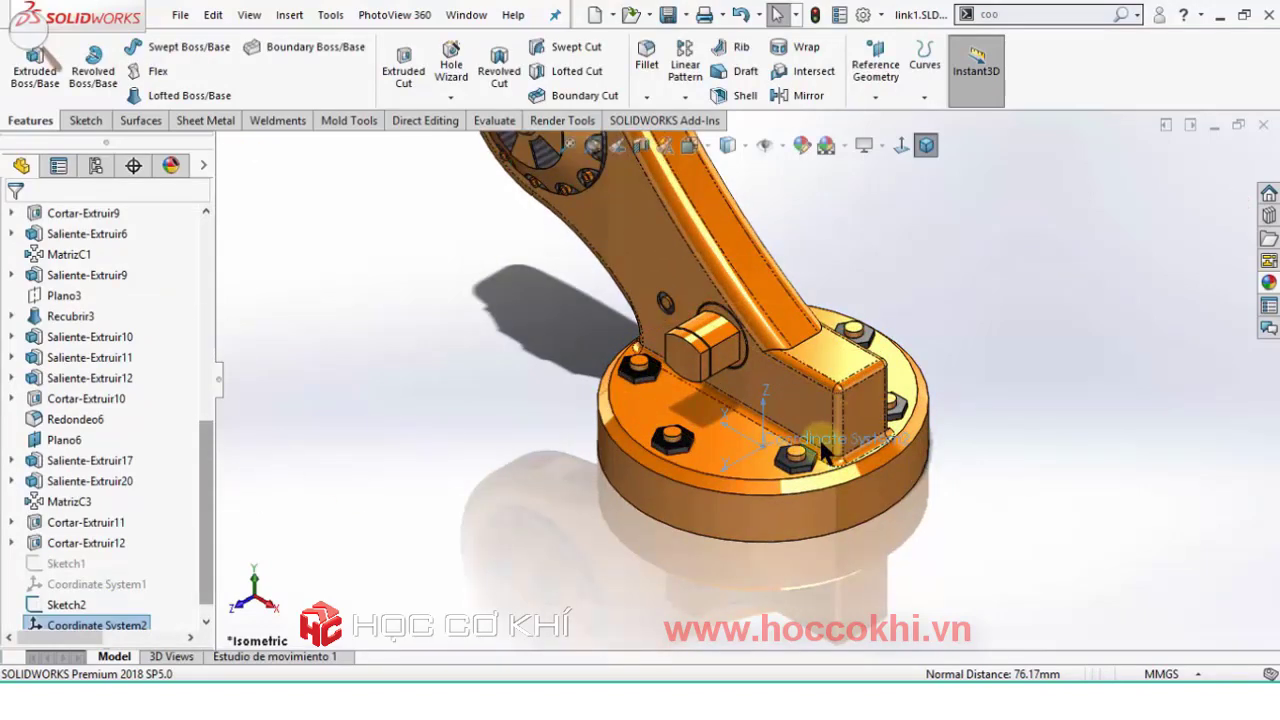
scroll(800, 432, down, 1)
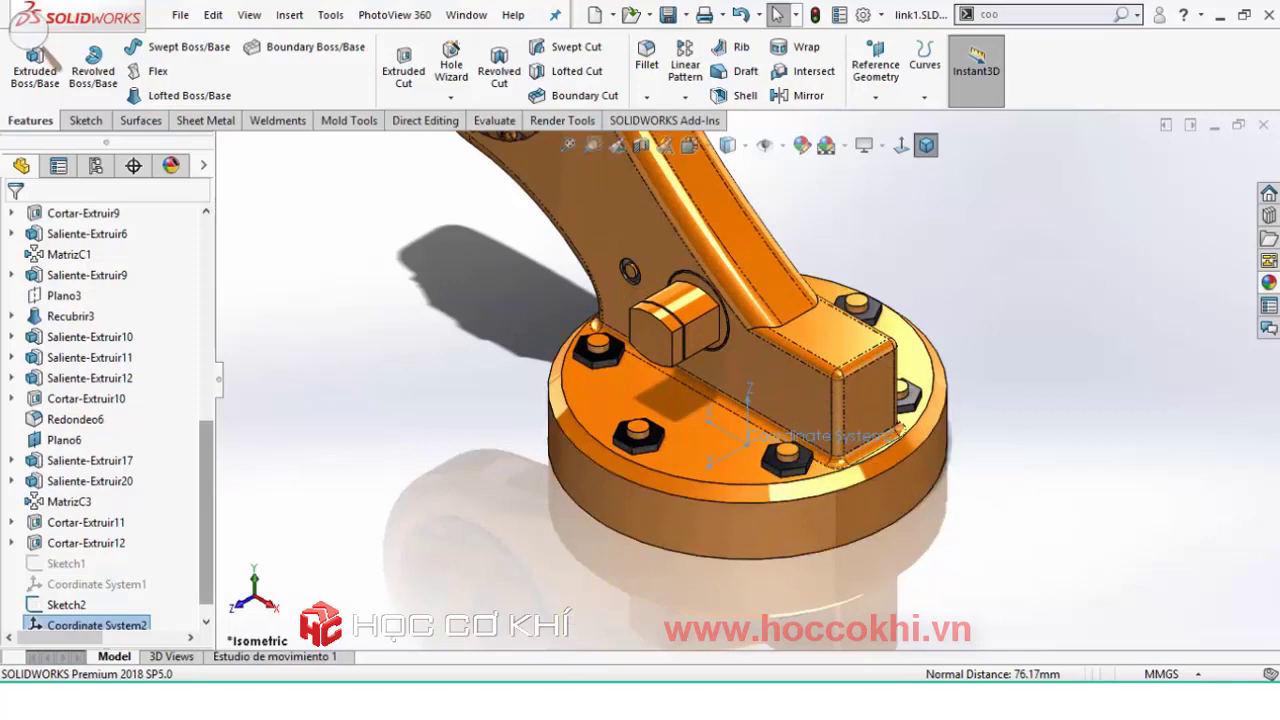
click(540, 590)
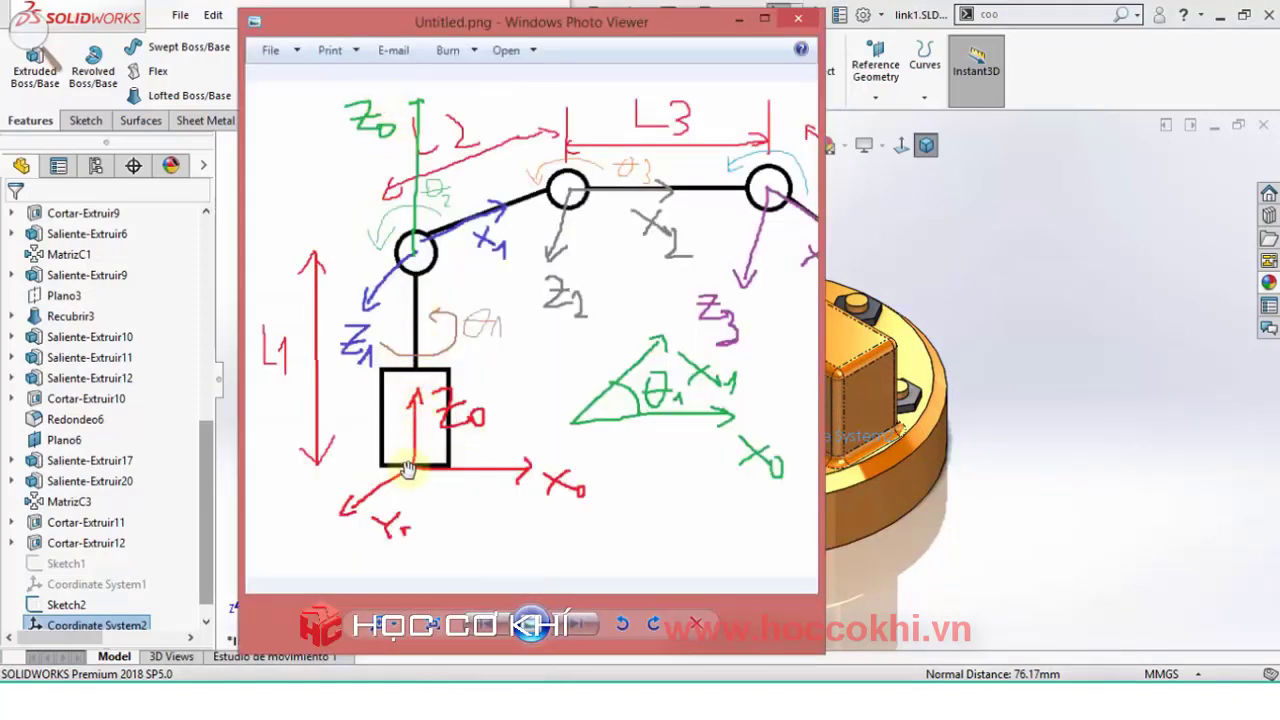
drag(462, 325, 397, 256)
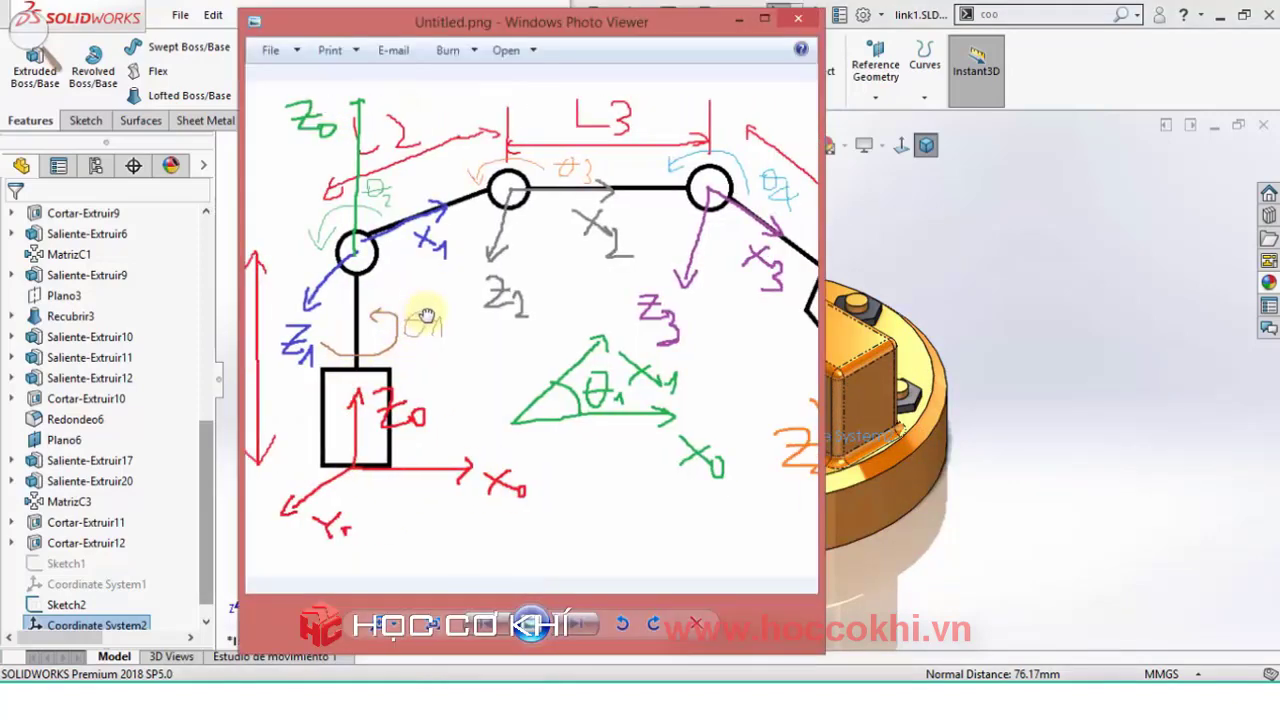
drag(815, 168, 703, 165)
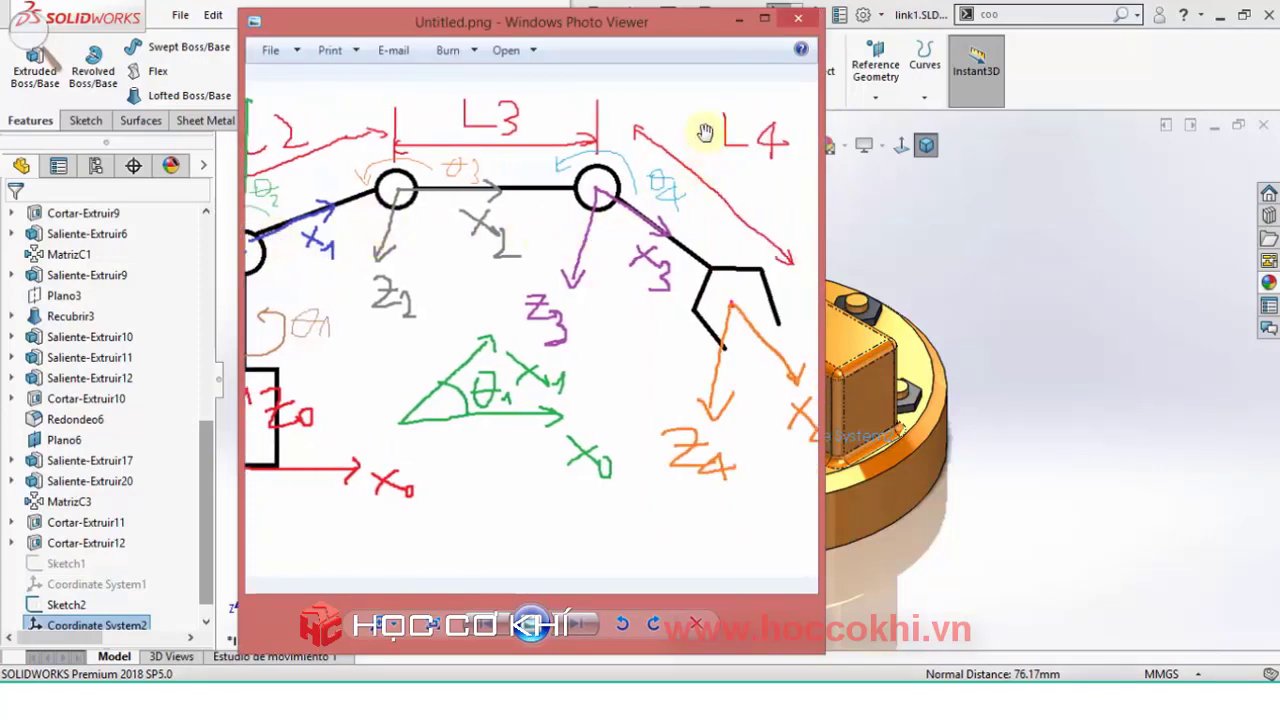
click(739, 21)
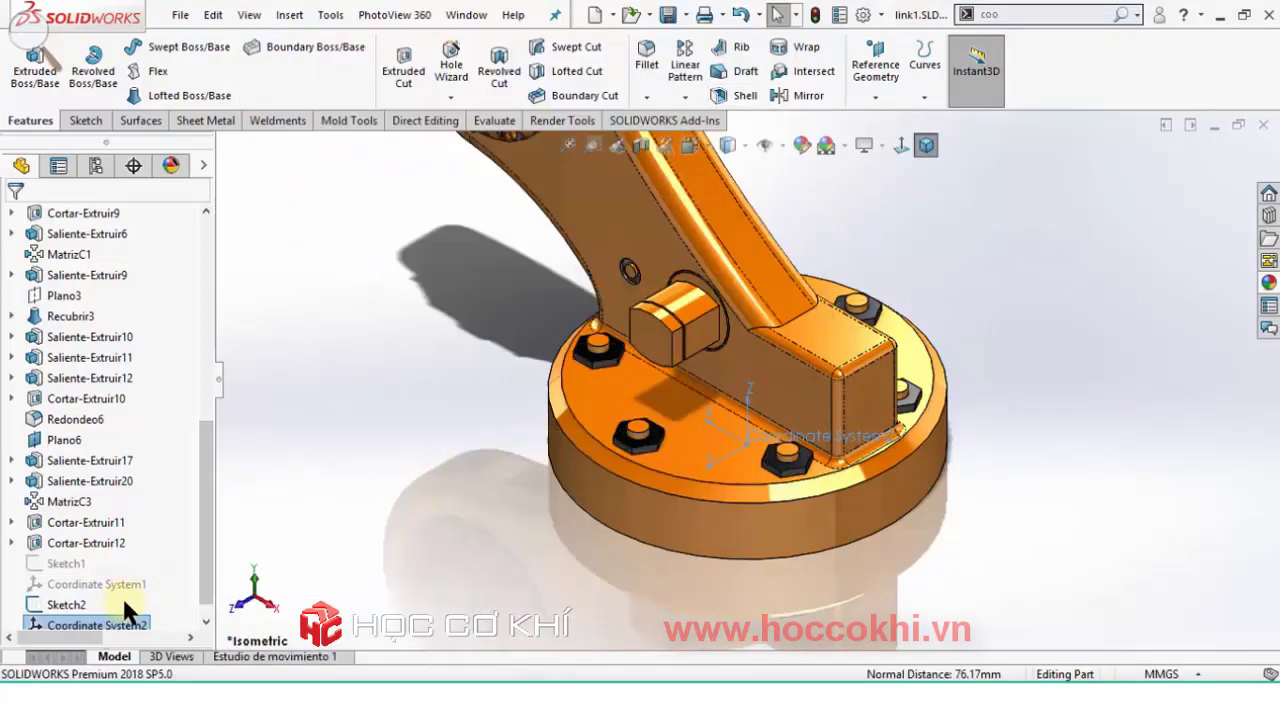
Suppress Coordinate System2 and Sketch2.
scroll(206, 551, down, 1)
right_click(127, 617)
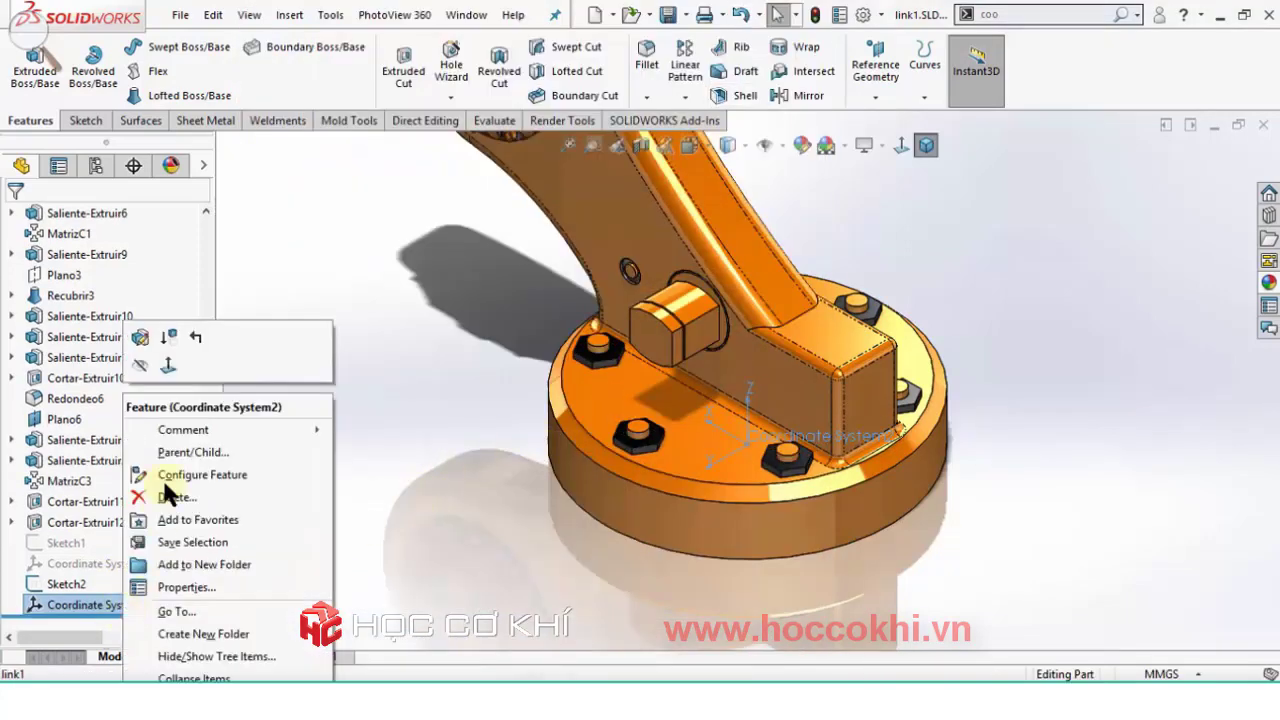
click(163, 343)
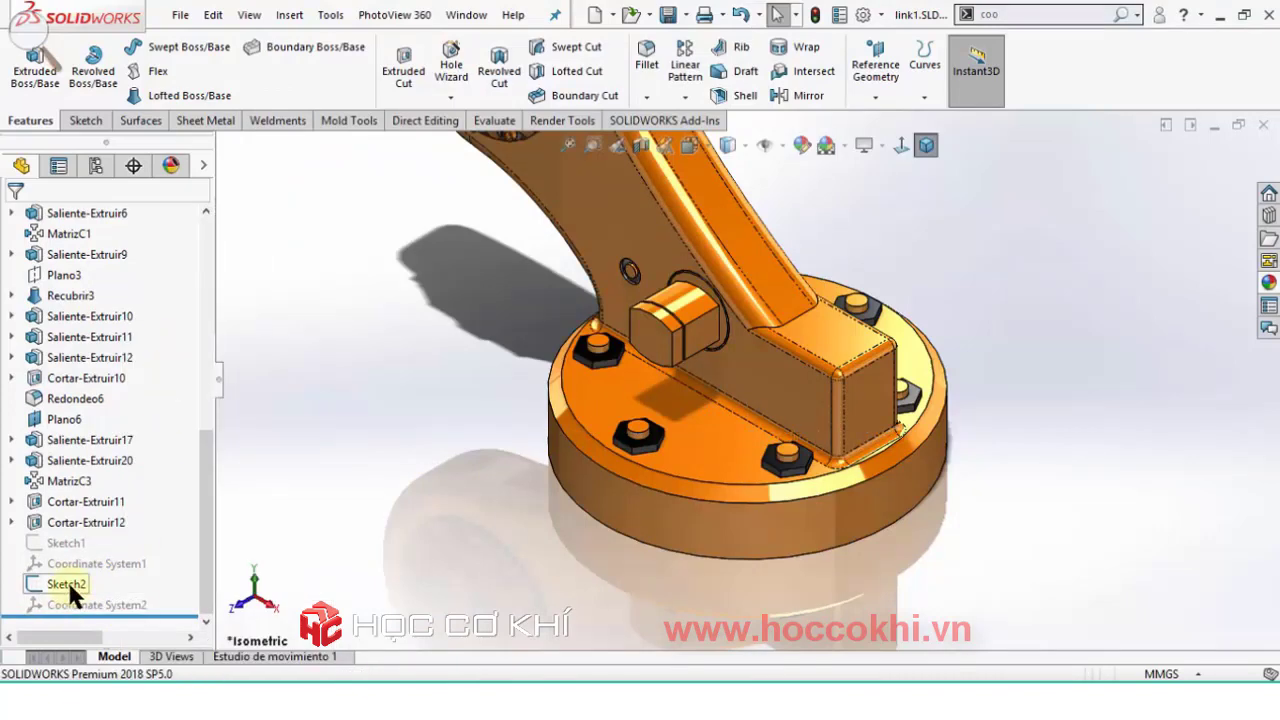
right_click(69, 584)
click(145, 315)
Unsuppress Sketch1 and Coordinate System1, then save link1.
right_click(69, 563)
click(127, 337)
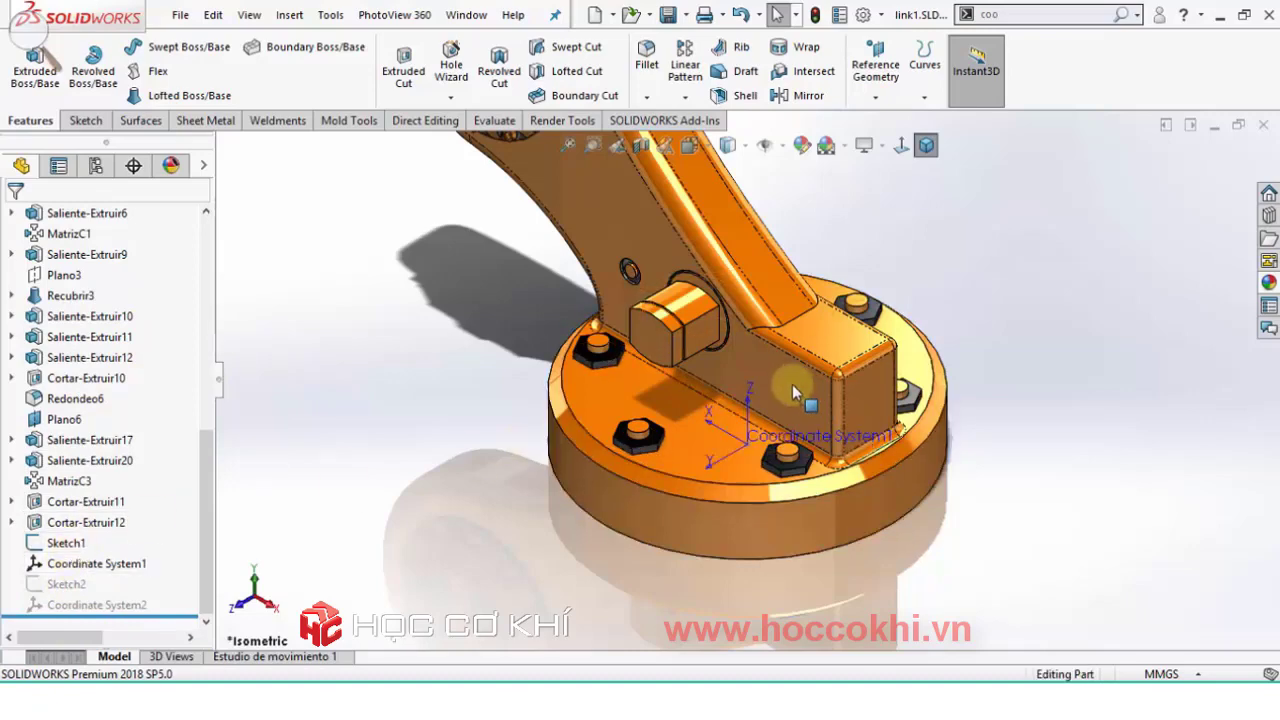
scroll(792, 384, down, 2)
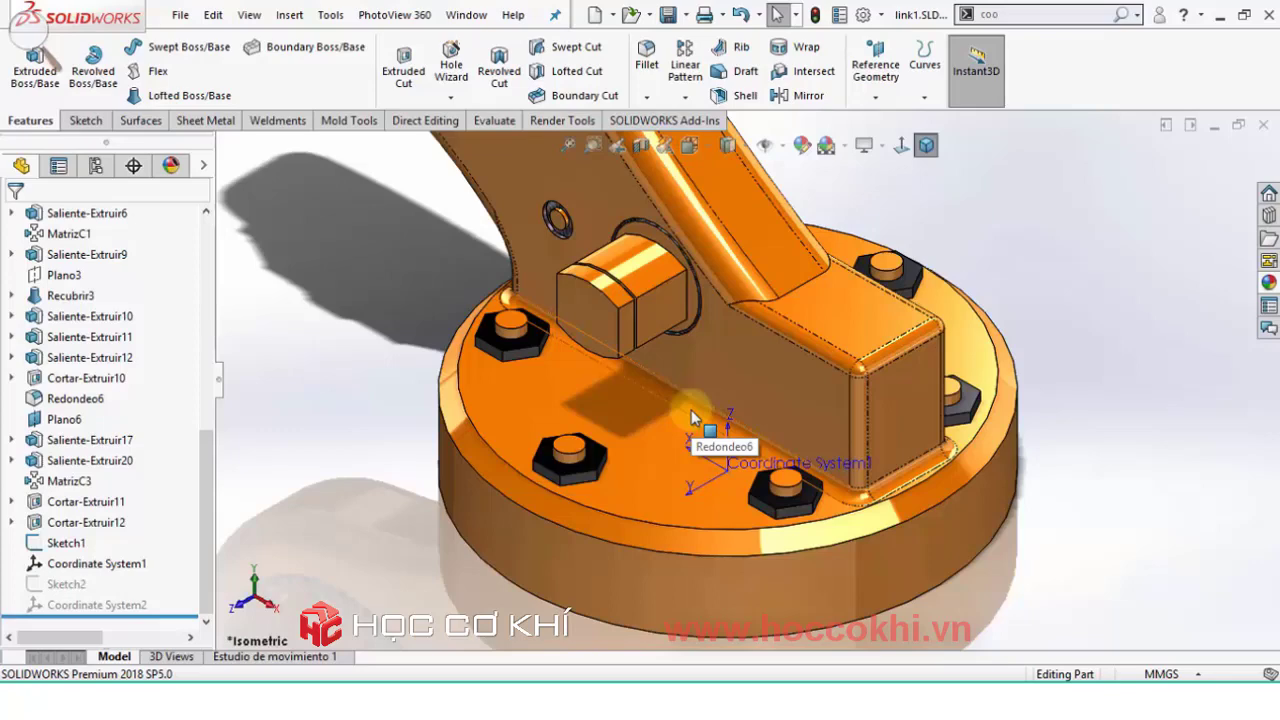
click(667, 14)
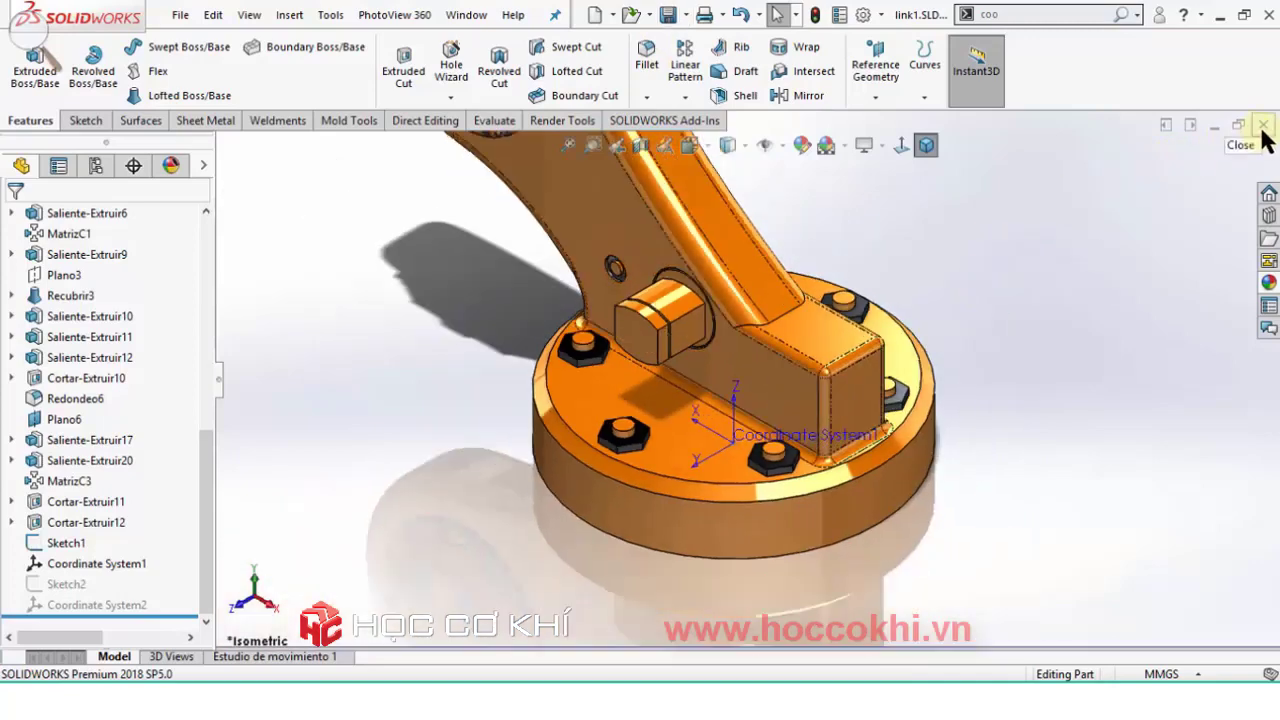
Close link1, rebuild Assem1 with the changed parts, and open the link2 component.
click(1263, 125)
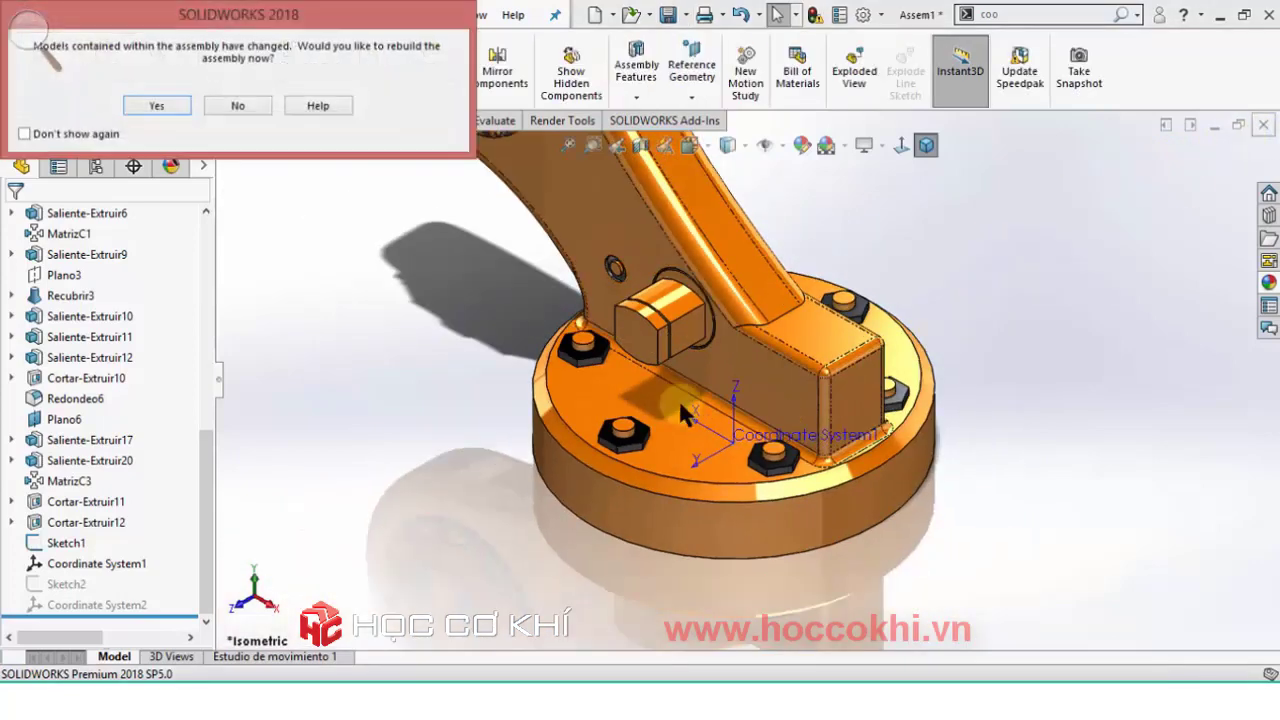
click(155, 105)
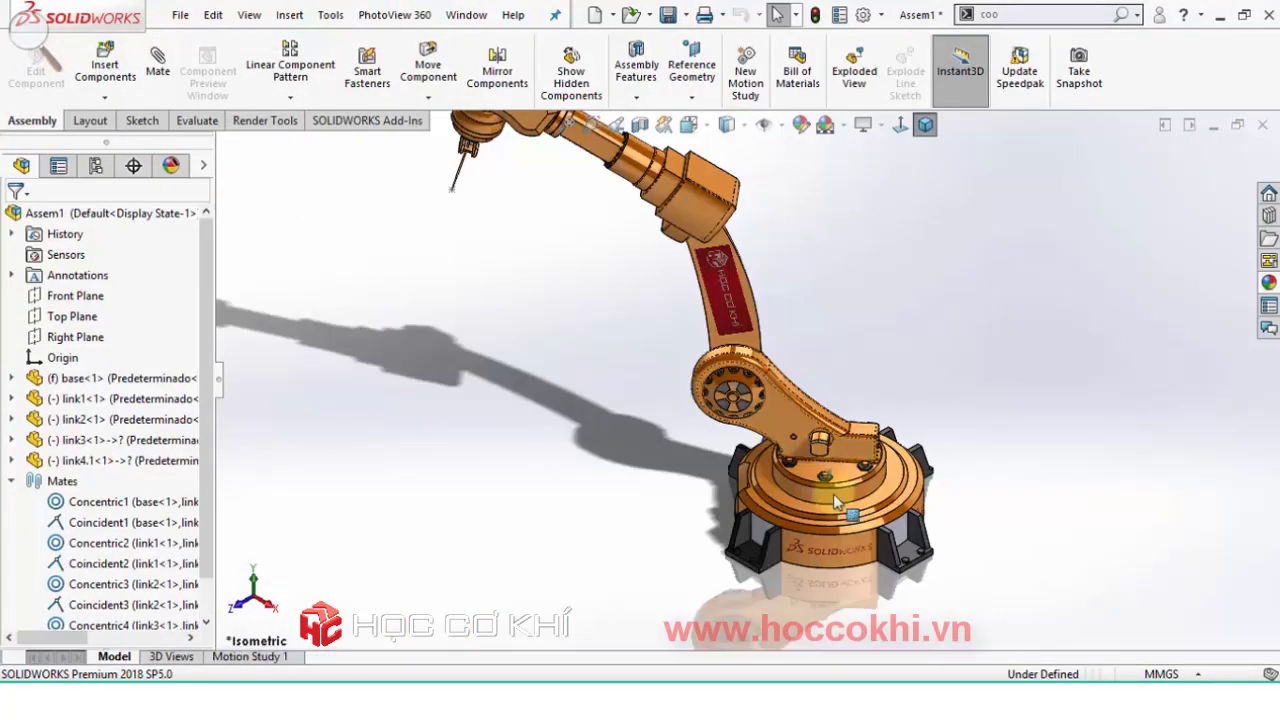
mouse_move(818, 493)
middle_down()
mouse_move(720, 272)
mouse_move(623, 370)
middle_up()
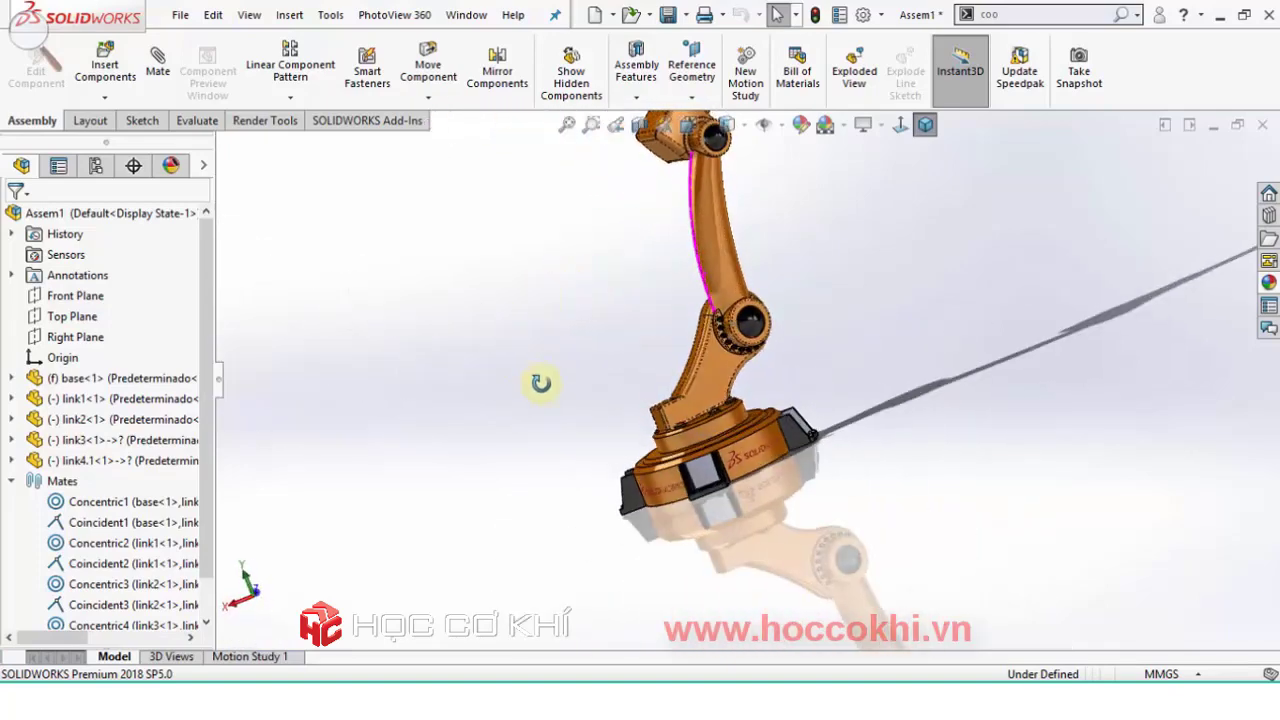
scroll(766, 318, up, 2)
scroll(766, 318, up, 1)
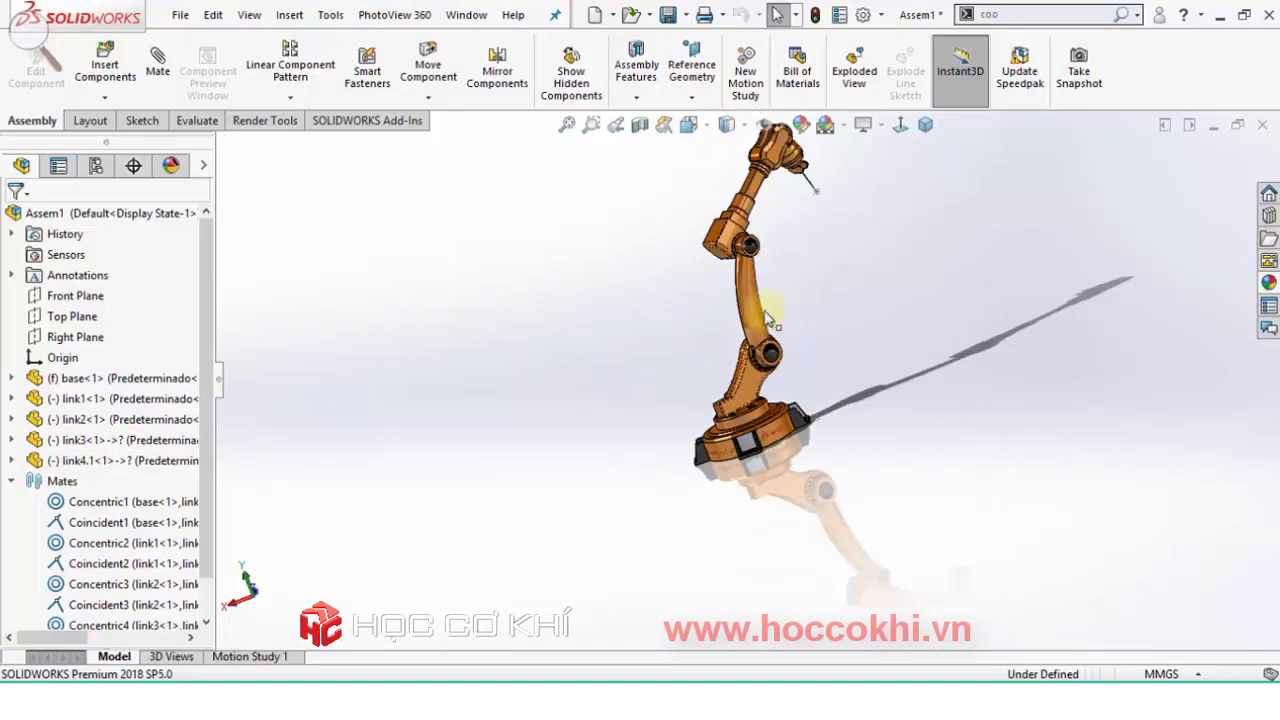
click(752, 318)
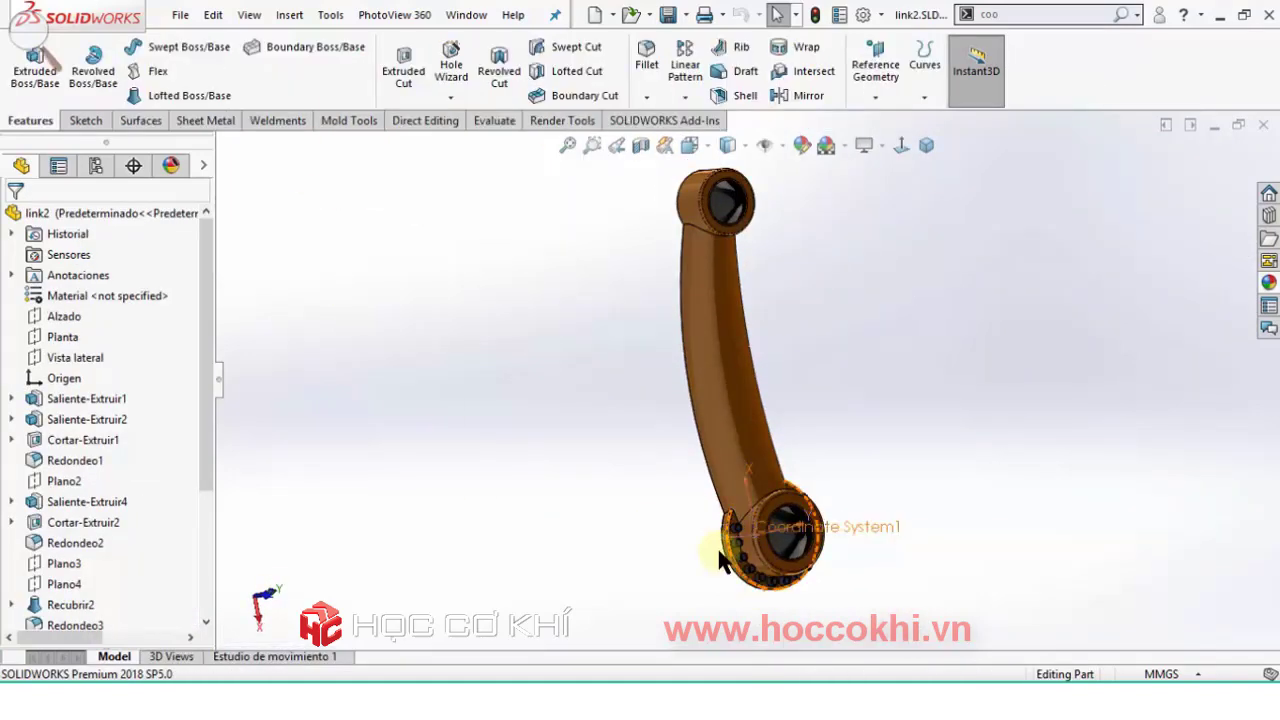
Show link2 in isometric view, then rotate it upright with its end boss facing forward.
scroll(783, 513, down, 3)
middle_drag(783, 513, 894, 369)
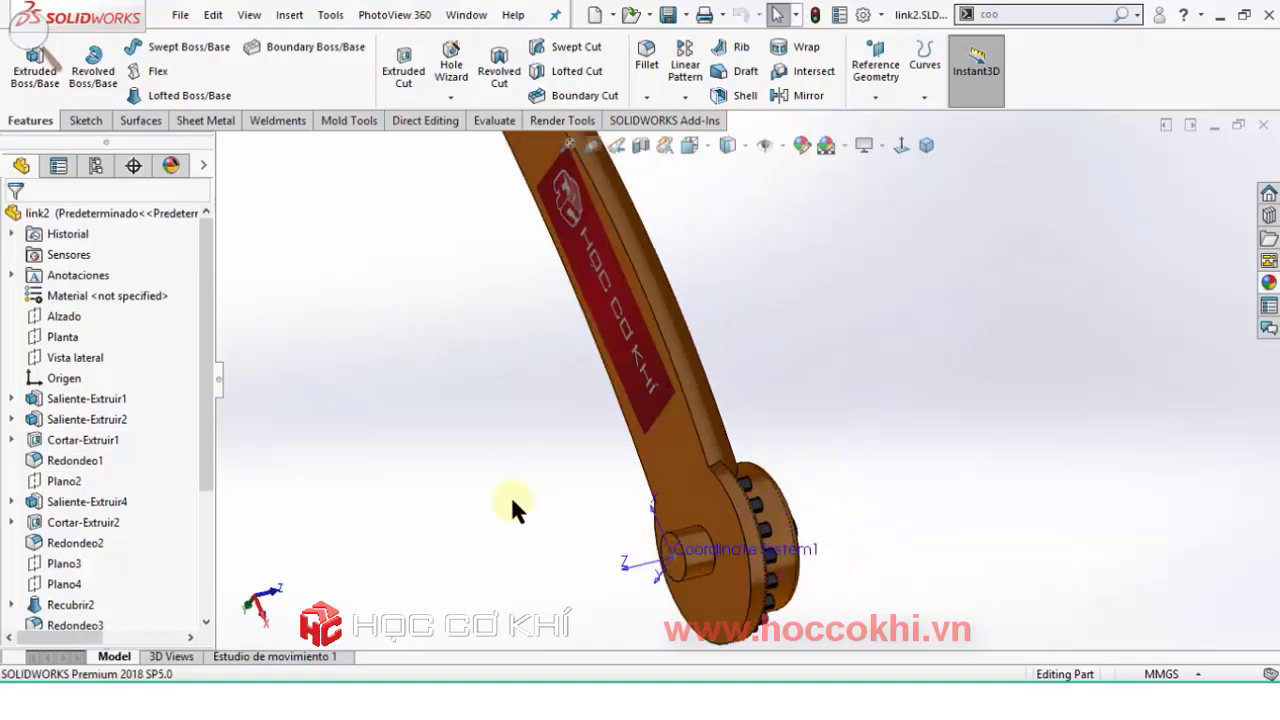
key(ctrl+7)
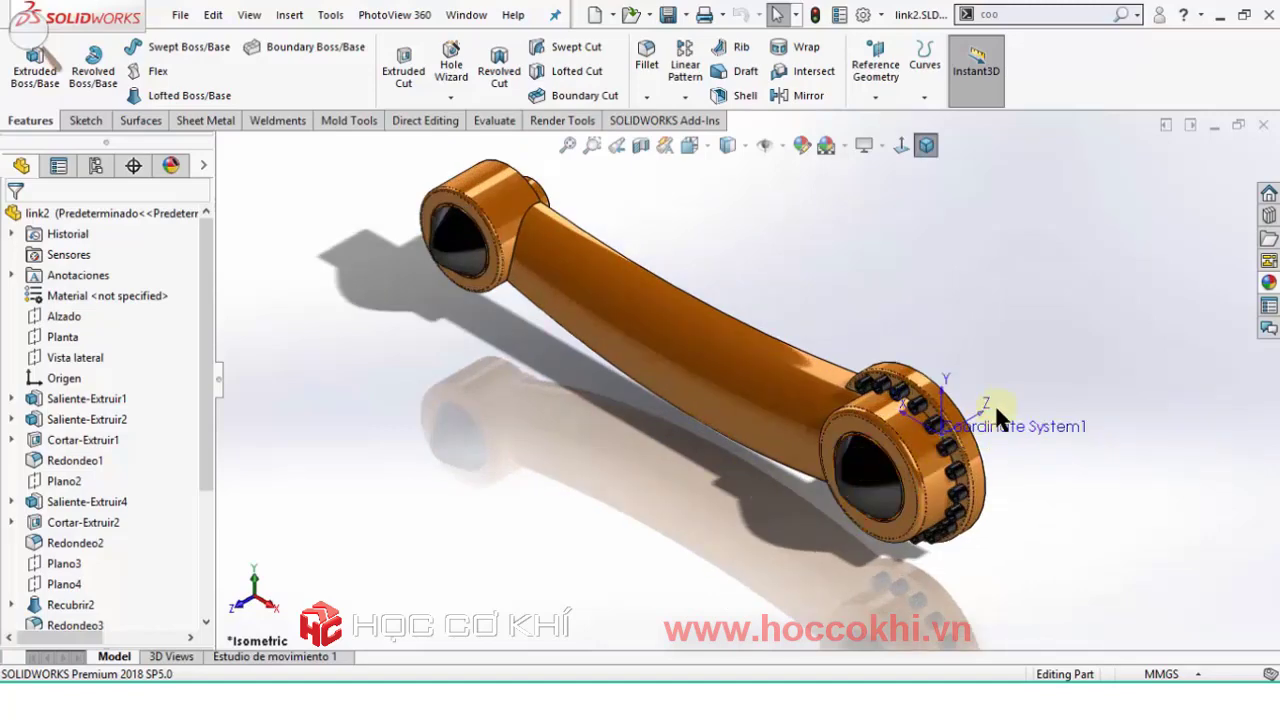
scroll(1007, 398, down, 2)
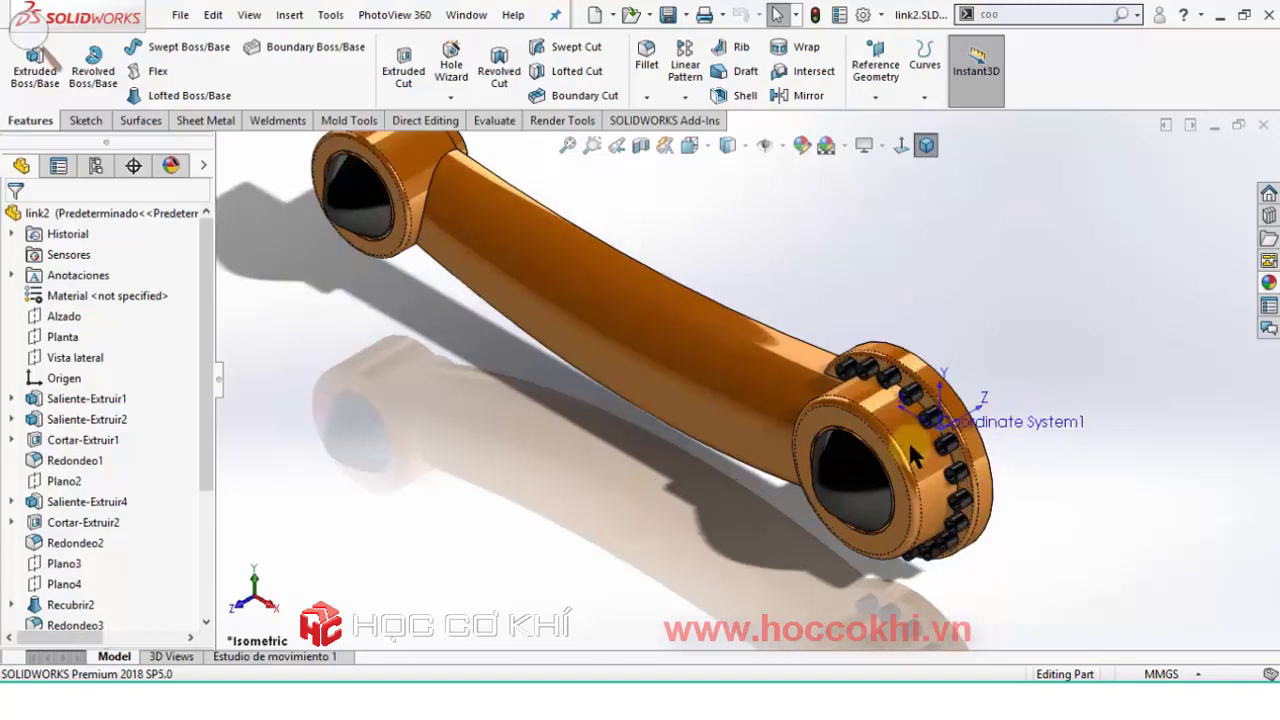
scroll(907, 438, down, 2)
scroll(698, 387, up, 2)
scroll(698, 387, up, 2)
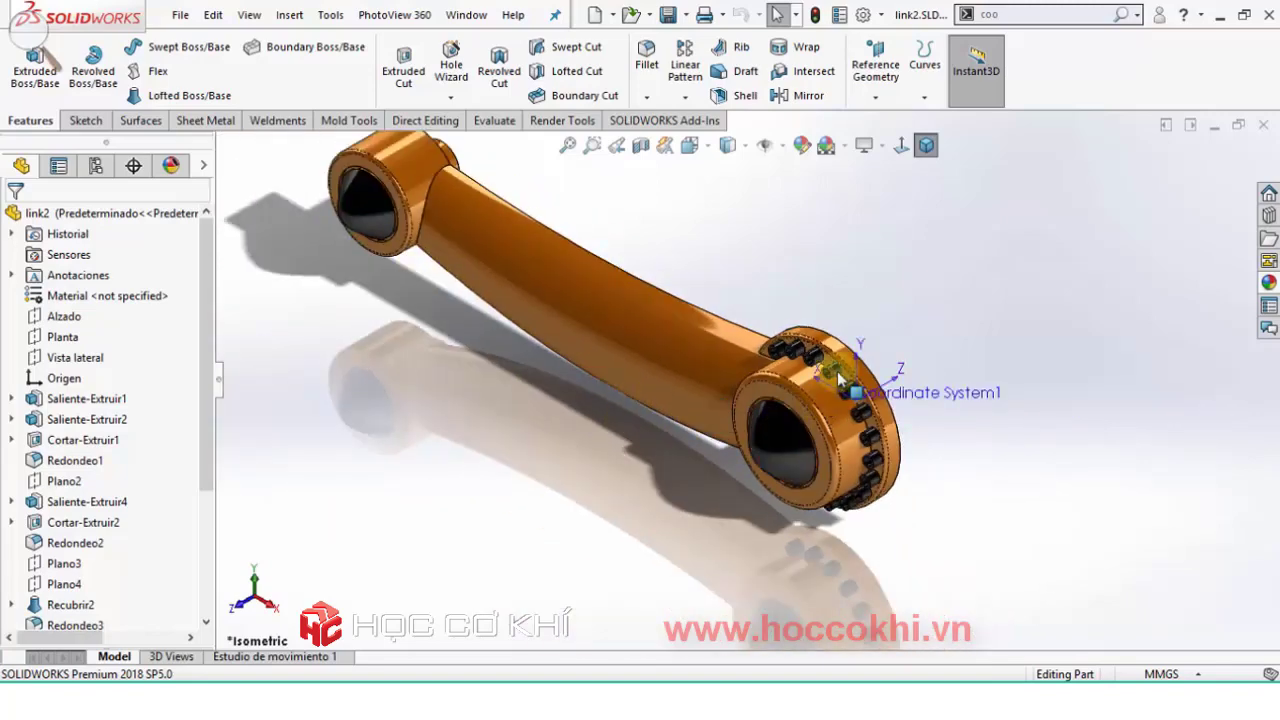
middle_drag(855, 405, 757, 428)
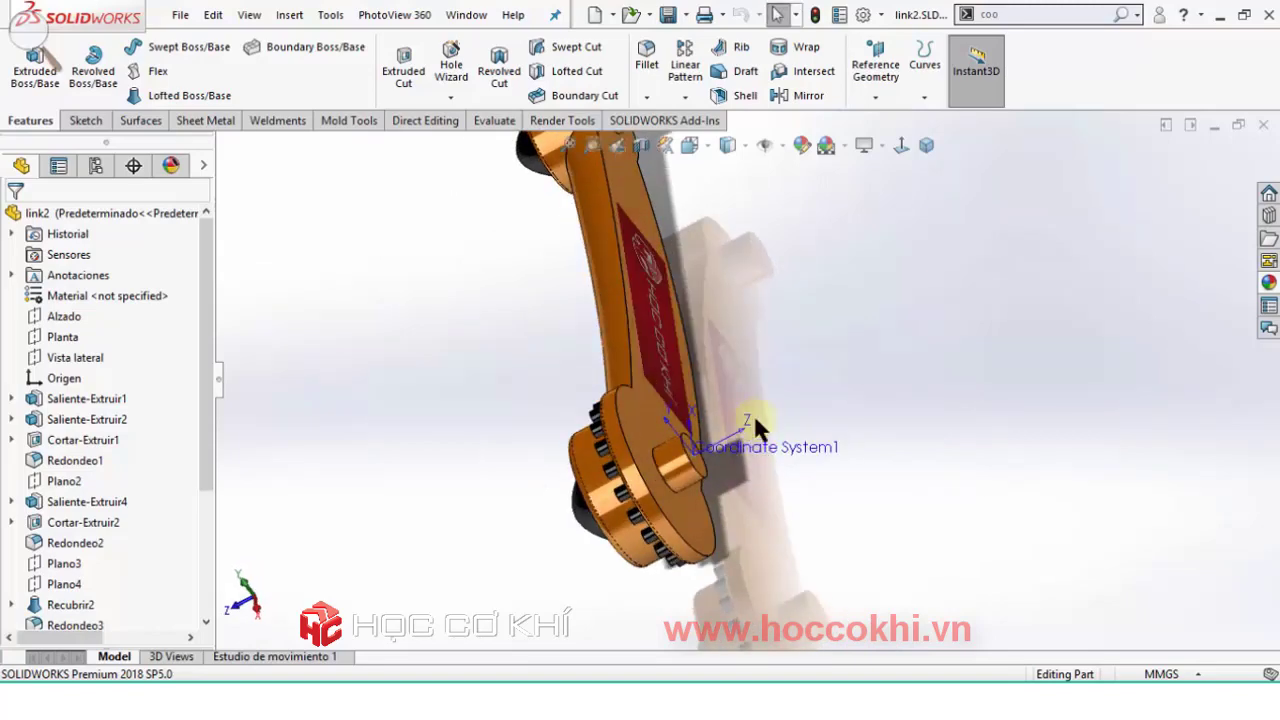
middle_drag(713, 447, 600, 490)
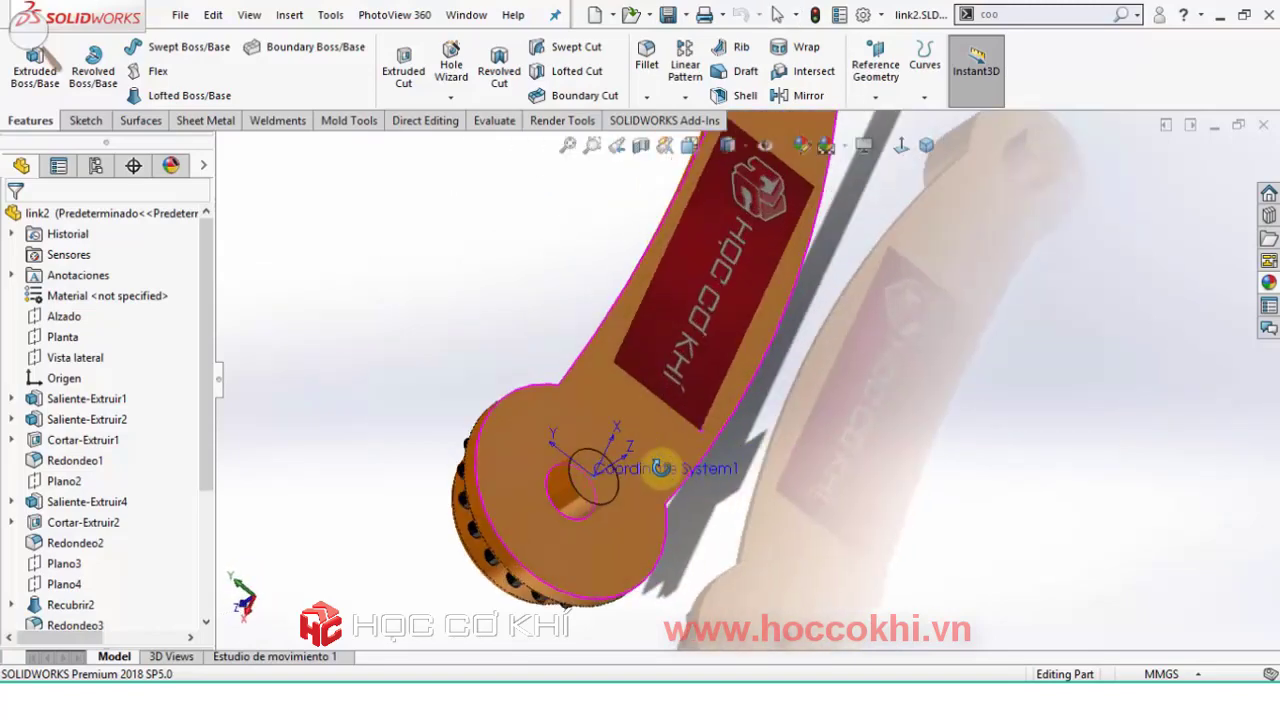
Select Coordinate System1 and zoom in to confirm it sits at the lower boss centre.
click(604, 490)
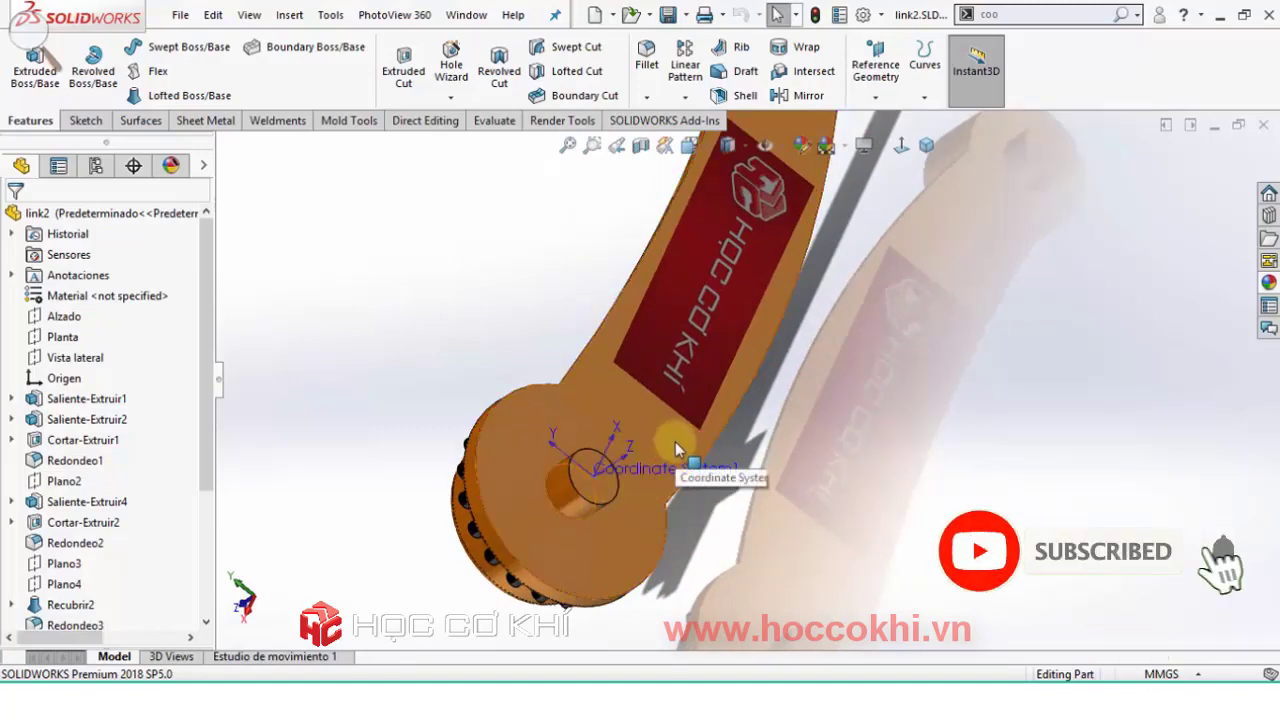
scroll(660, 450, up, 3)
scroll(660, 446, up, 3)
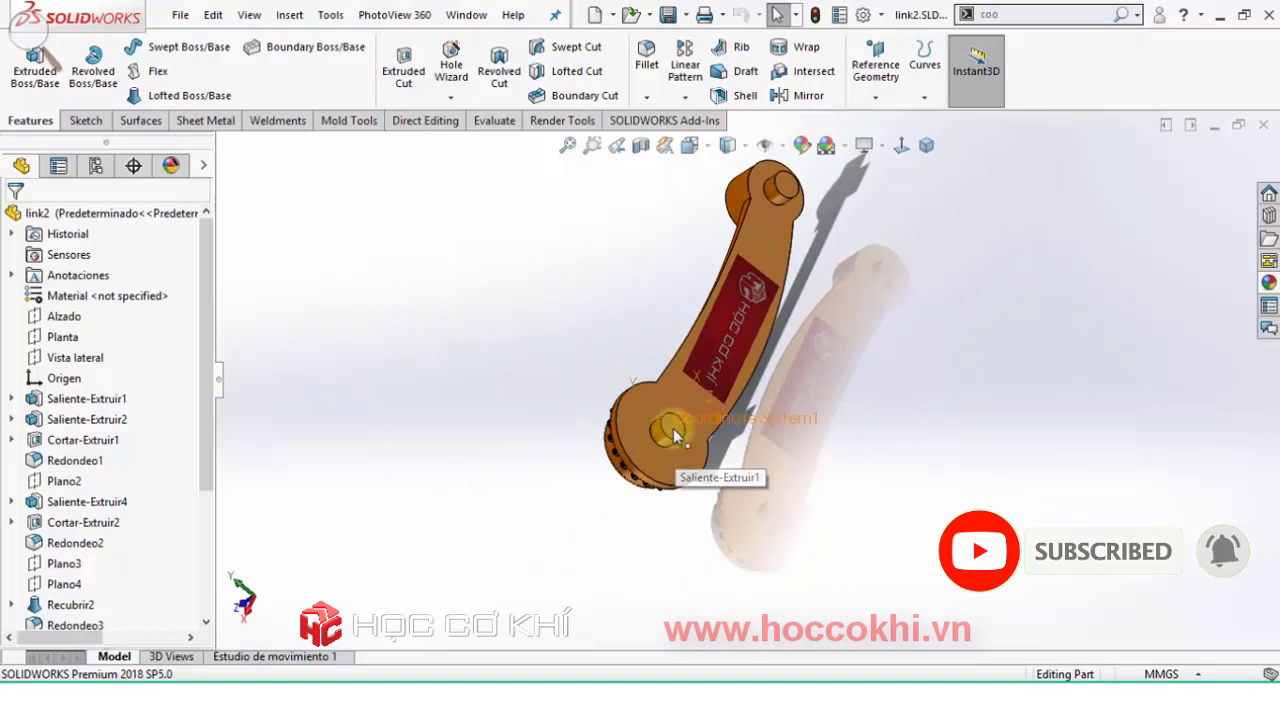
scroll(673, 428, down, 3)
scroll(680, 428, down, 2)
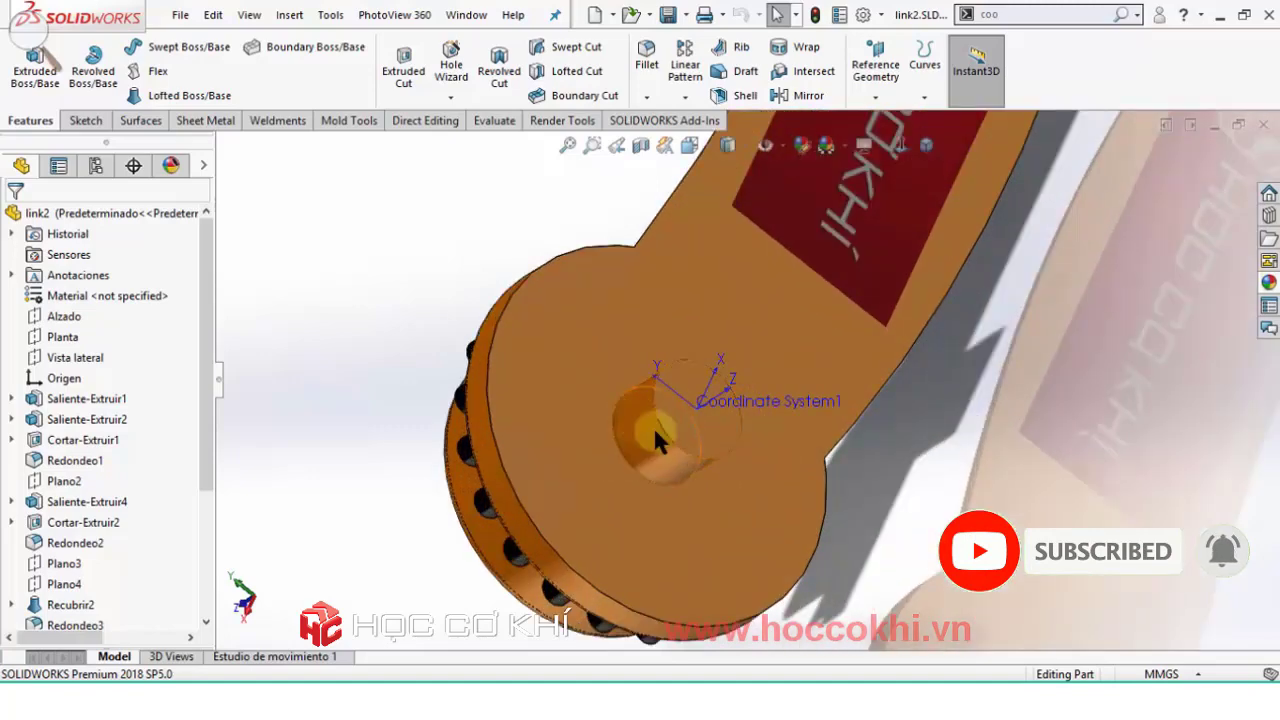
scroll(735, 409, up, 2)
scroll(735, 409, up, 1)
scroll(725, 402, down, 2)
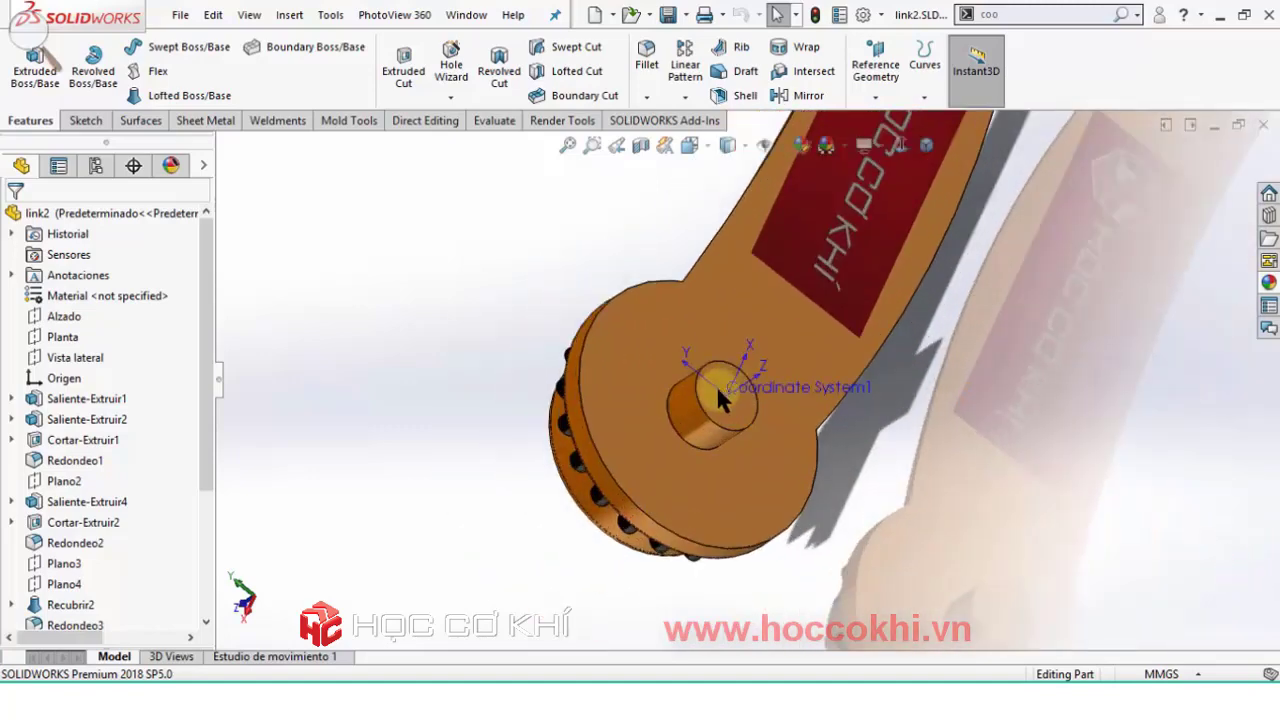
scroll(722, 398, down, 1)
scroll(746, 403, up, 5)
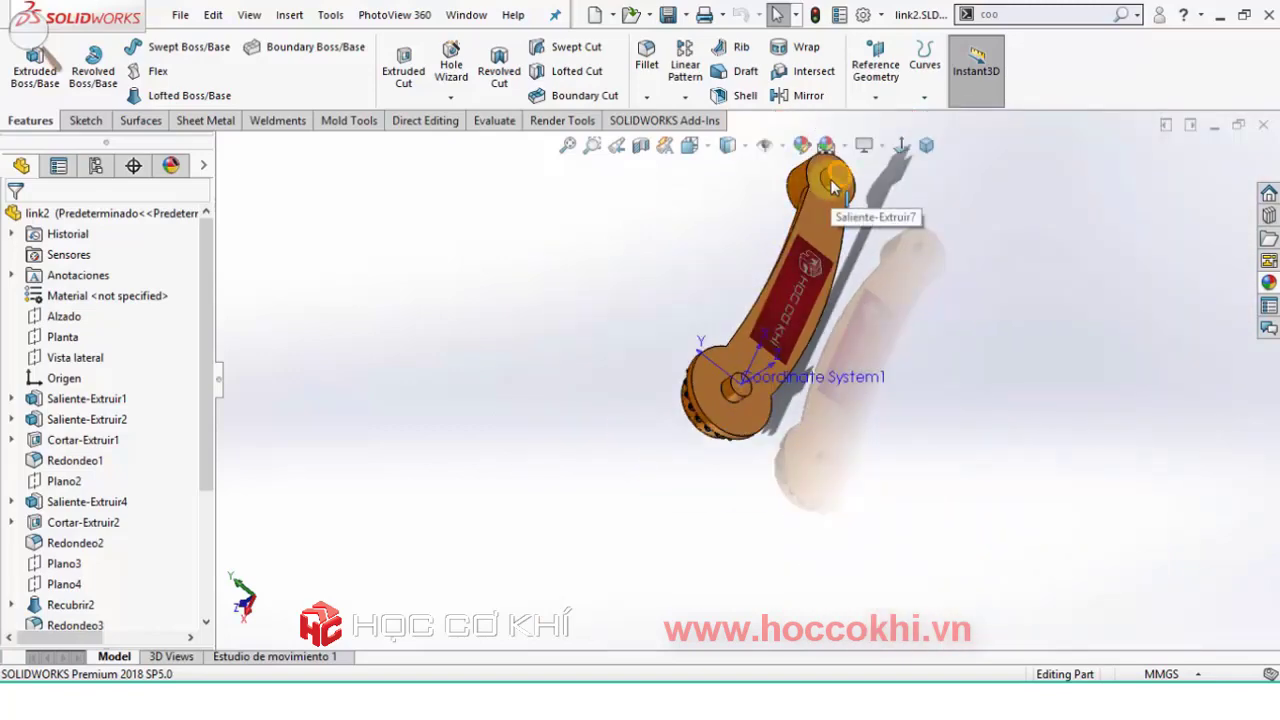
scroll(832, 185, down, 2)
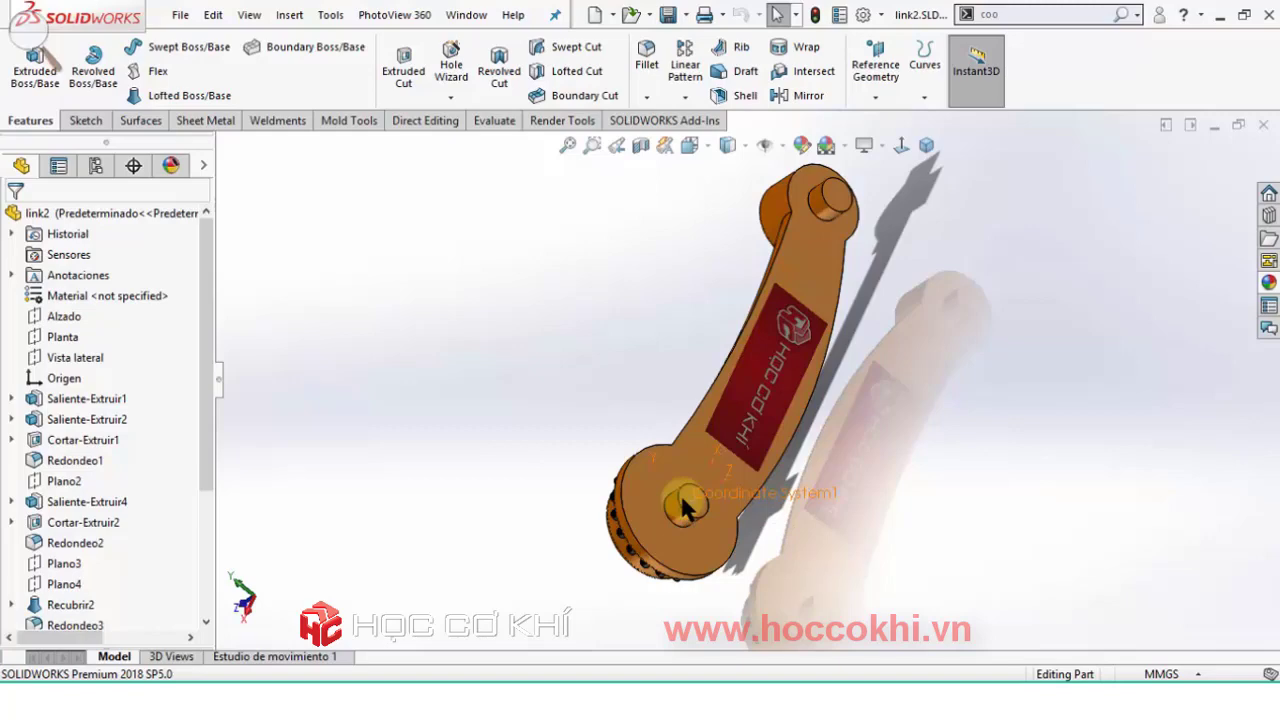
click(683, 507)
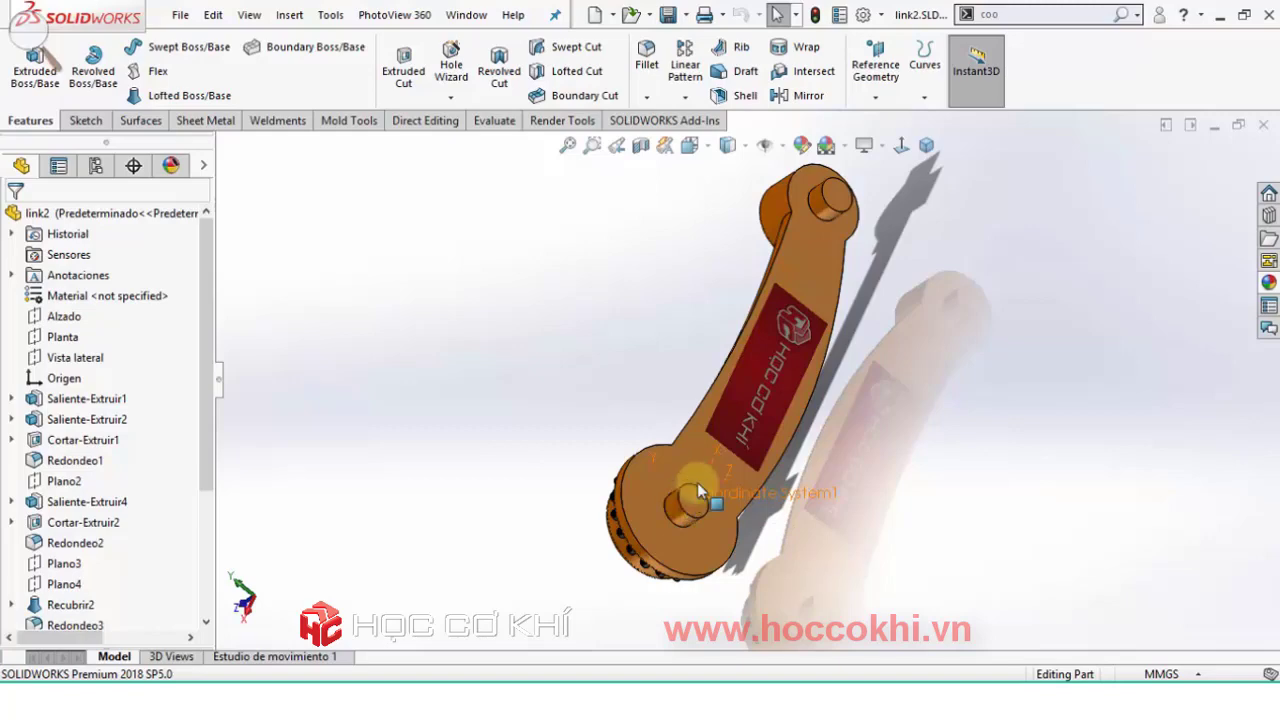
Close link2 and hide the coordinate system triads in the robot_weld assembly.
click(1264, 128)
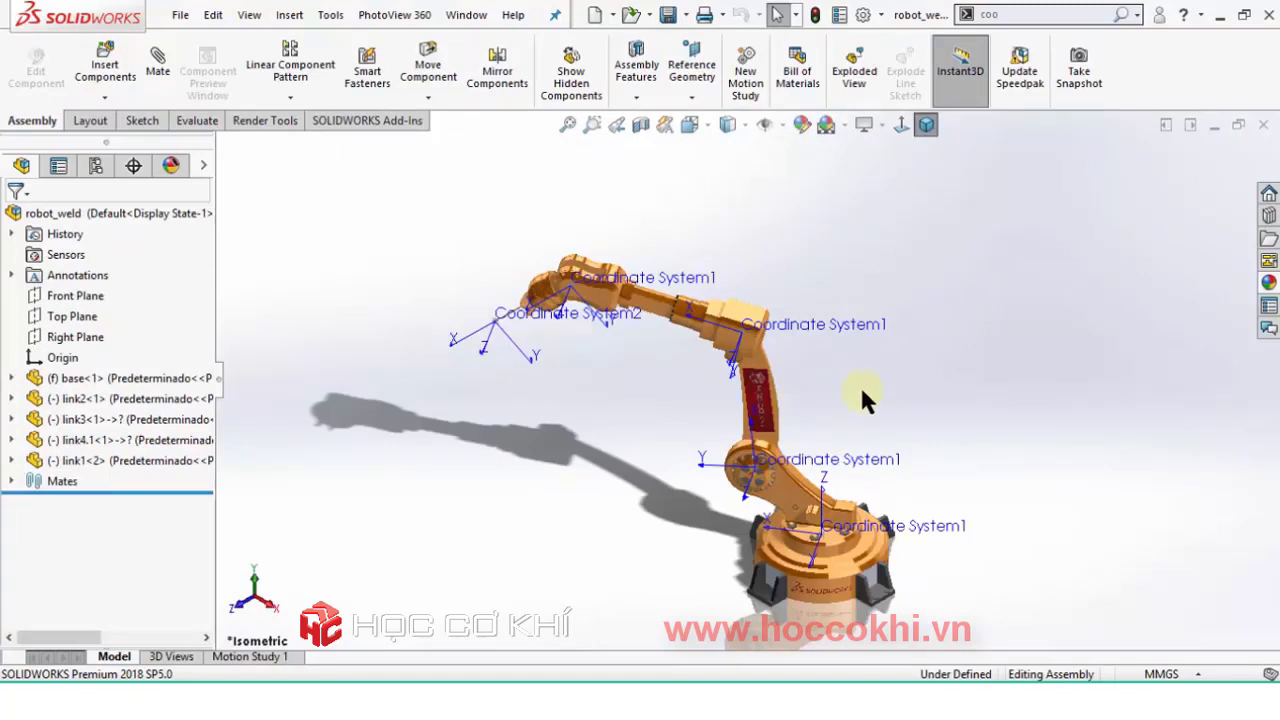
middle_drag(861, 387, 734, 402)
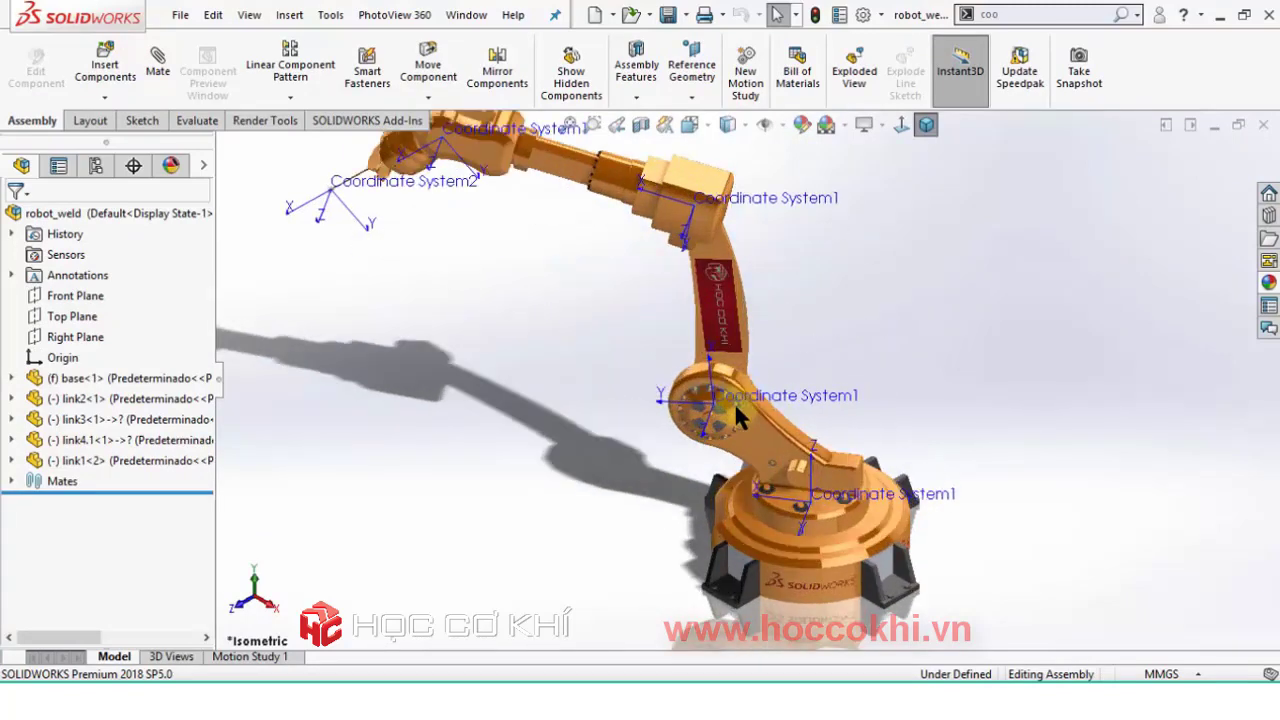
click(781, 124)
click(767, 205)
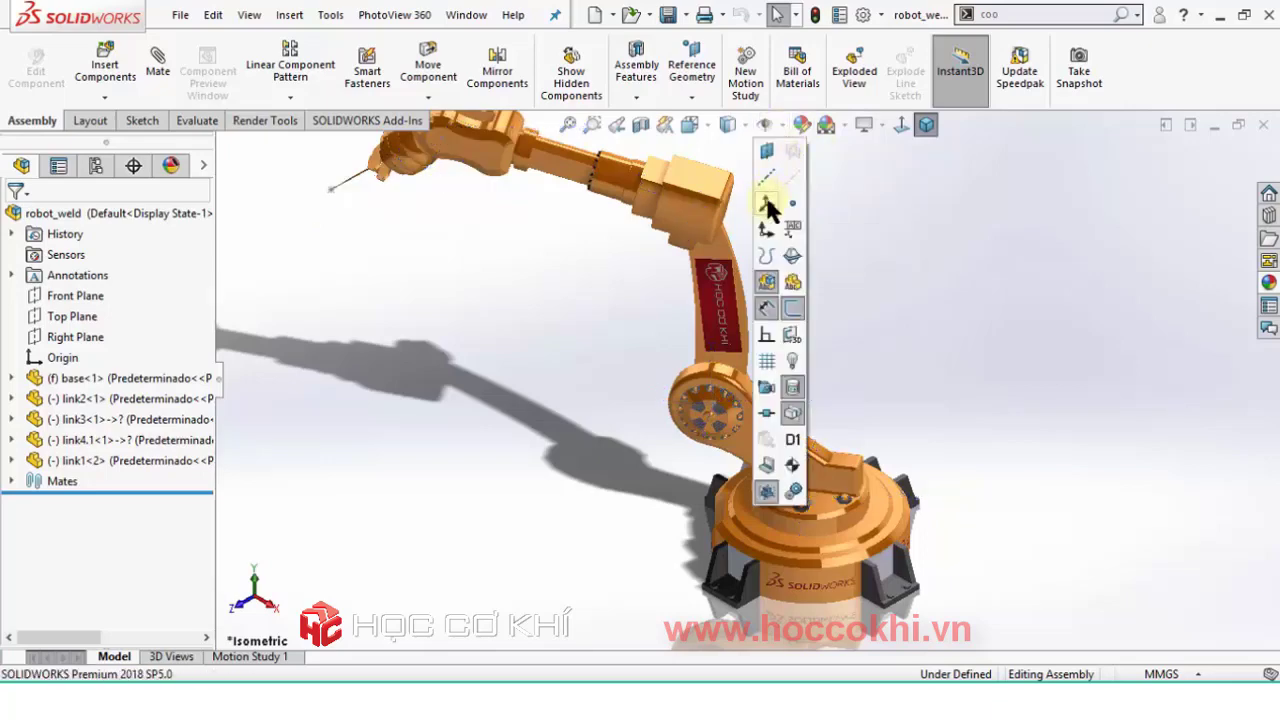
middle_drag(640, 341, 570, 386)
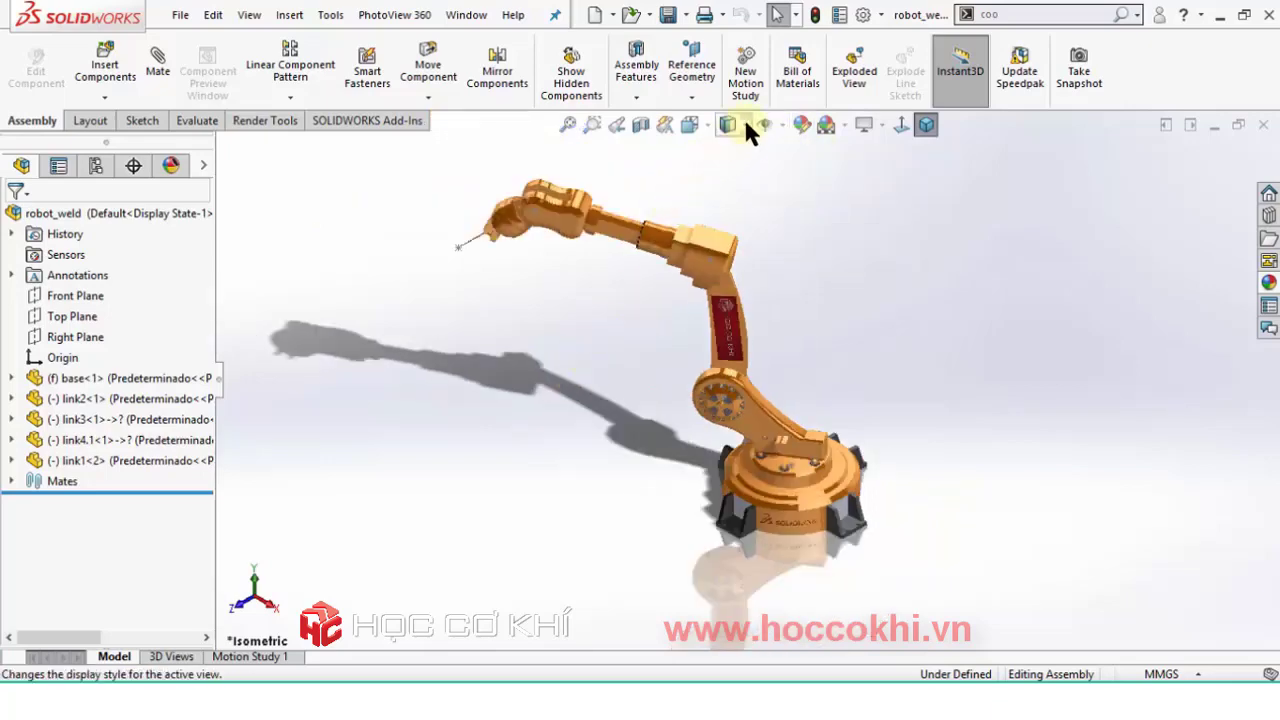
click(779, 124)
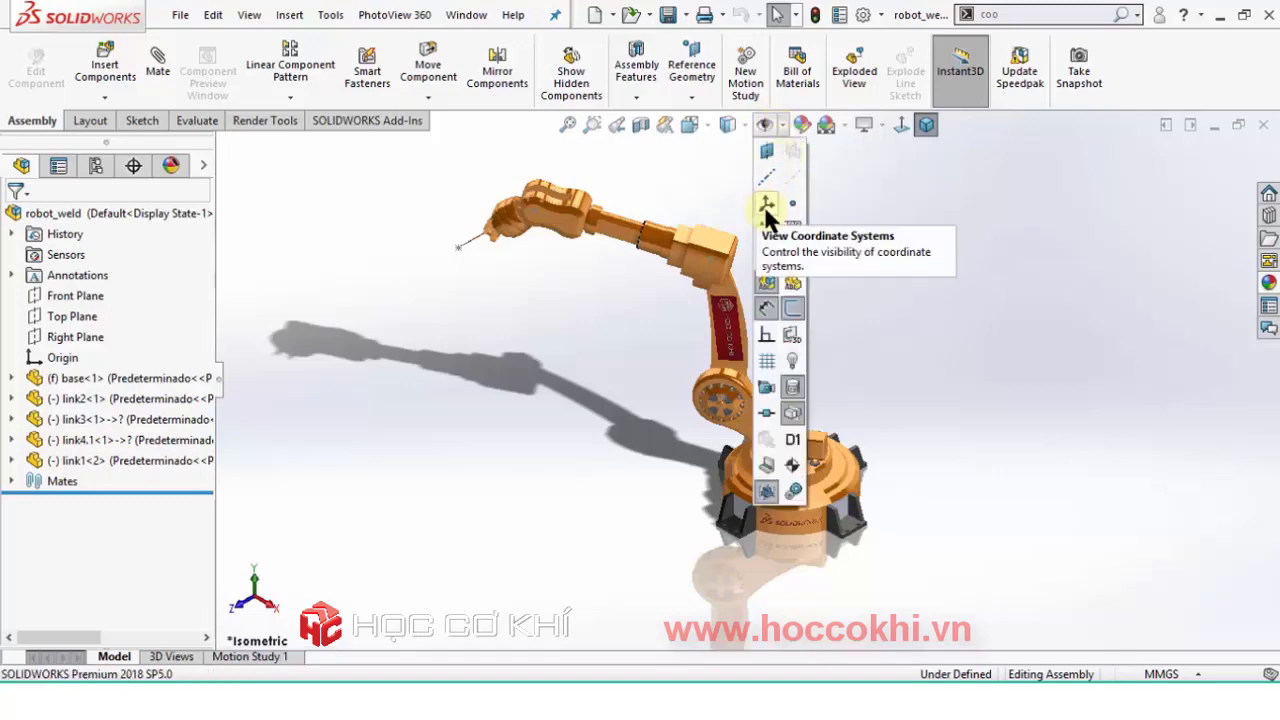
Turn View Coordinate Systems back on and inspect each link's triad from several angles.
click(766, 206)
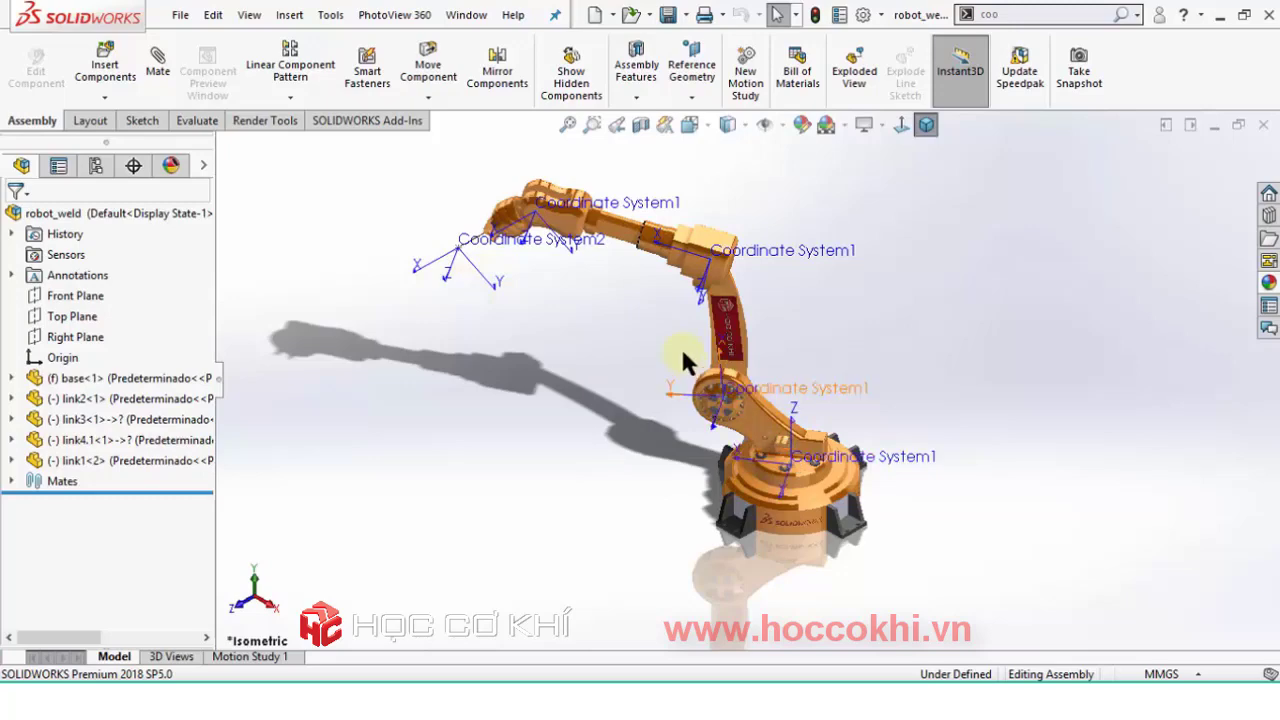
scroll(550, 250, down, 3)
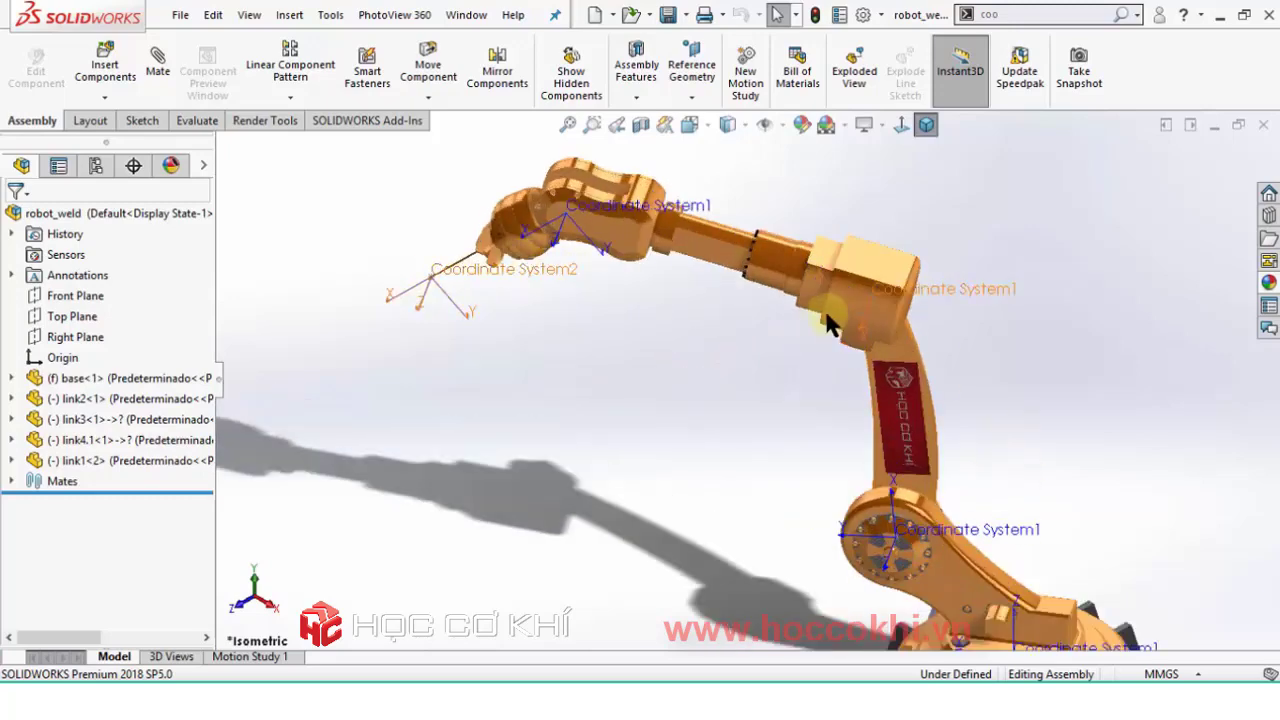
scroll(827, 322, up, 2)
scroll(939, 426, up, 2)
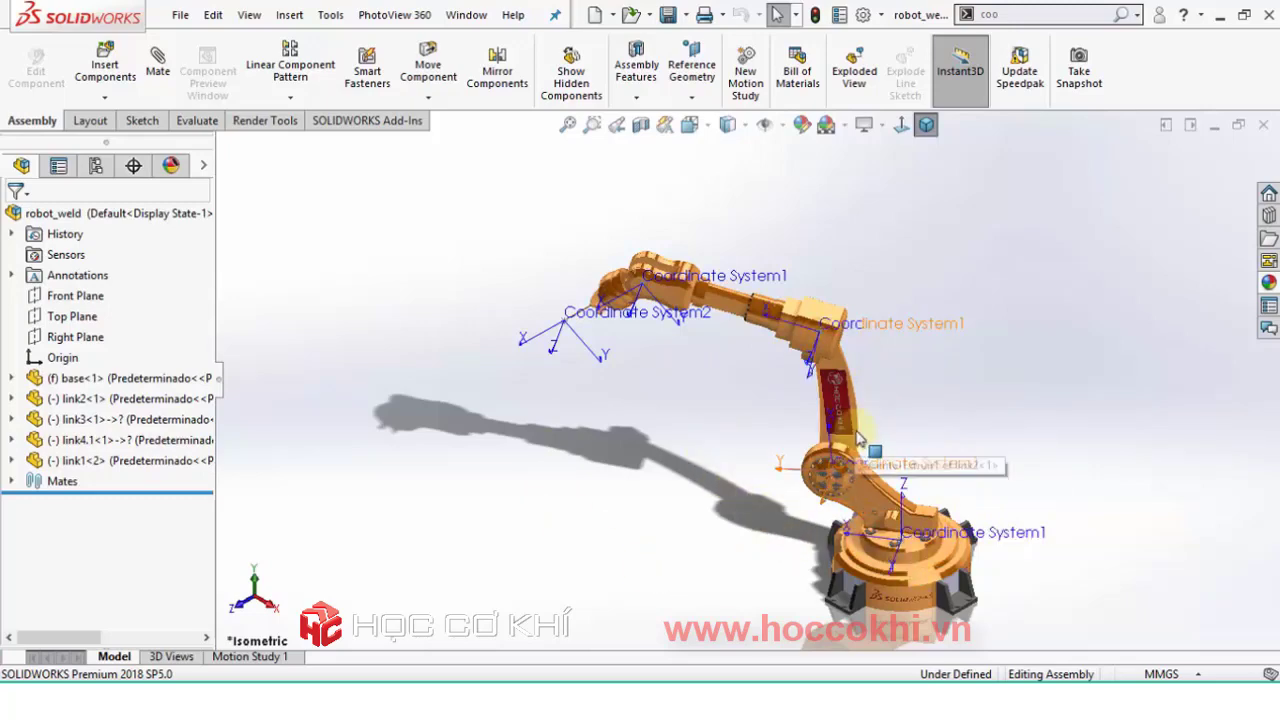
scroll(851, 428, up, 2)
scroll(851, 428, up, 2)
scroll(818, 482, down, 2)
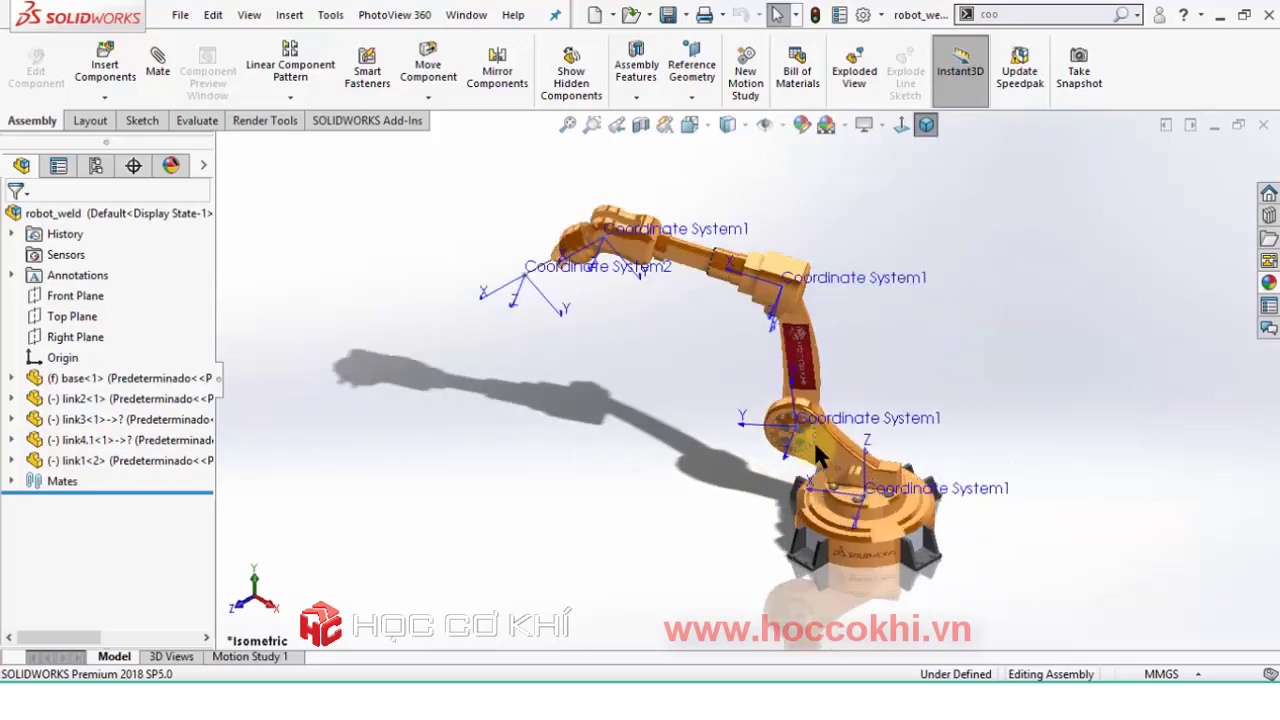
mouse_move(790, 440)
middle_down()
mouse_move(755, 420)
mouse_move(709, 457)
mouse_move(743, 458)
middle_up()
scroll(780, 440, down, 1)
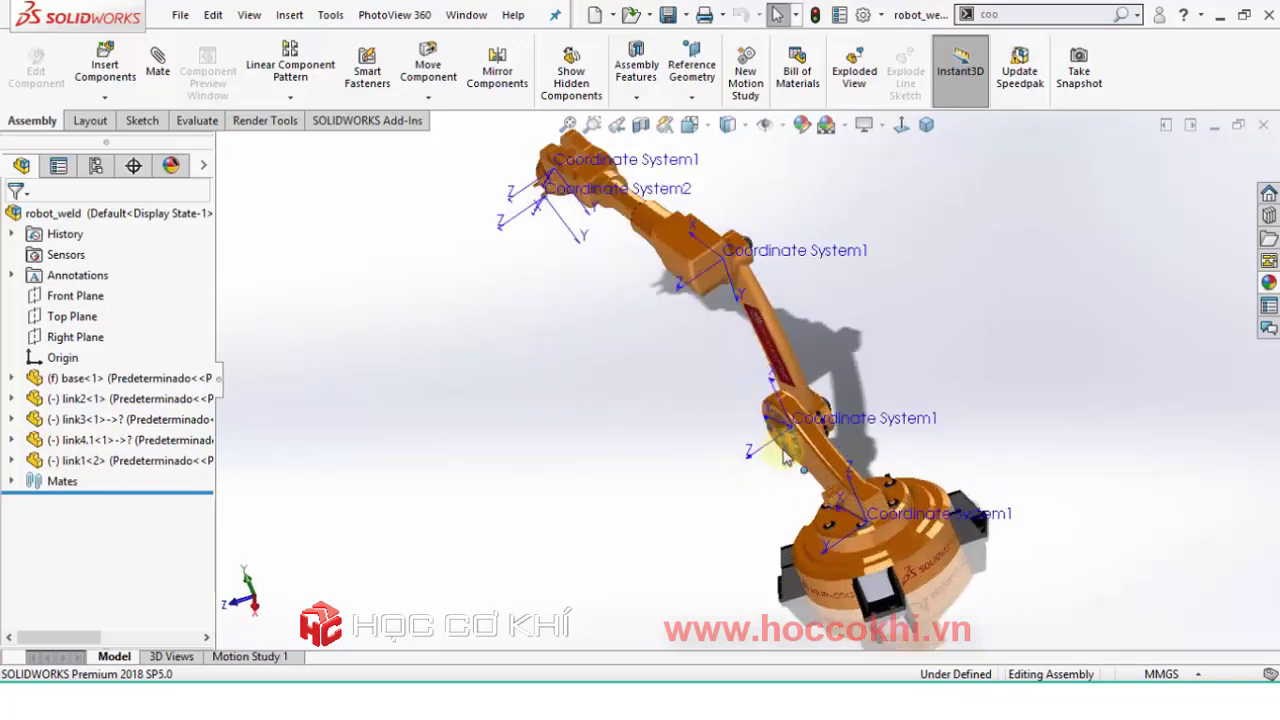
scroll(783, 445, down, 1)
scroll(783, 445, up, 2)
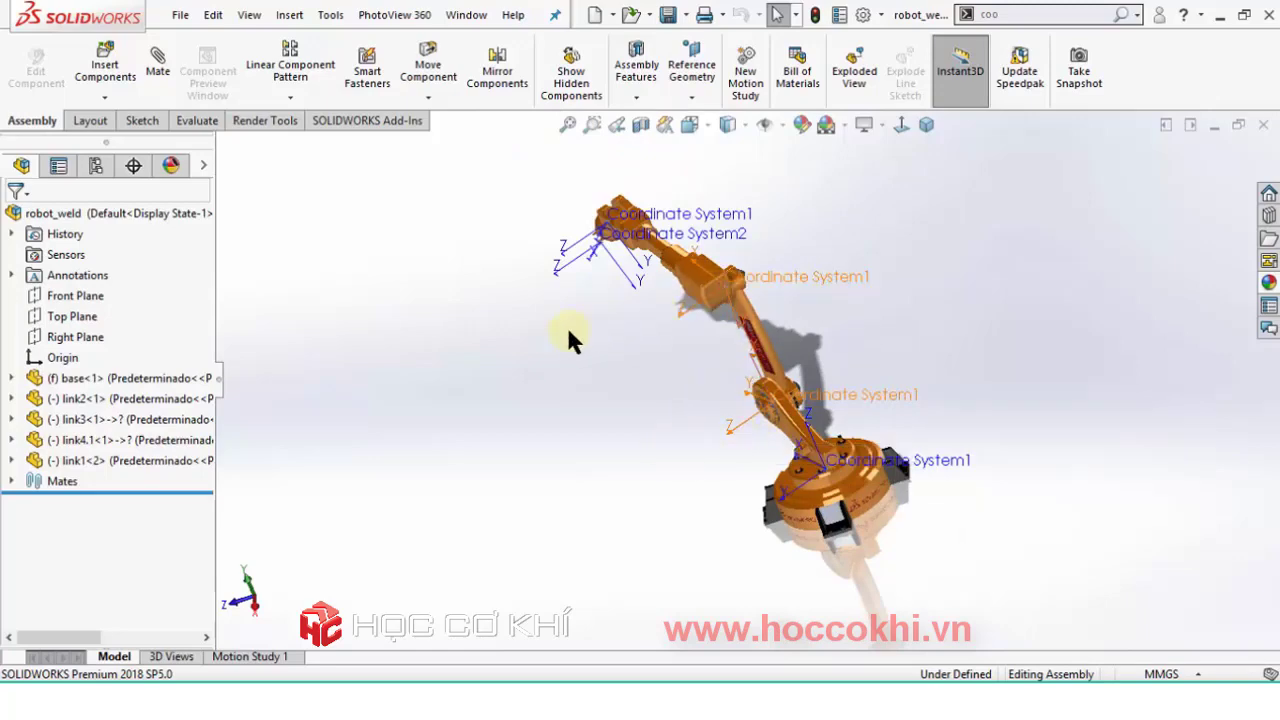
scroll(610, 250, down, 5)
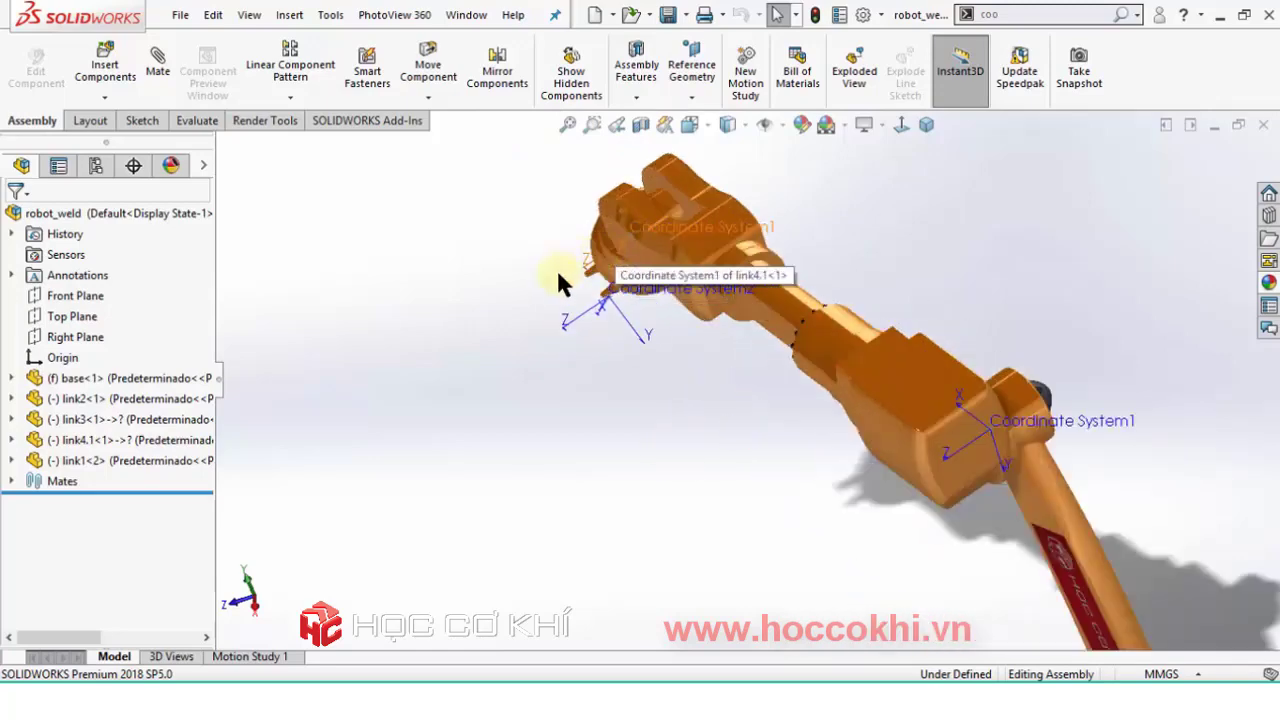
scroll(745, 359, up, 3)
scroll(843, 492, up, 2)
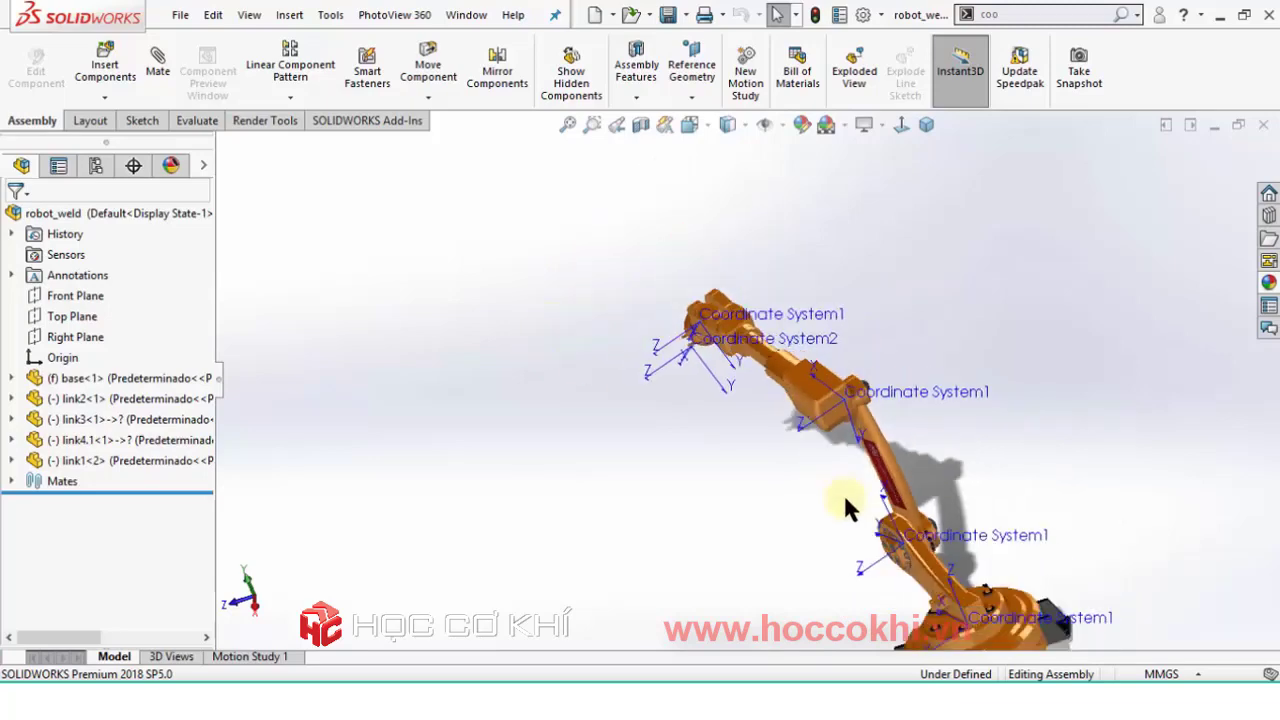
Swing link3 downward and the forearm and end link down-left into a new pose.
mouse_move(830, 472)
middle_down()
mouse_move(957, 491)
mouse_move(809, 443)
middle_up()
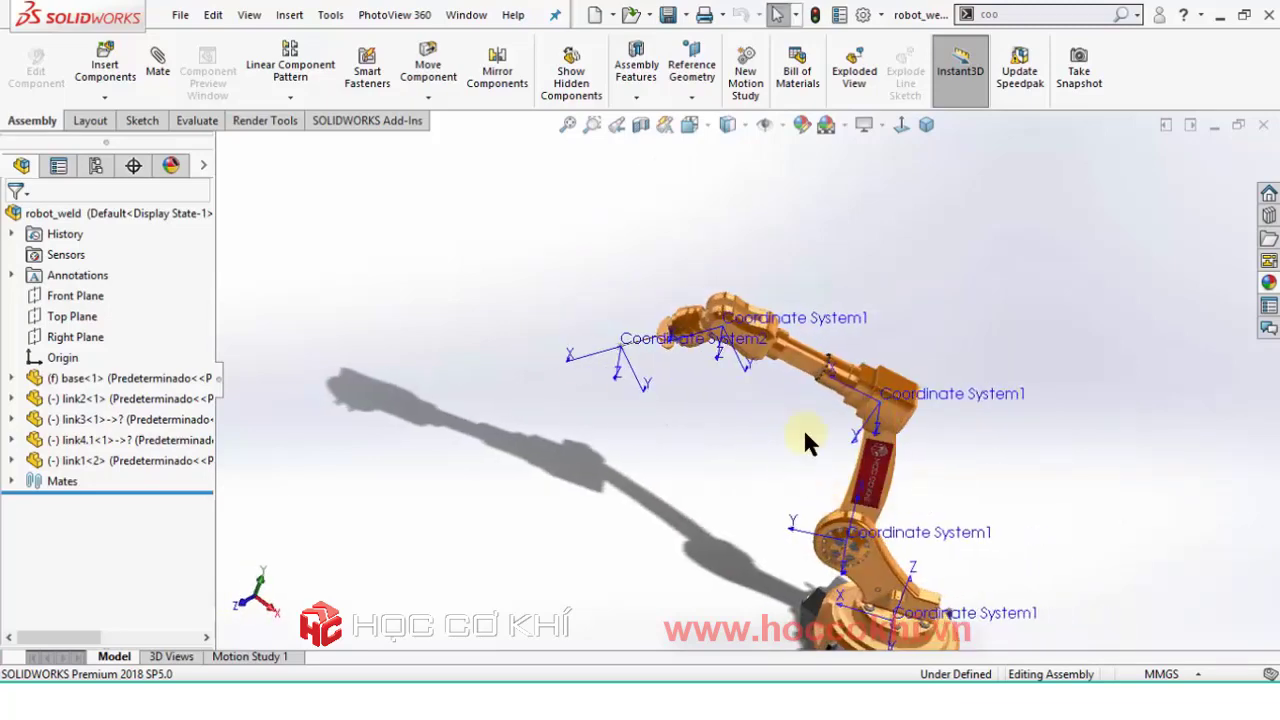
scroll(813, 462, up, 1)
scroll(786, 440, down, 2)
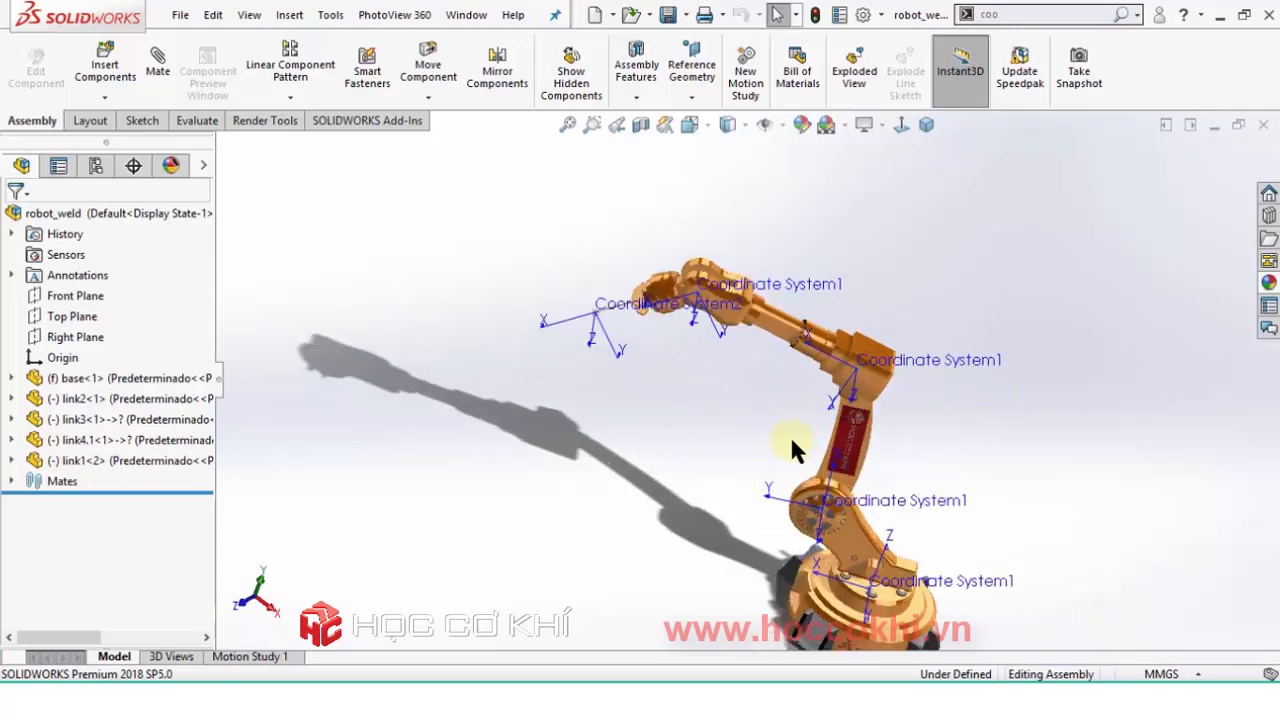
drag(838, 394, 722, 400)
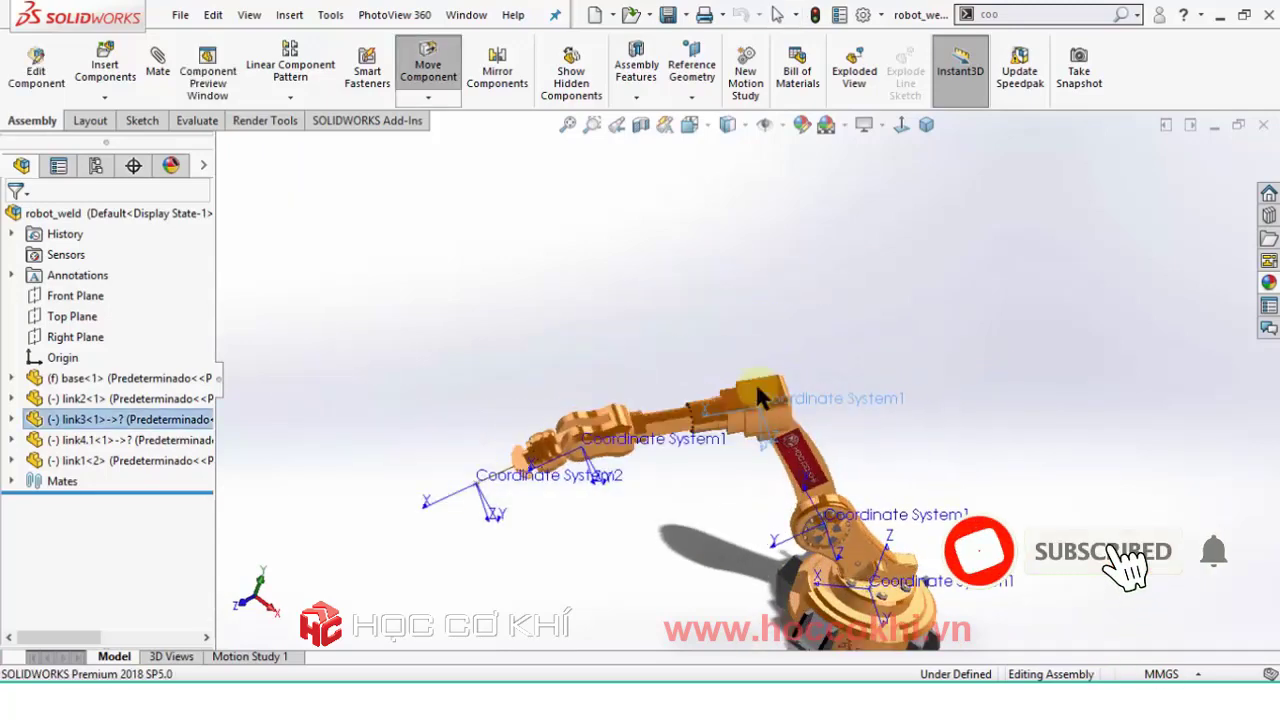
scroll(740, 420, down, 2)
scroll(770, 450, down, 2)
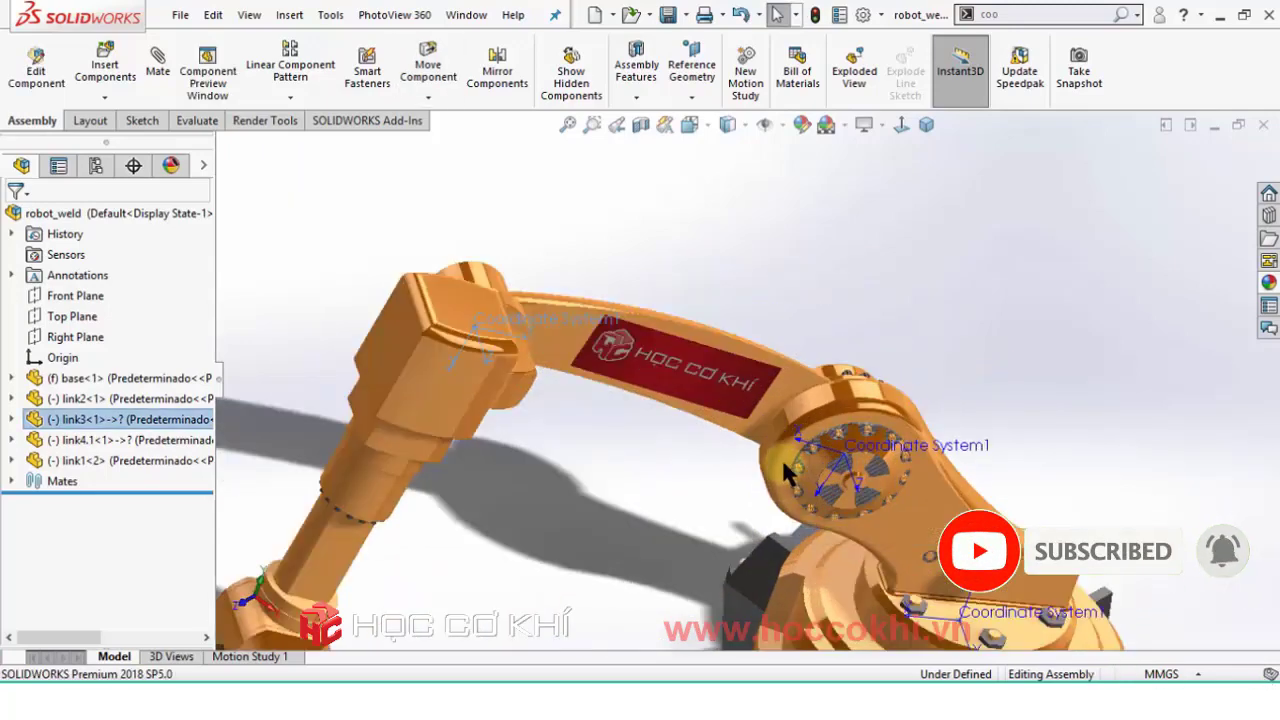
scroll(750, 440, down, 2)
middle_drag(733, 433, 825, 450)
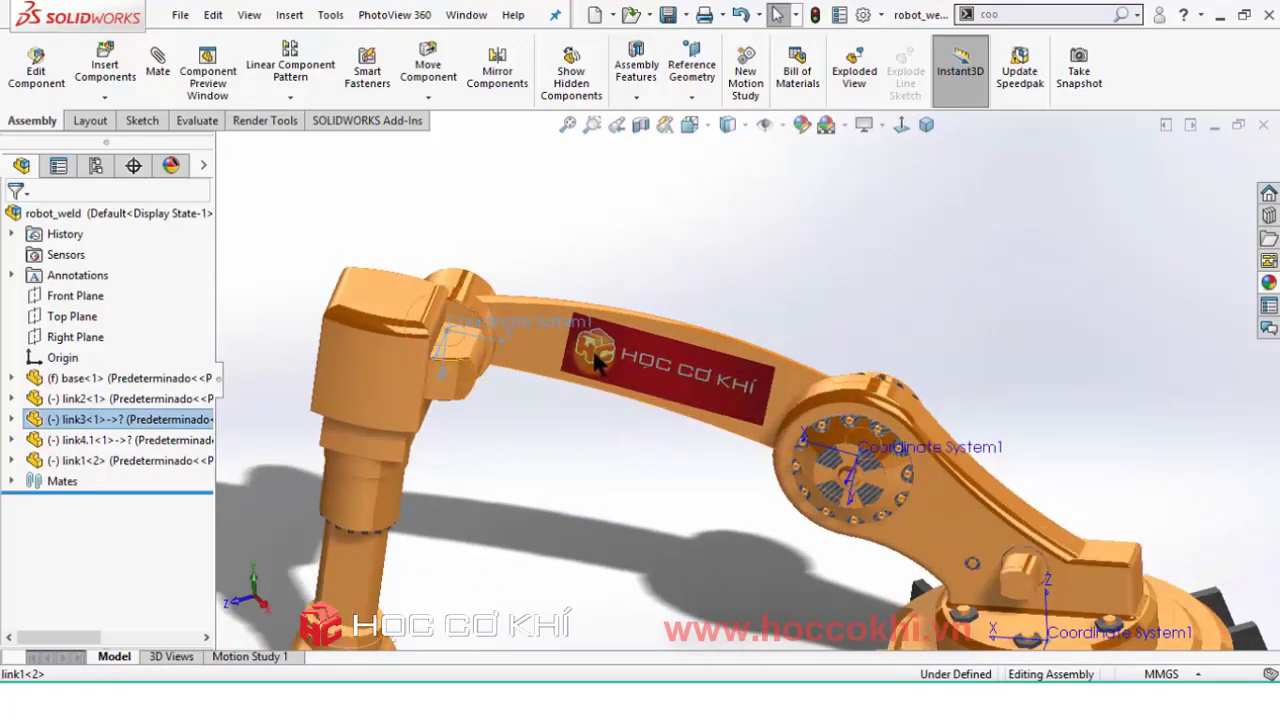
scroll(602, 385, up, 1)
scroll(605, 395, up, 1)
drag(594, 368, 515, 590)
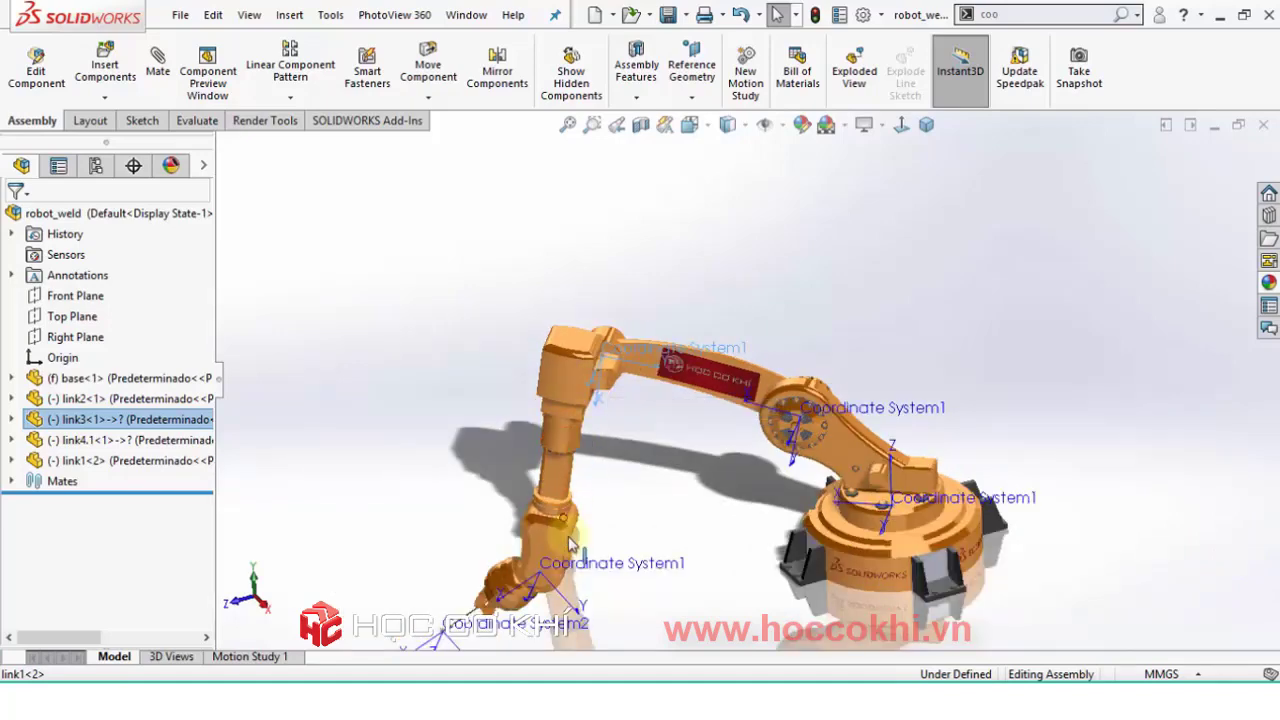
scroll(508, 597, down, 5)
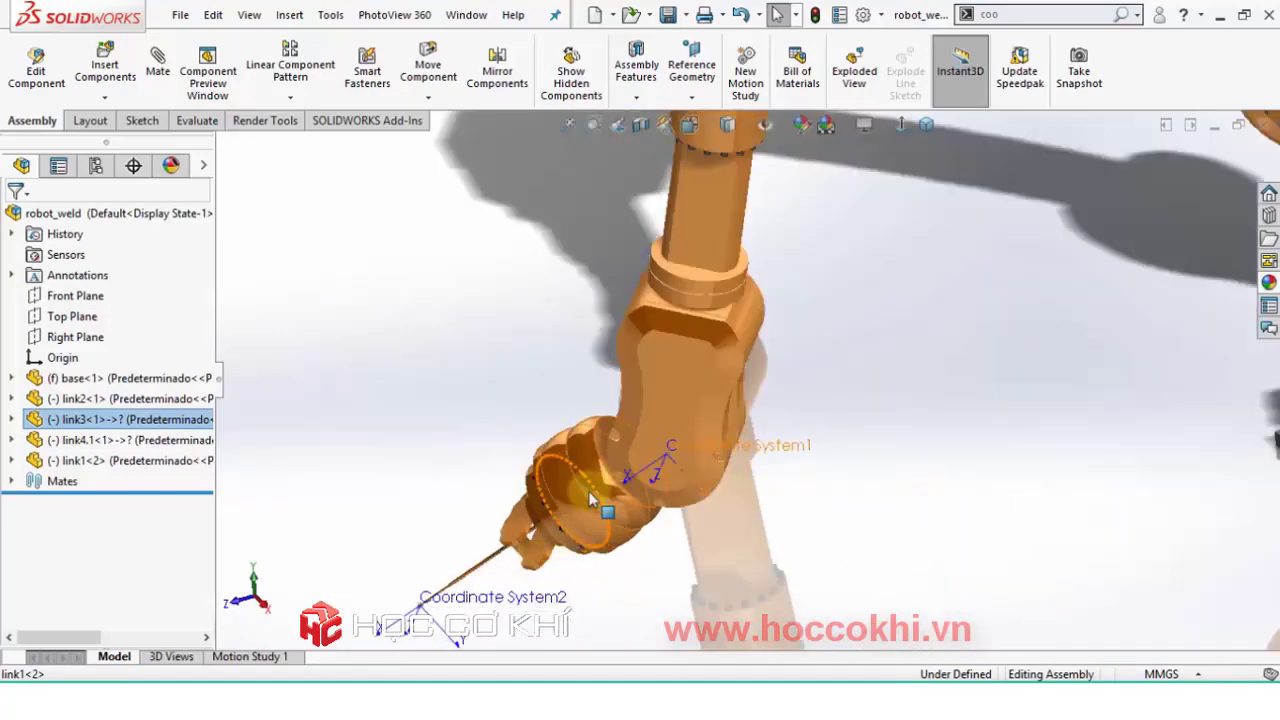
scroll(598, 495, up, 2)
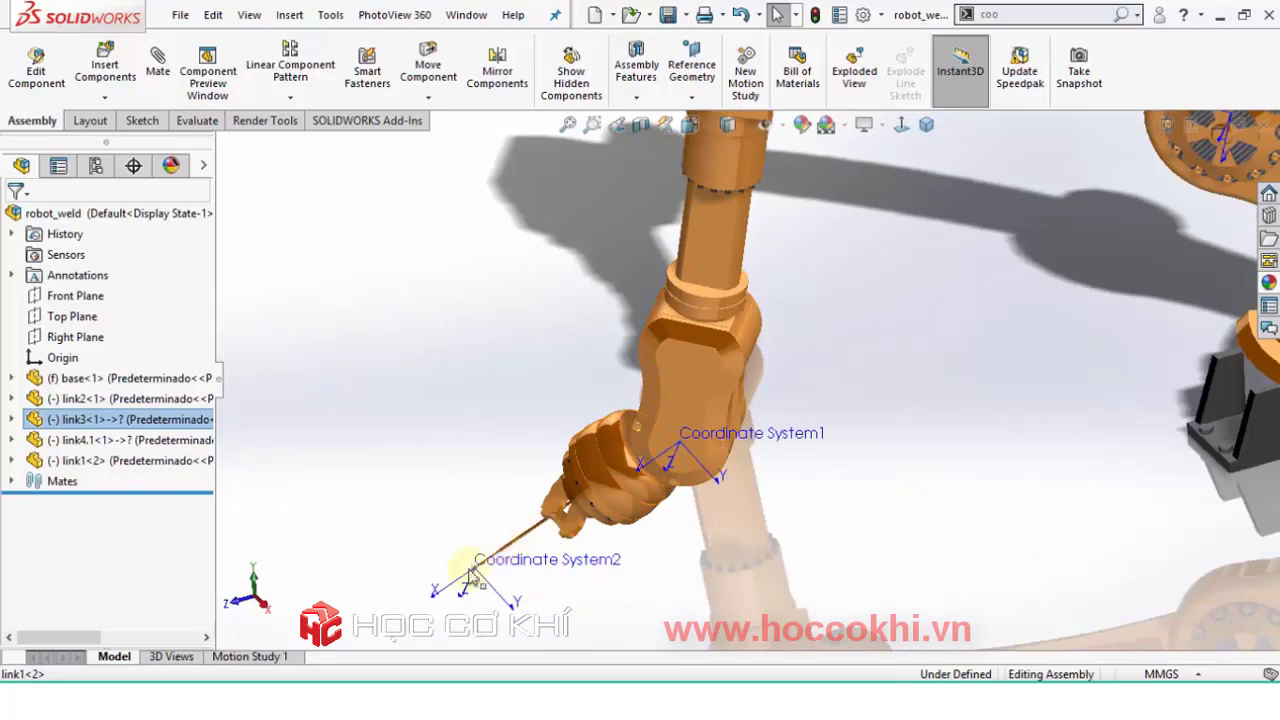
Open Untitled.png and pan across the DH sketch, frames Z0–Z4, links L2–L4 and the parameter table.
click(428, 700)
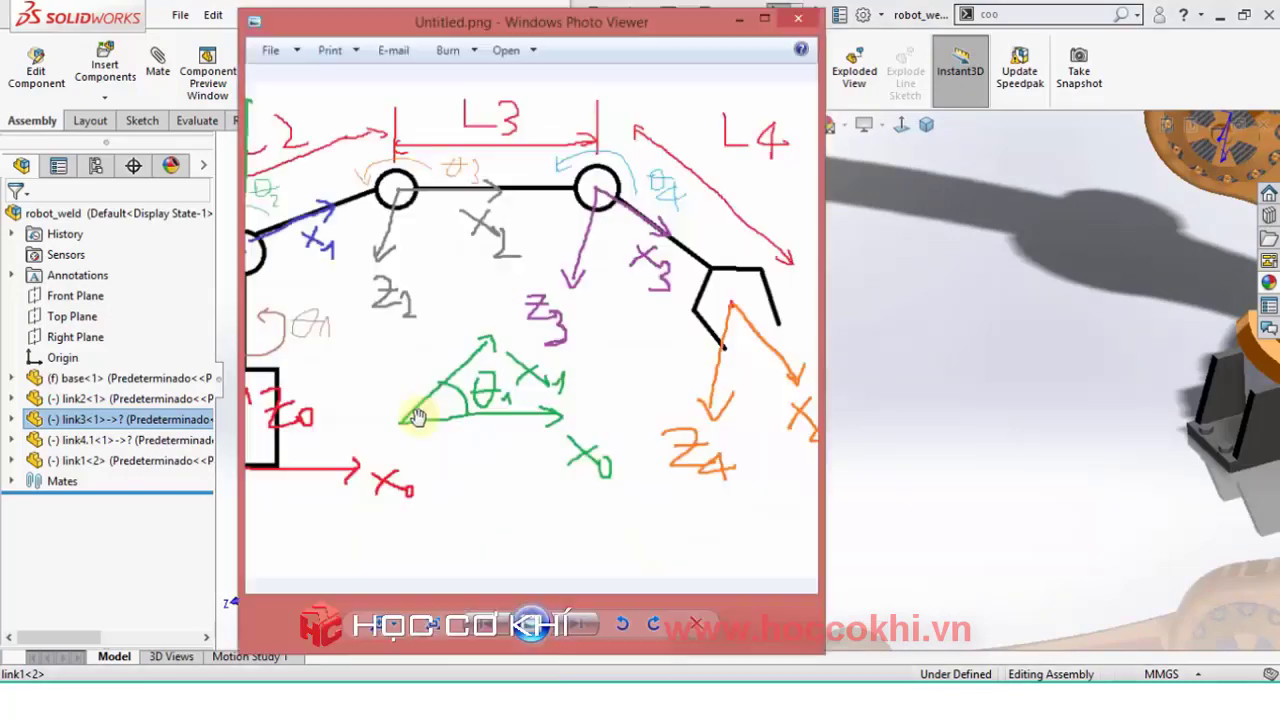
drag(607, 253, 711, 255)
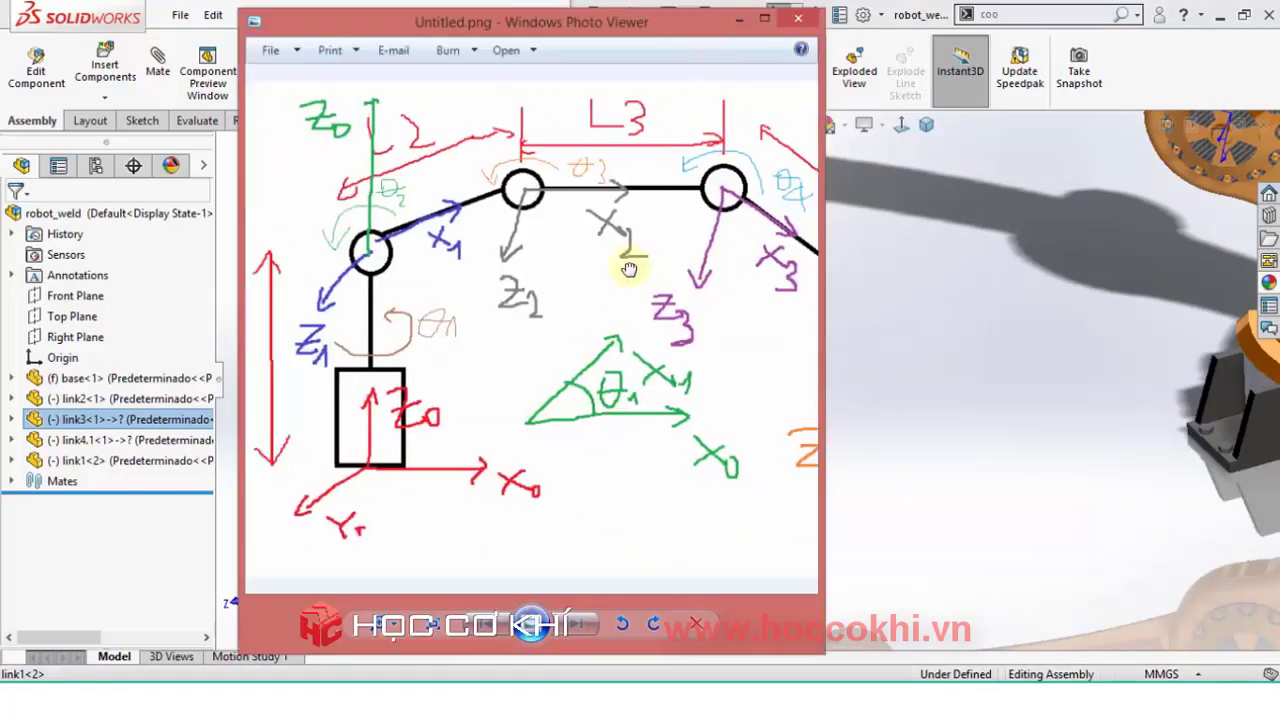
mouse_move(600, 320)
mouse_down()
mouse_move(488, 250)
mouse_move(580, 300)
mouse_move(284, 330)
mouse_move(430, 346)
mouse_up()
drag(519, 350, 650, 345)
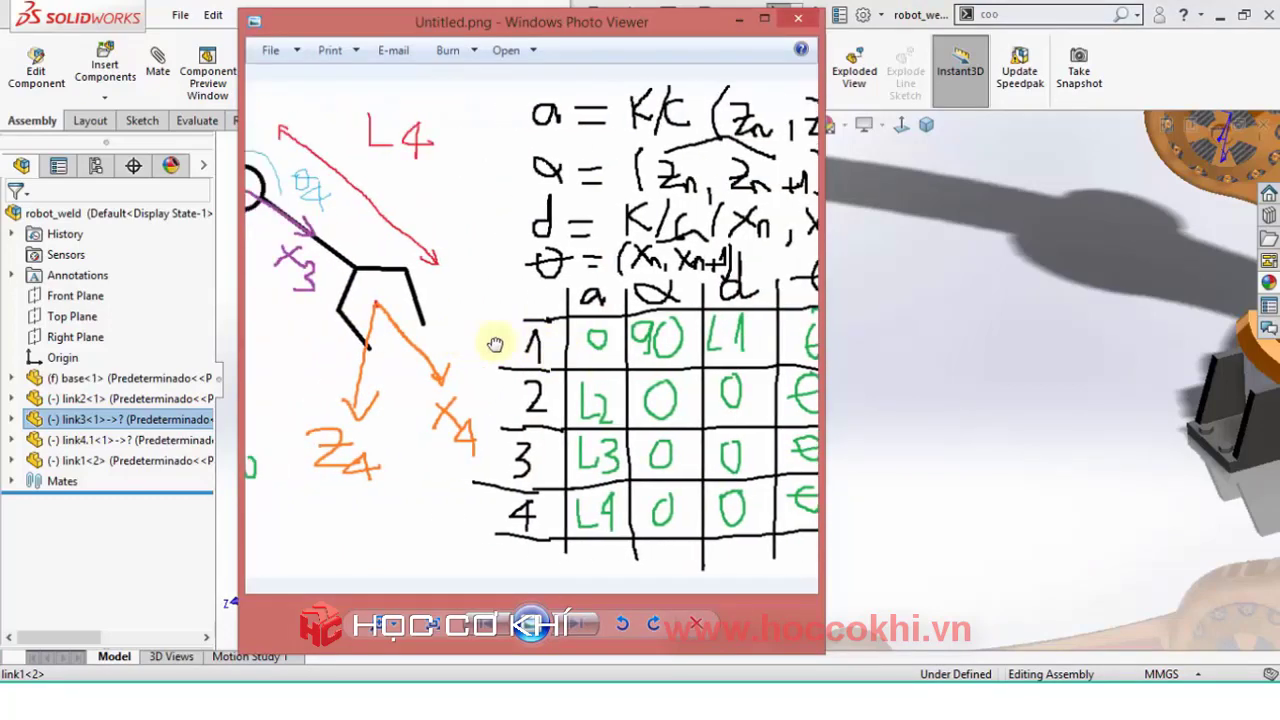
mouse_move(371, 171)
mouse_down()
mouse_move(457, 149)
mouse_move(531, 240)
mouse_move(641, 283)
mouse_up()
drag(470, 300, 650, 310)
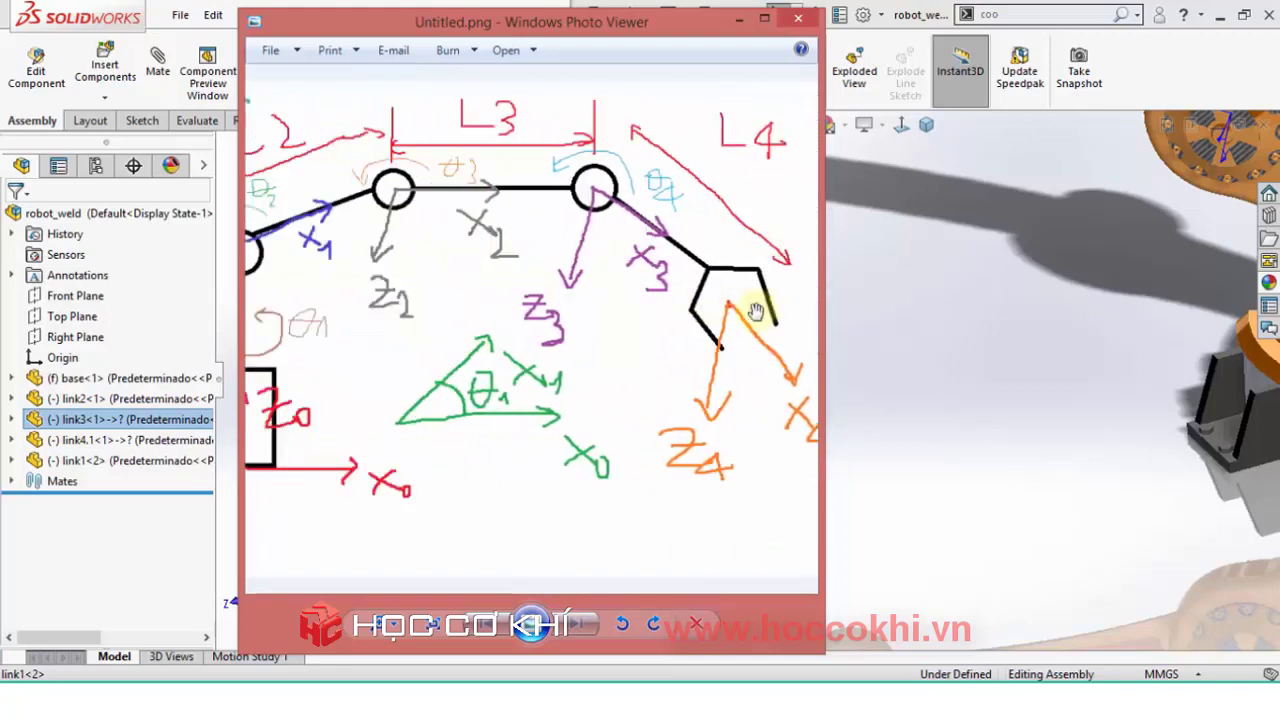
mouse_move(489, 345)
mouse_down()
mouse_move(663, 349)
mouse_move(300, 363)
mouse_move(600, 366)
mouse_up()
drag(720, 368, 588, 370)
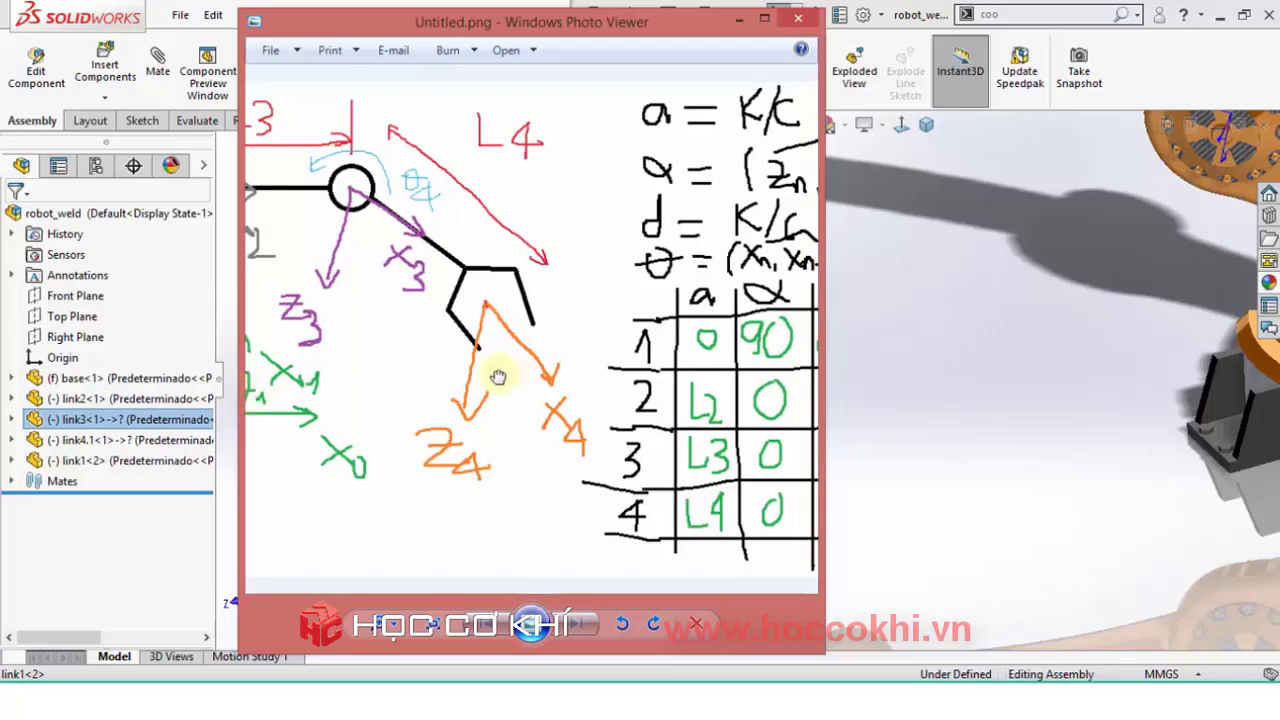
mouse_move(491, 371)
mouse_down()
mouse_move(343, 386)
mouse_move(613, 376)
mouse_up()
drag(392, 330, 592, 323)
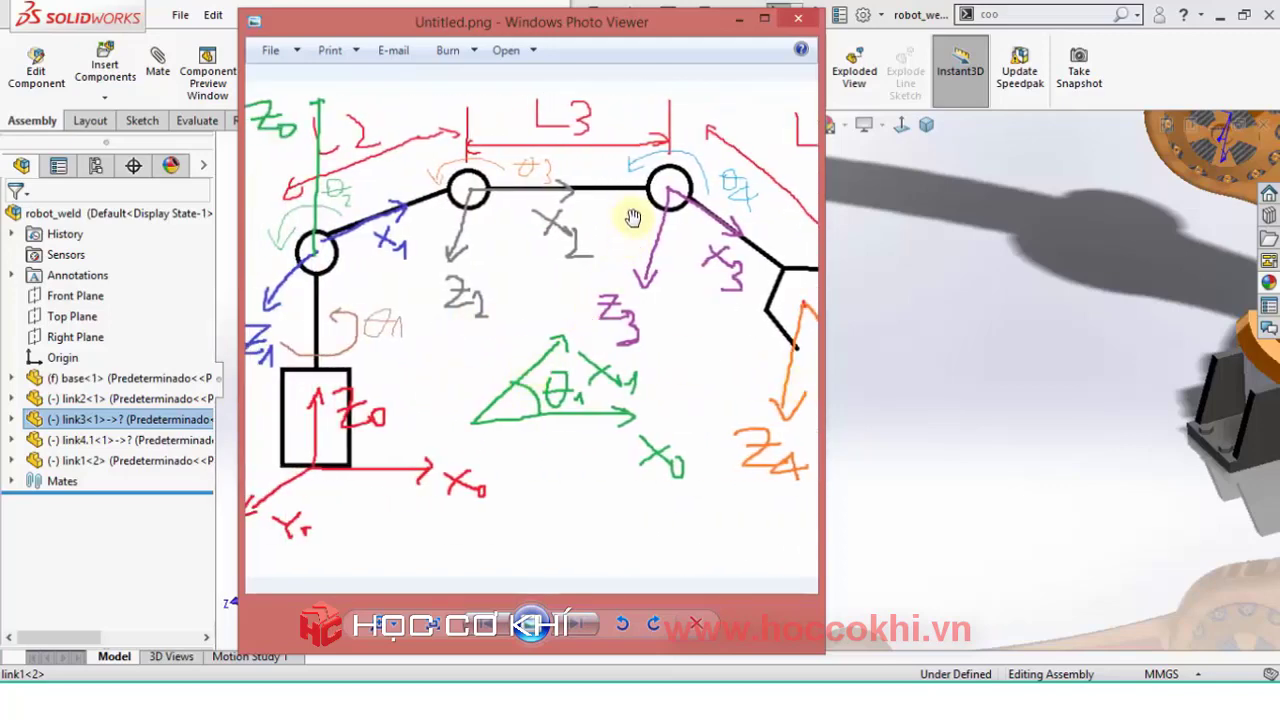
Return to the assembly in isometric view and drag the arm links into a raised pose.
click(738, 20)
scroll(828, 318, down, 2)
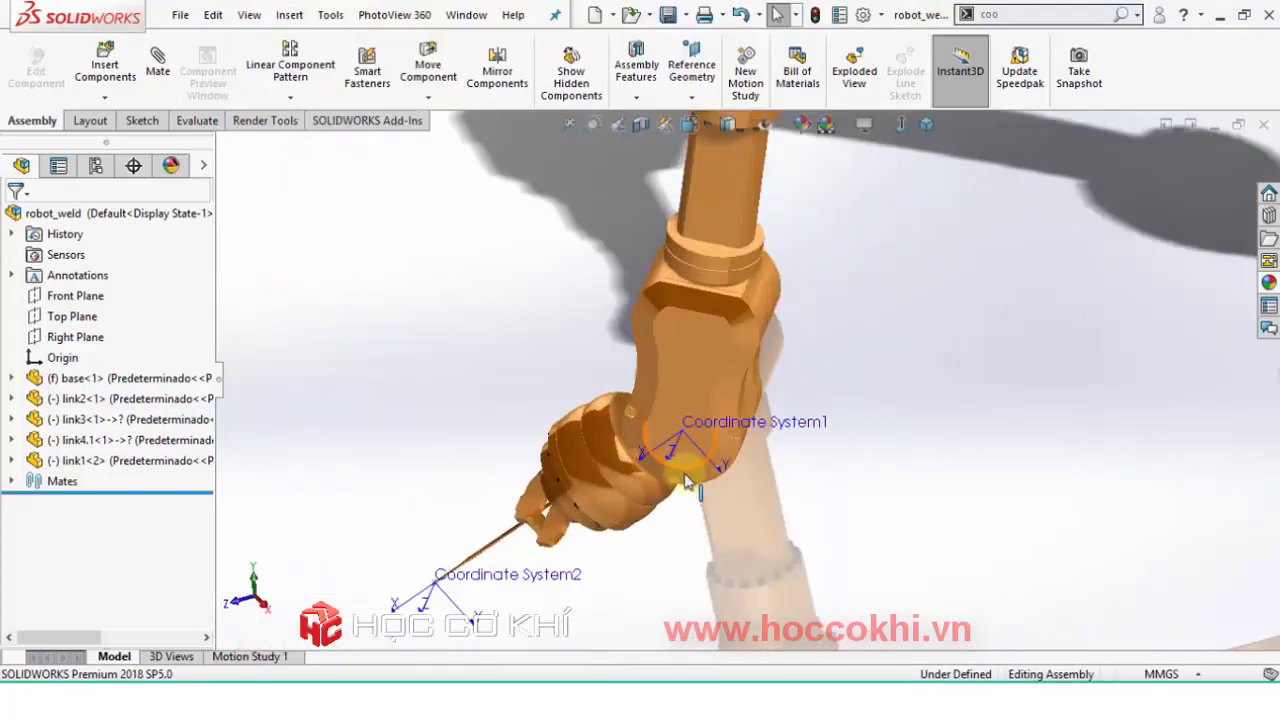
scroll(954, 398, down, 2)
key(ctrl+7)
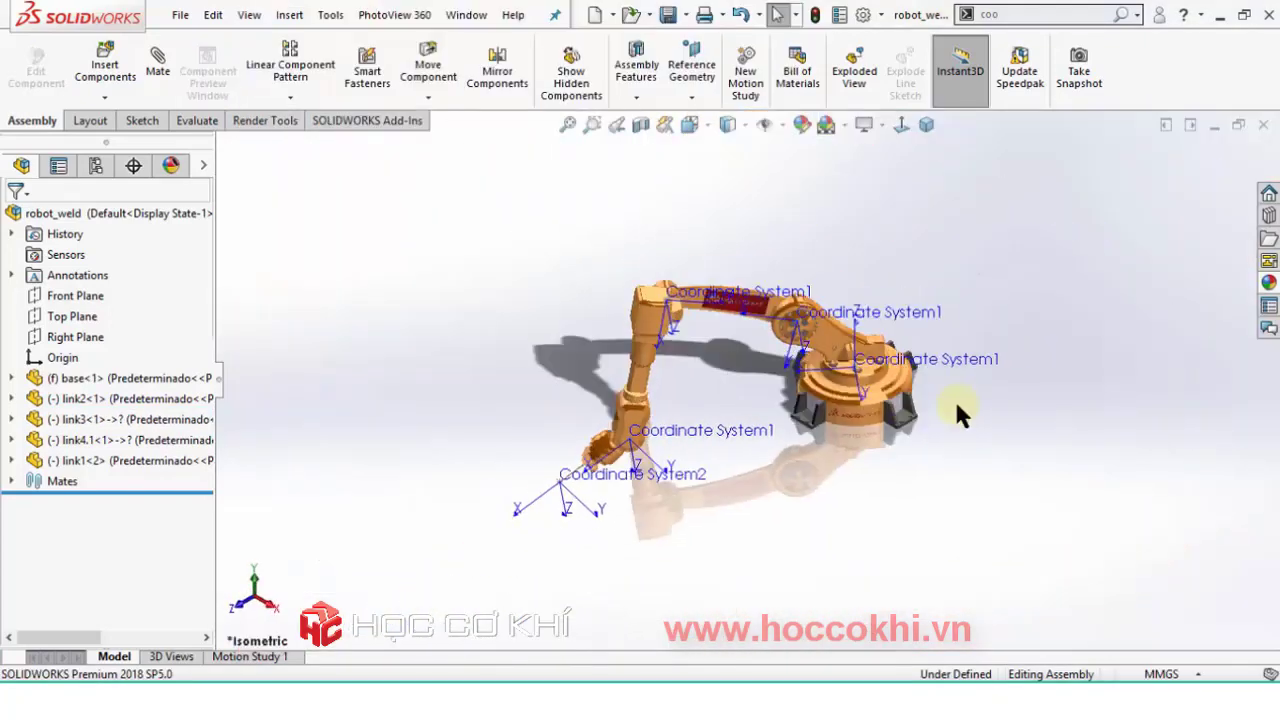
mouse_move(797, 315)
mouse_down()
mouse_move(617, 333)
mouse_move(697, 180)
mouse_up()
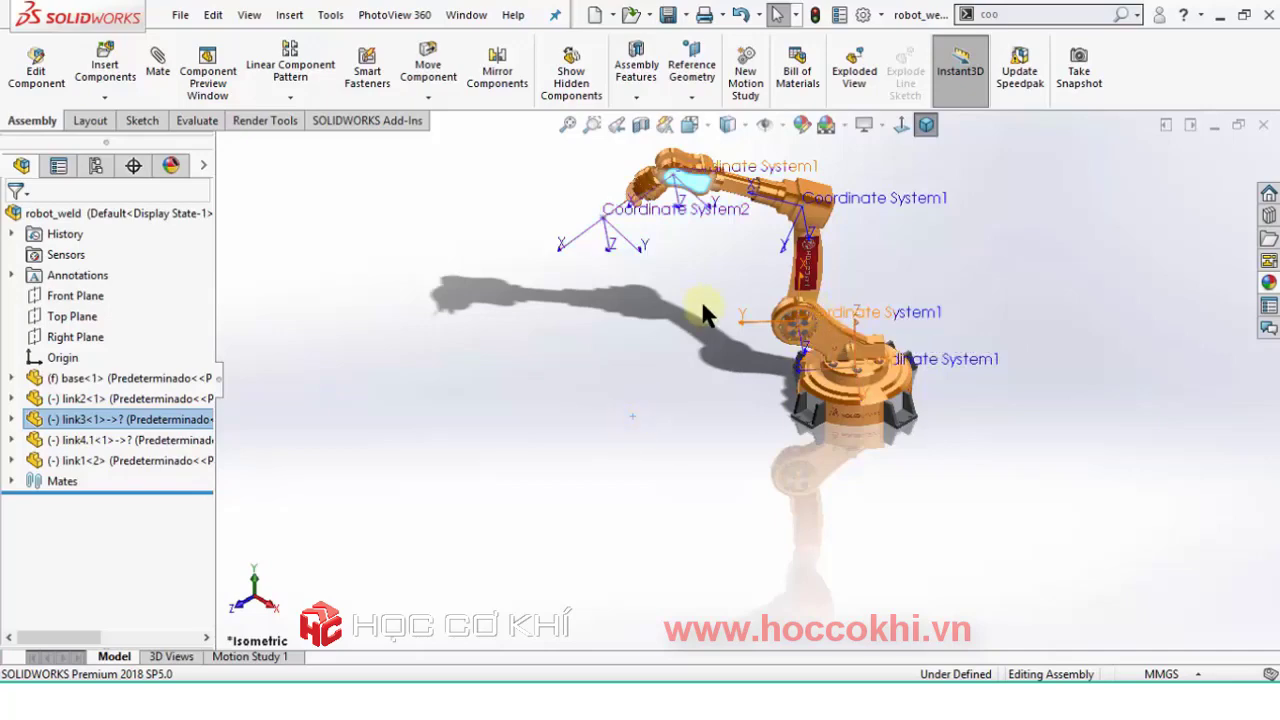
mouse_move(768, 268)
middle_down()
mouse_move(689, 237)
mouse_move(648, 246)
mouse_move(640, 303)
middle_up()
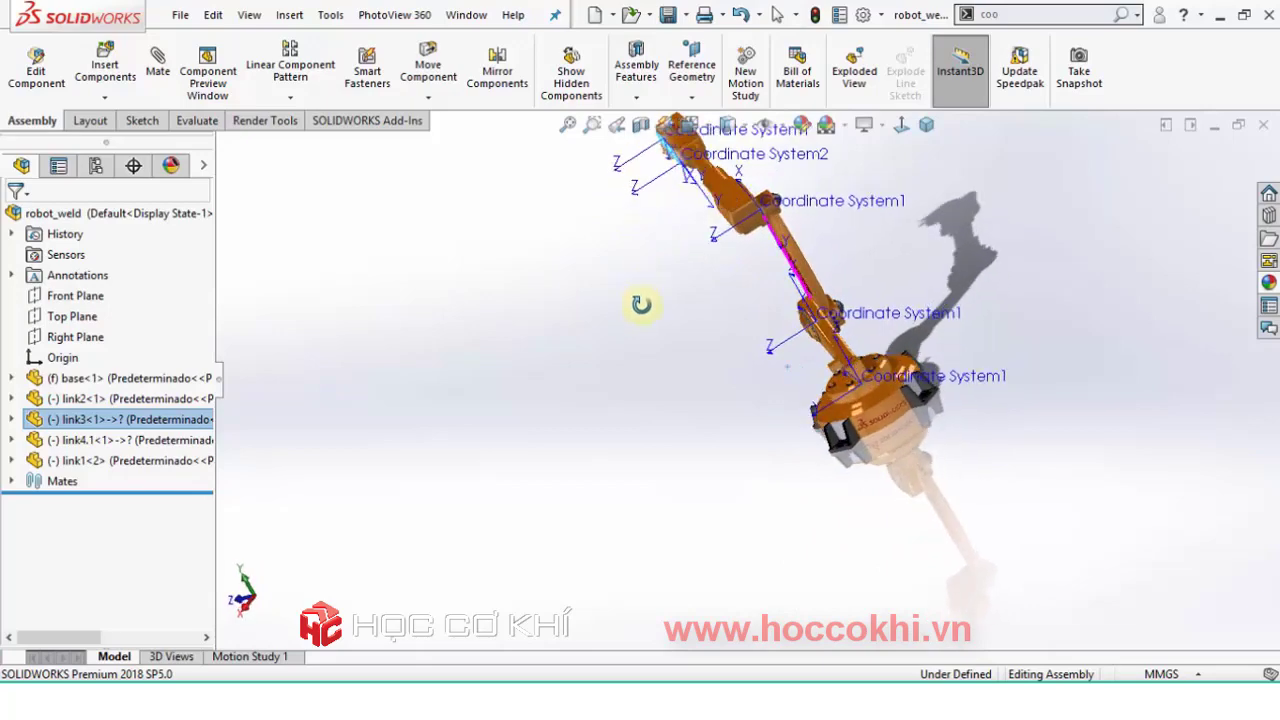
drag(634, 177, 731, 443)
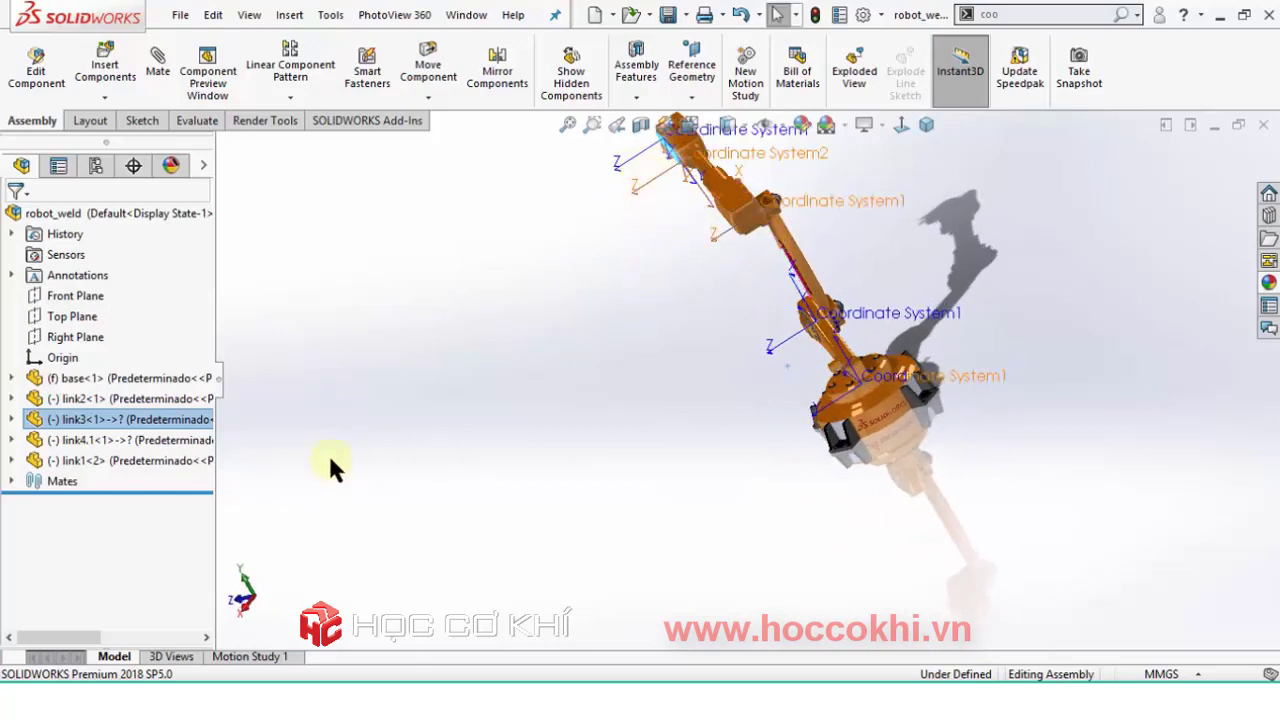
Zoom out, clear the link3 selection, and return to the standard isometric view.
scroll(660, 190, down, 2)
scroll(668, 190, down, 3)
scroll(640, 225, down, 3)
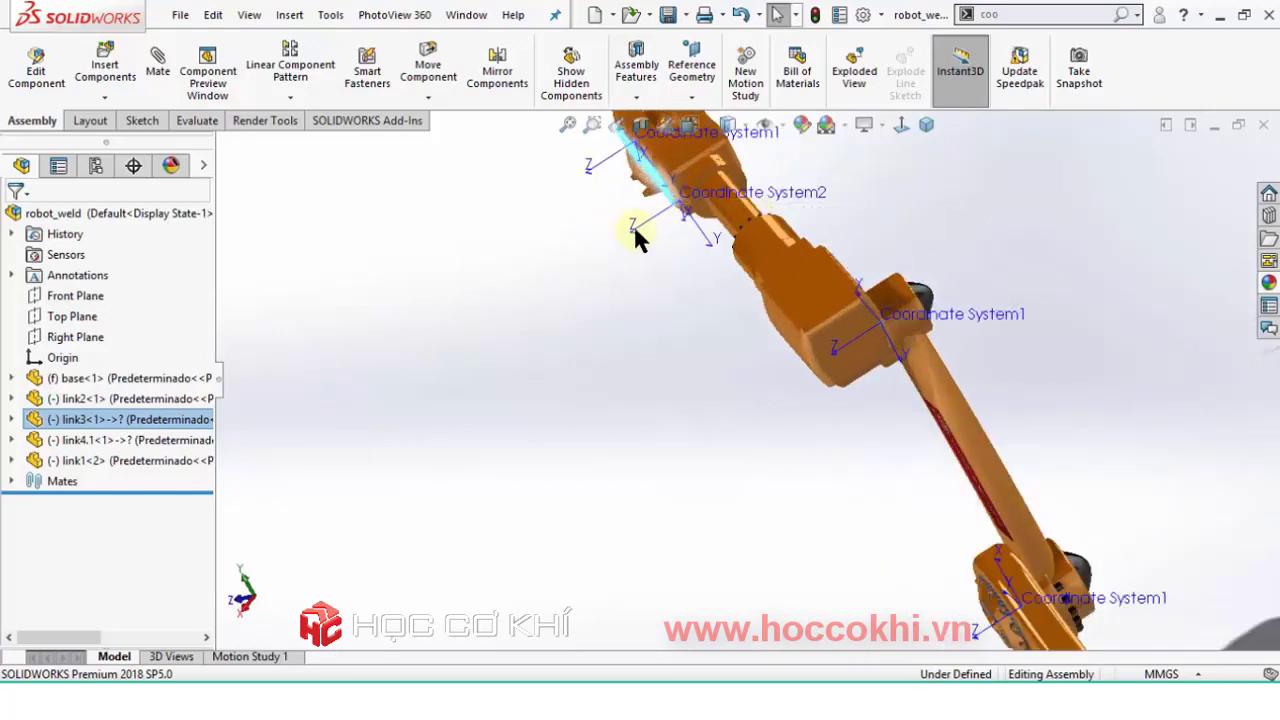
scroll(628, 222, down, 2)
scroll(762, 390, up, 3)
scroll(762, 390, up, 3)
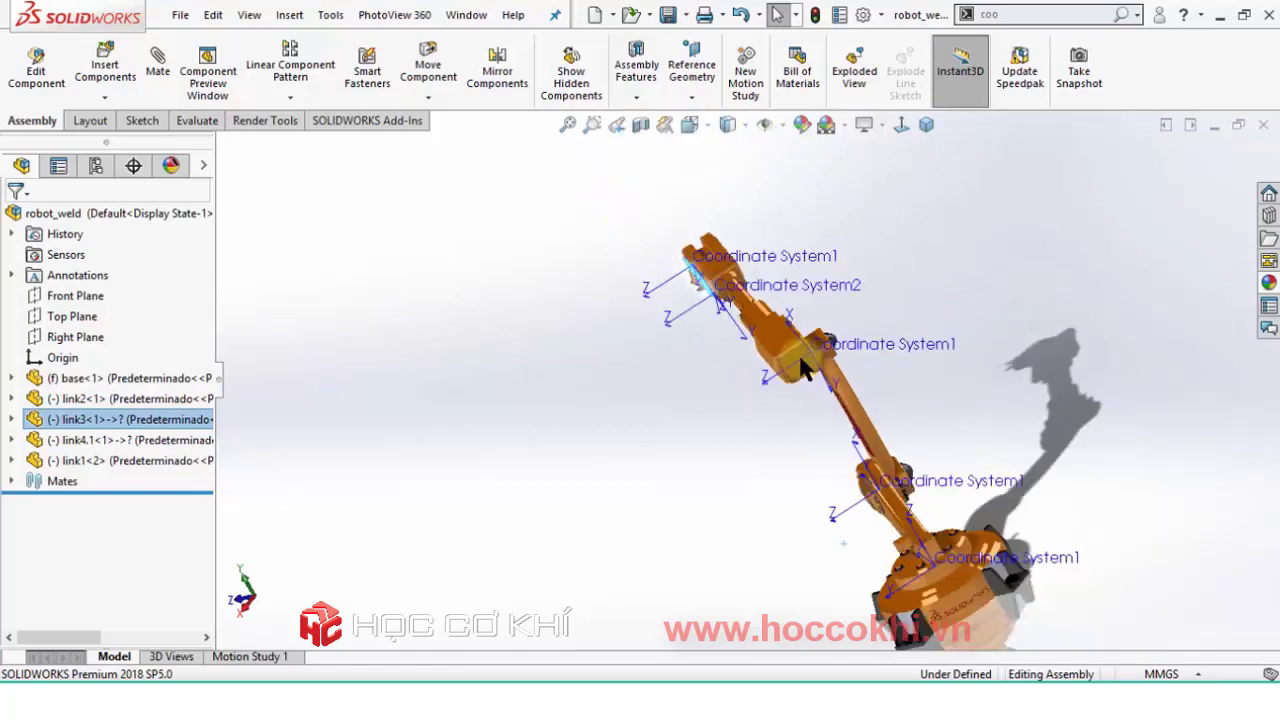
click(1056, 276)
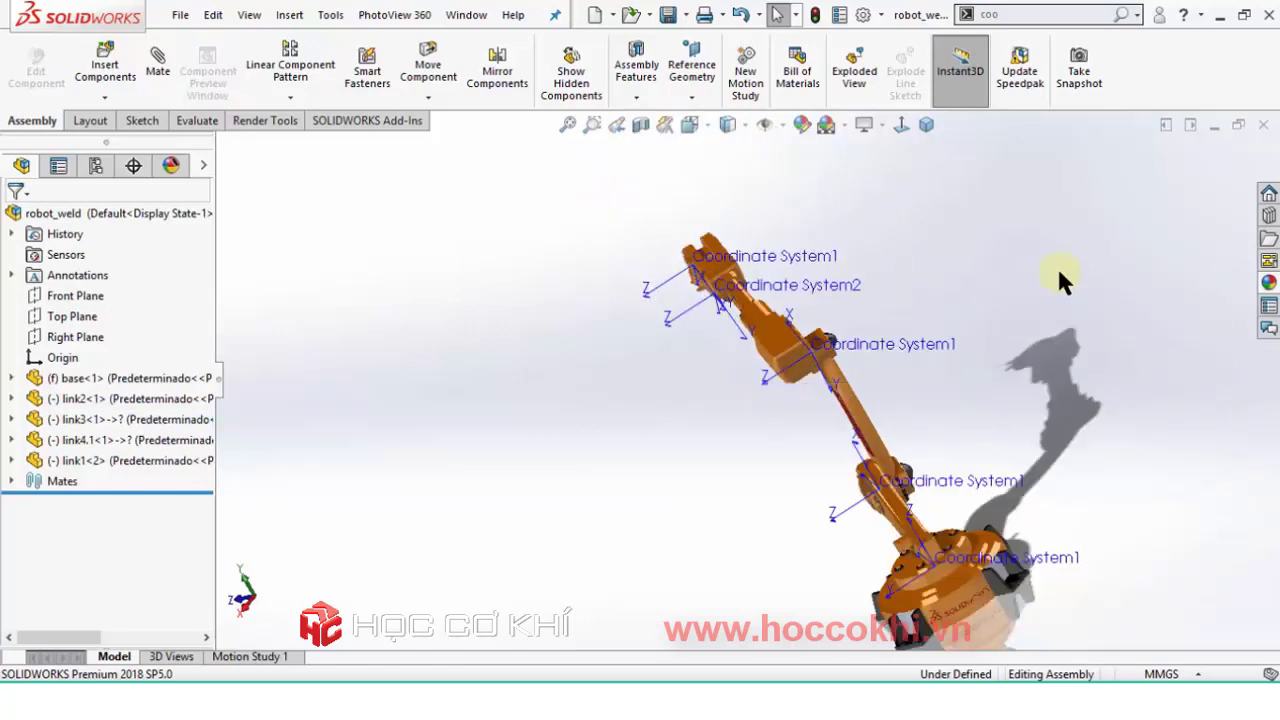
key(ctrl+7)
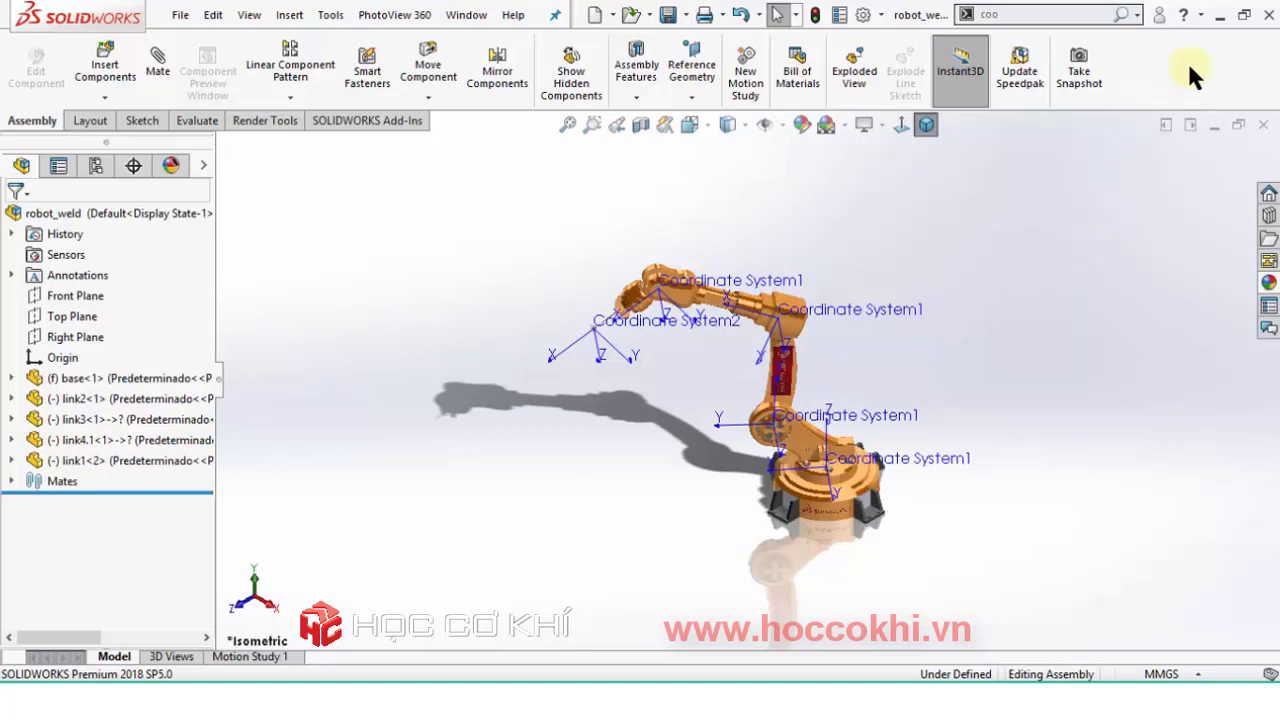
Minimize SolidWorks and the browser, then make a desktop folder named 'dieu khien canh tay robot'.
click(1219, 16)
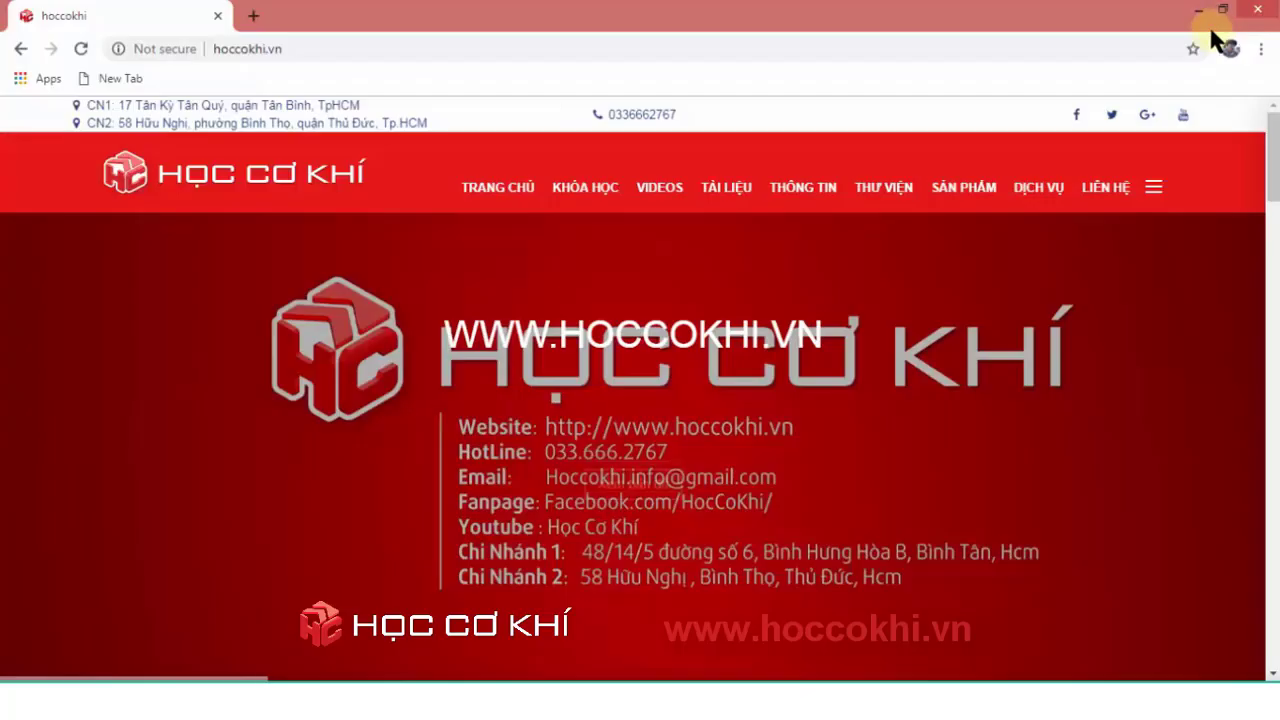
click(1199, 10)
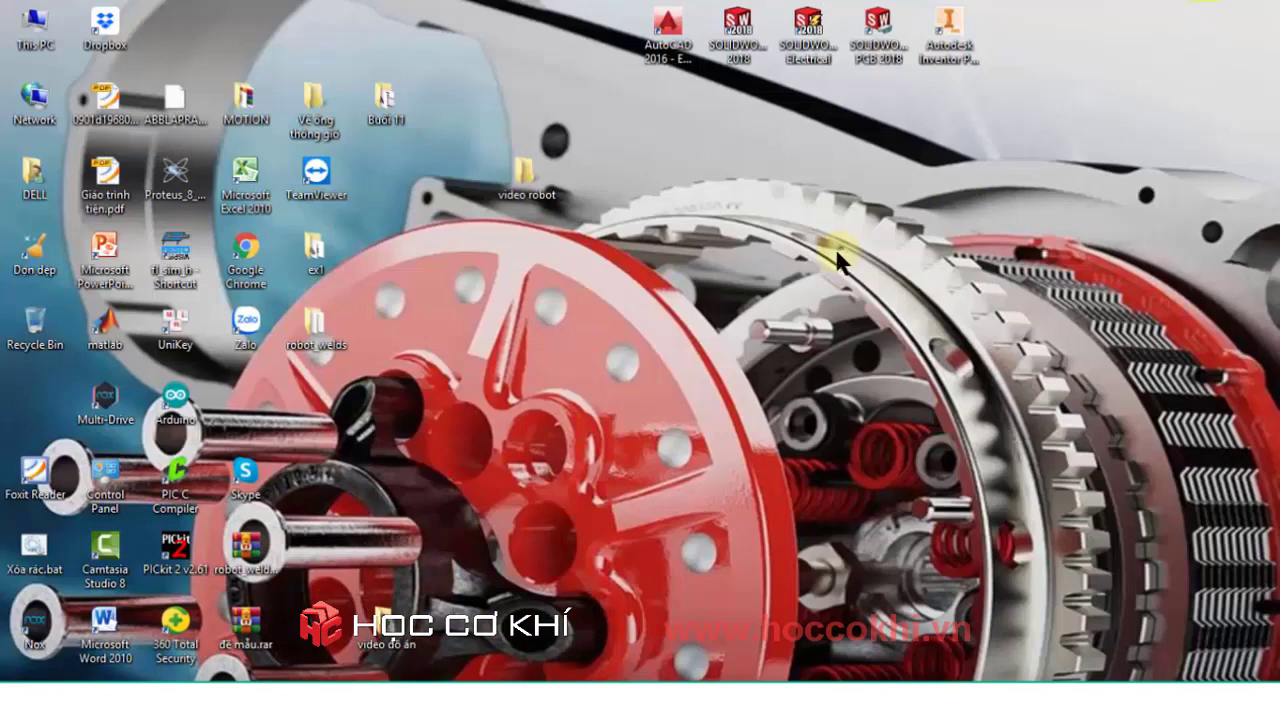
right_click(732, 148)
mouse_move(800, 378)
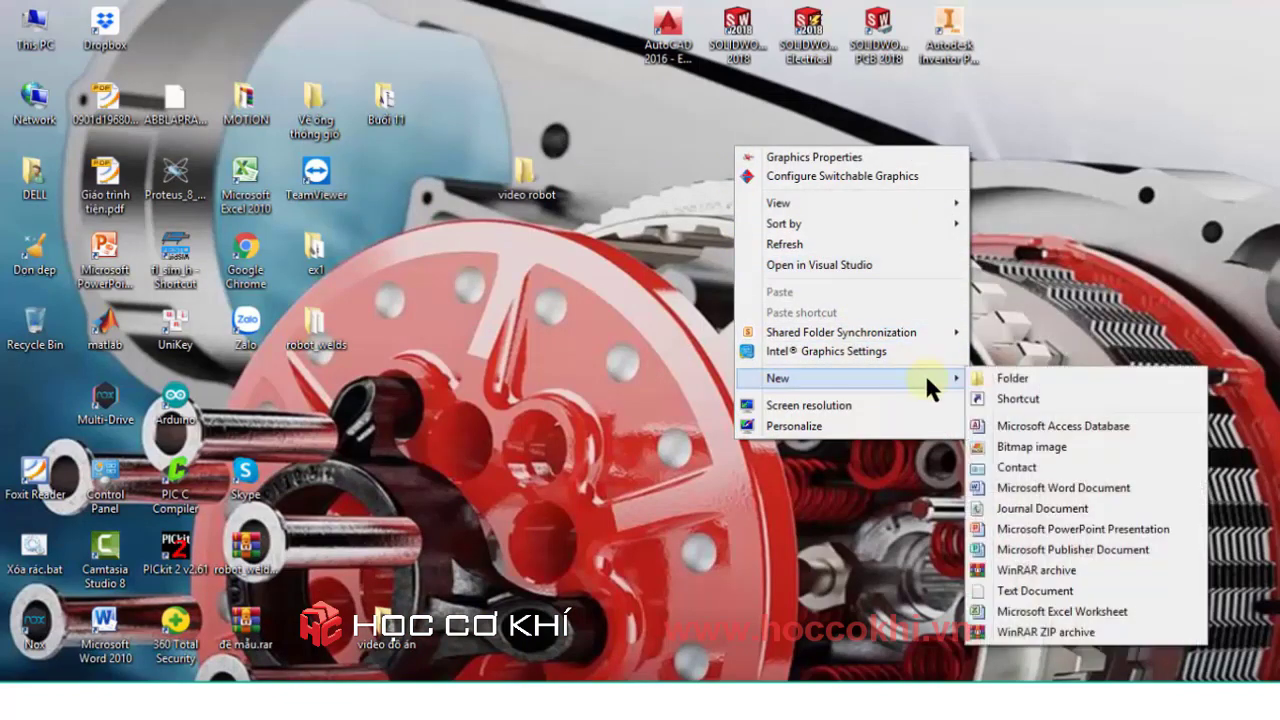
click(1012, 378)
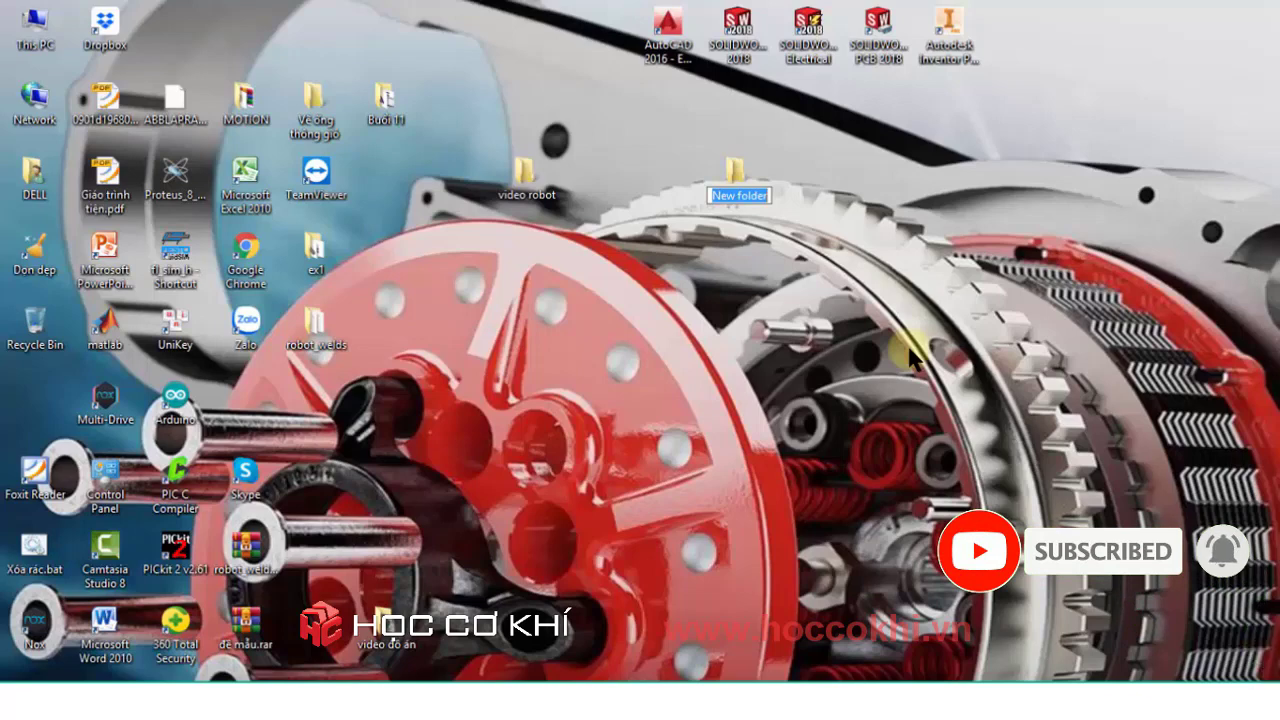
text(die)
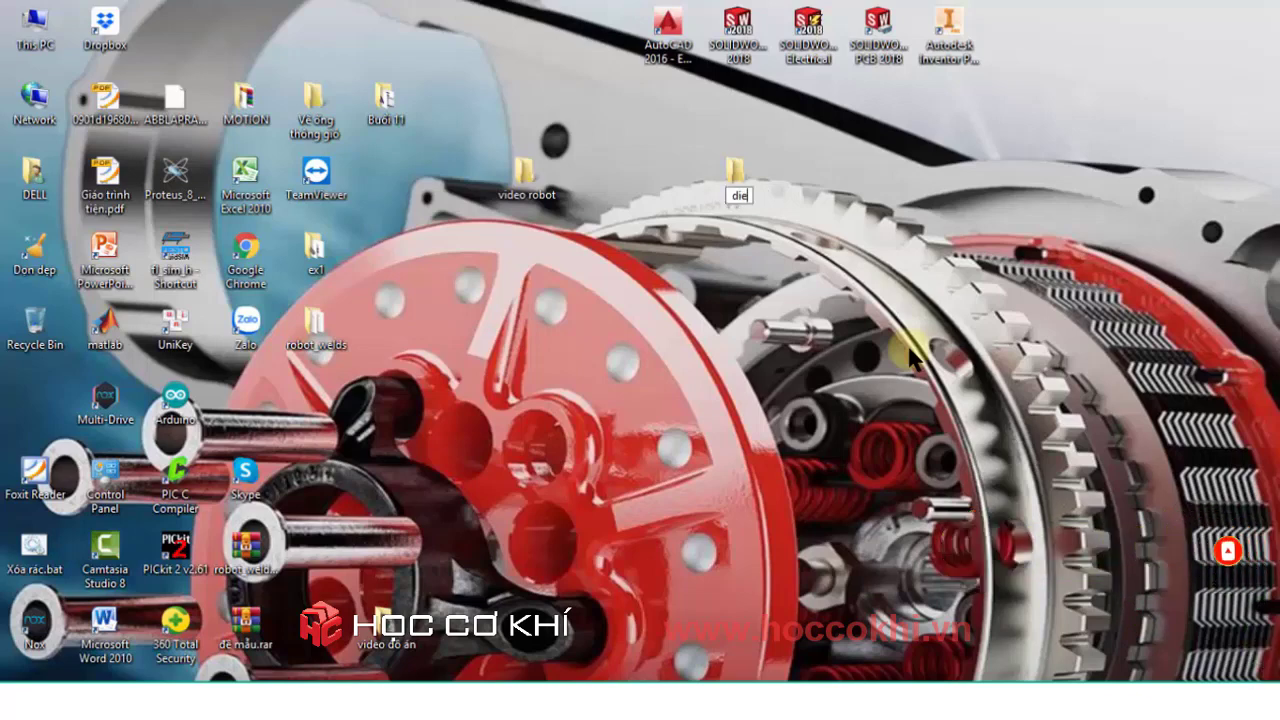
text(u khien c)
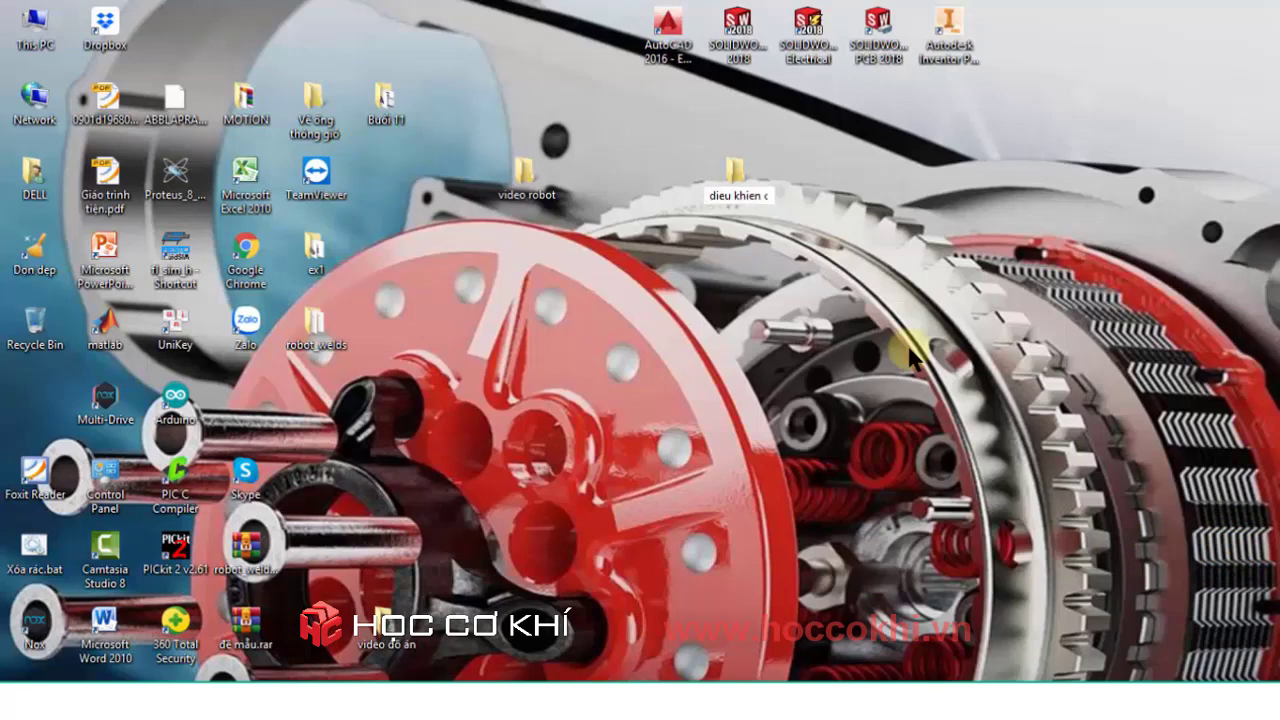
text(anh tay )
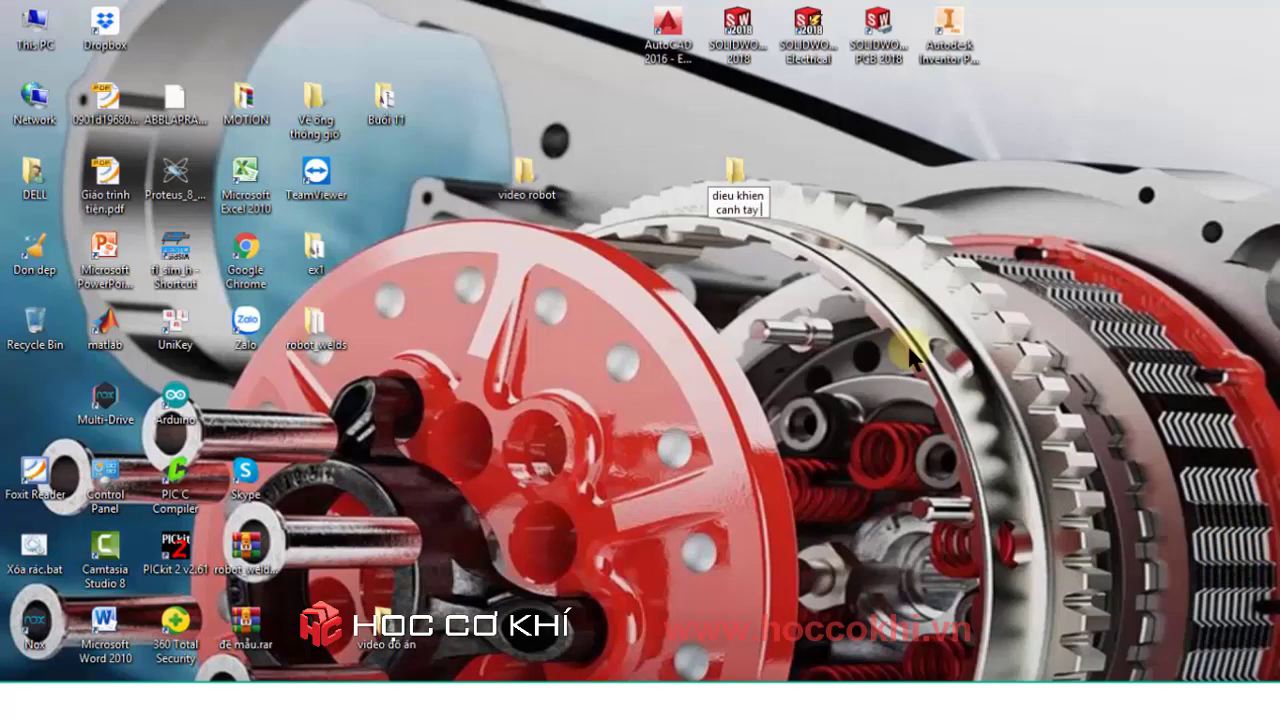
text(robot)
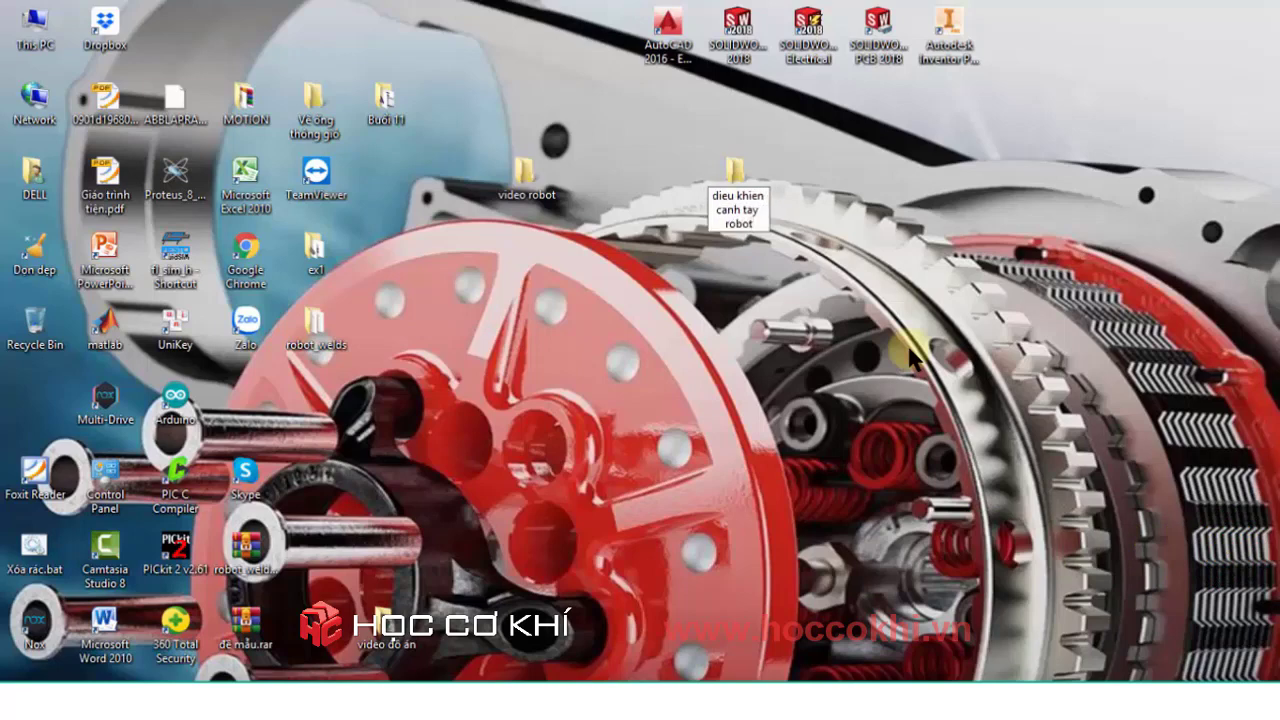
key(Return)
click(910, 355)
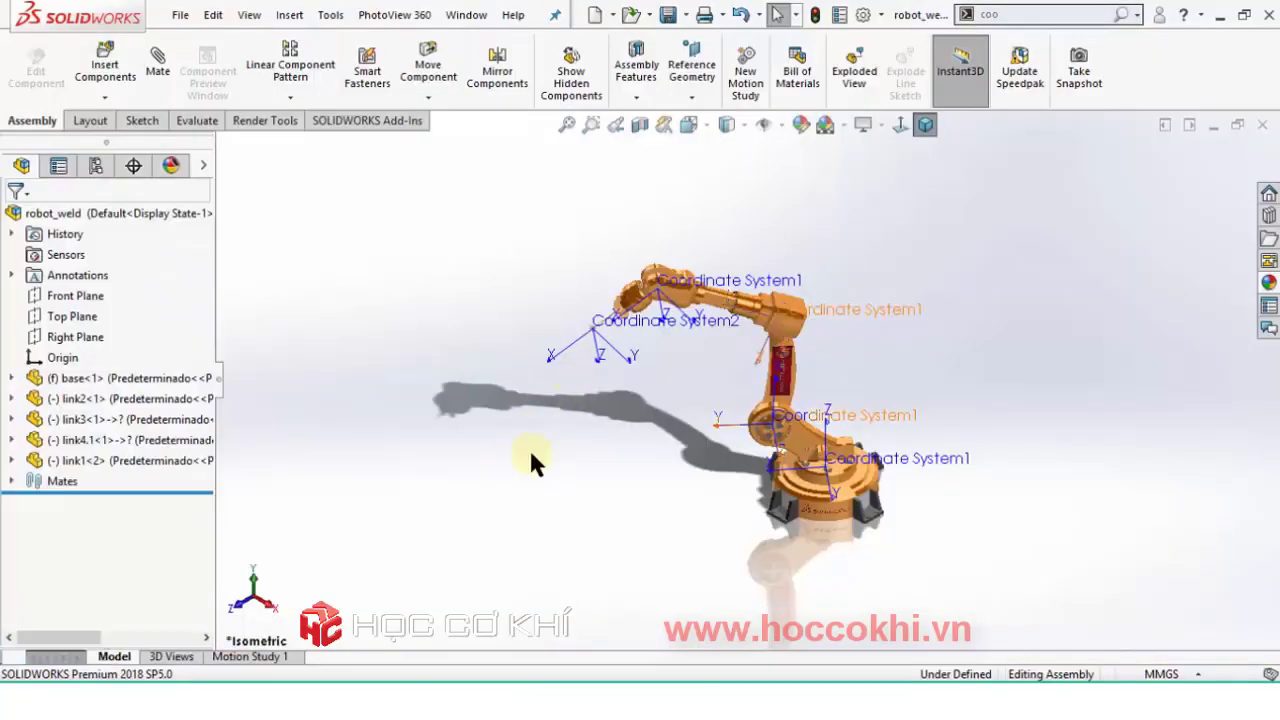
Save robot_weld, choosing to rebuild the document before saving.
click(668, 14)
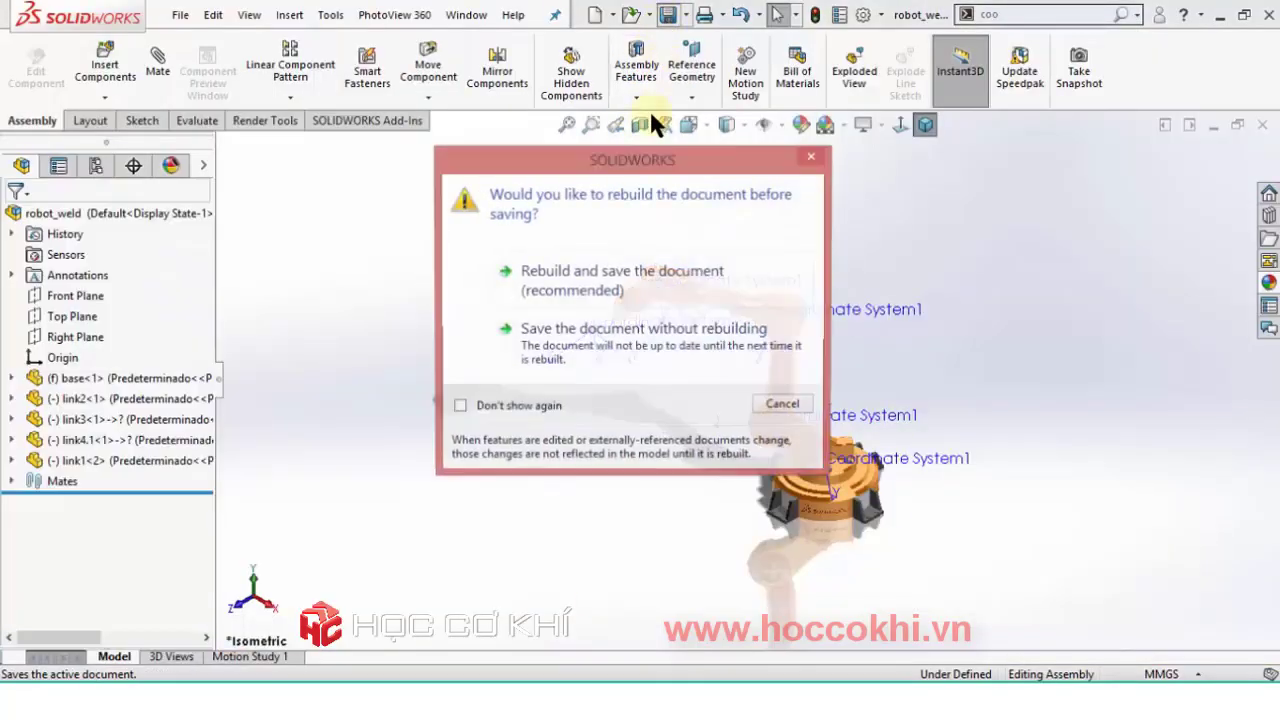
click(650, 275)
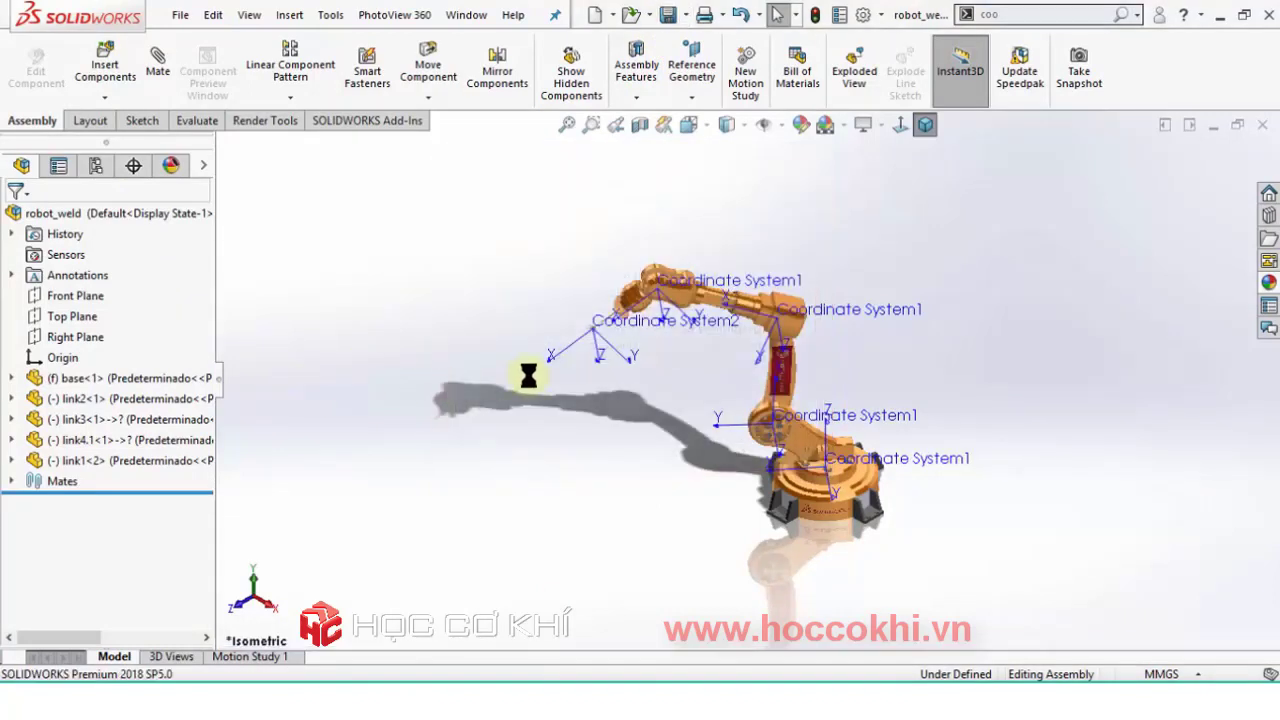
scroll(960, 470, down, 2)
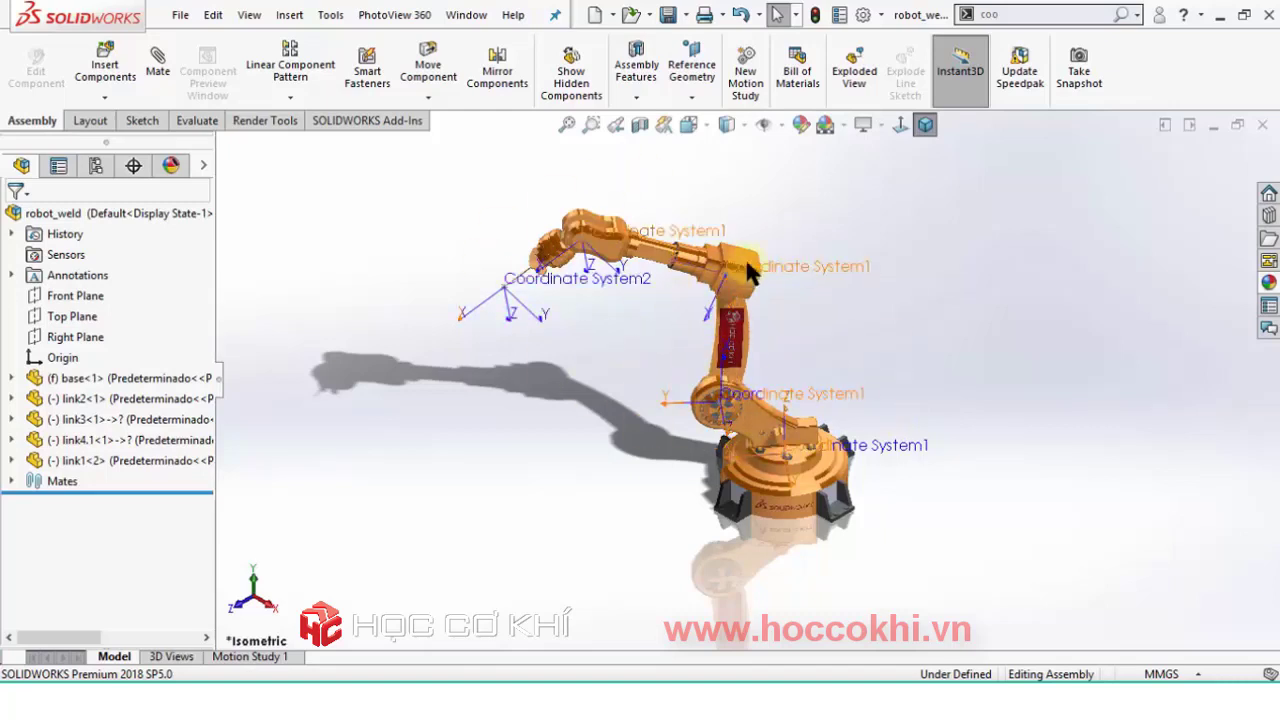
Enable Simscape Multibody Link in Add-Ins, both active and at start-up.
click(880, 15)
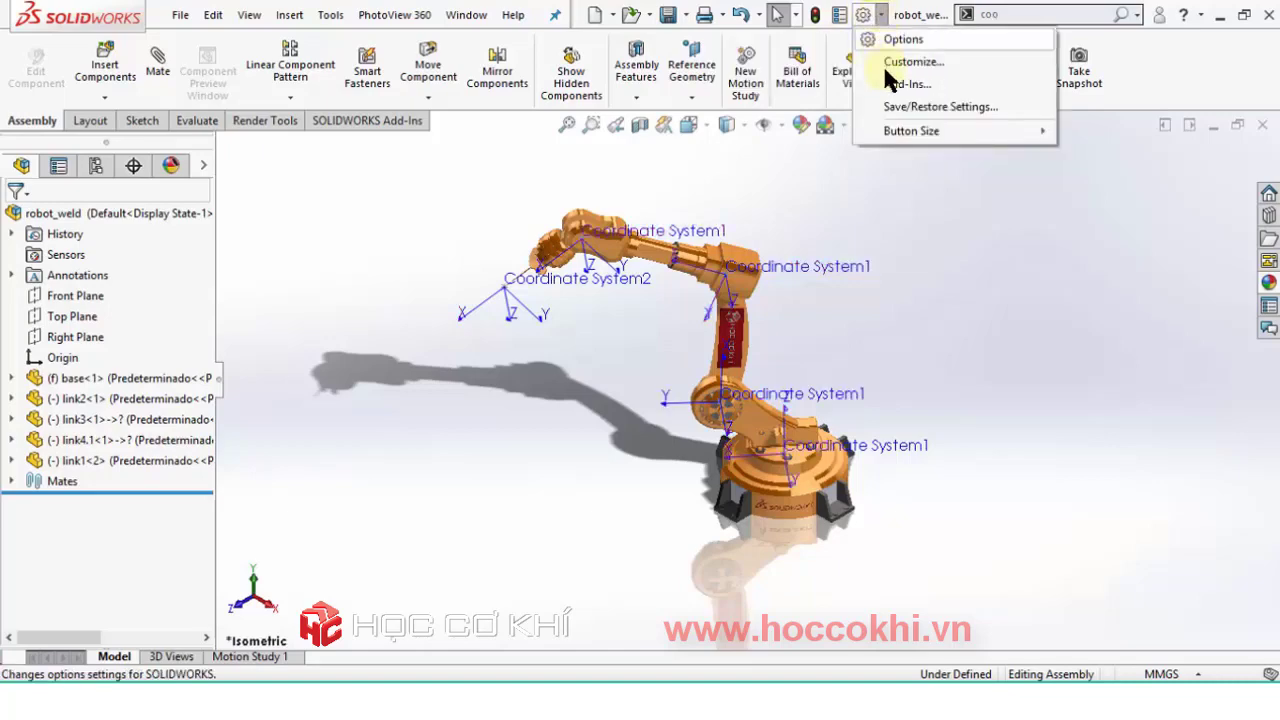
click(905, 83)
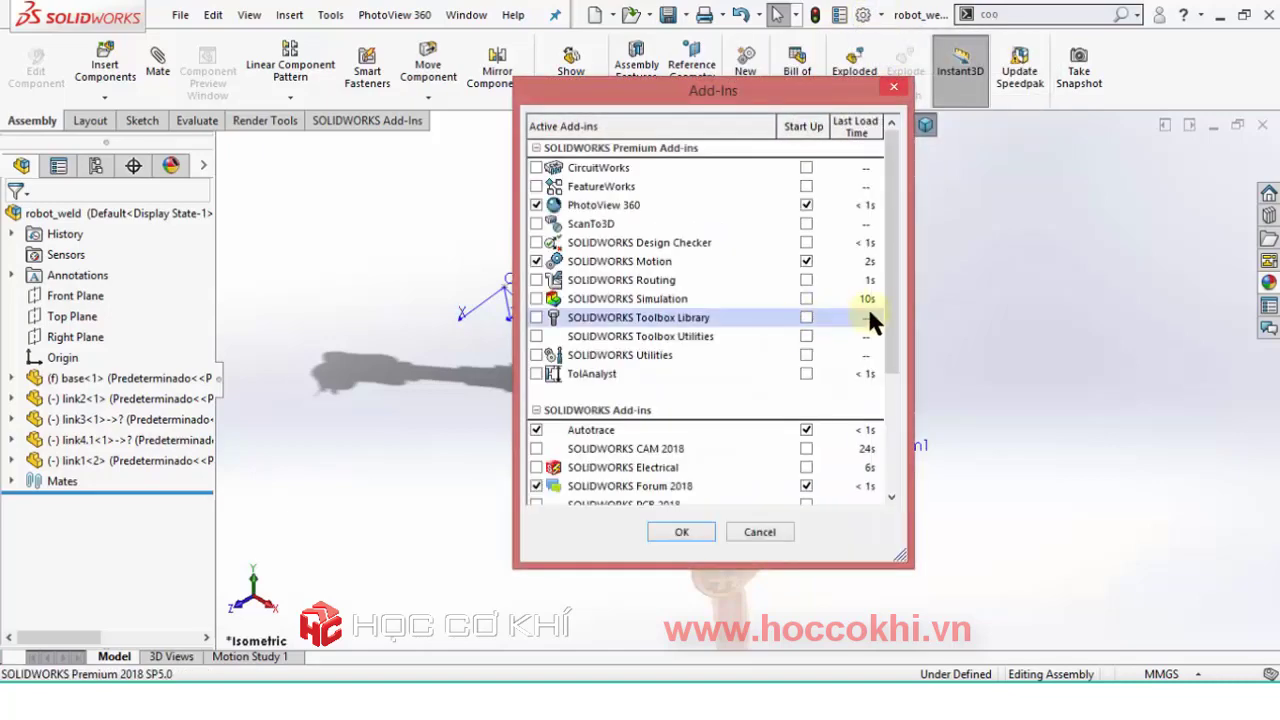
drag(895, 325, 900, 448)
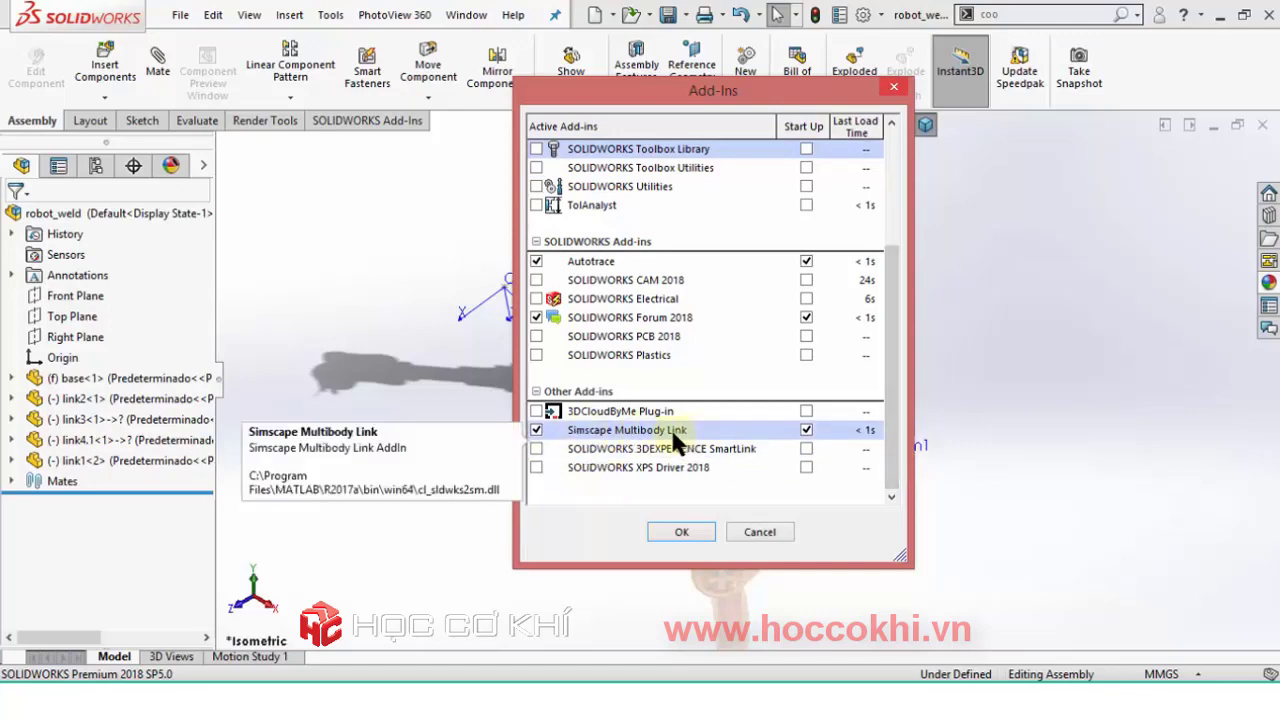
click(680, 530)
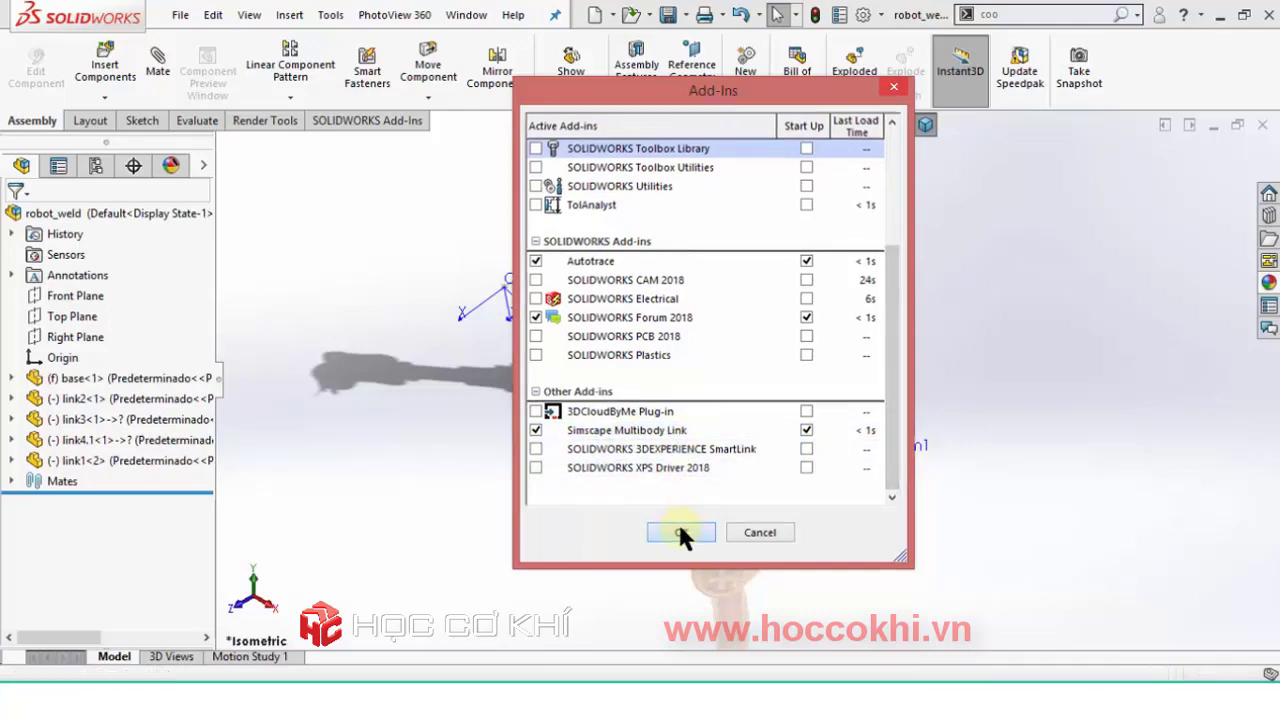
click(330, 16)
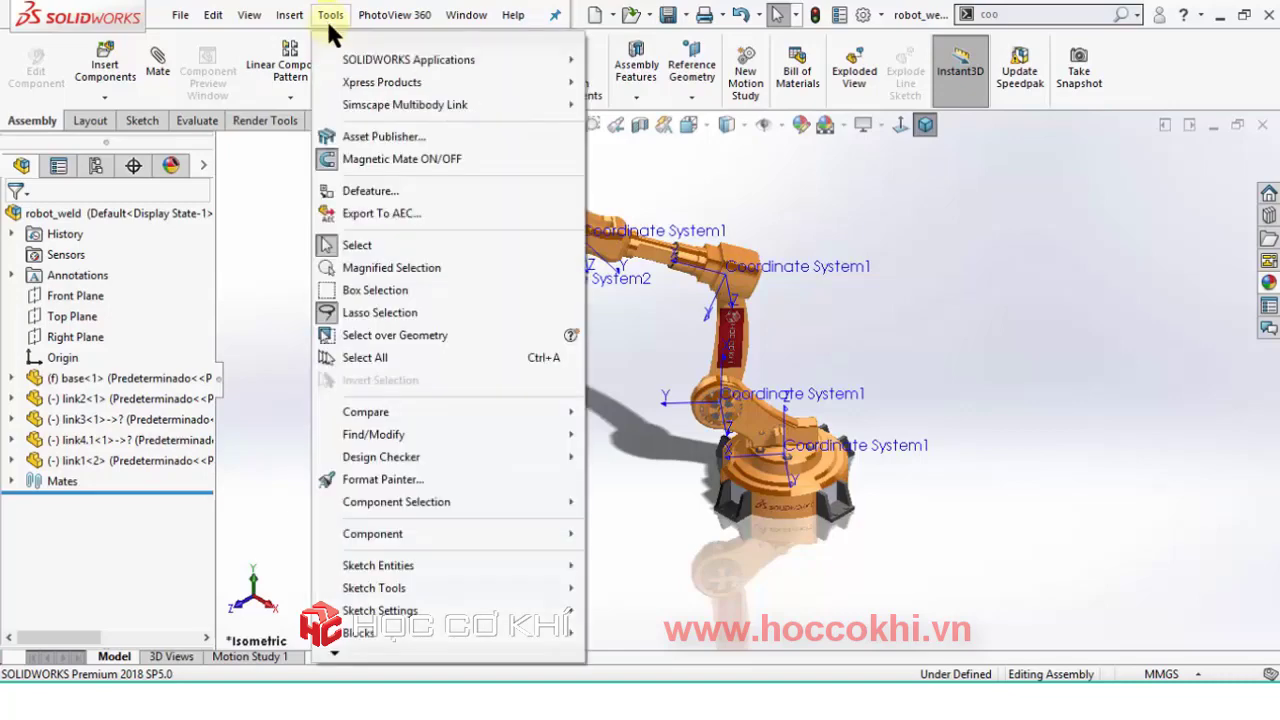
mouse_move(405, 104)
mouse_move(627, 105)
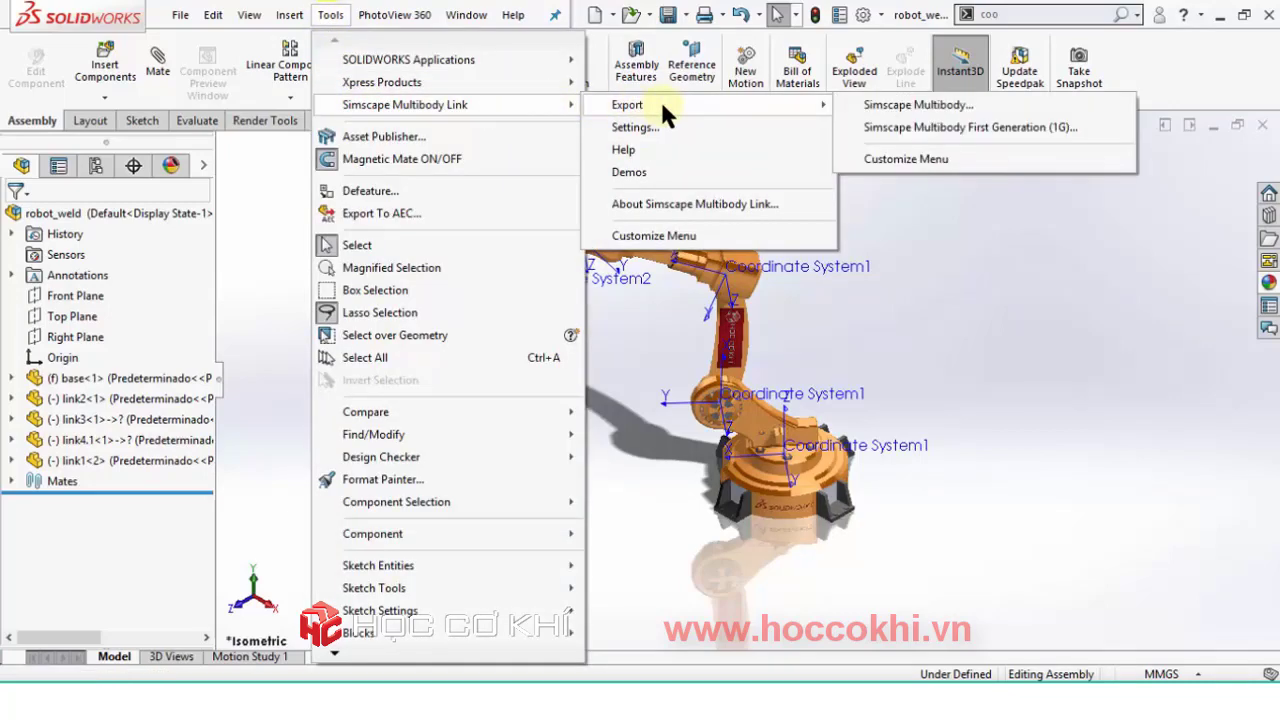
Export the assembly to Simscape Multibody as robot_weld.xml in Desktop\dieu khien canh tay robot.
click(983, 128)
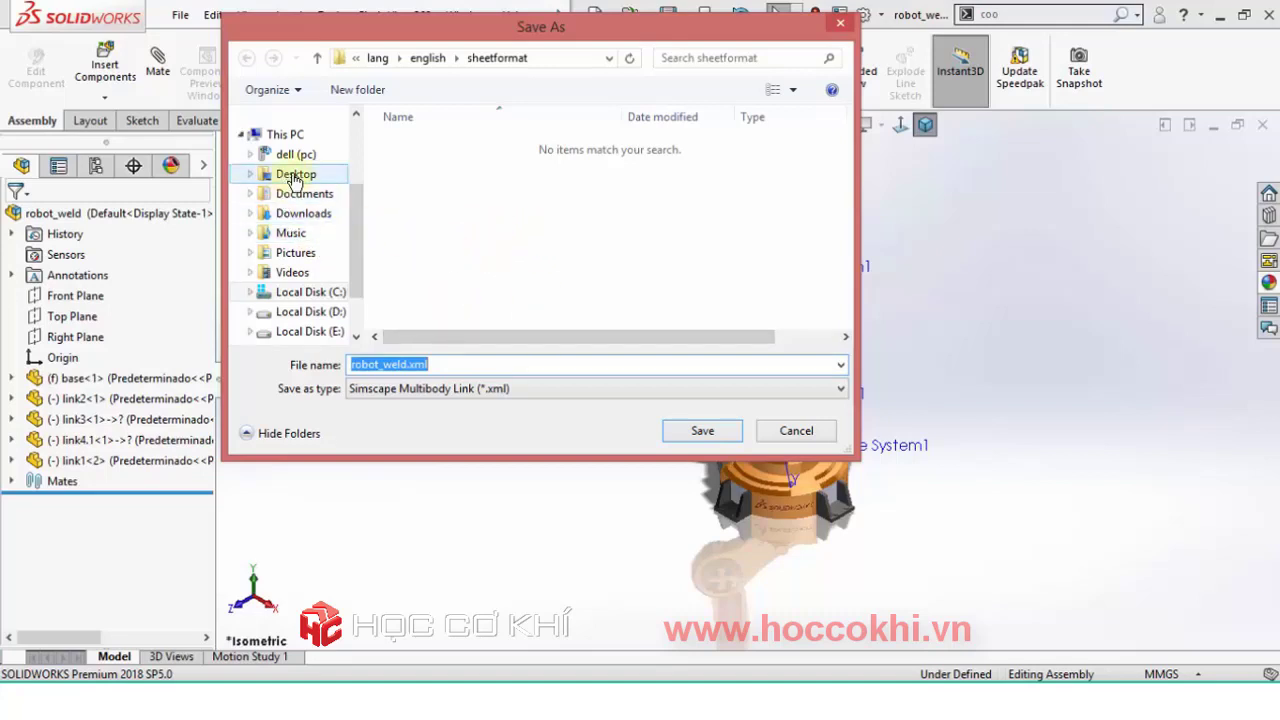
click(295, 176)
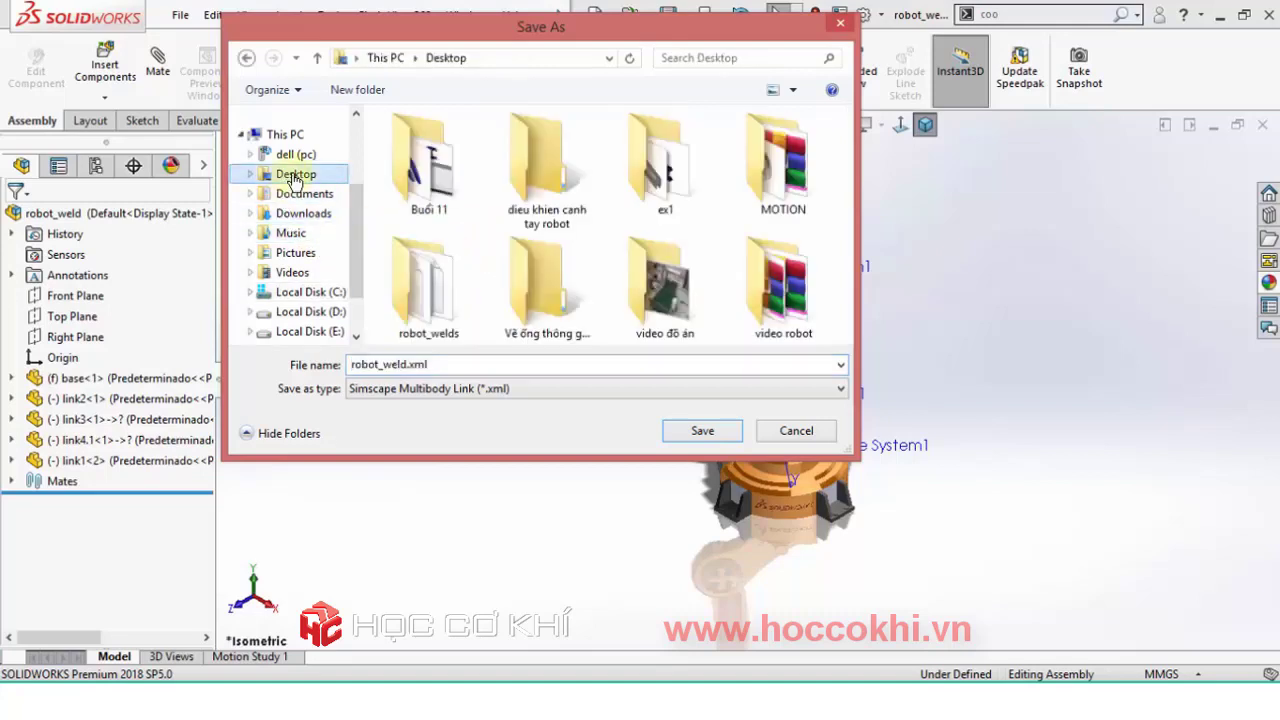
click(528, 180)
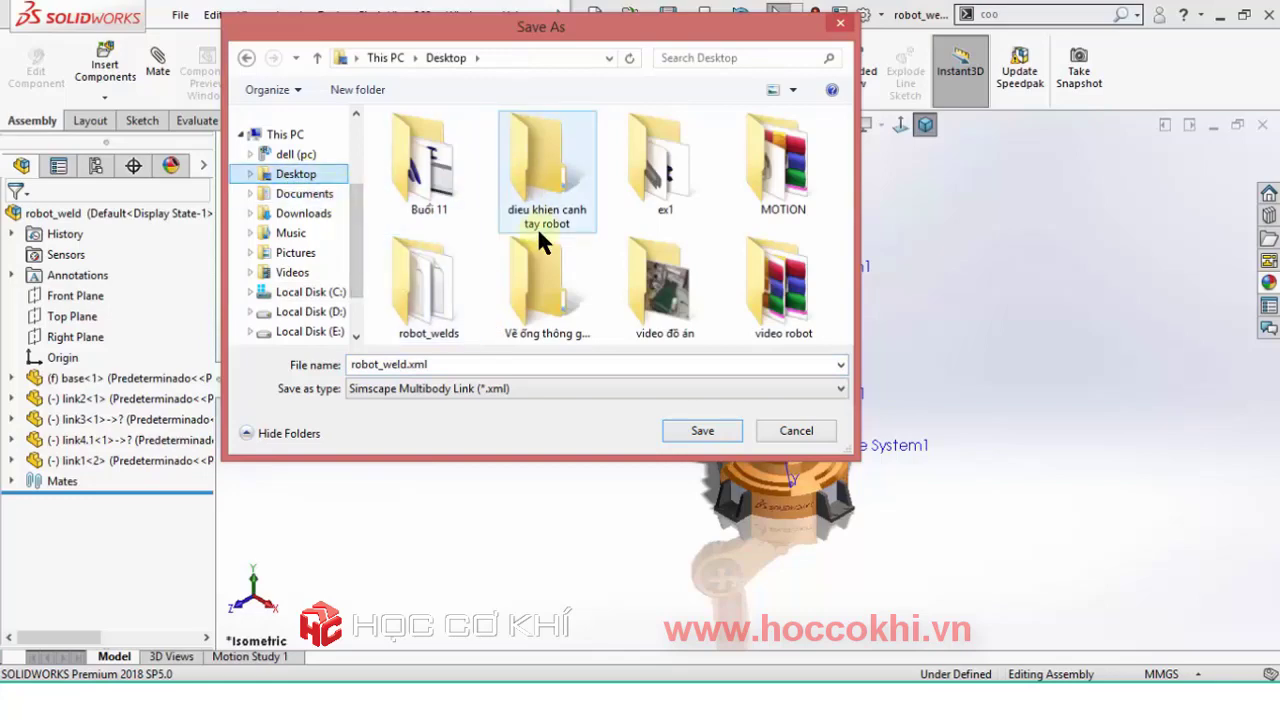
double_click(560, 156)
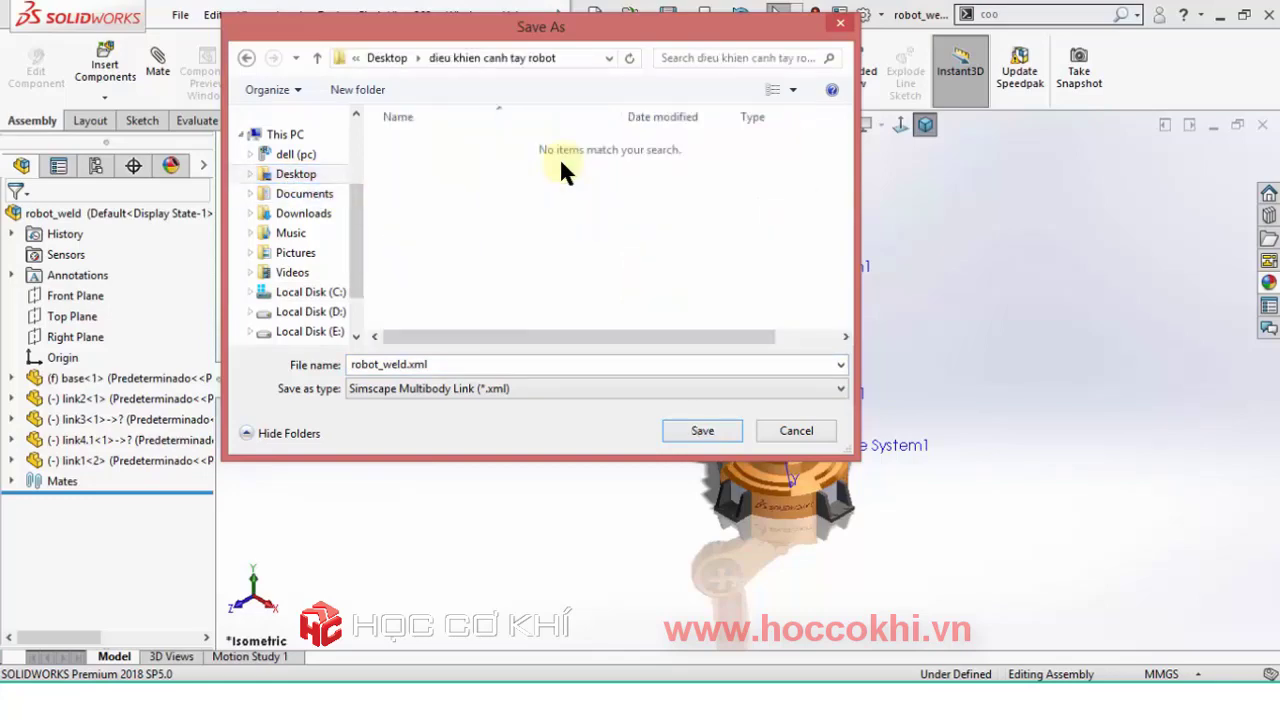
click(696, 437)
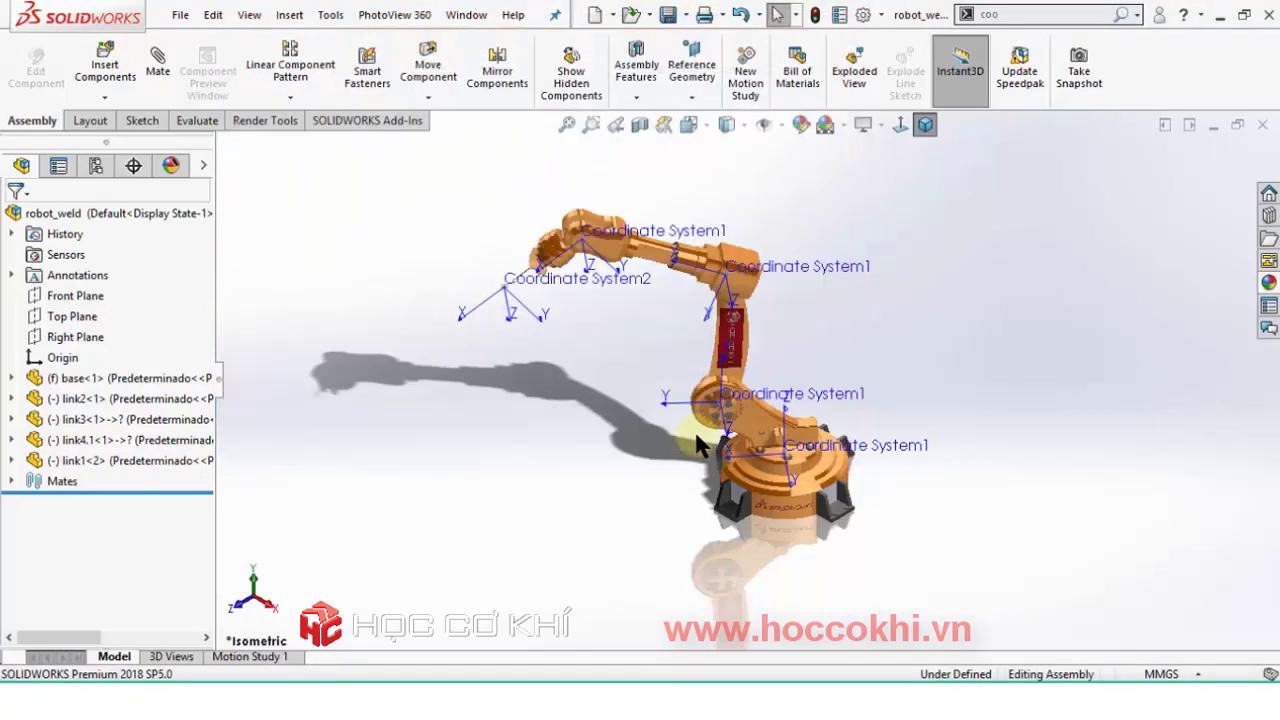
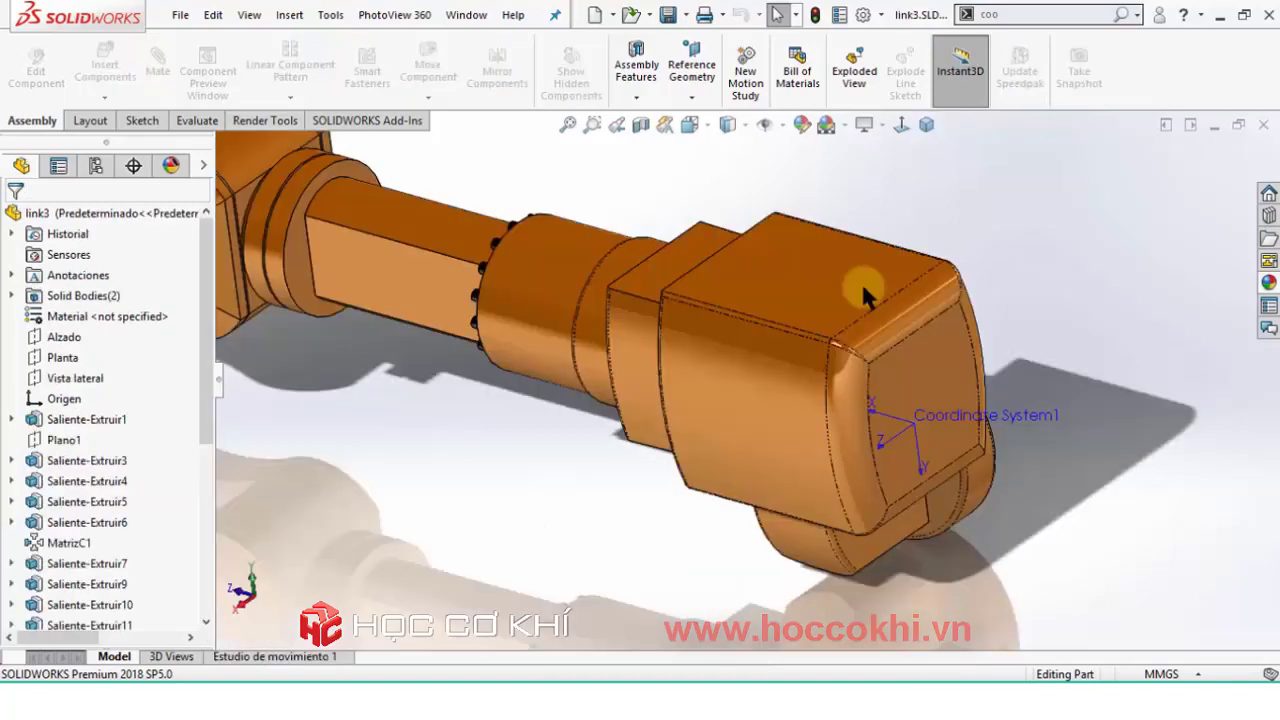
Return to the robot_weld assembly and dismiss the Export Complete message.
key(ctrl+Tab)
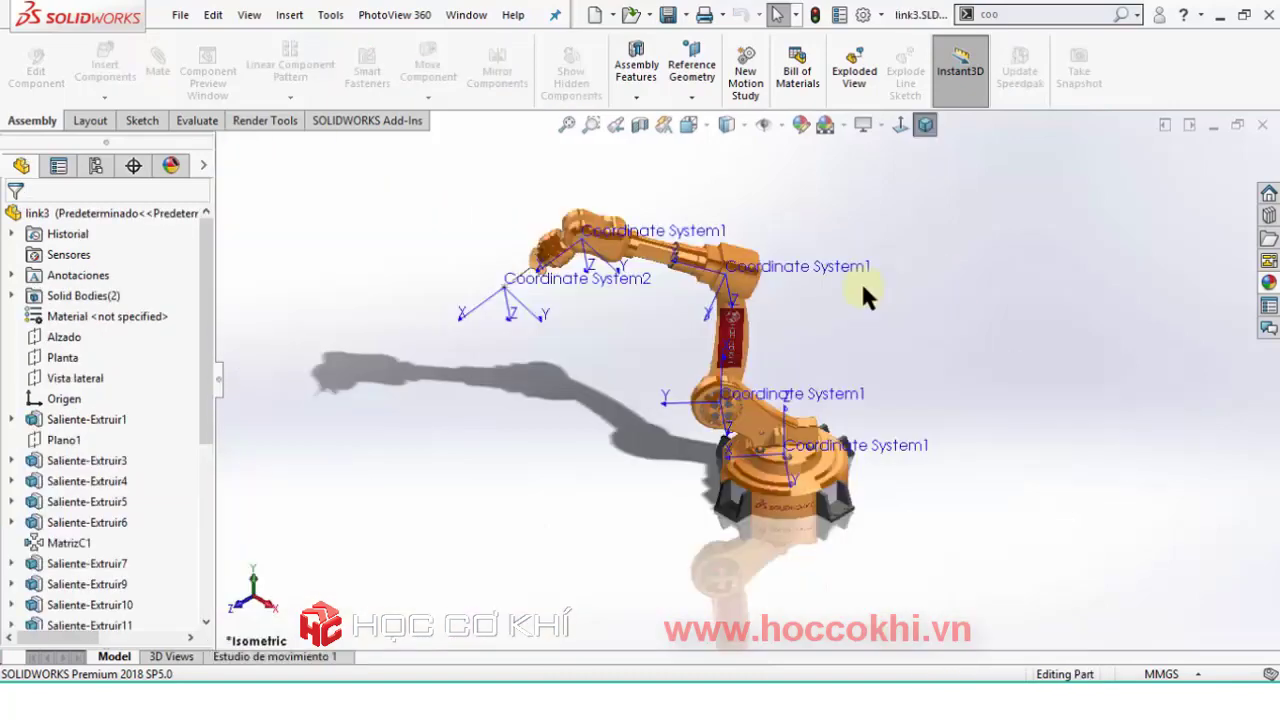
key(ctrl+Tab)
key(ctrl+Tab)
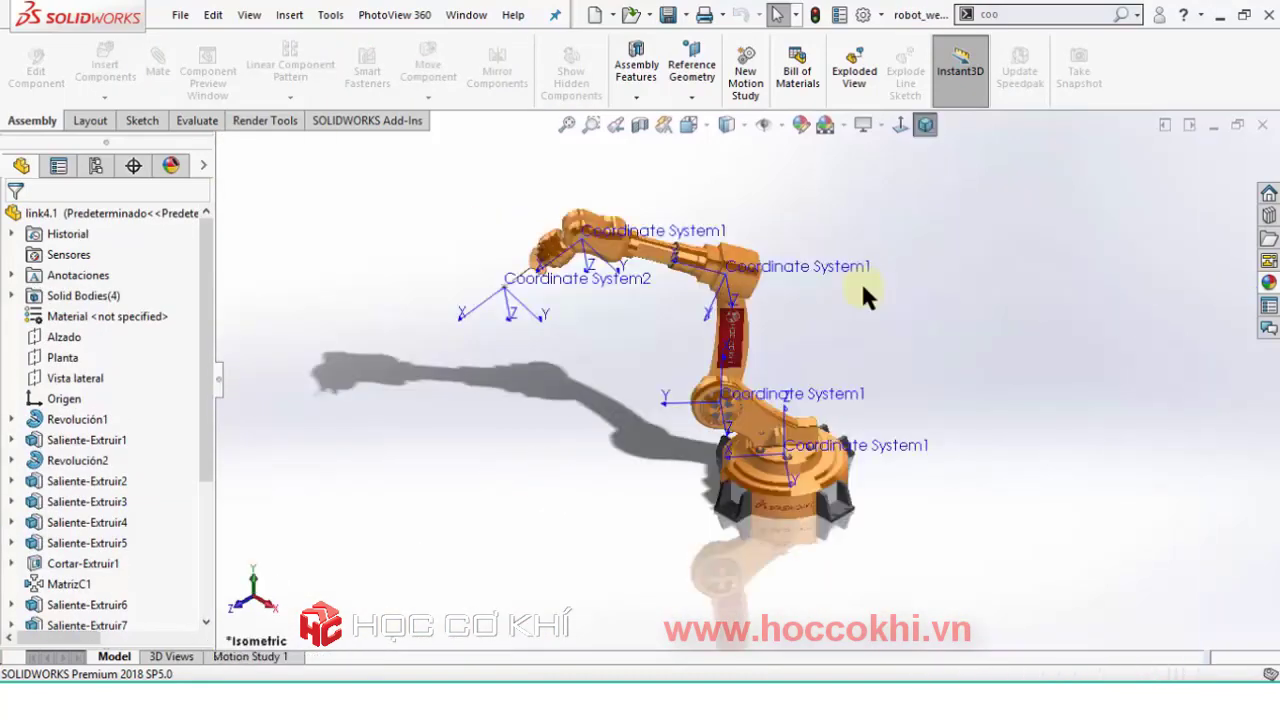
key(ctrl+Tab)
key(ctrl+Tab)
key(ctrl+Tab)
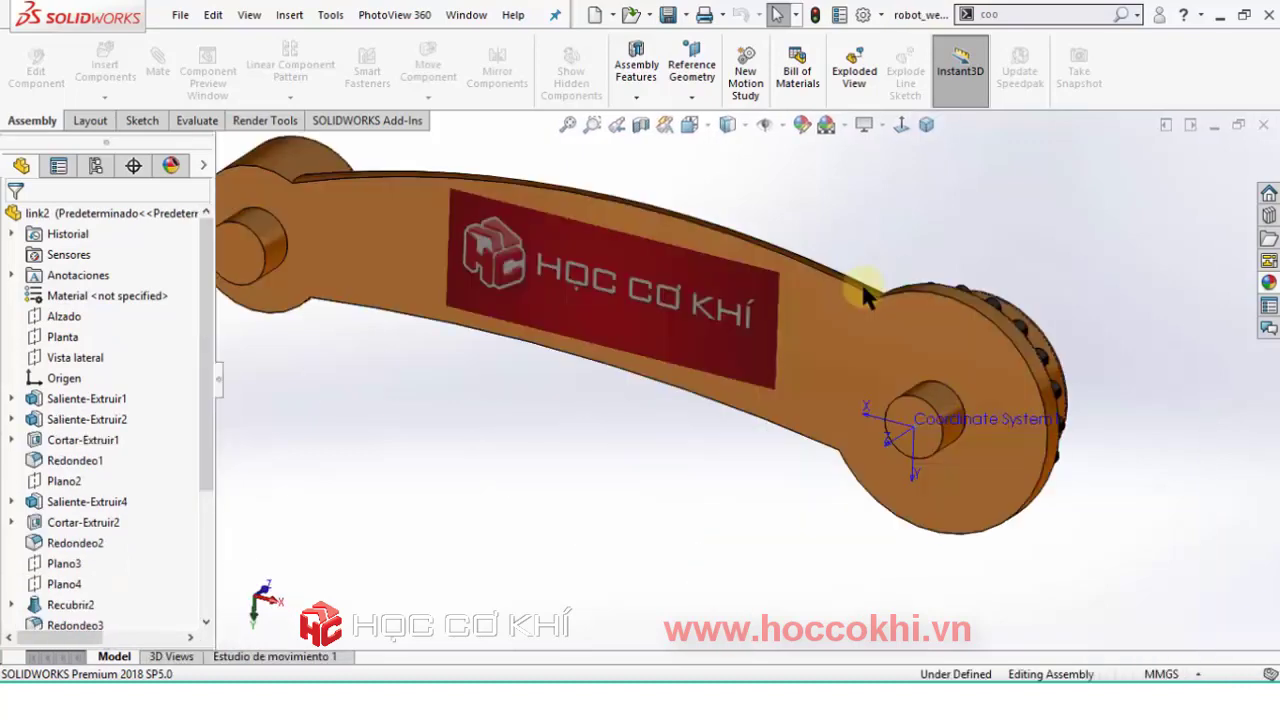
key(ctrl+Tab)
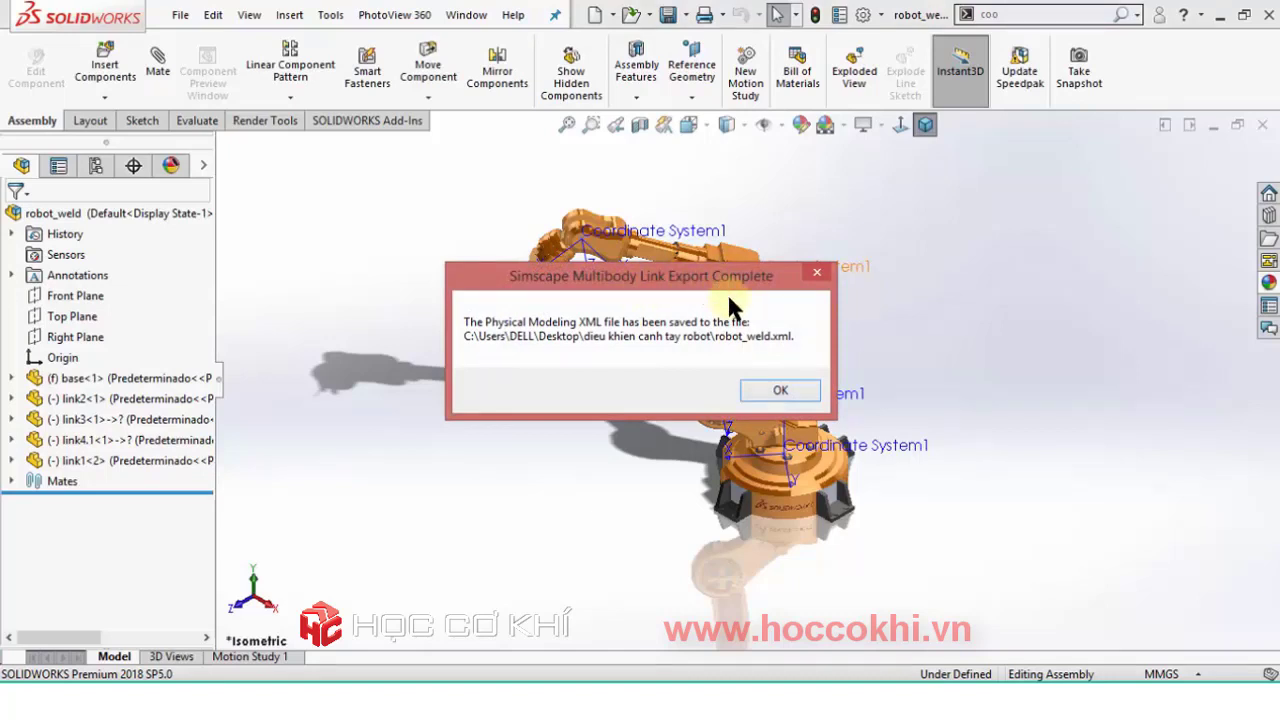
click(791, 388)
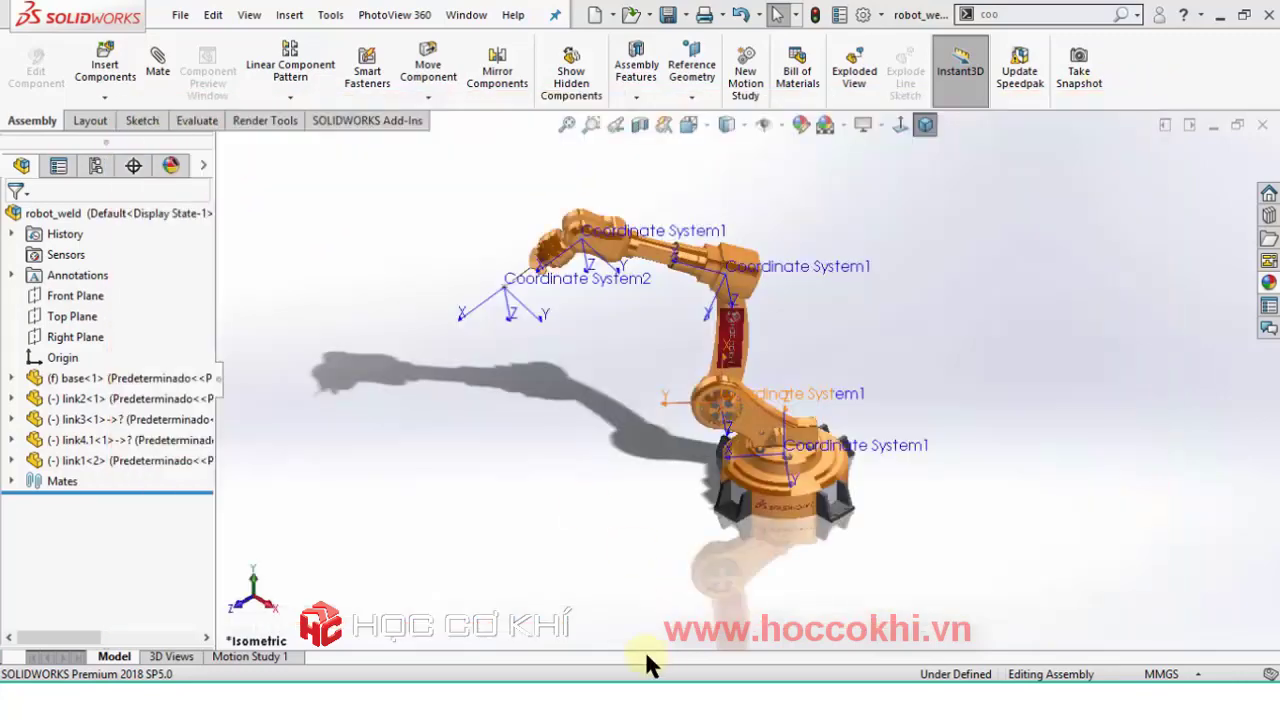
Zoom around the robot_weld assembly, then minimize SOLIDWORKS to the desktop.
scroll(765, 320, down, 3)
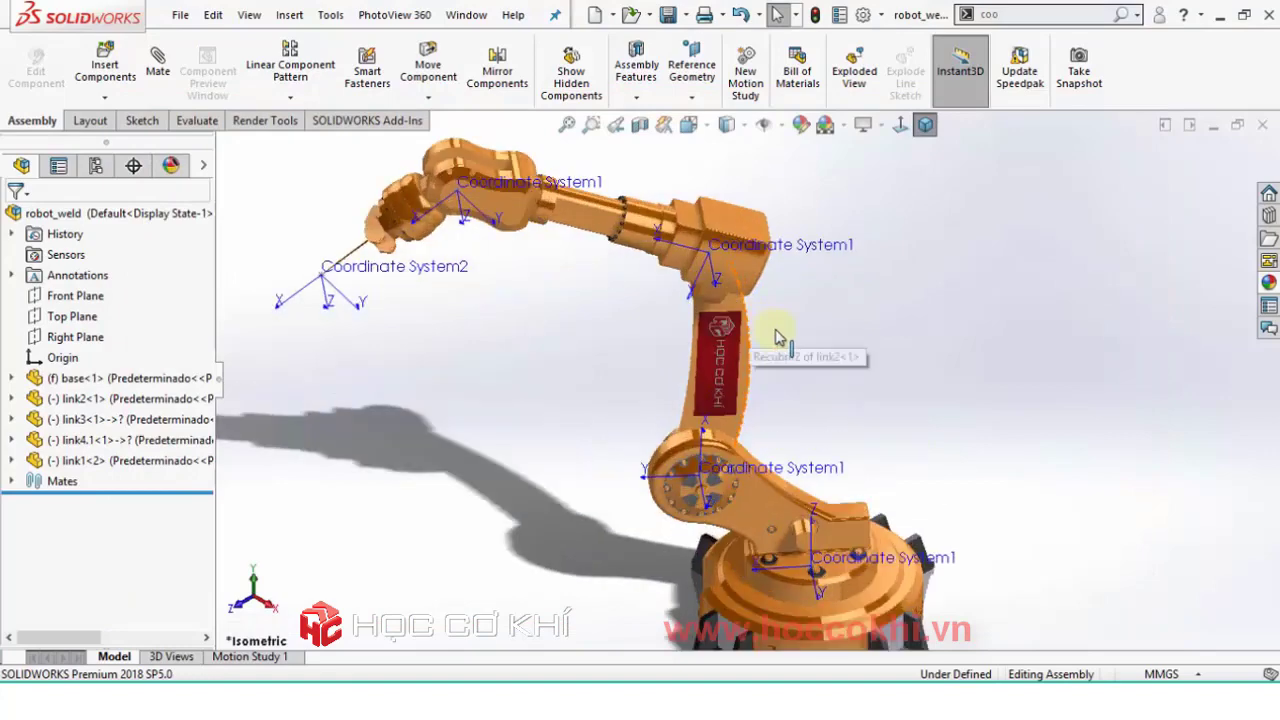
scroll(818, 370, up, 2)
scroll(850, 450, up, 2)
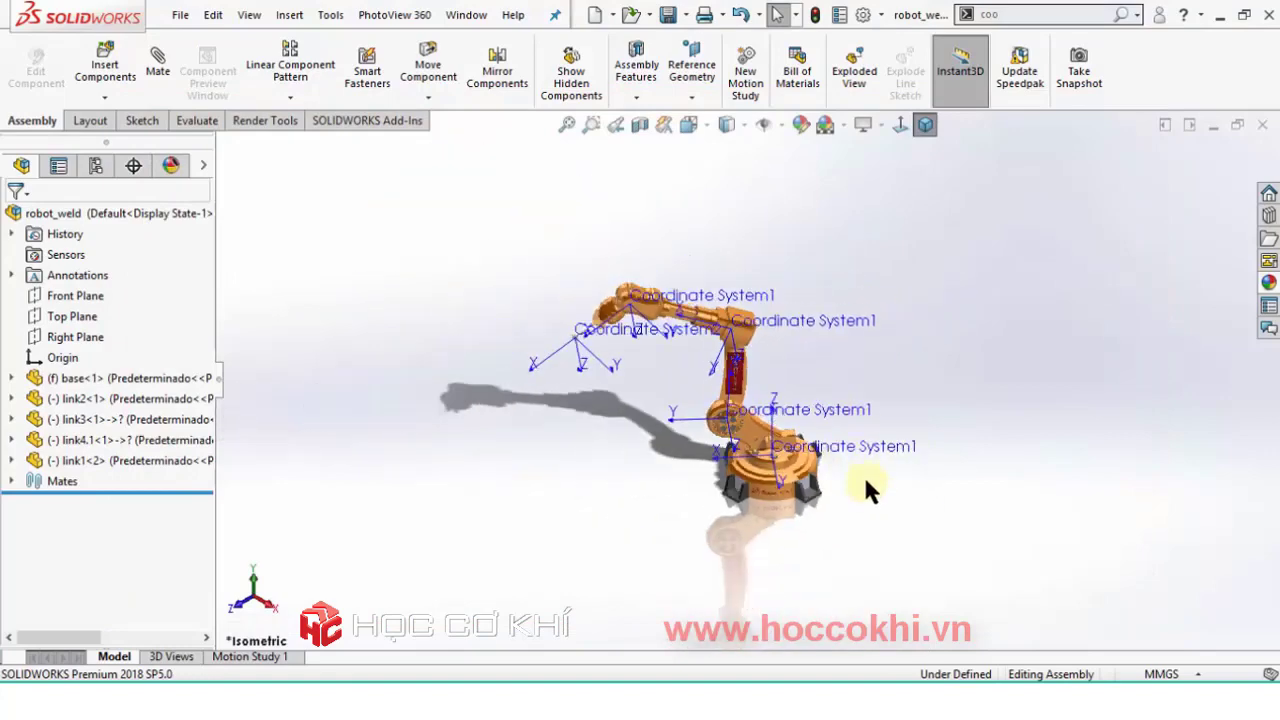
scroll(854, 432, down, 2)
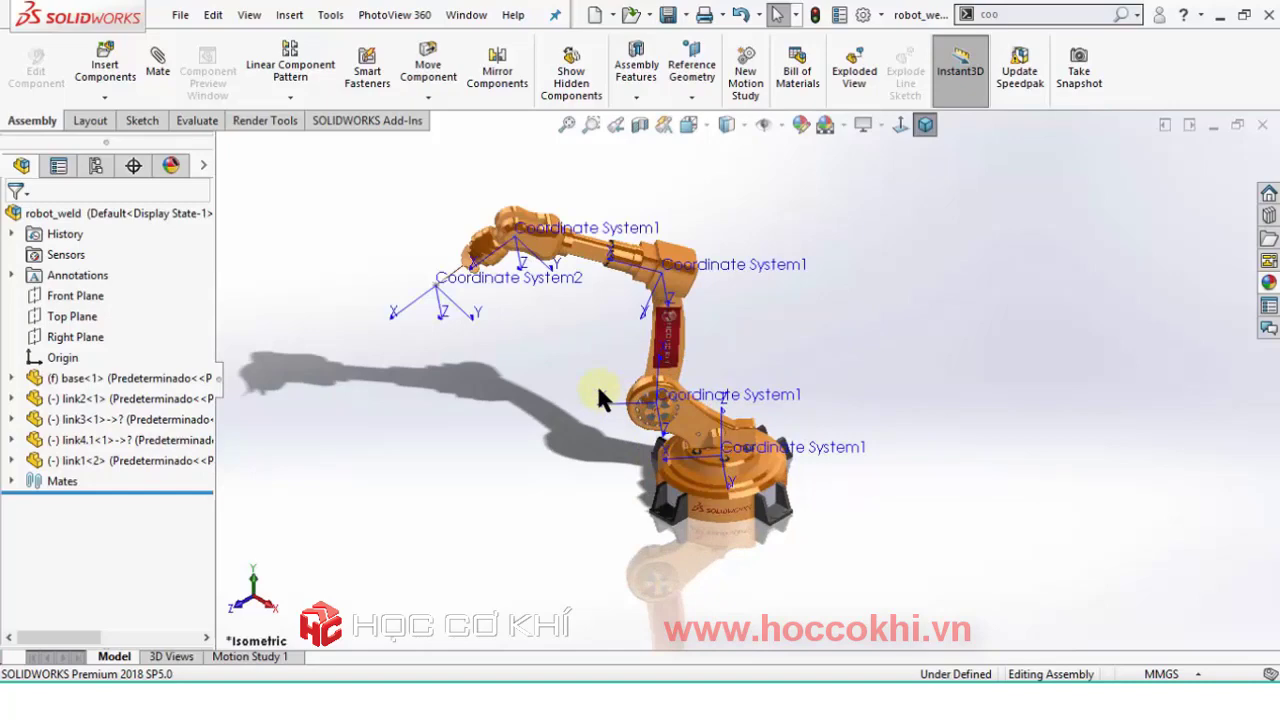
click(1220, 14)
Refresh the desktop and launch MATLAB from its shortcut as administrator.
right_click(932, 93)
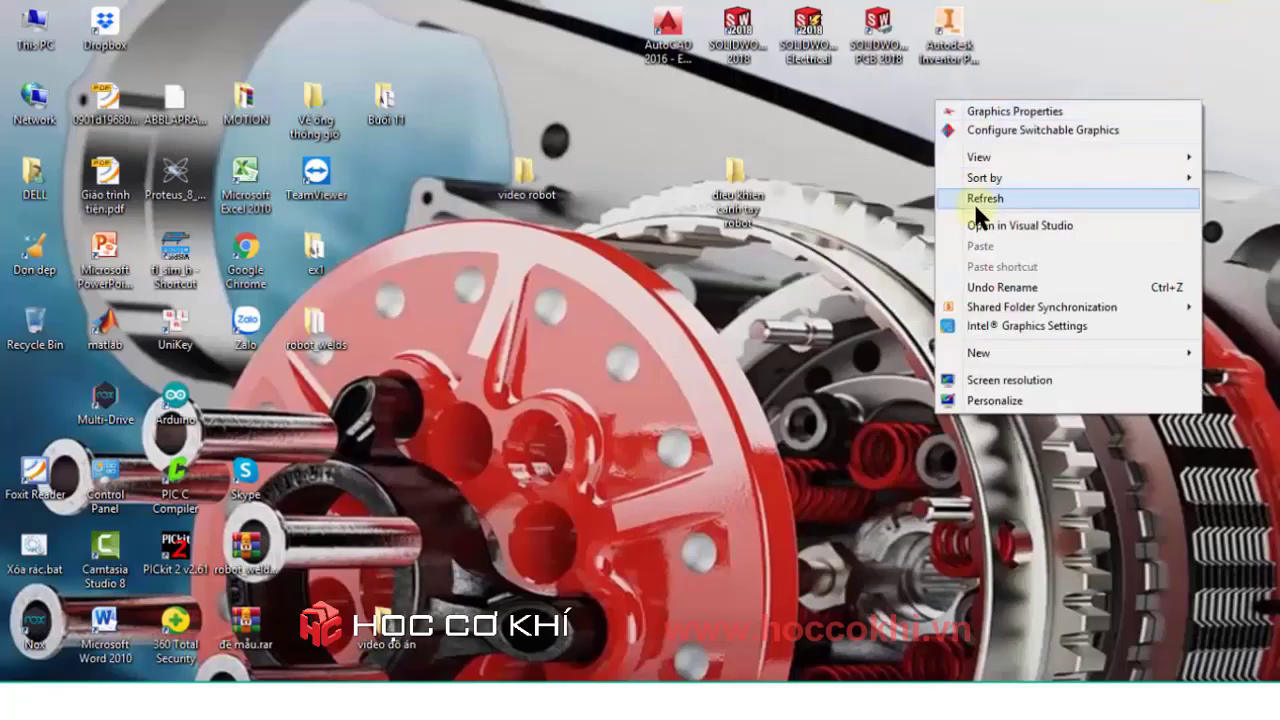
click(974, 203)
right_click(95, 336)
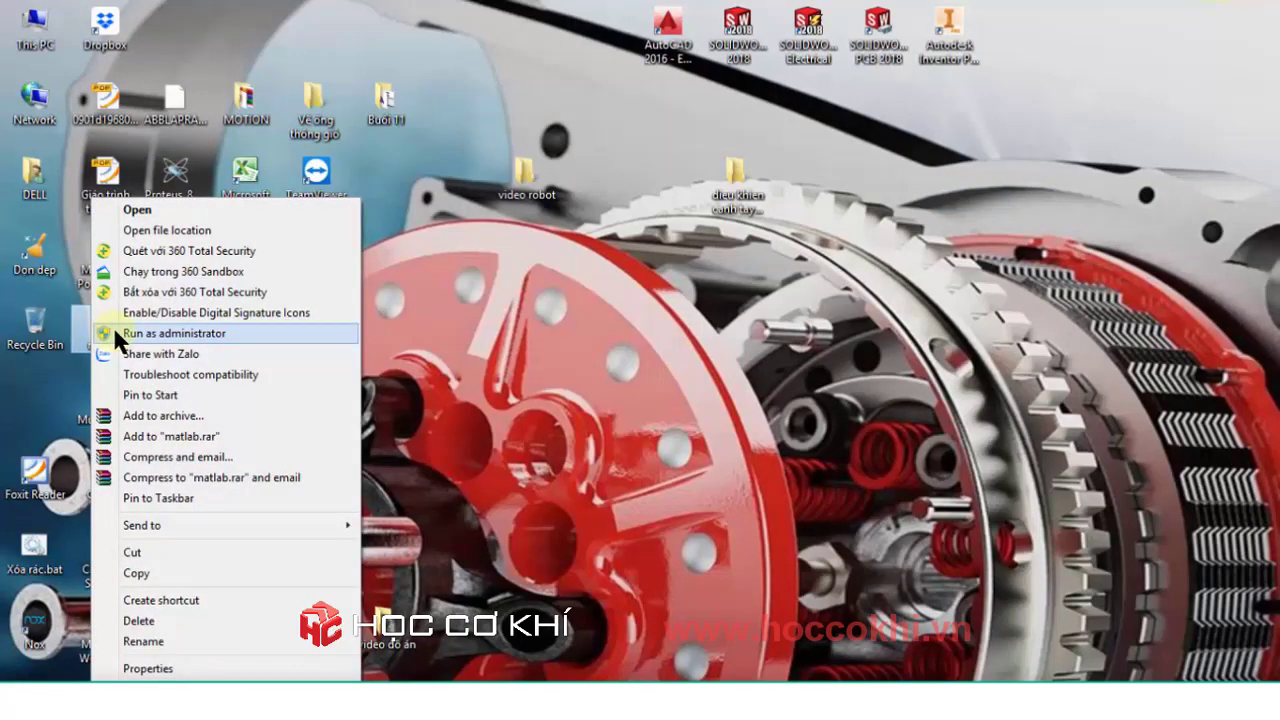
click(116, 333)
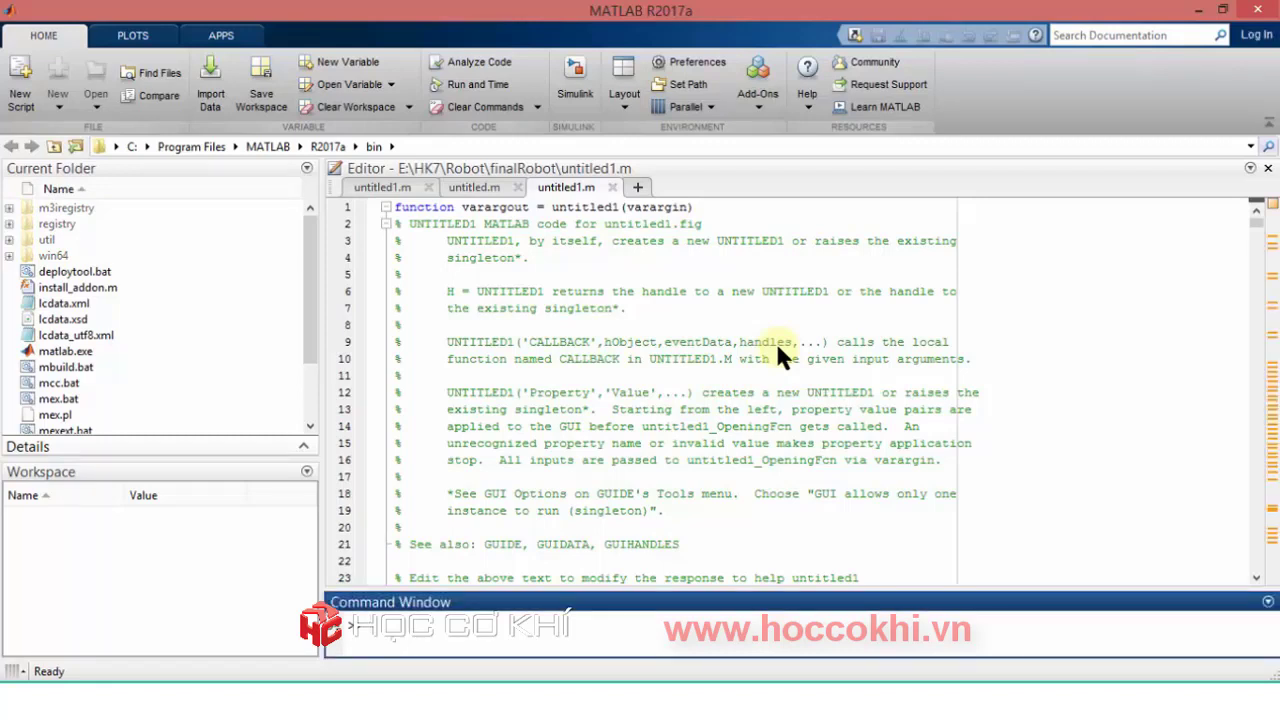
Set MATLAB's current folder to Desktop\dieu khien canh tay robot.
click(73, 143)
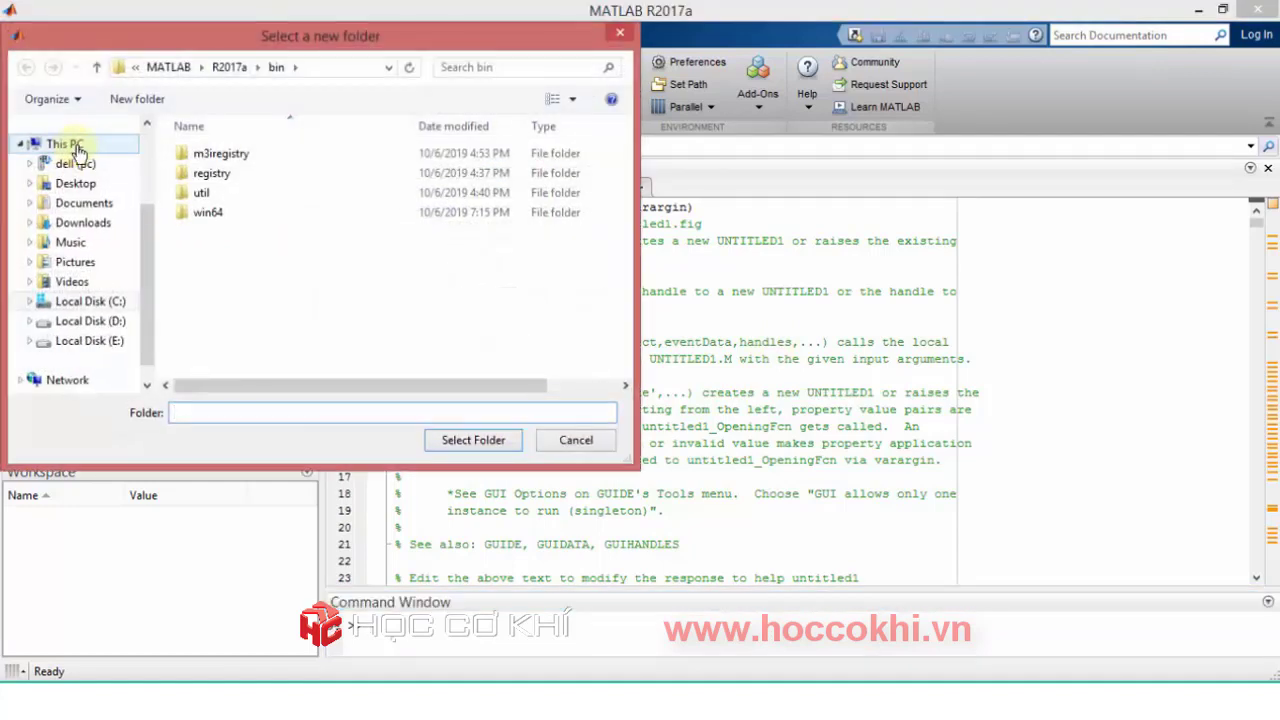
click(104, 183)
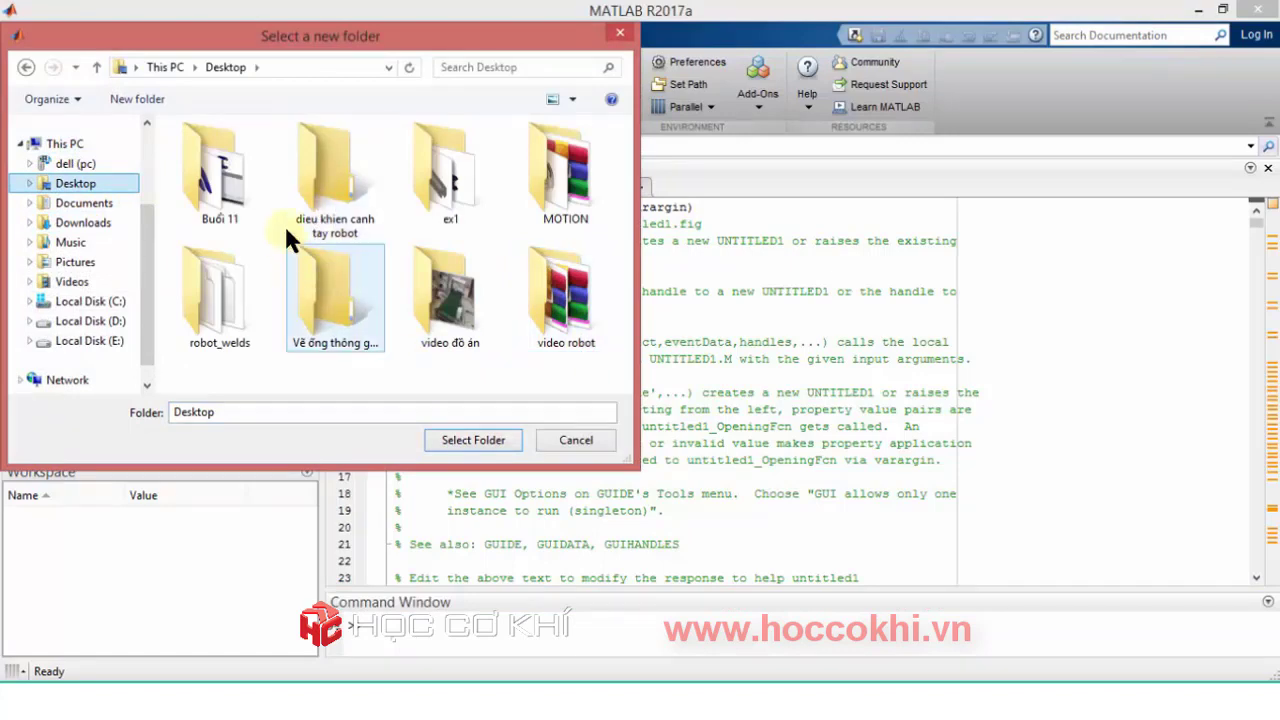
click(333, 188)
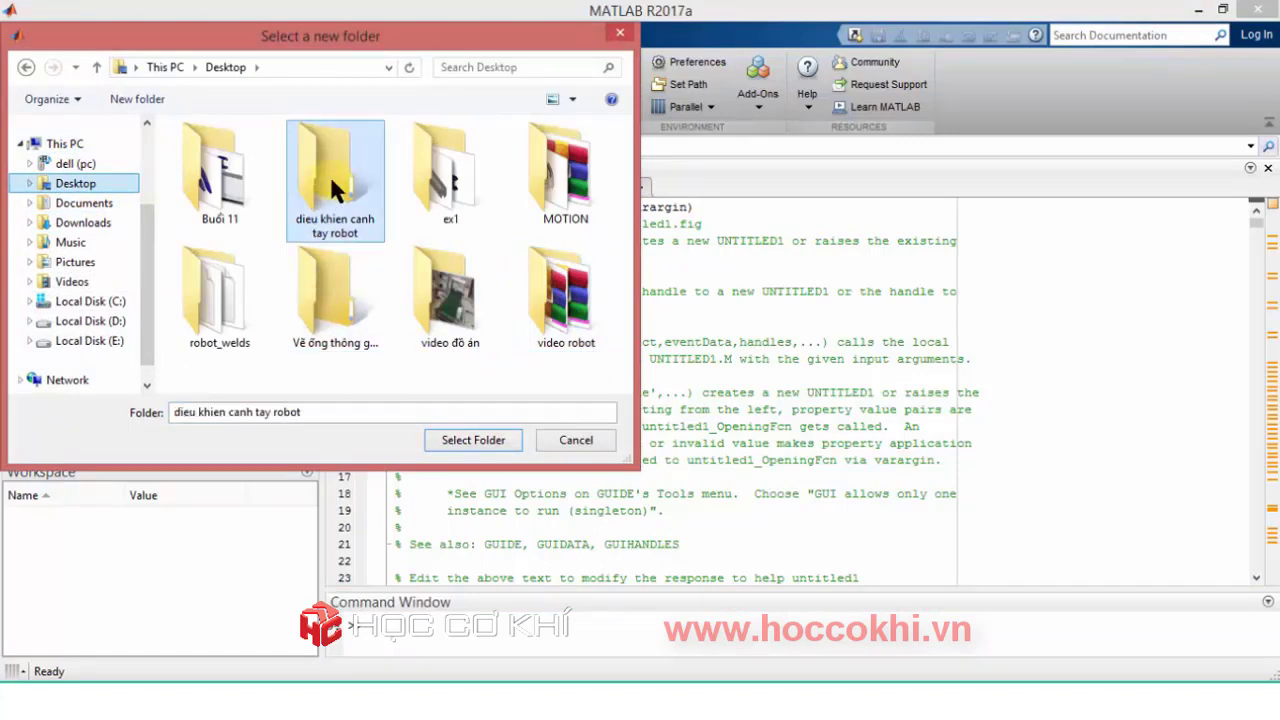
click(468, 440)
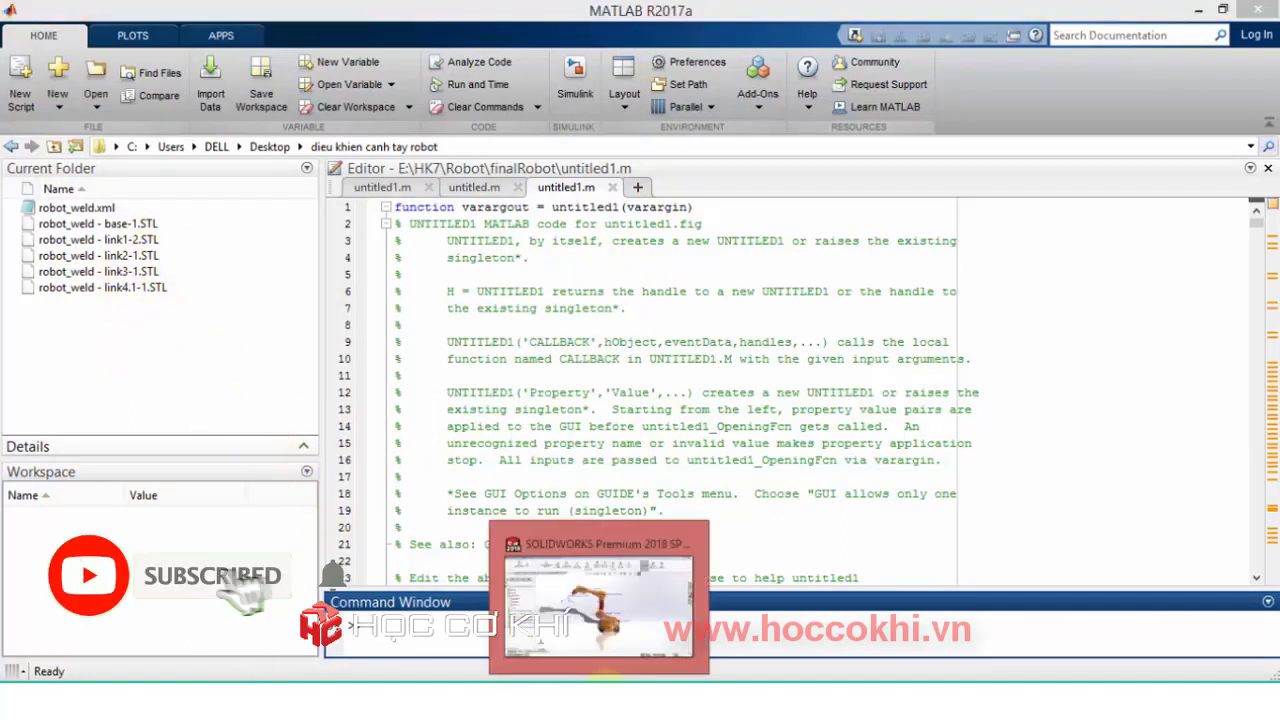
click(598, 605)
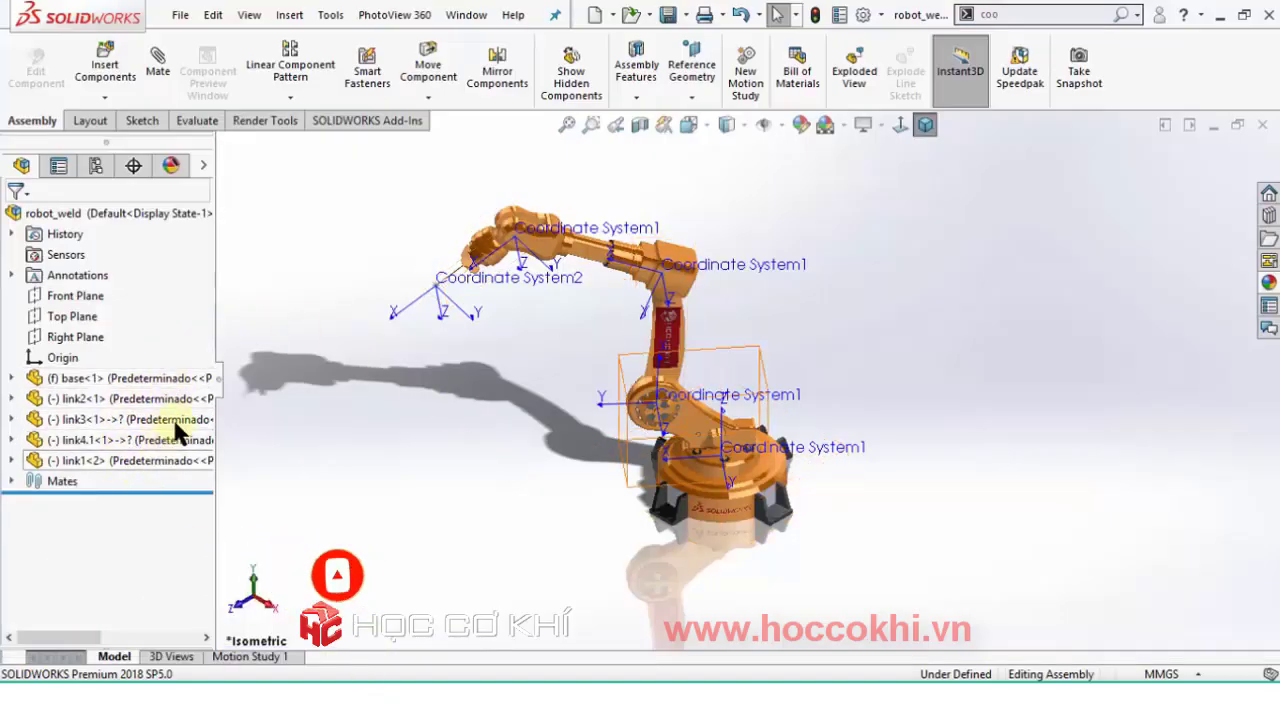
click(1220, 16)
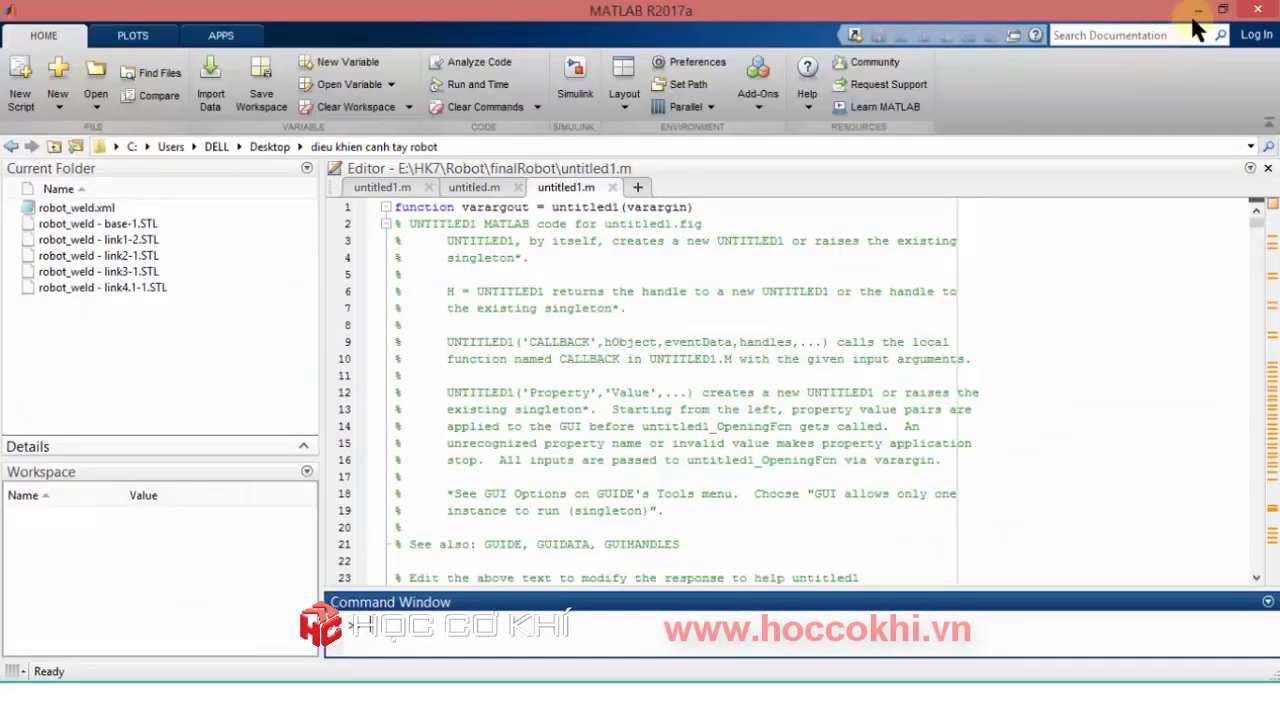
click(1196, 8)
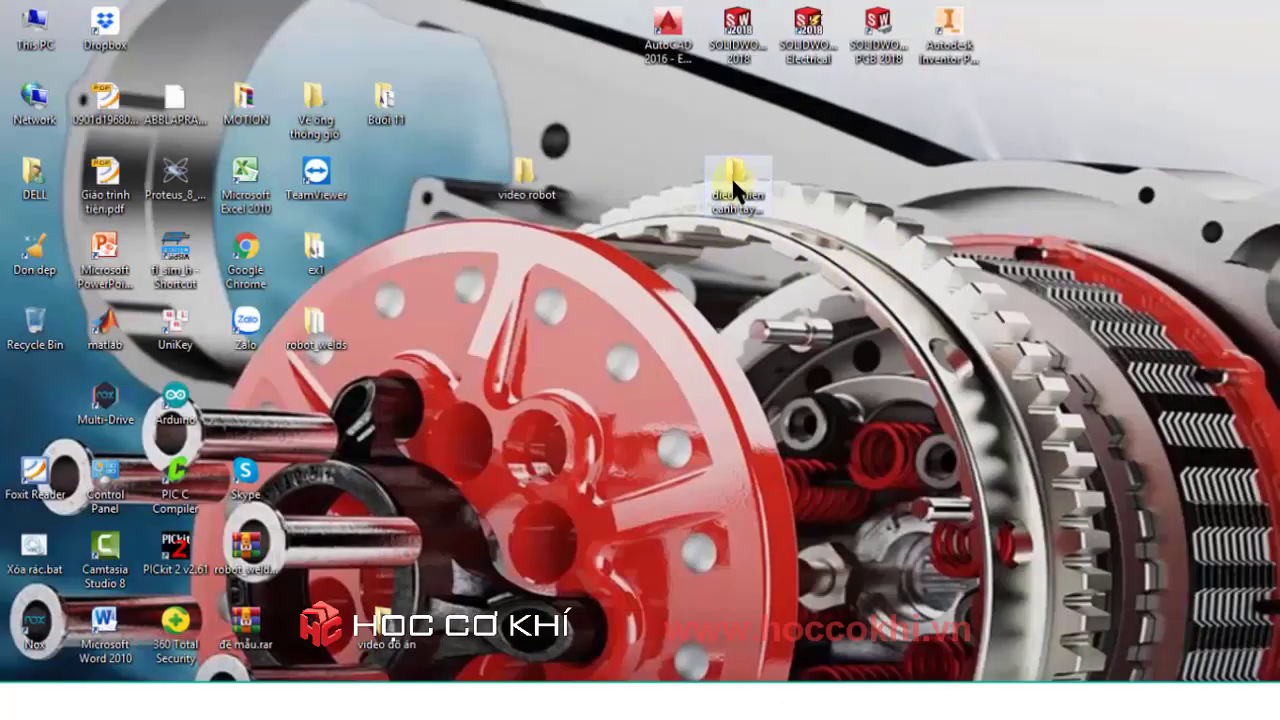
double_click(735, 190)
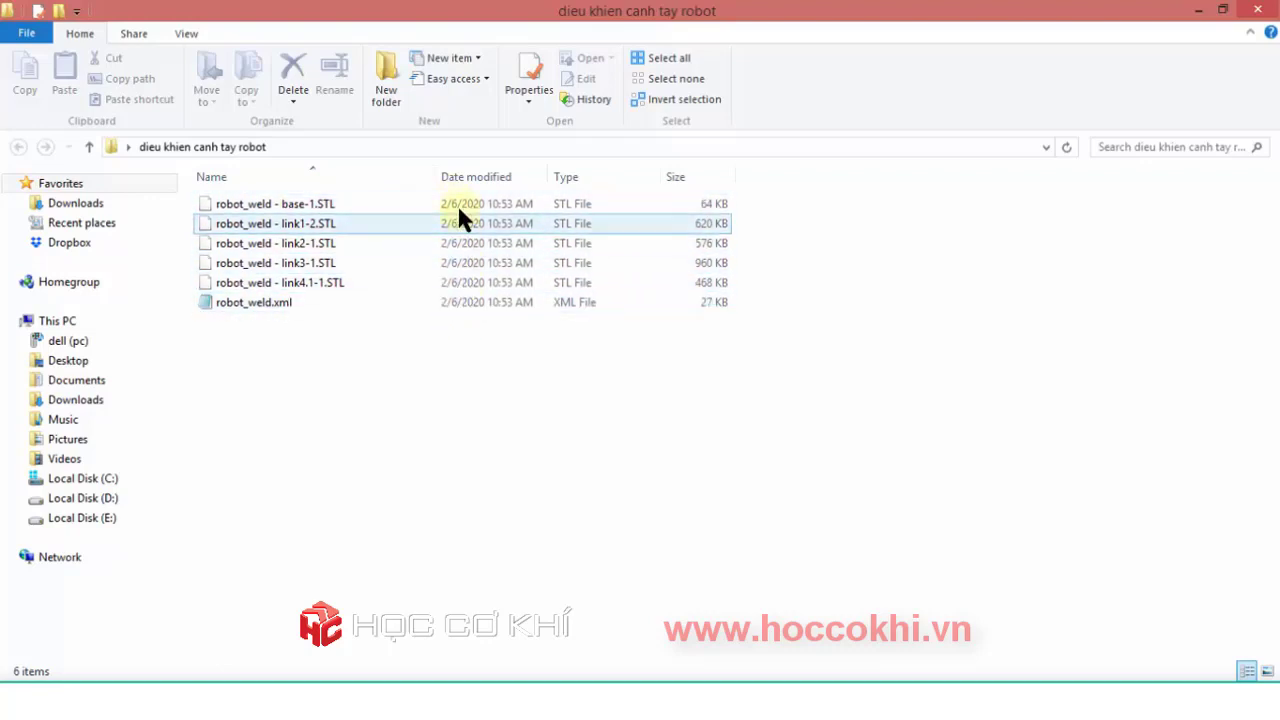
click(1197, 12)
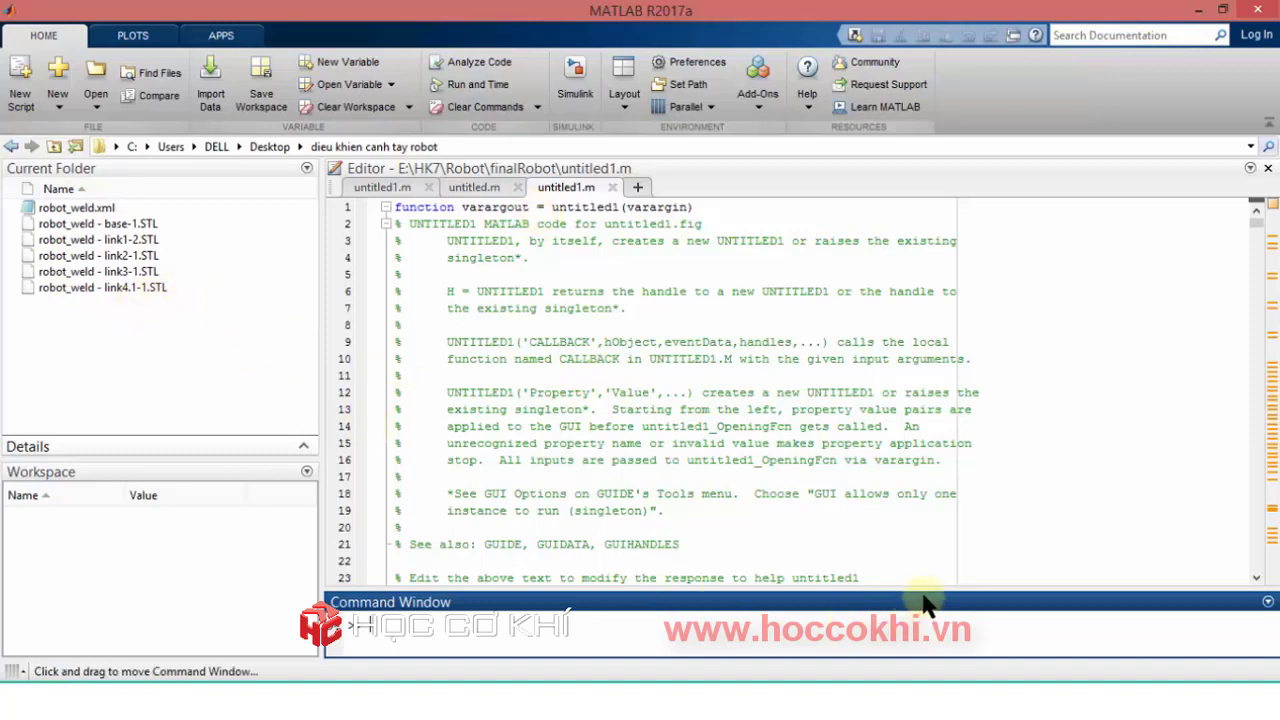
Enlarge the Command Window and run mech_import.
drag(920, 592, 909, 288)
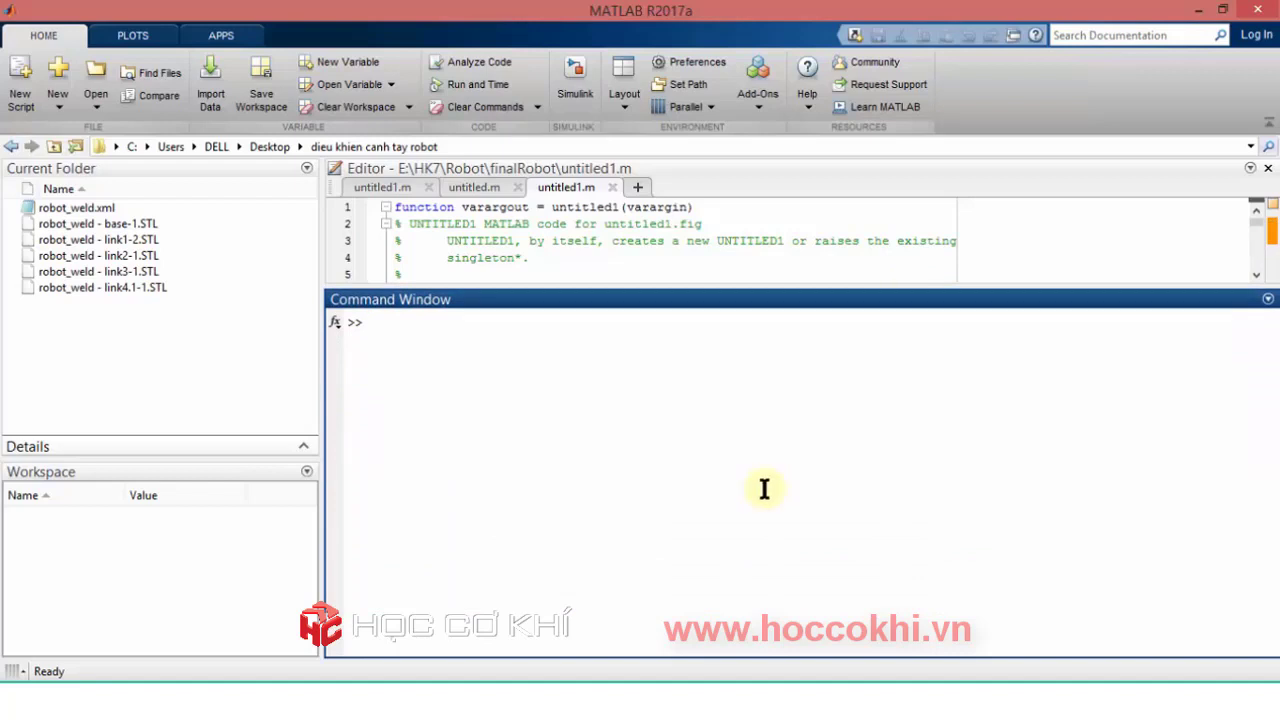
text(me)
text(ch)
text(_im)
text(por)
text(t)
key(Return)
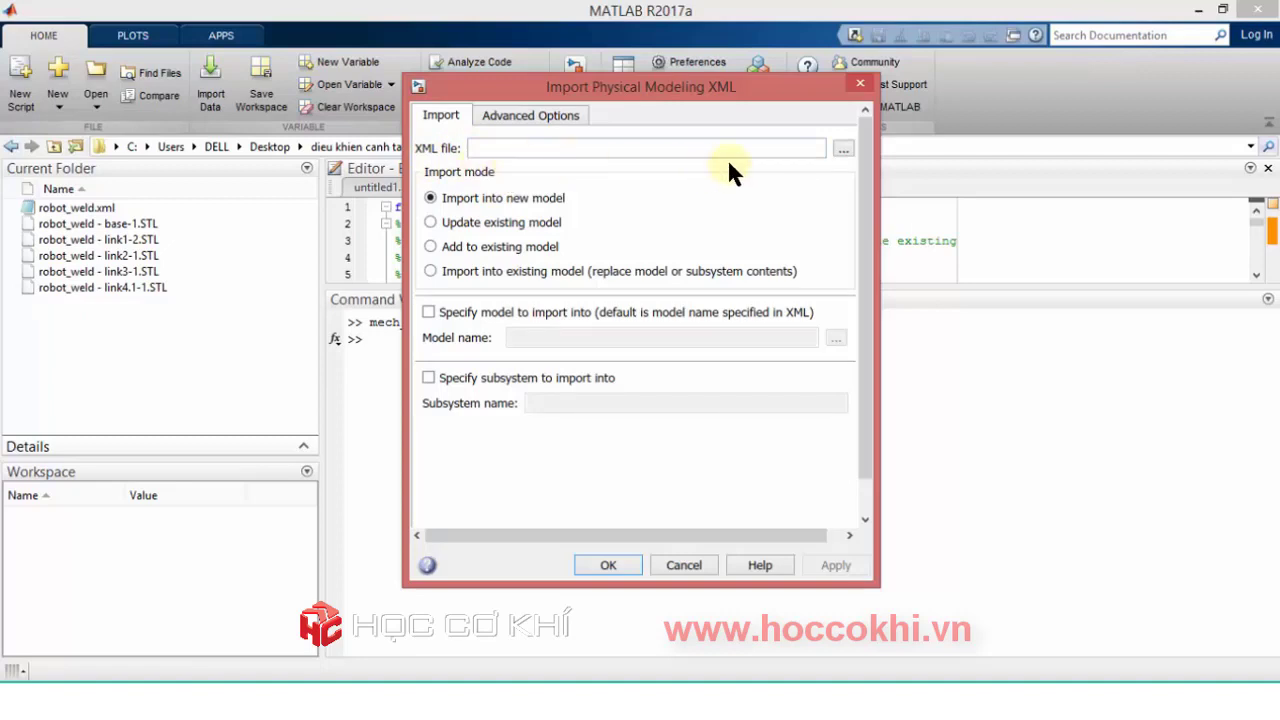
Import robot_weld.xml with 'Import into new model' to build the robot_weld Simulink model.
click(841, 148)
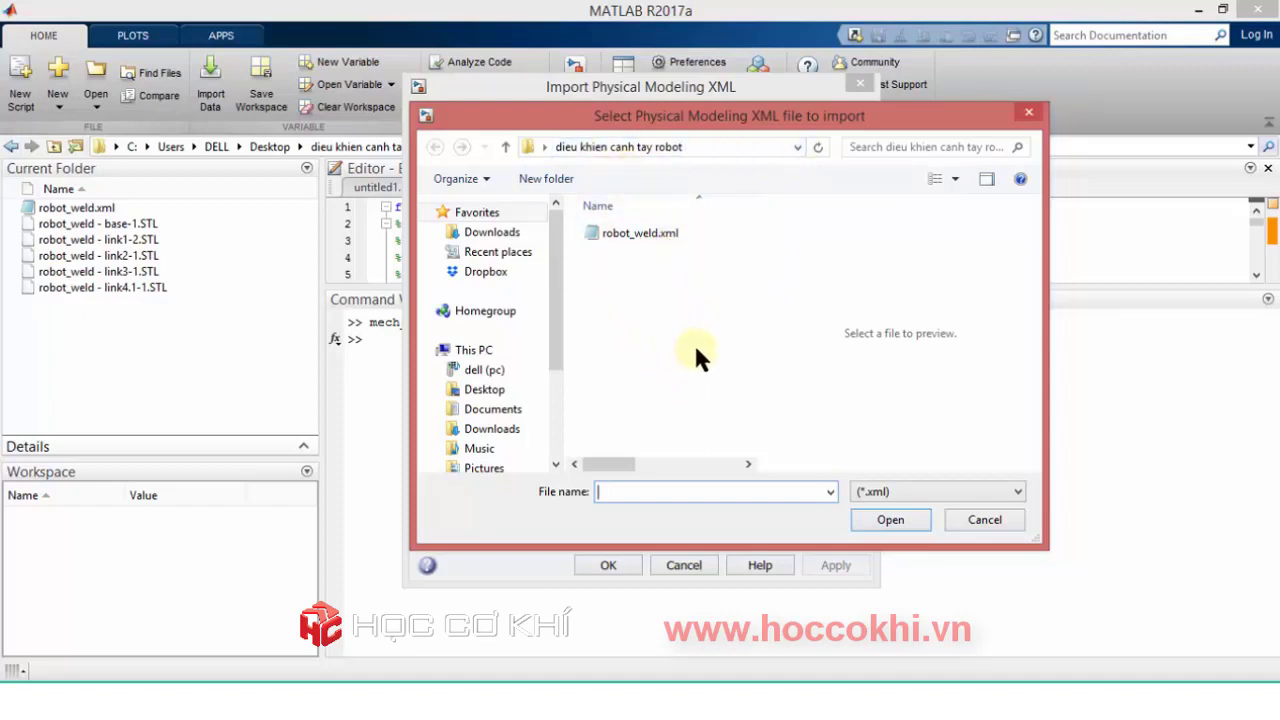
click(644, 233)
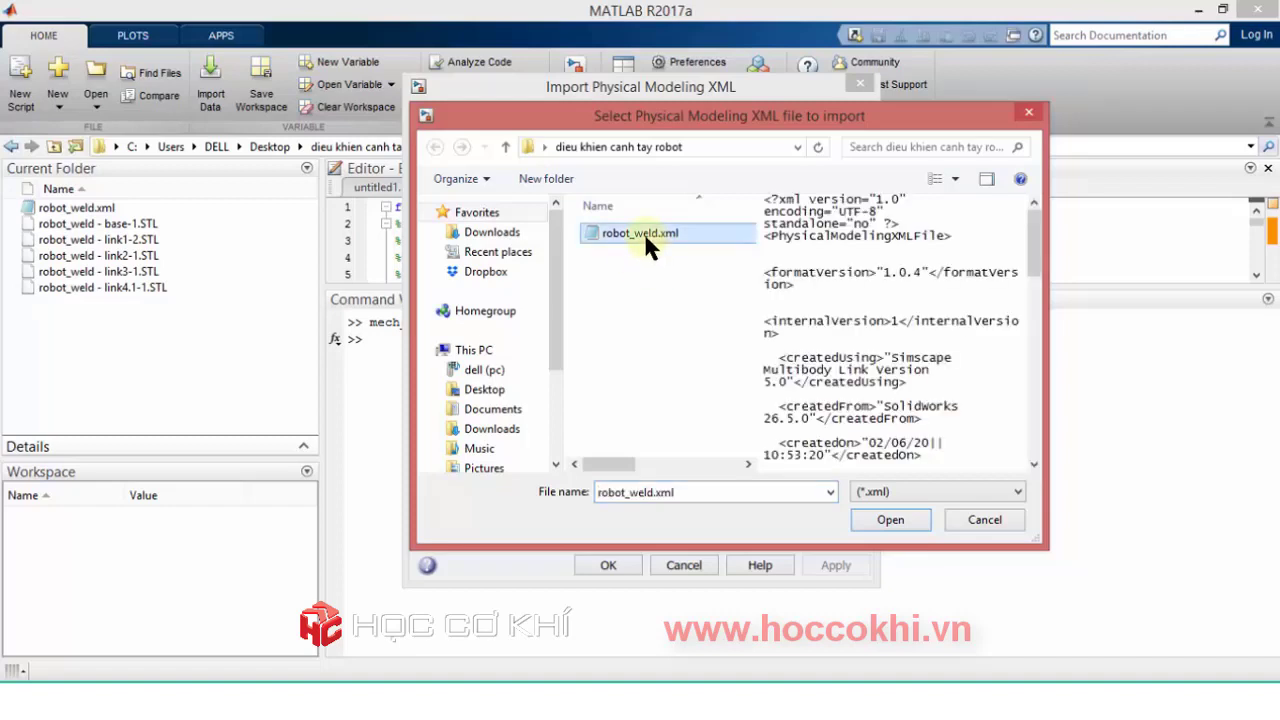
click(879, 515)
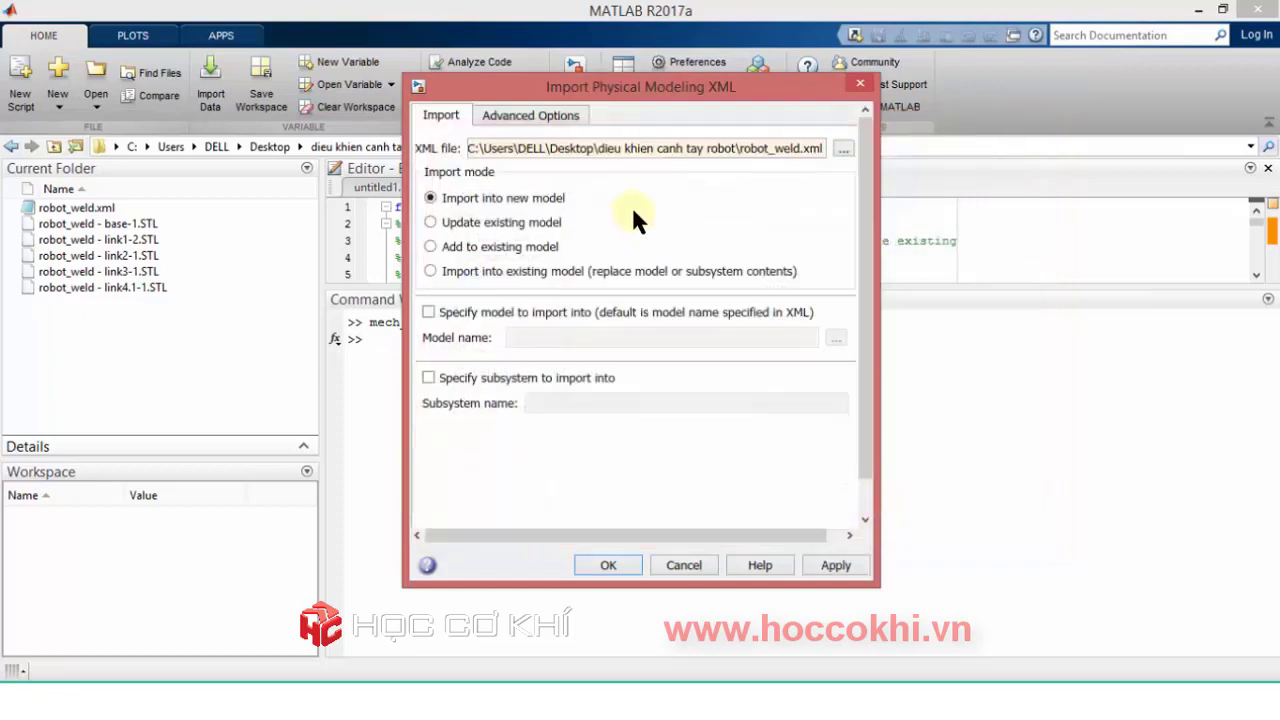
click(841, 565)
click(608, 566)
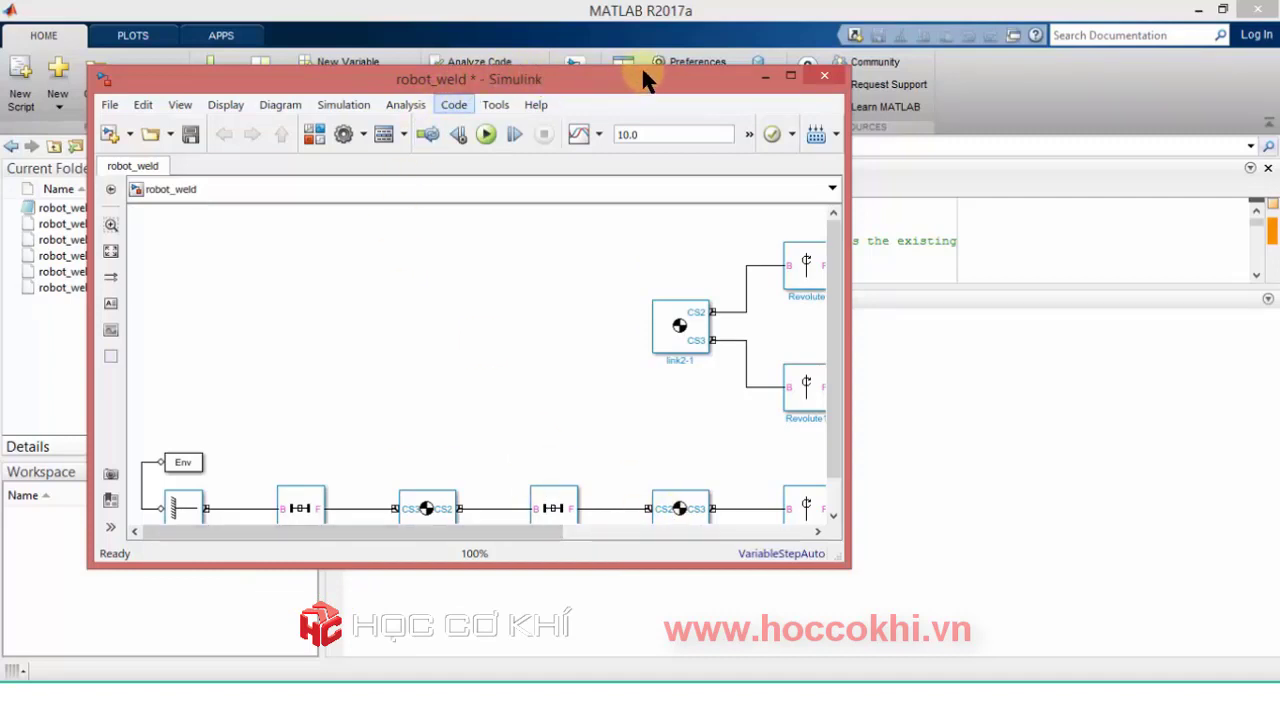
Reposition the robot_weld model window and maximize it to show the full diagram.
drag(330, 79, 520, 59)
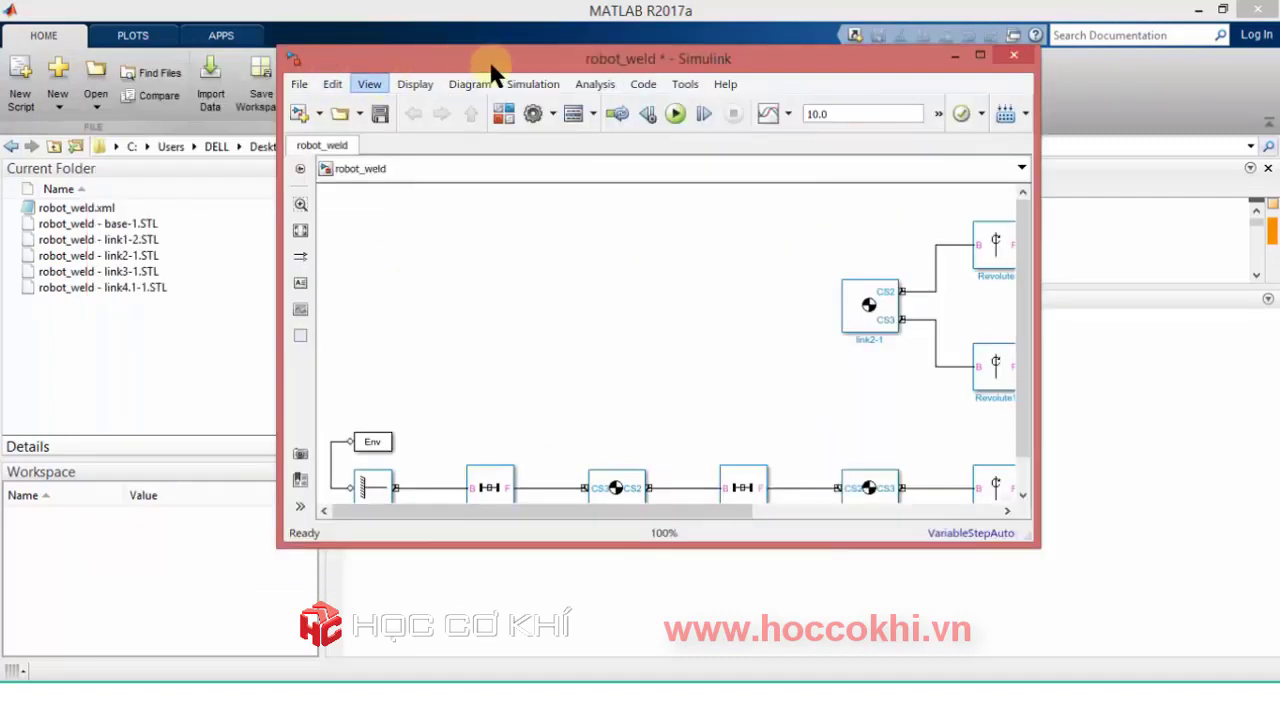
key(Down)
click(775, 223)
click(980, 55)
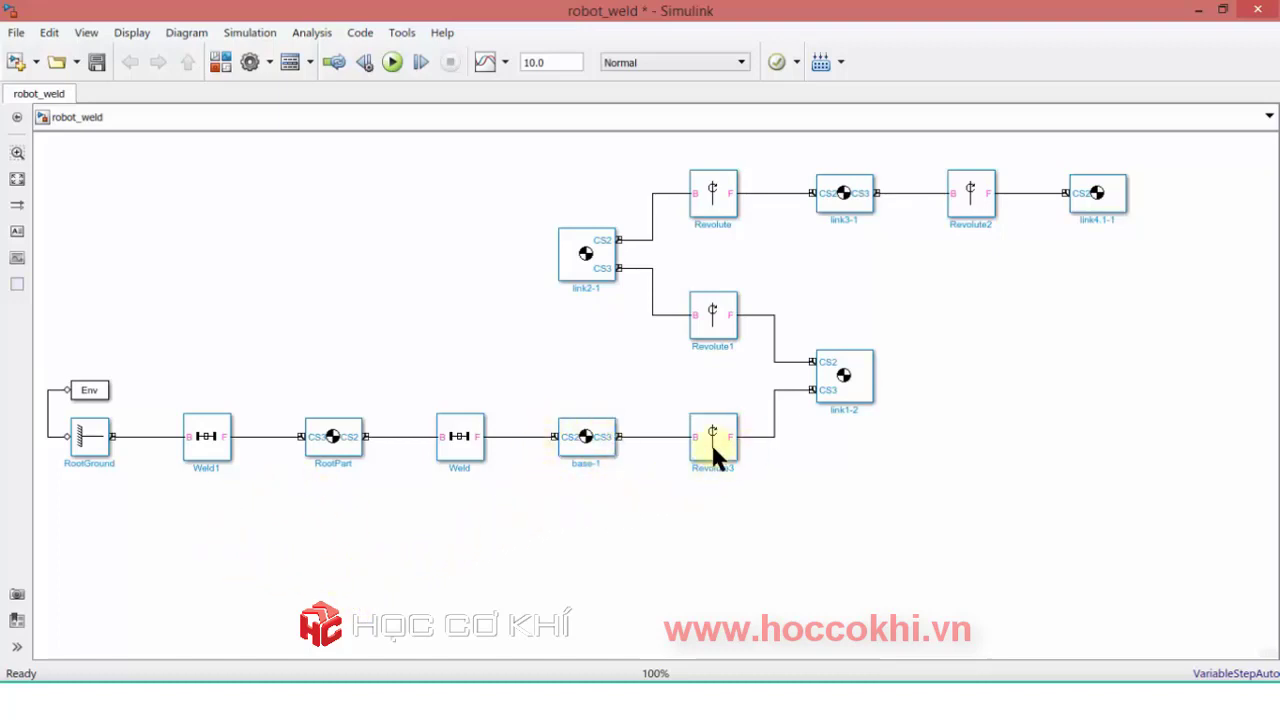
scroll(710, 438, up, 2)
scroll(710, 432, up, 2)
scroll(710, 422, up, 2)
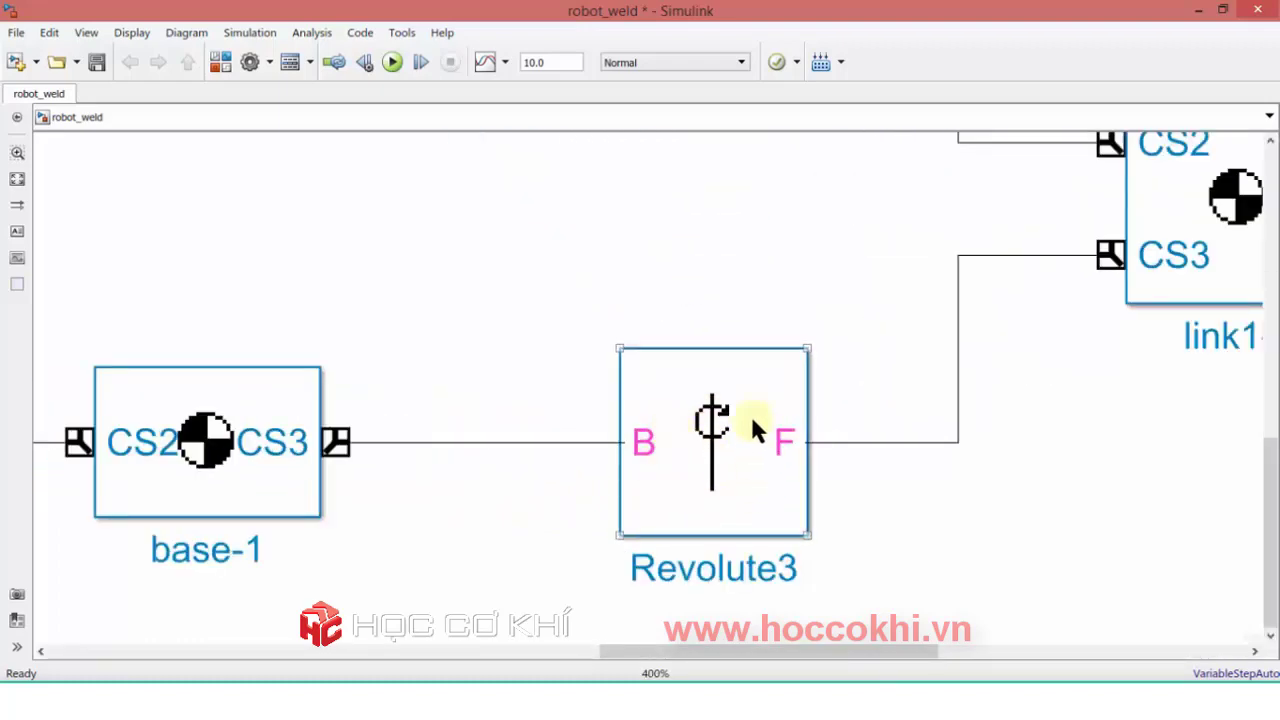
scroll(712, 430, down, 3)
scroll(710, 428, down, 2)
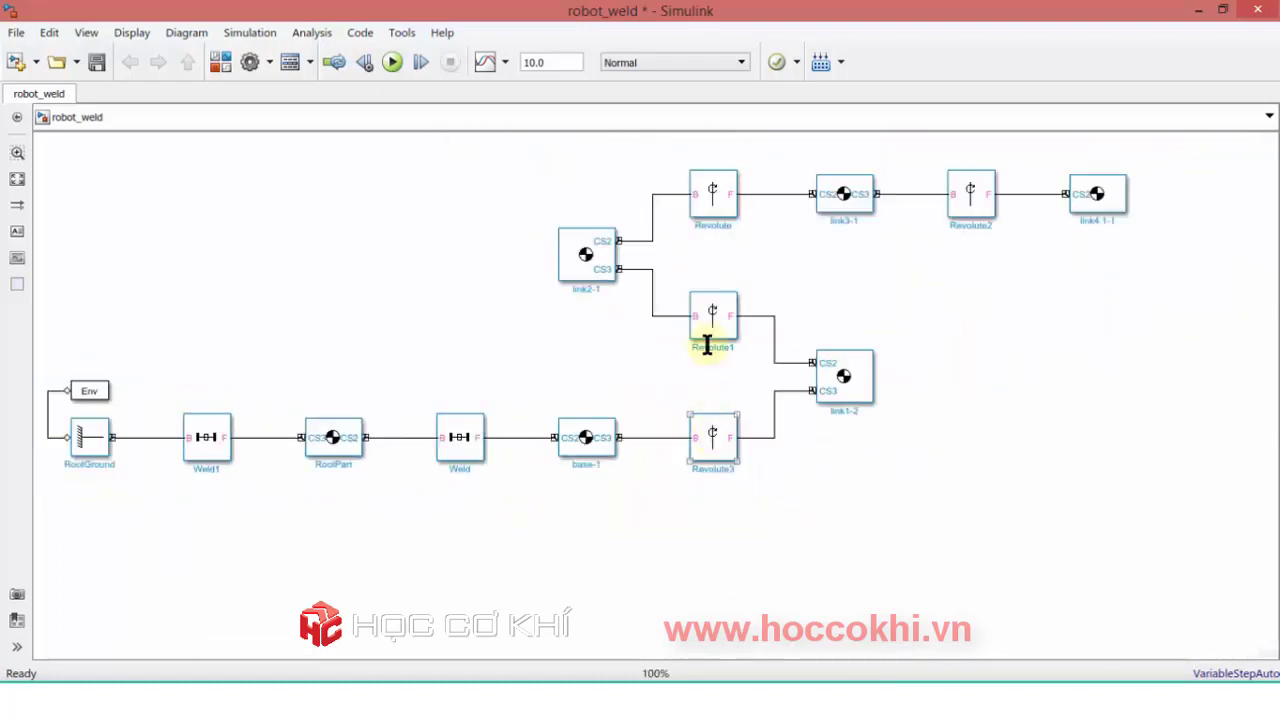
scroll(715, 201, up, 2)
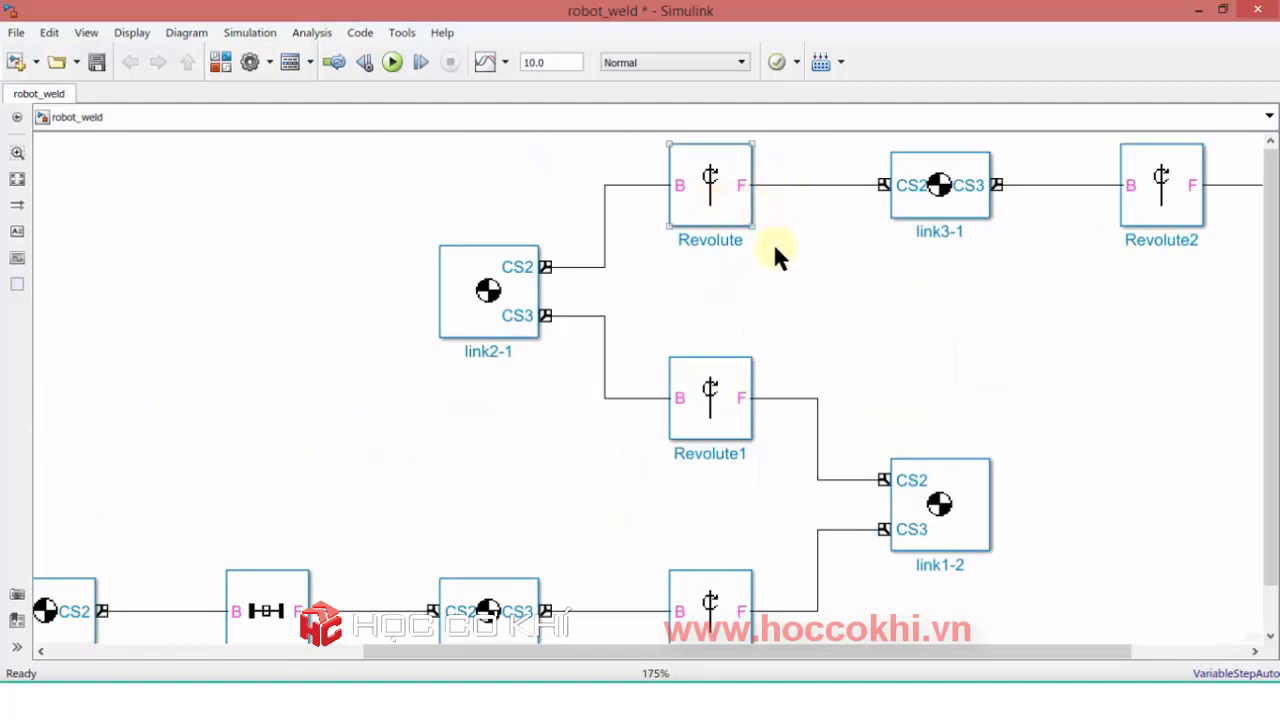
scroll(832, 288, down, 1)
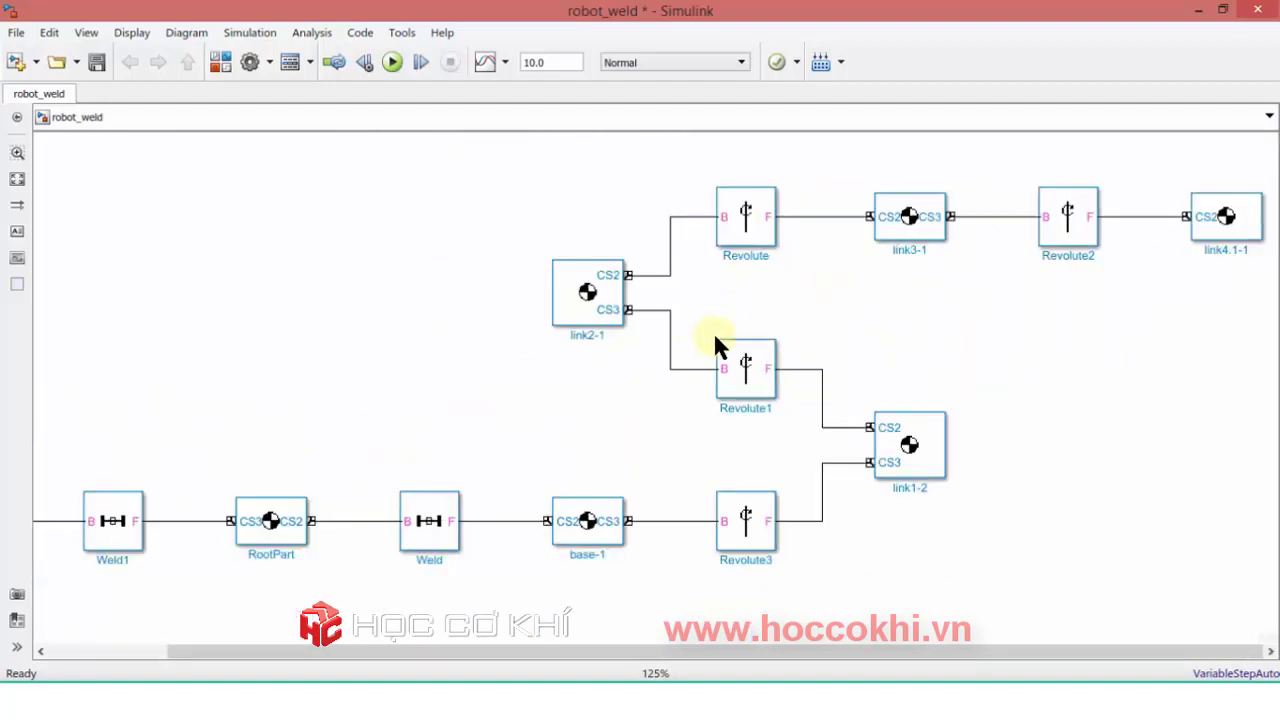
click(748, 388)
click(750, 540)
scroll(752, 516, down, 1)
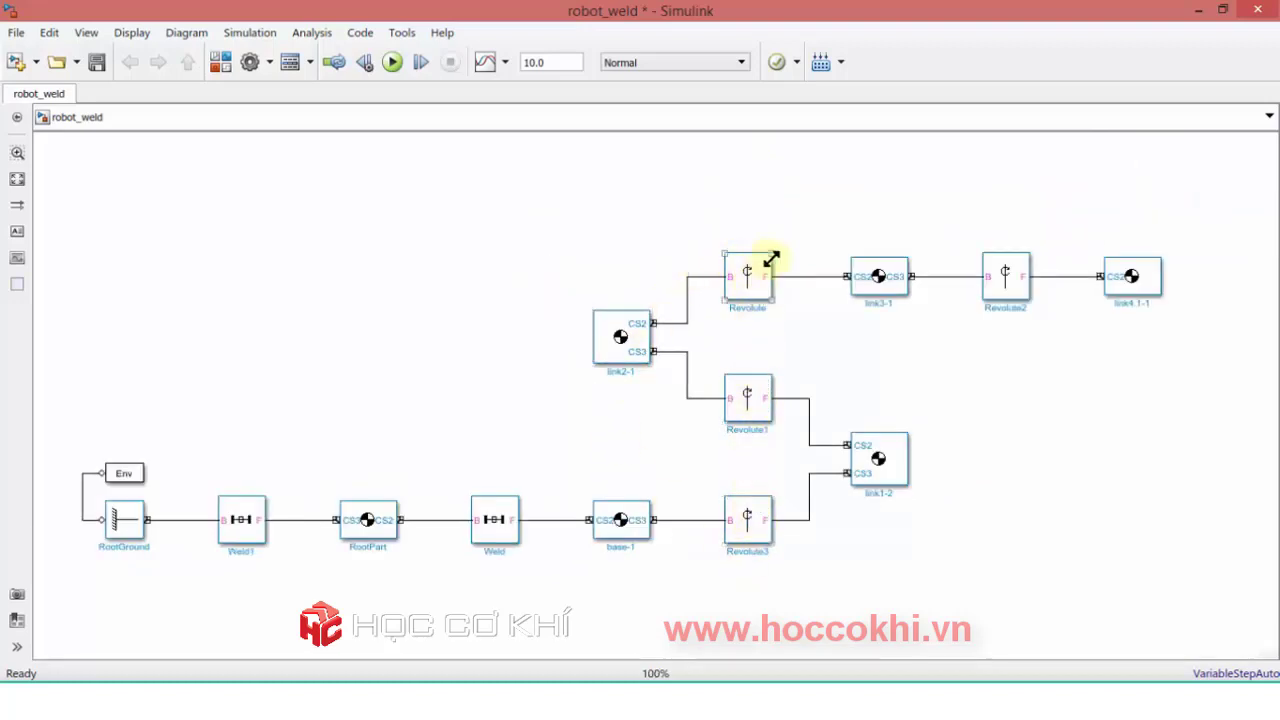
click(1012, 274)
Run the 10-second robot_weld simulation and bring the 3-D Mechanics Explorer viewer forward.
click(391, 63)
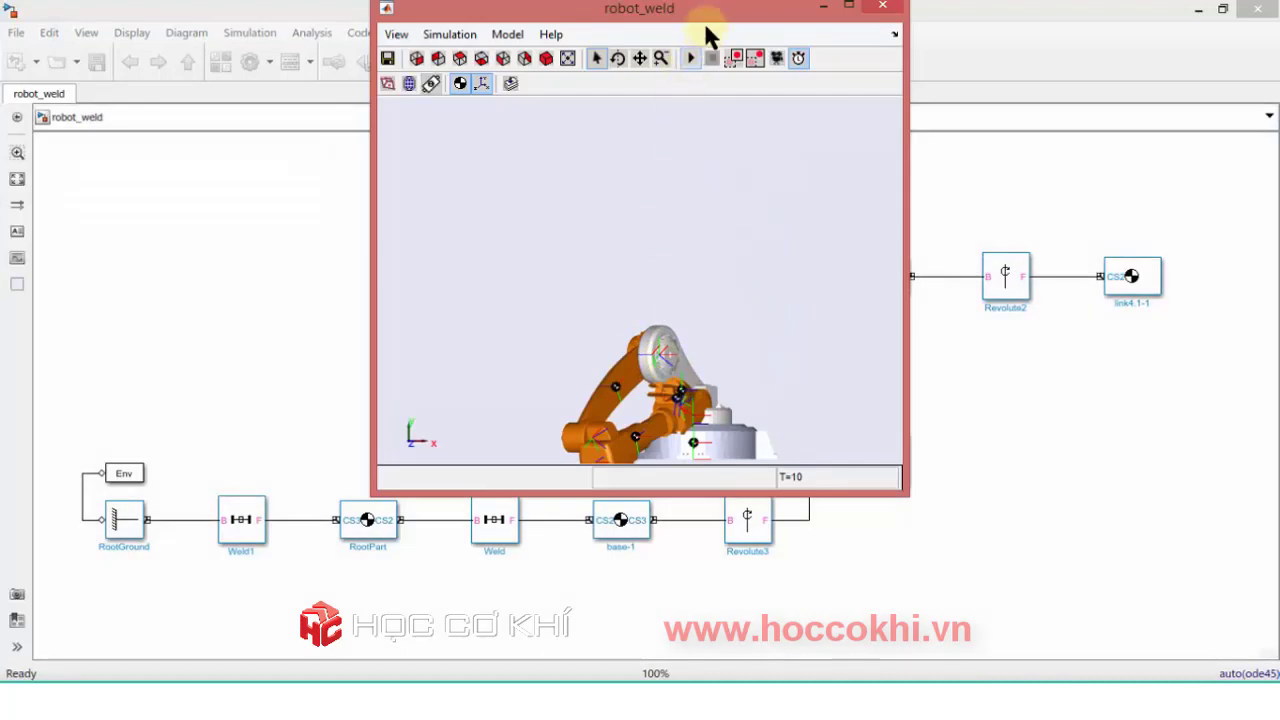
drag(721, 11, 740, 14)
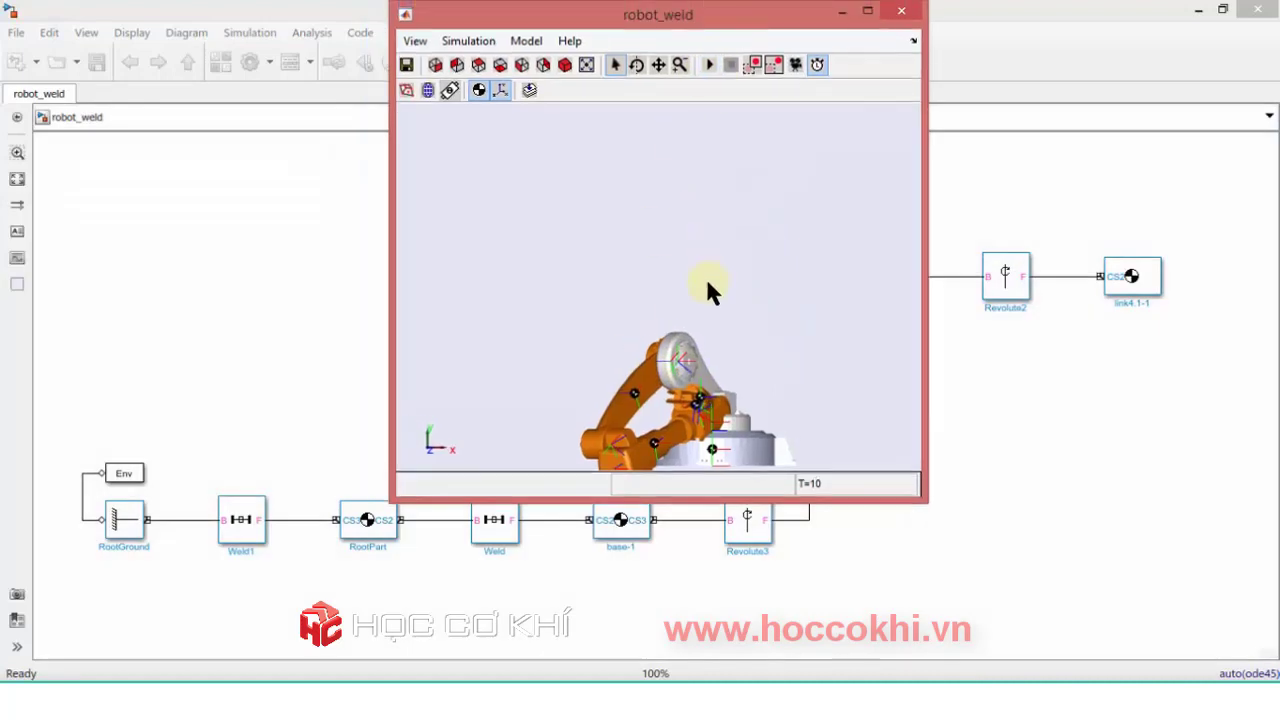
key(alt+Tab)
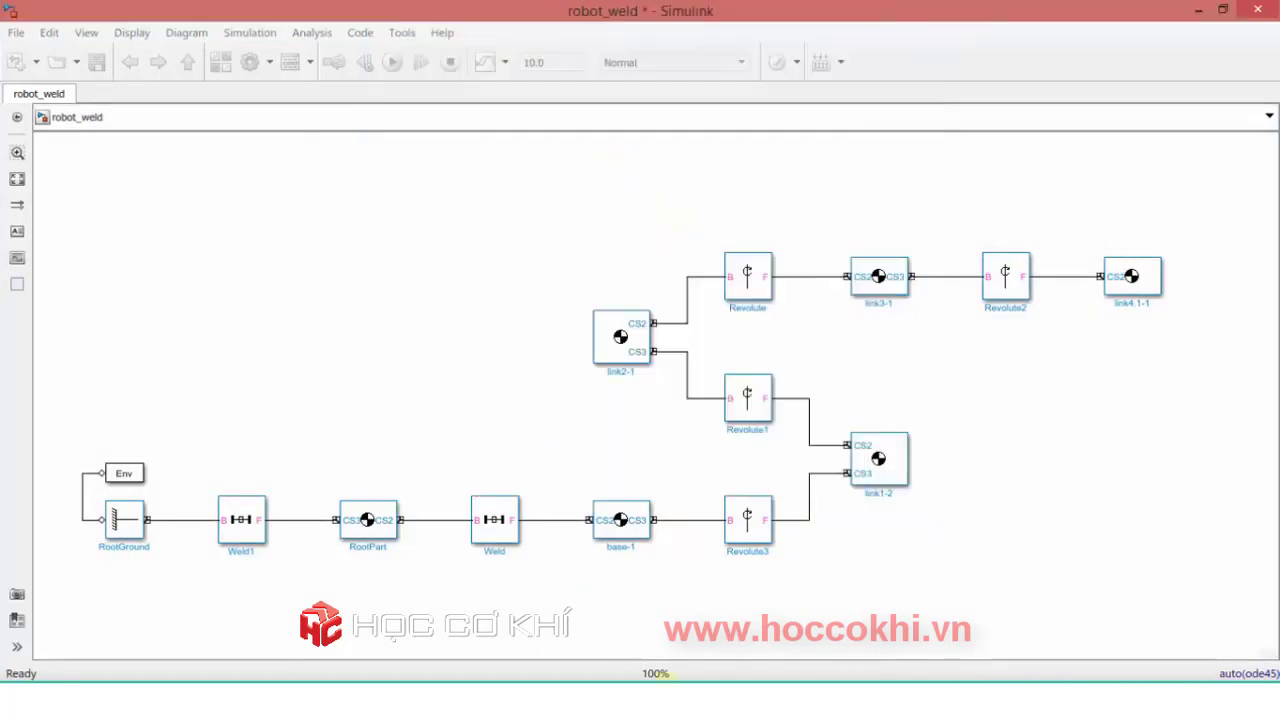
click(815, 560)
Orbit the robot arm in the 3-D viewer, resetting to isometric view between orbits.
mouse_move(730, 415)
mouse_down()
mouse_move(688, 289)
mouse_move(792, 445)
mouse_move(766, 225)
mouse_move(529, 228)
mouse_move(520, 312)
mouse_move(538, 288)
mouse_up()
click(563, 68)
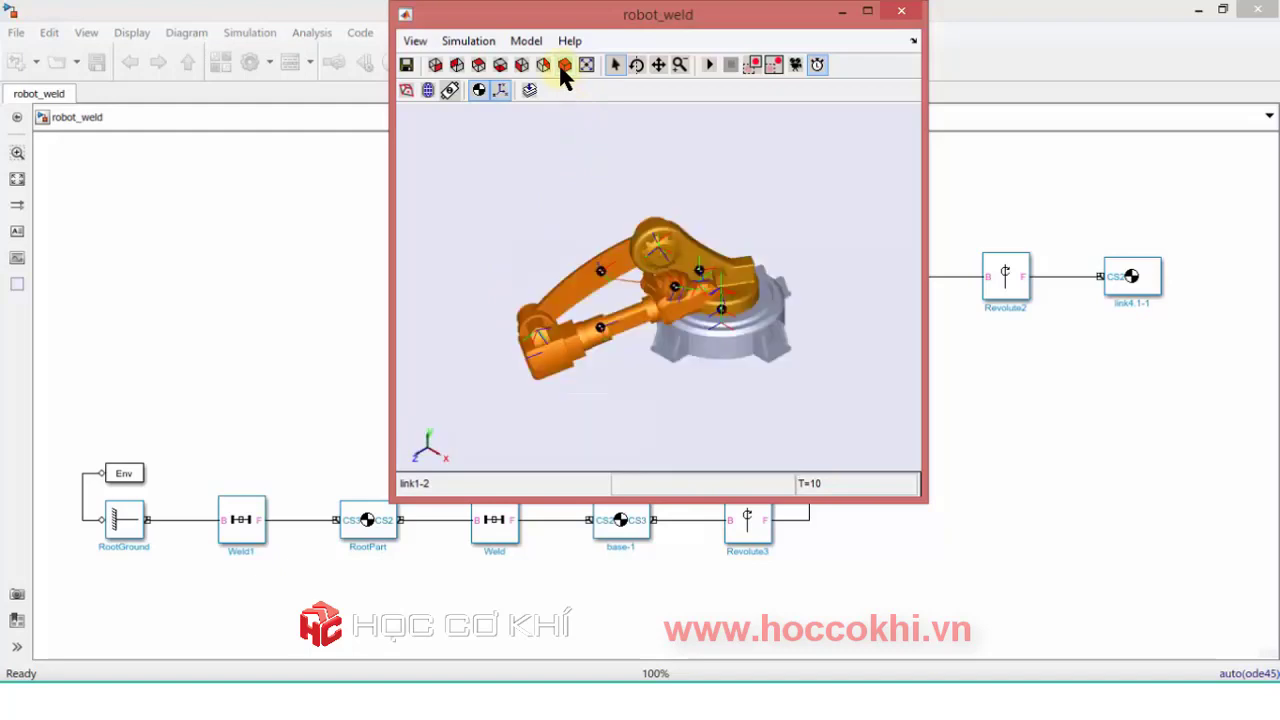
click(671, 304)
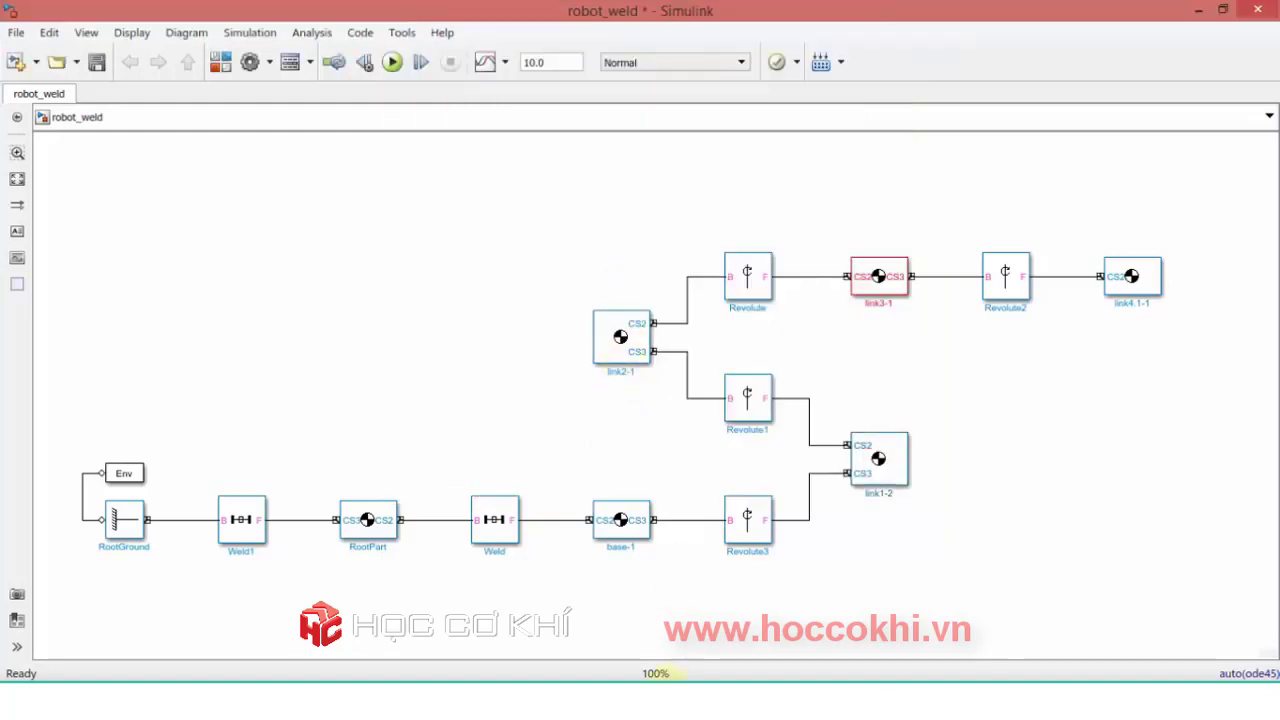
click(820, 610)
drag(691, 200, 668, 300)
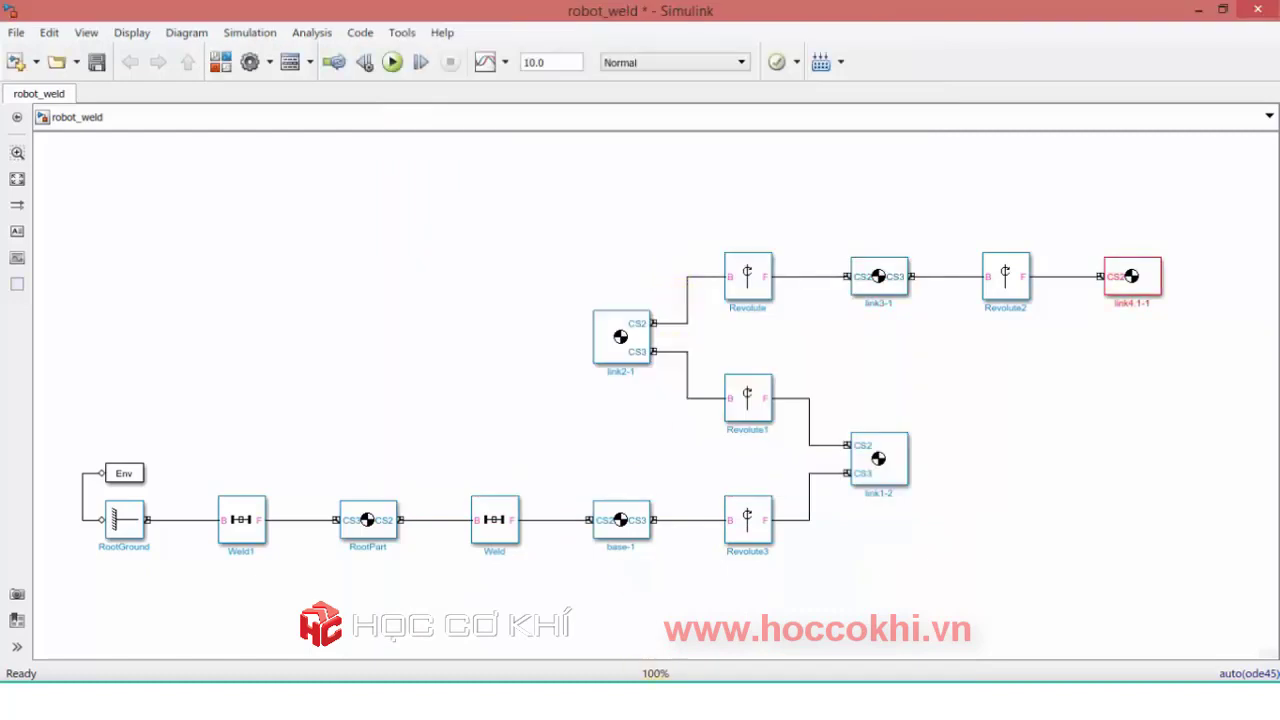
click(920, 588)
drag(696, 201, 560, 280)
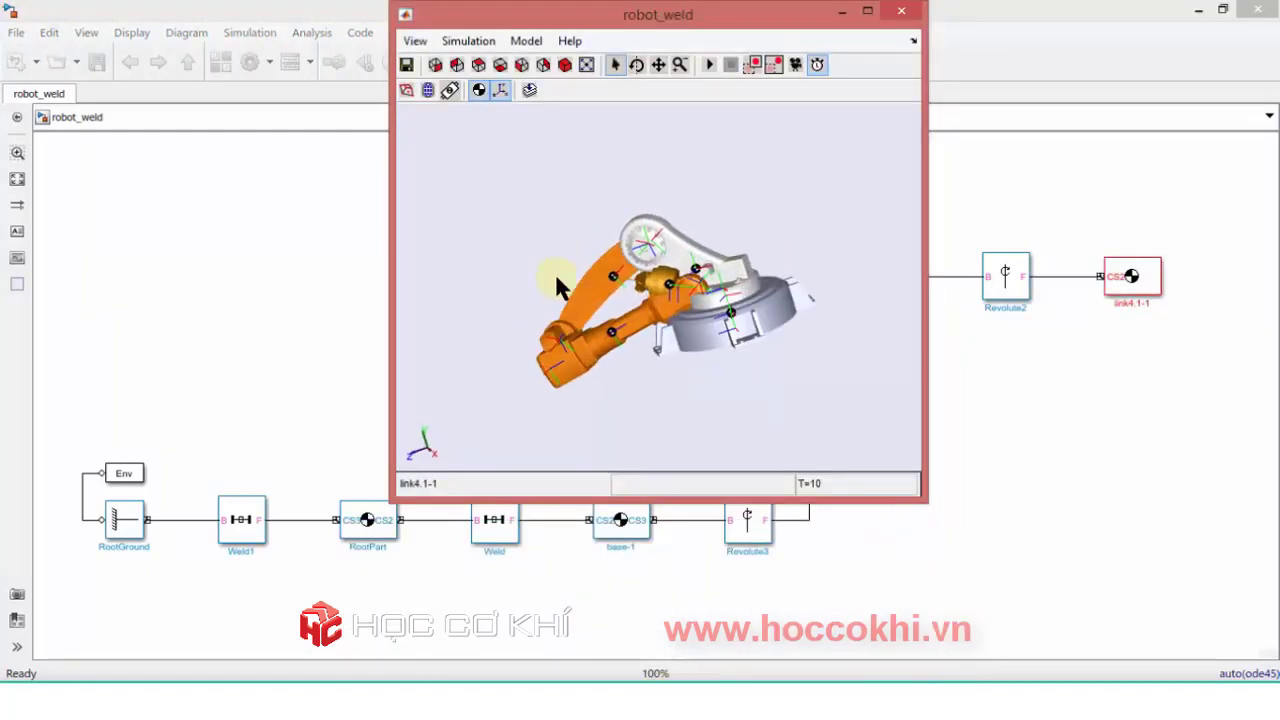
click(565, 64)
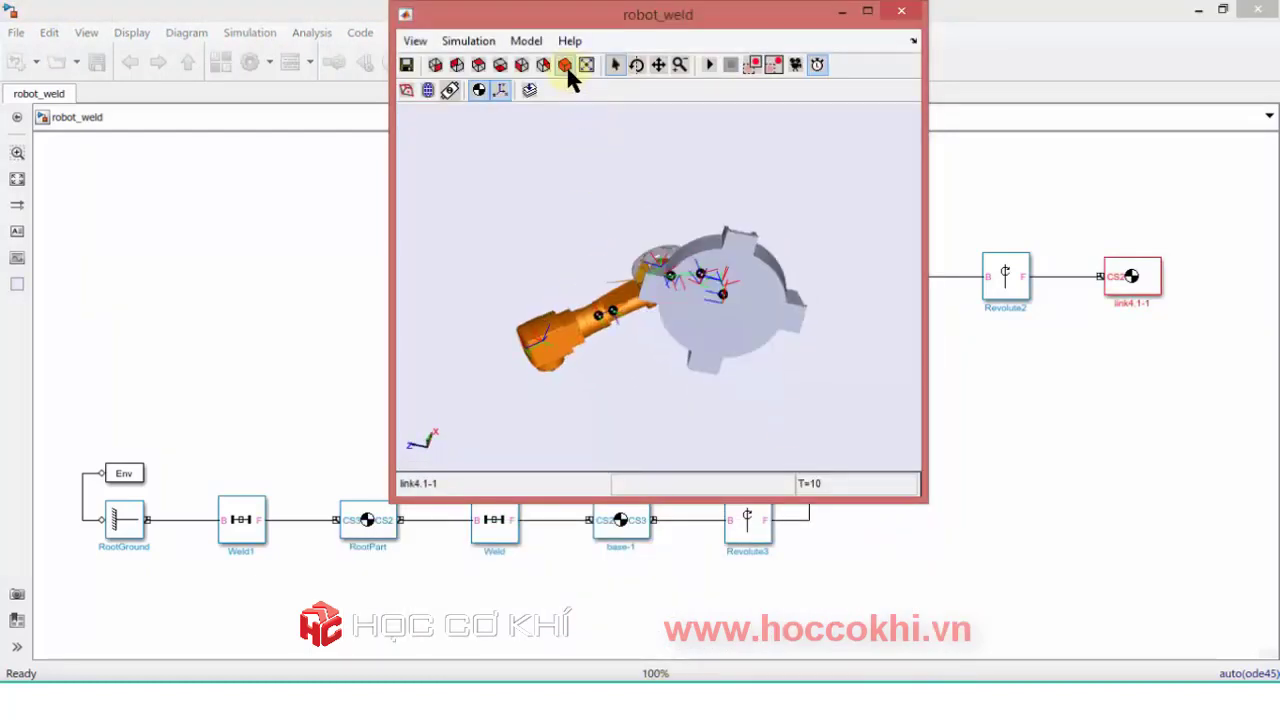
Pan the arm upward and rotate it around its base, then close the viewer.
click(658, 64)
drag(677, 237, 672, 152)
click(636, 64)
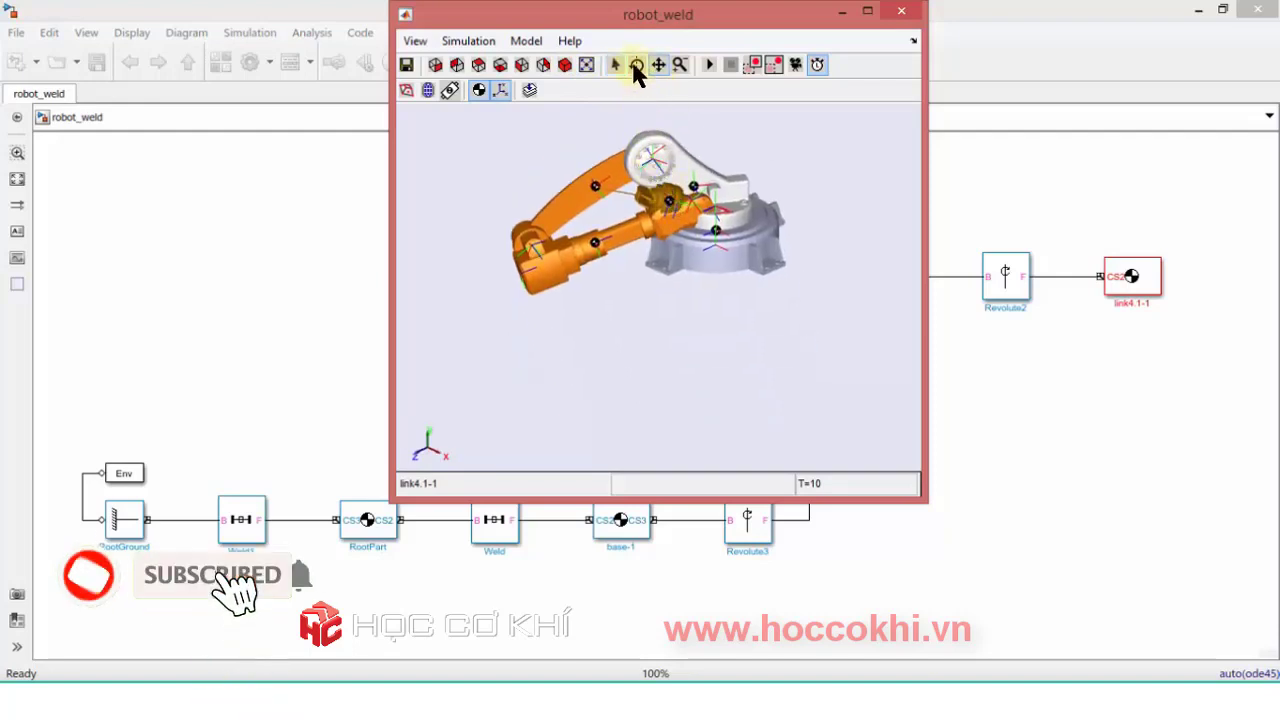
mouse_move(657, 207)
mouse_down()
mouse_move(600, 277)
mouse_move(709, 137)
mouse_move(614, 134)
mouse_move(645, 238)
mouse_move(686, 193)
mouse_move(674, 189)
mouse_up()
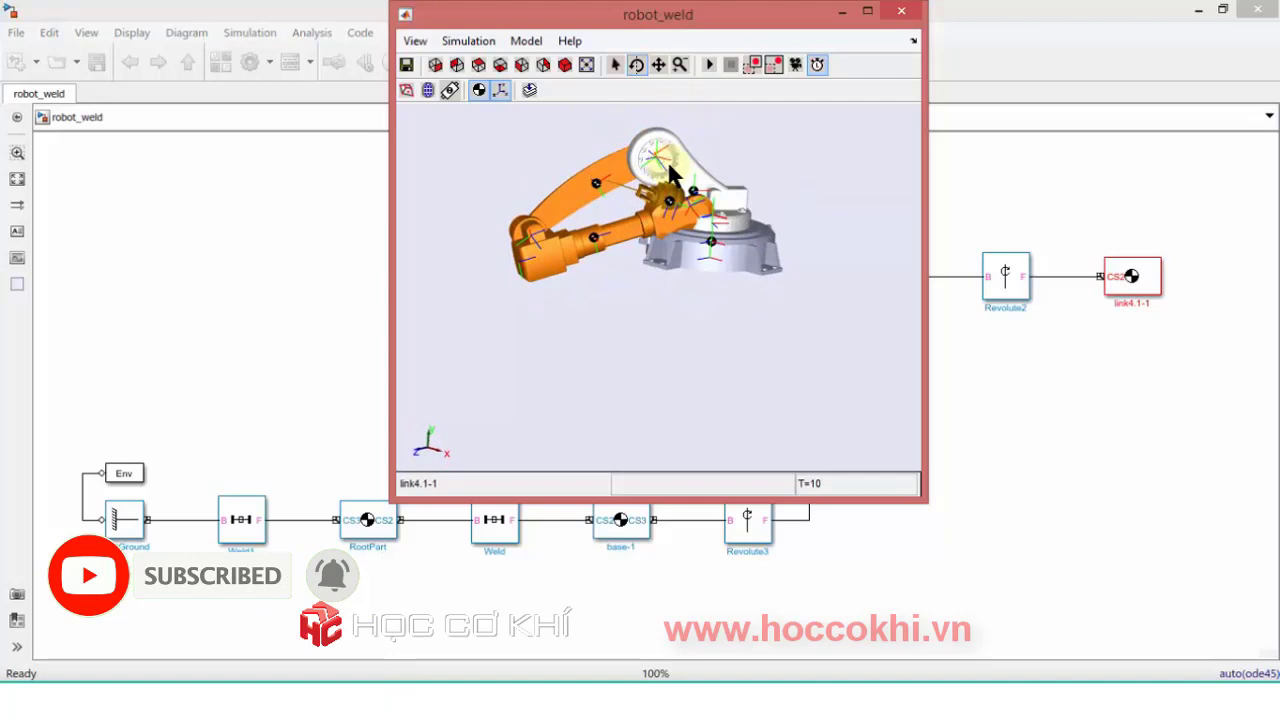
click(615, 64)
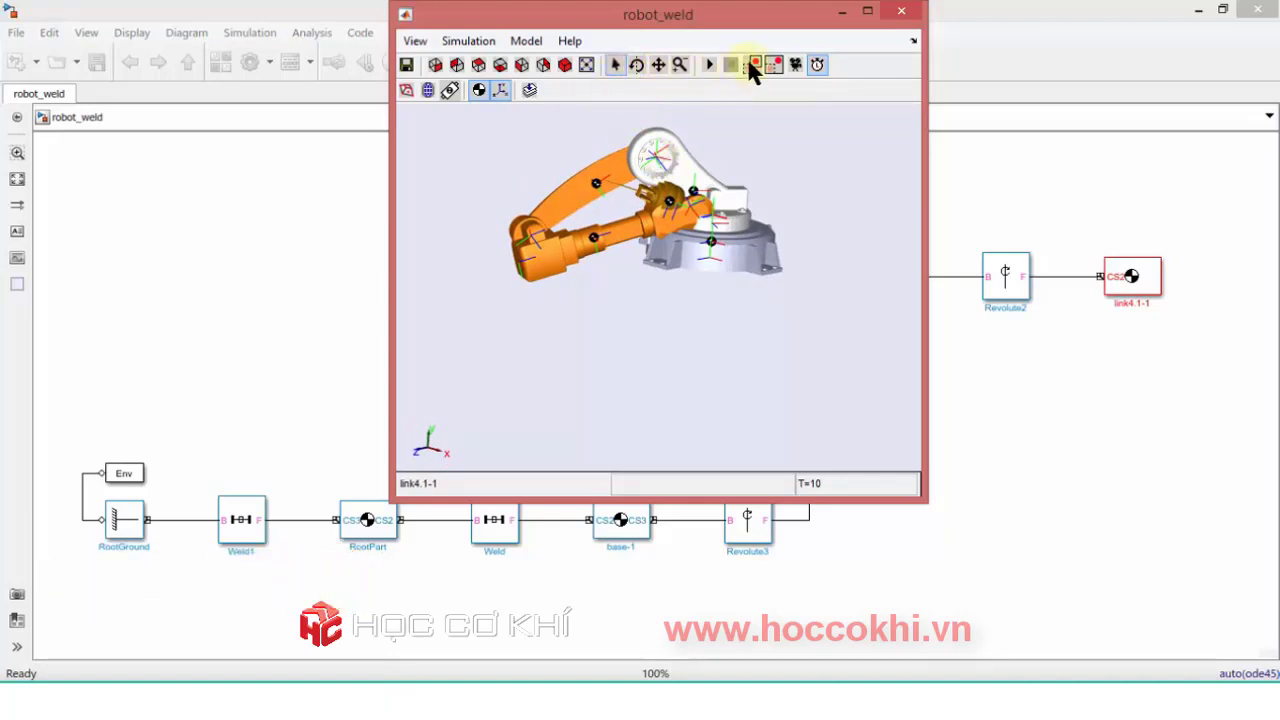
click(449, 89)
click(899, 13)
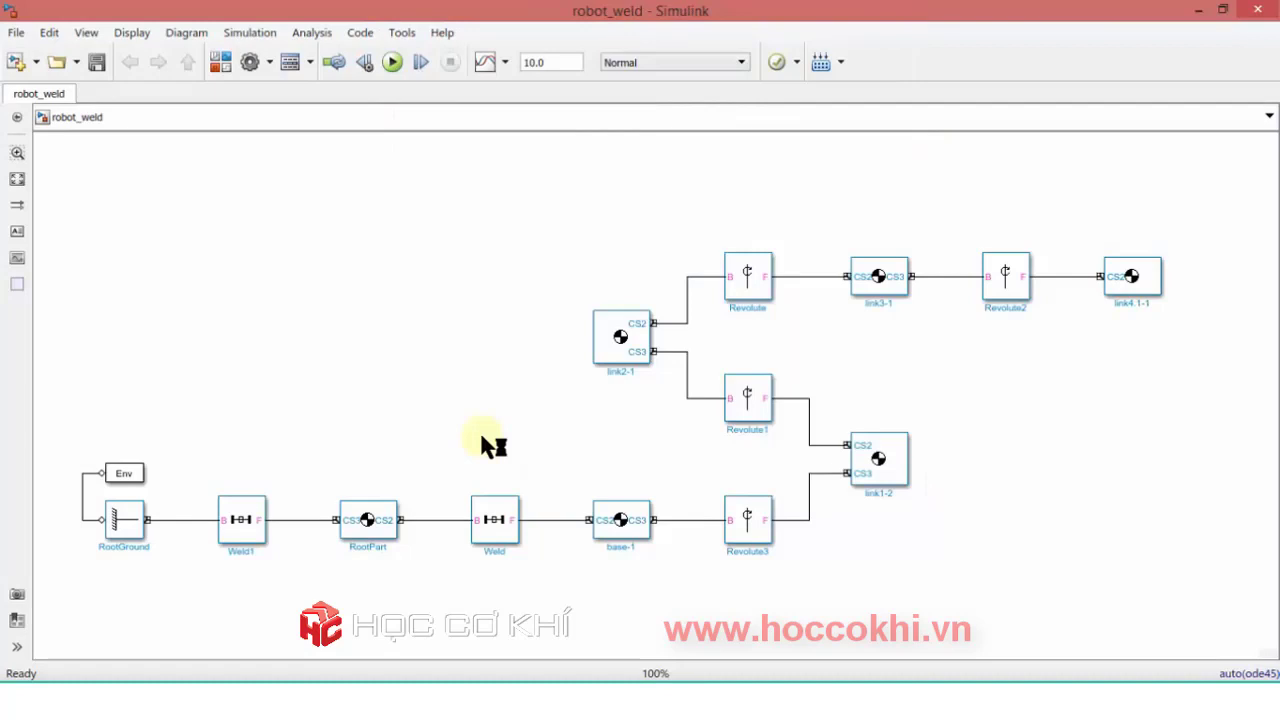